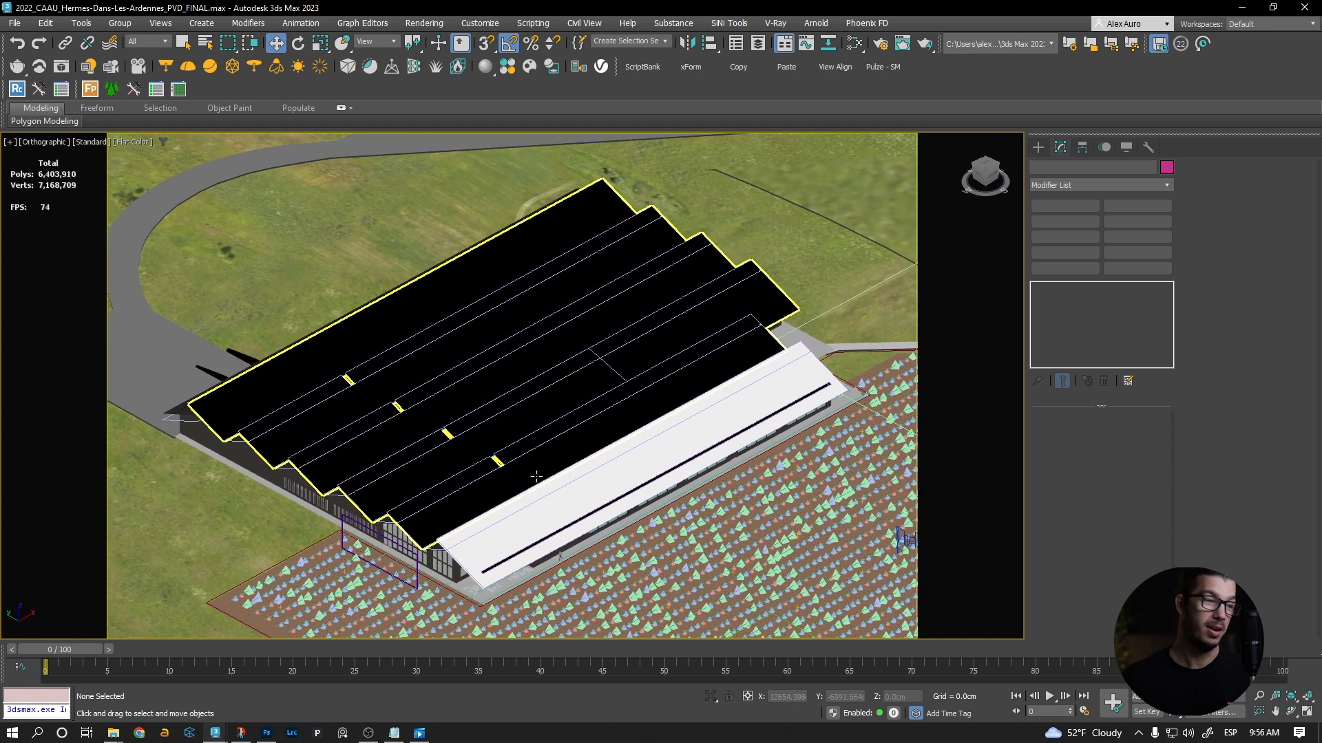
Examine the building from above and through Cam-01_OLIVE, Cam-02_RAZOR and Cam-03_MISTY-HOUR, returning to Cam-01_OLIVE
scroll(558, 438, "up", 4)
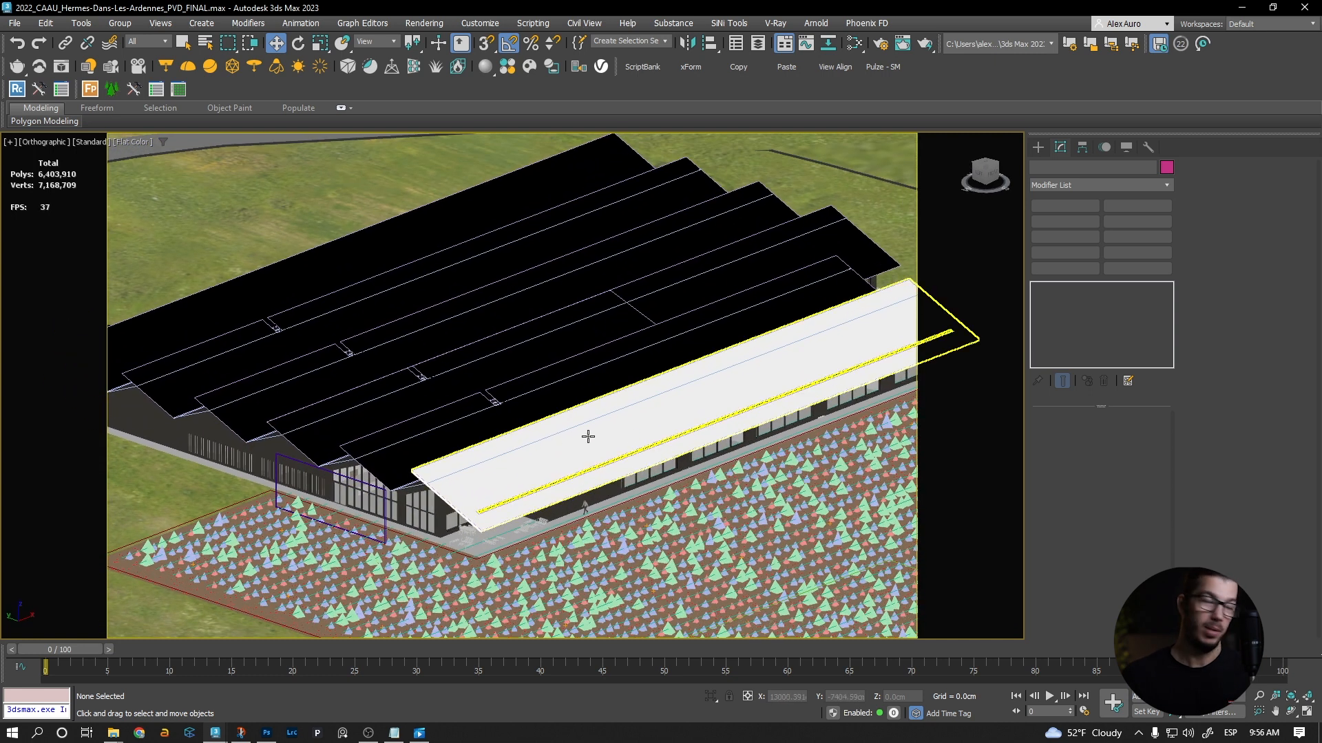
mouse_move(578, 404)
middle_mouse_down("alt")
mouse_move(613, 387)
mouse_move(516, 395)
mouse_move(560, 407)
middle_mouse_up("alt")
key("c")
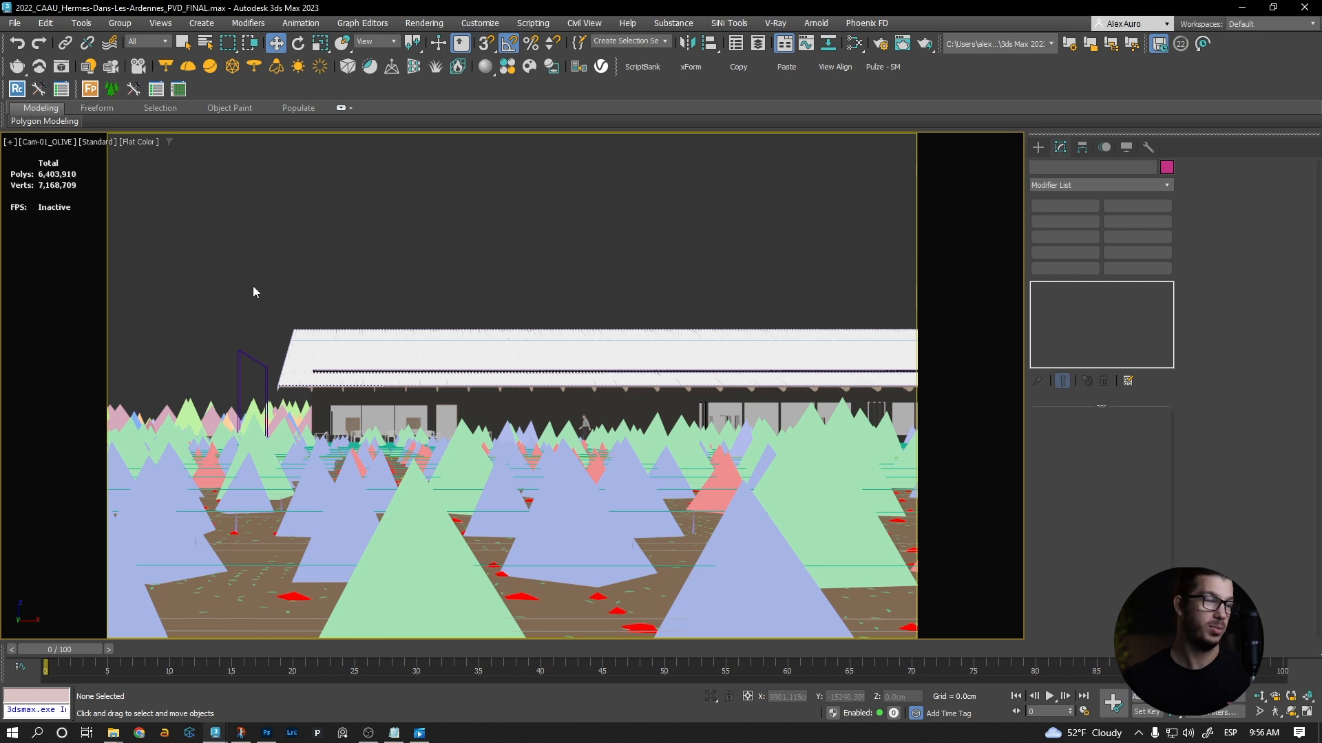
key("c")
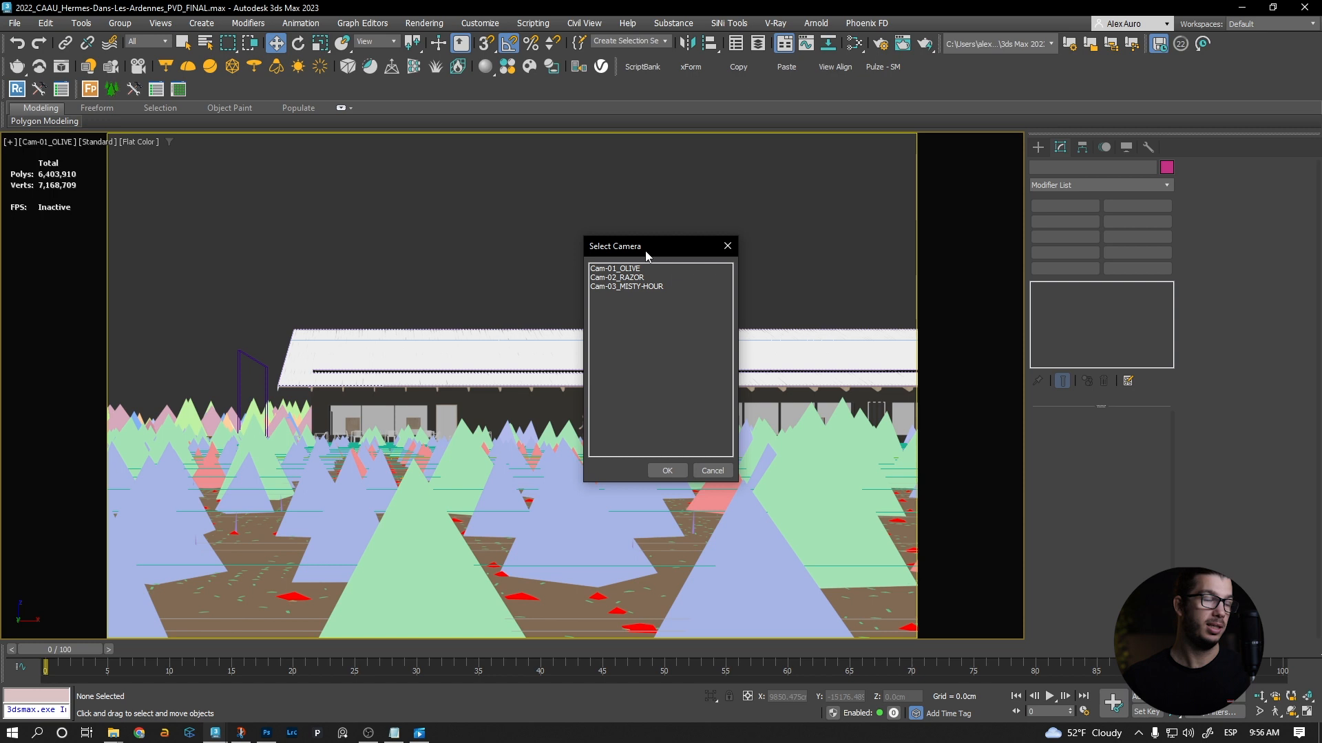
left_click_drag(647, 256, 720, 172)
double_click(682, 196)
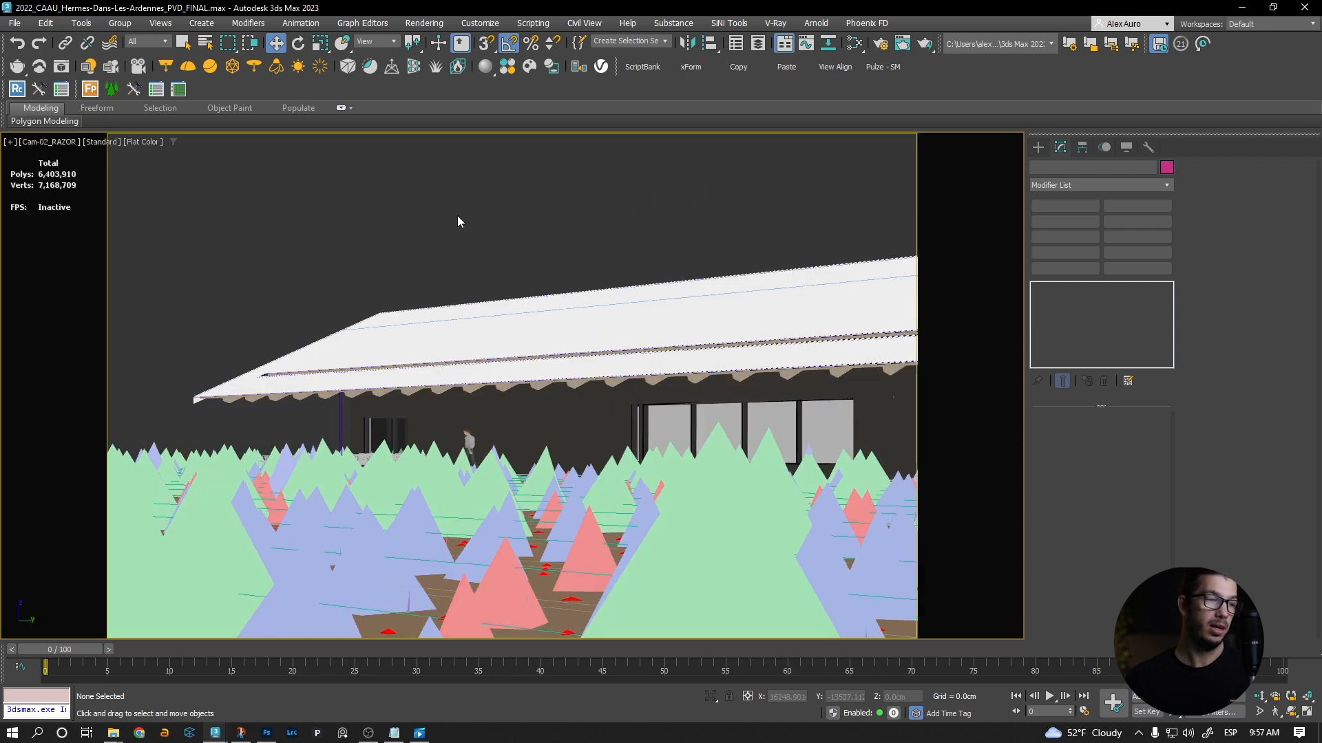
key("c")
double_click(634, 285)
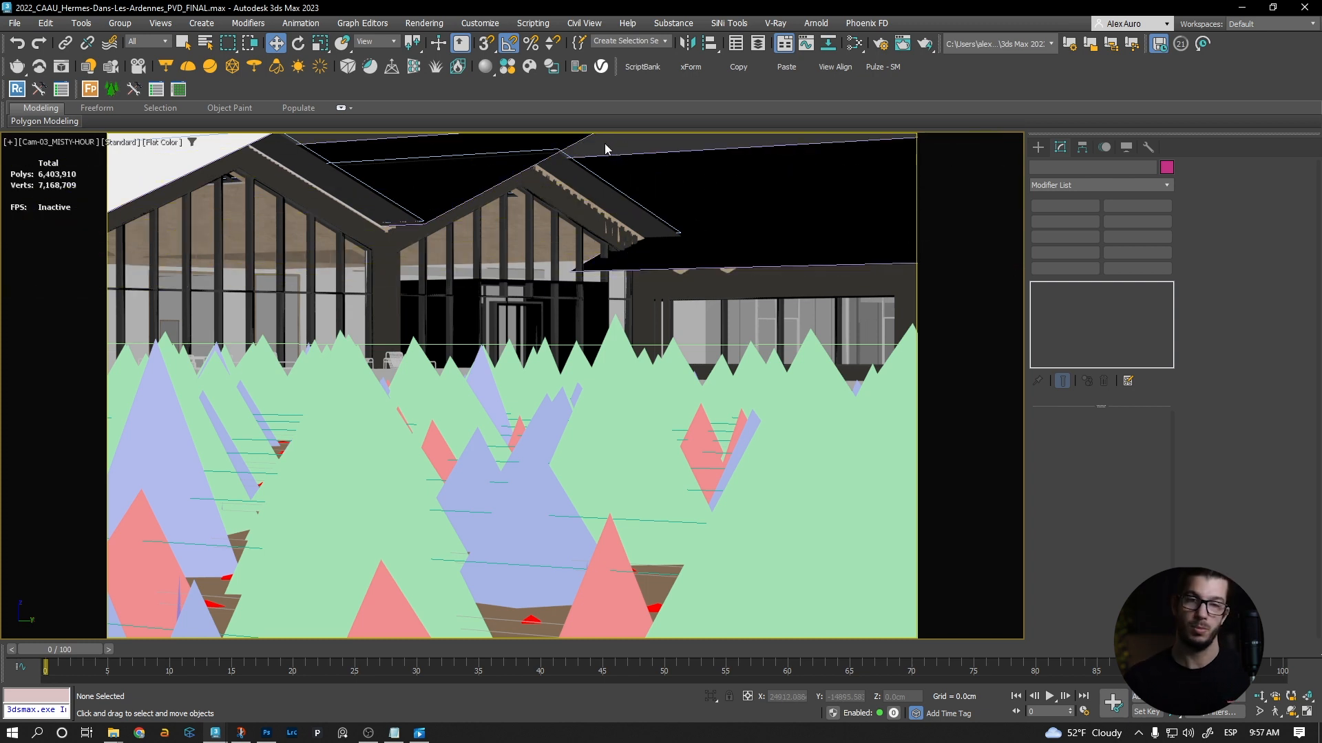
key("c")
double_click(630, 263)
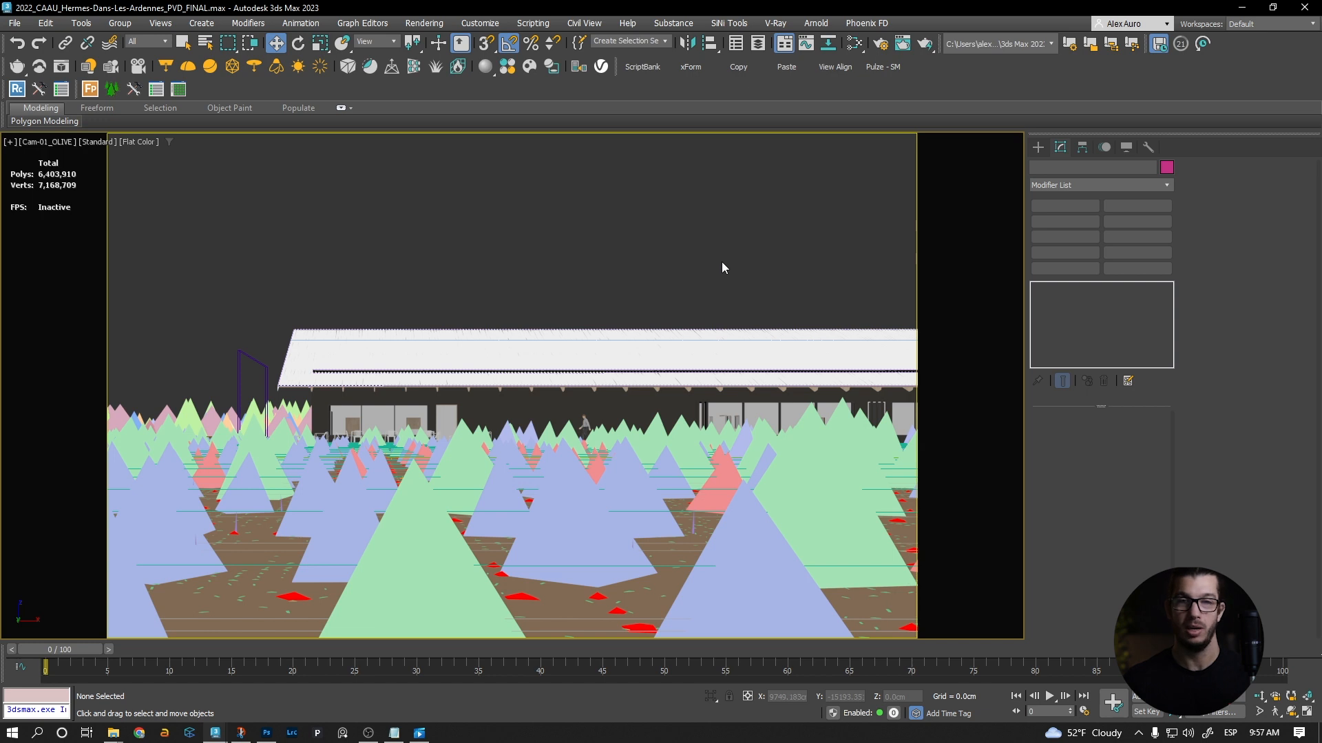
Open the Pulze Scene Manager and generate a setup for each camera in the scene
left_click(888, 67)
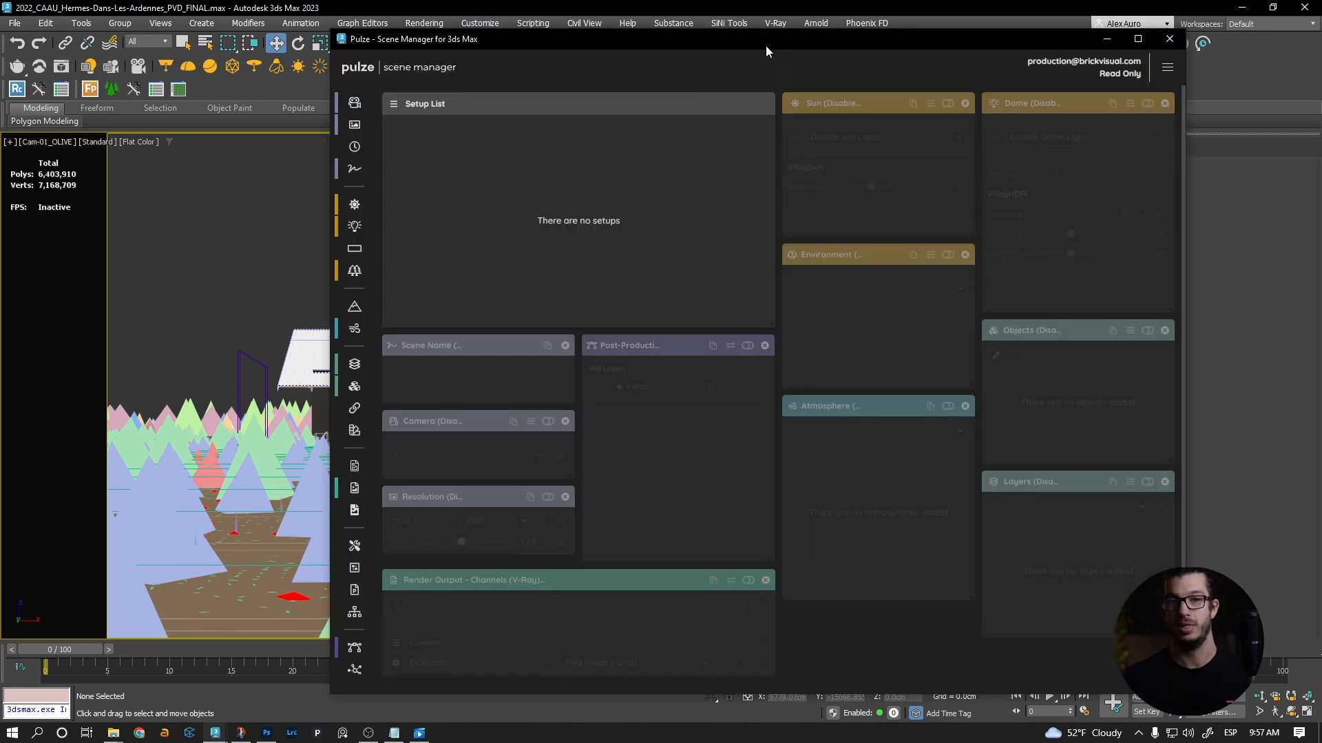
left_click_drag(766, 43, 821, 51)
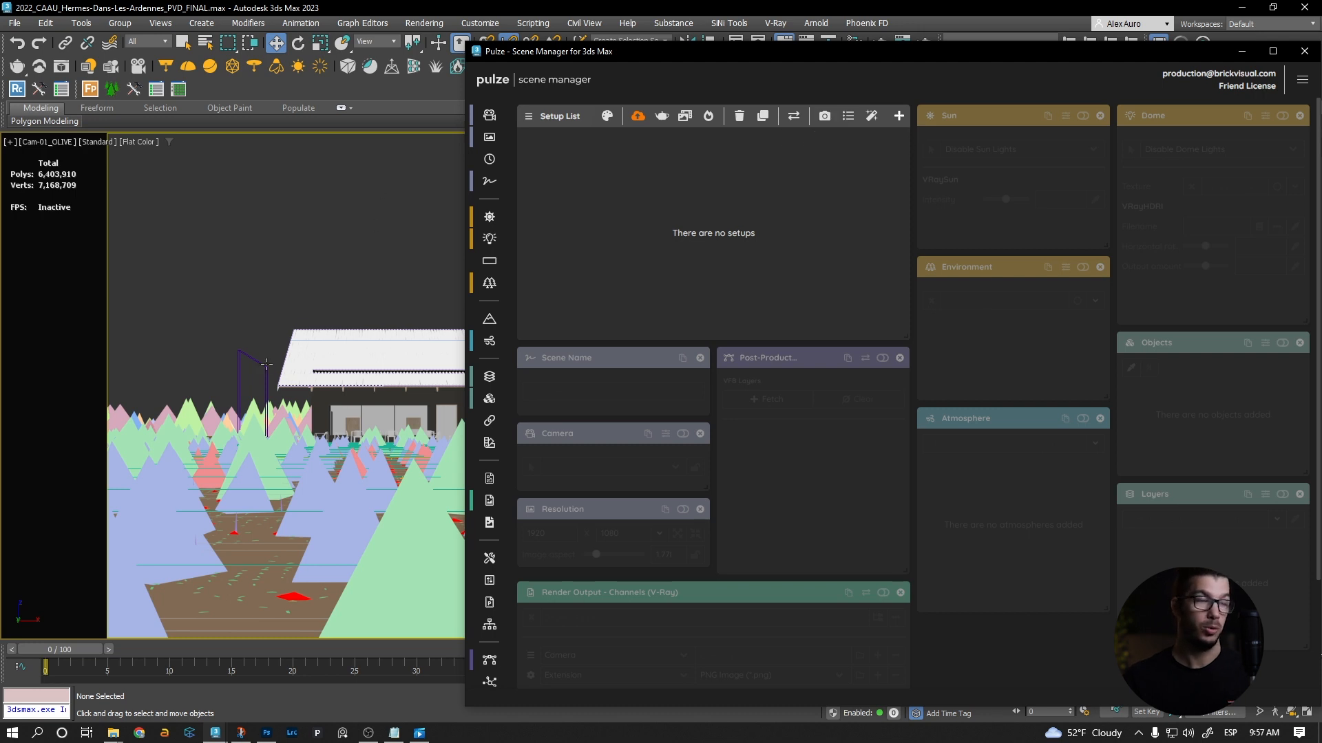
left_click(847, 116)
left_click_drag(860, 55, 883, 100)
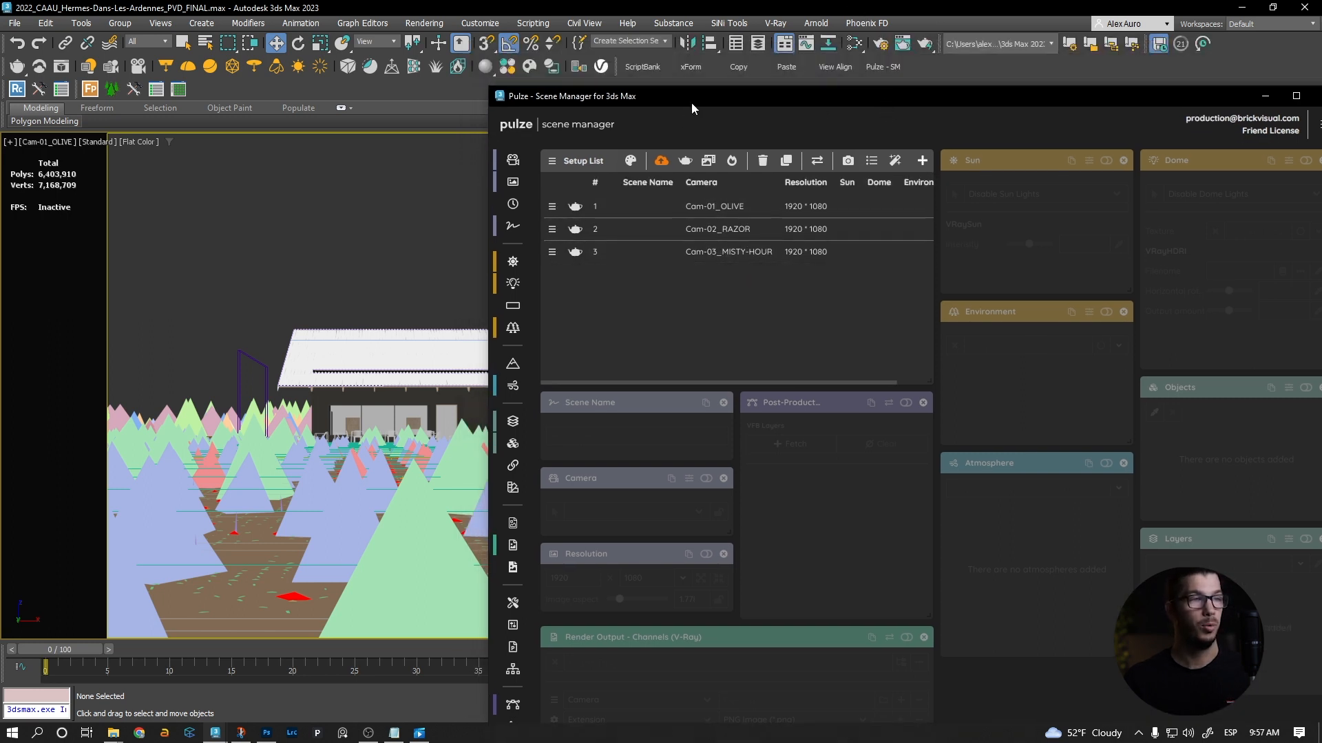
left_click_drag(691, 102, 727, 70)
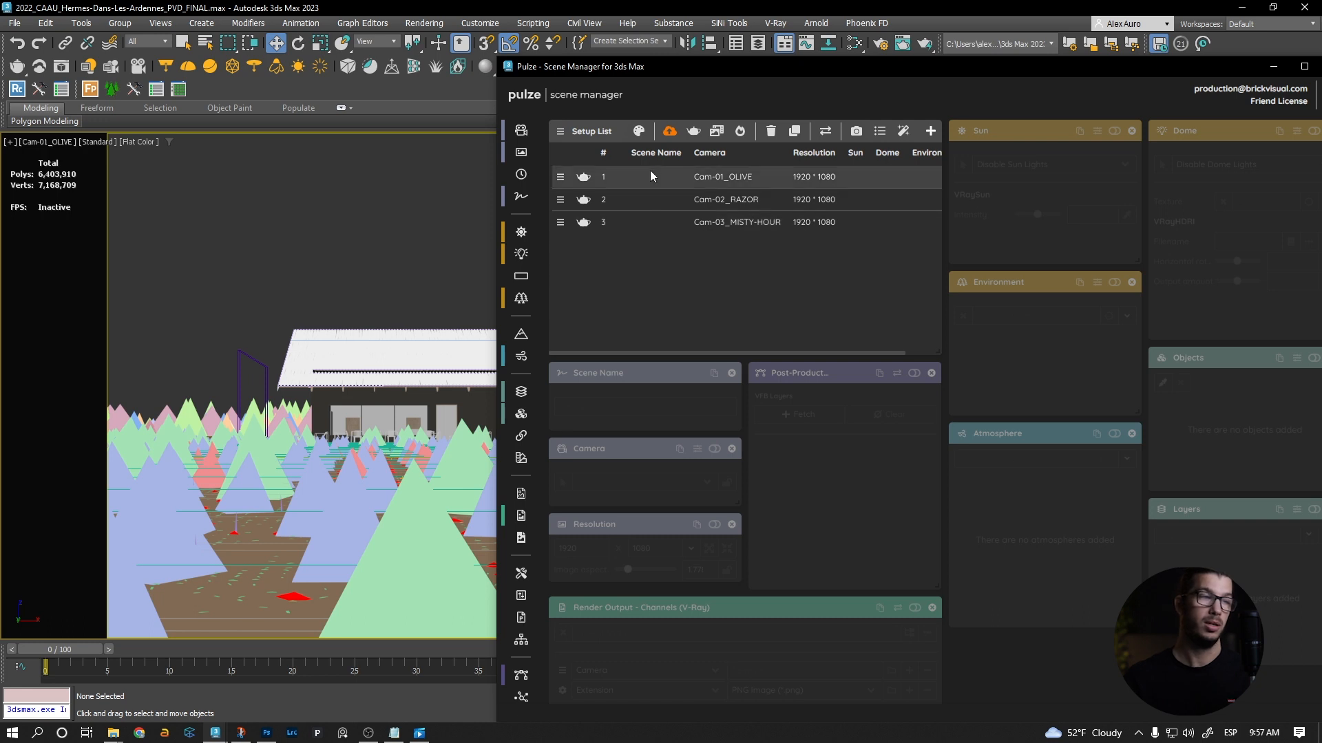
Activate each of the three camera setups in turn to check the viewport's camera view
left_click(650, 173)
left_click(643, 200)
left_click(637, 224)
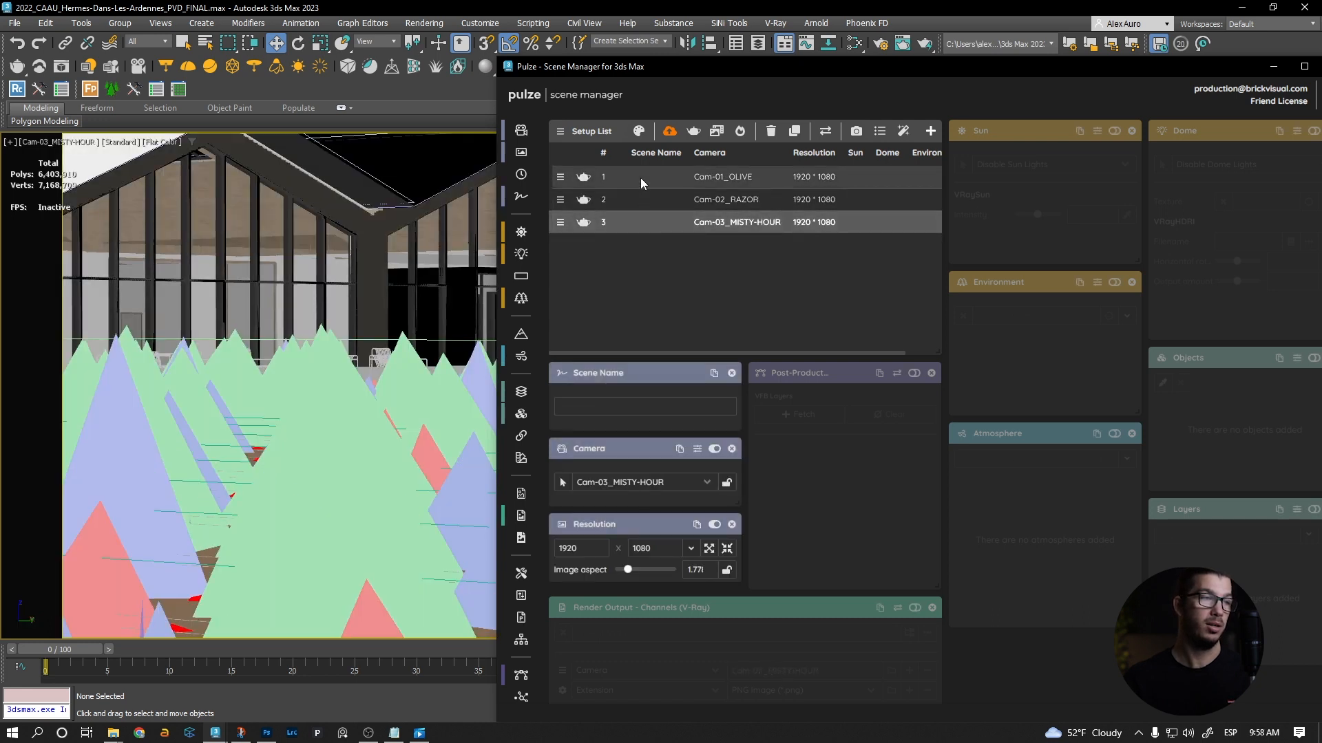
left_click(640, 177)
left_click_drag(769, 61, 844, 57)
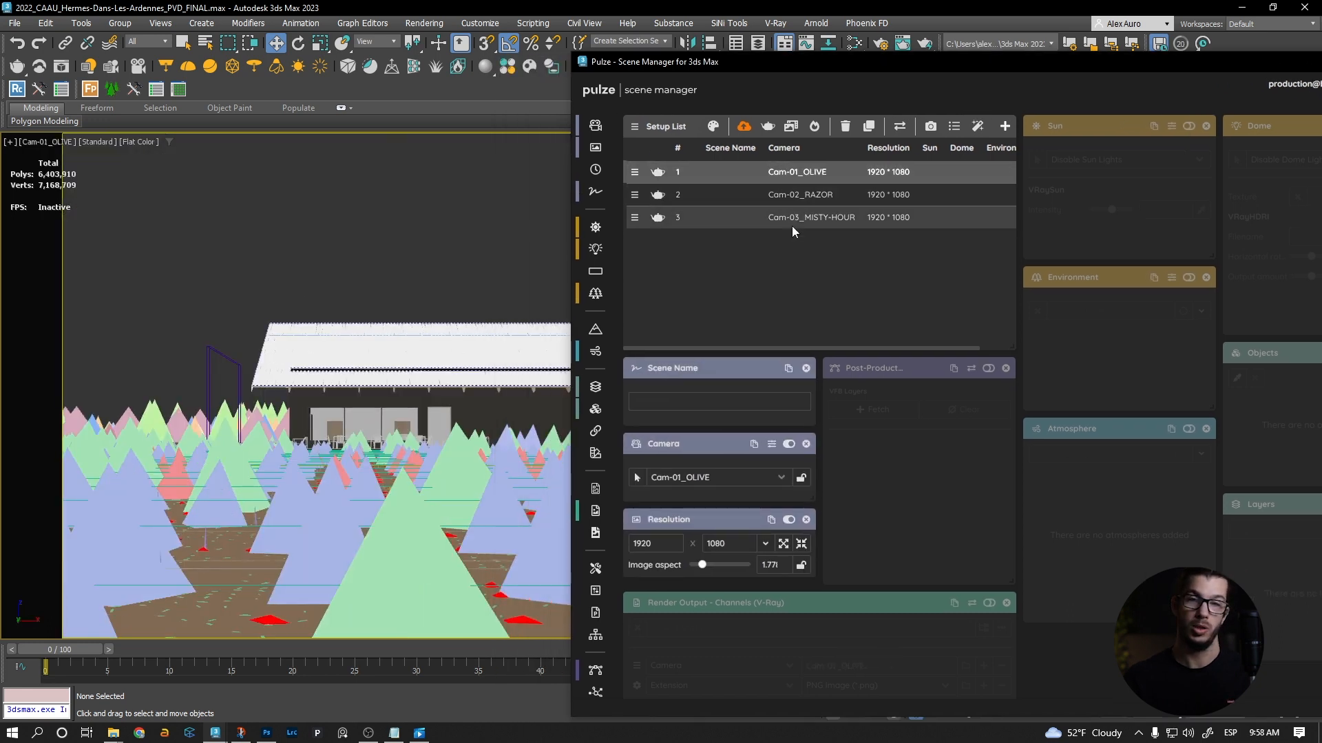
left_click(746, 186)
Name the Cam-01_OLIVE setup OLIVE and the Cam-02_RAZOR setup RAZOR
left_click(741, 172)
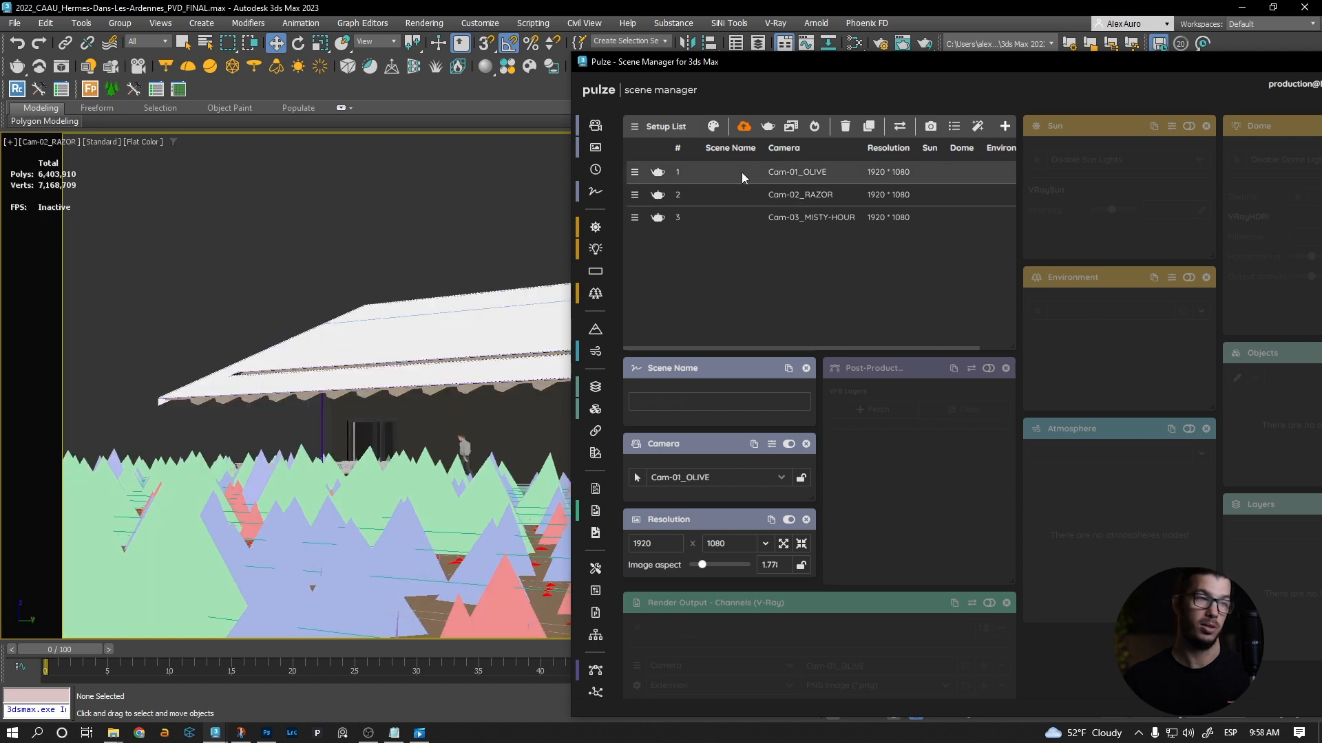
left_click(700, 400)
type("OLIVE")
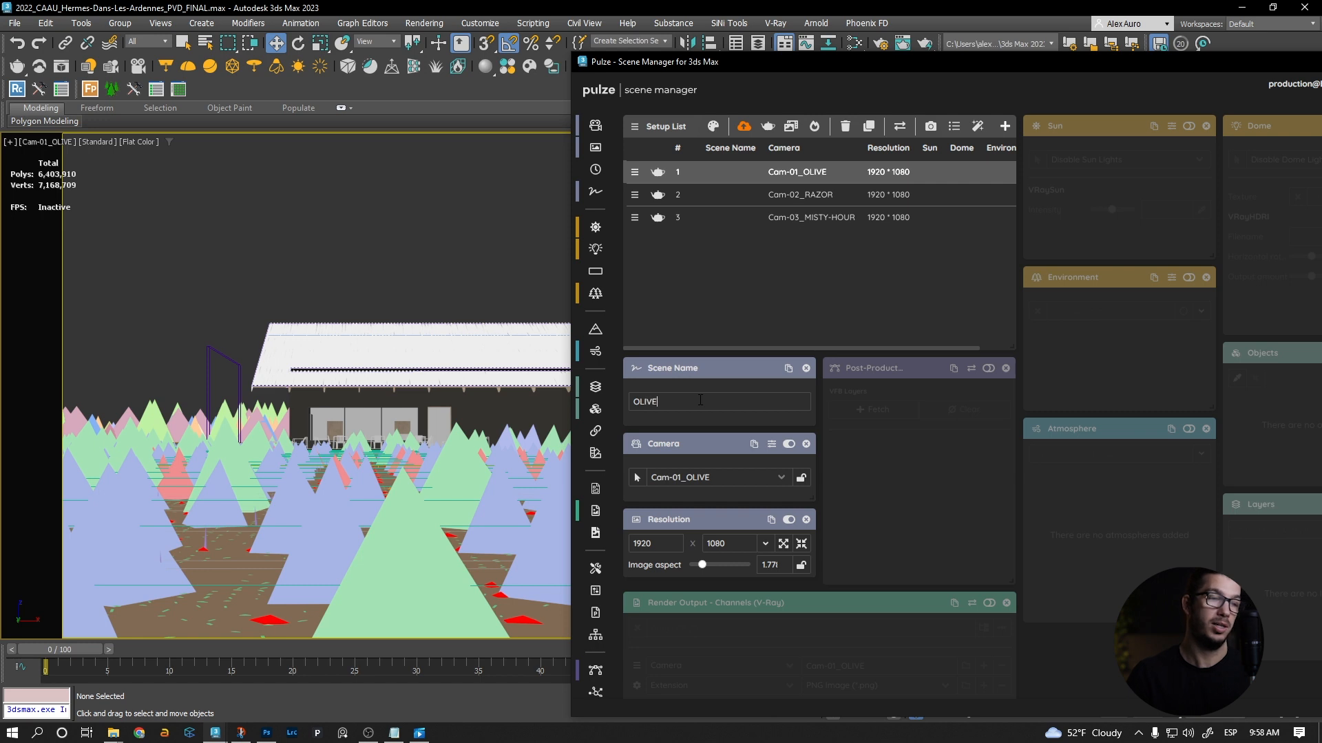
left_click(749, 194)
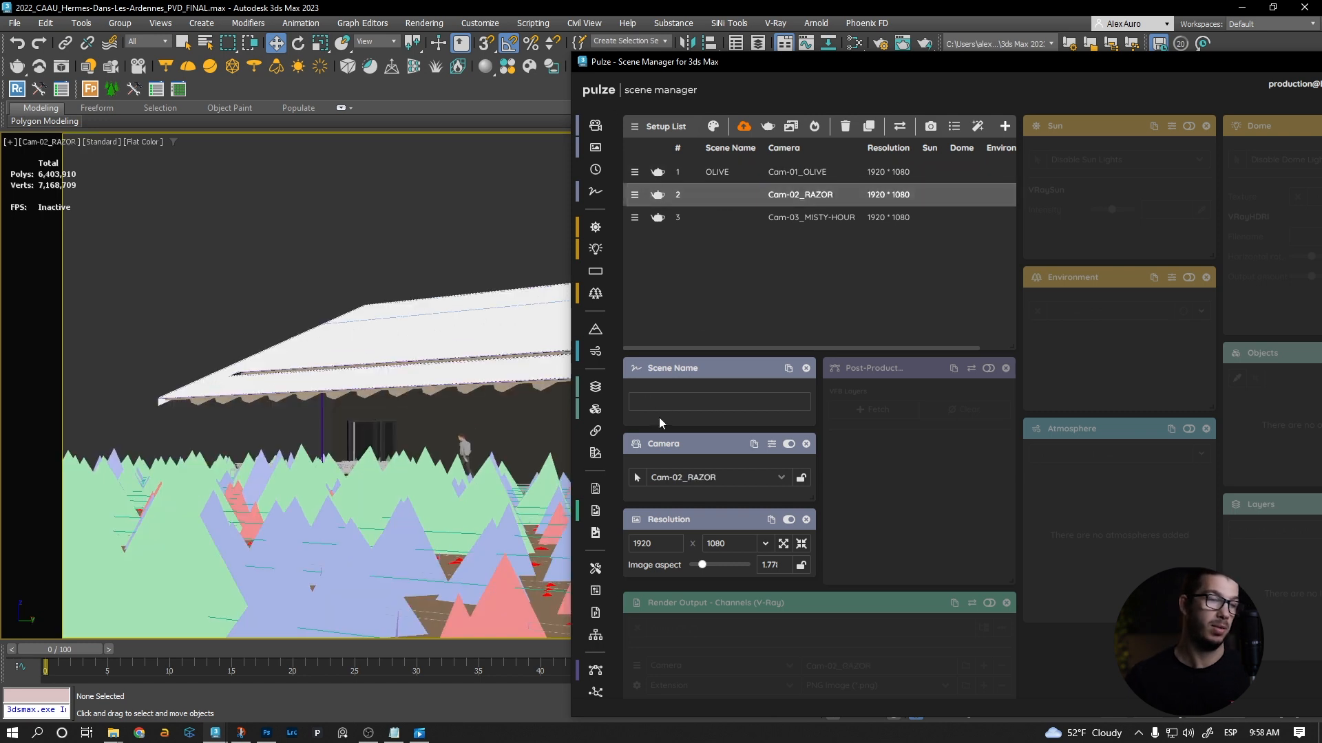
left_click(671, 403)
type("RAZOR")
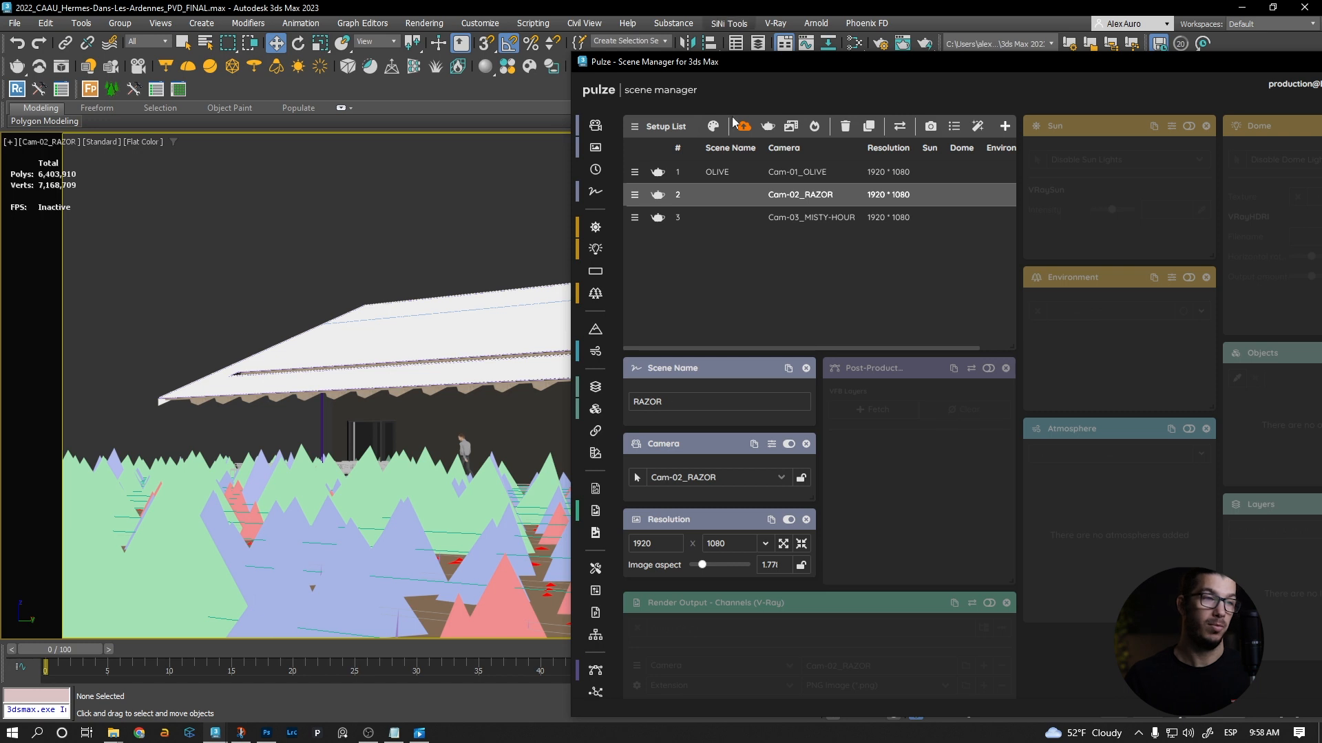
Name the Cam-03_MISTY-HOUR setup MISTY HOUR
left_click(713, 215)
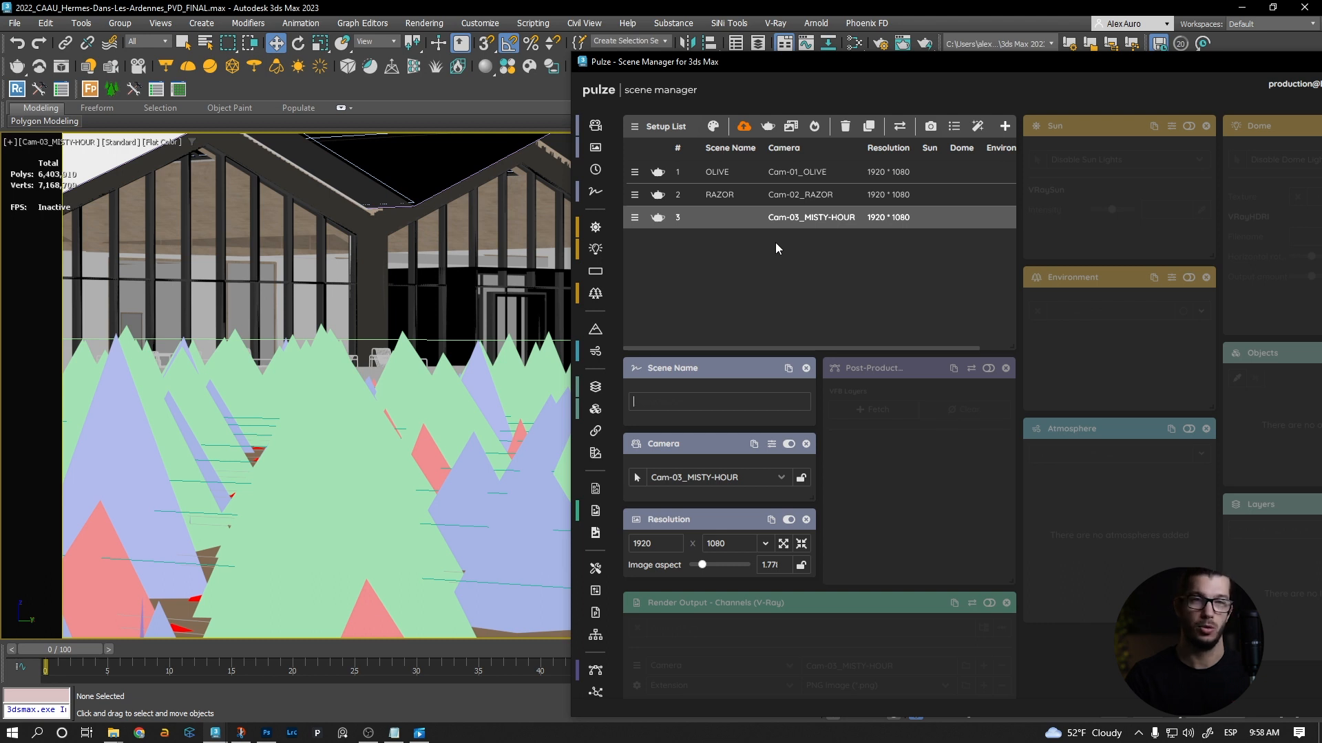
type("MISTY HOUR")
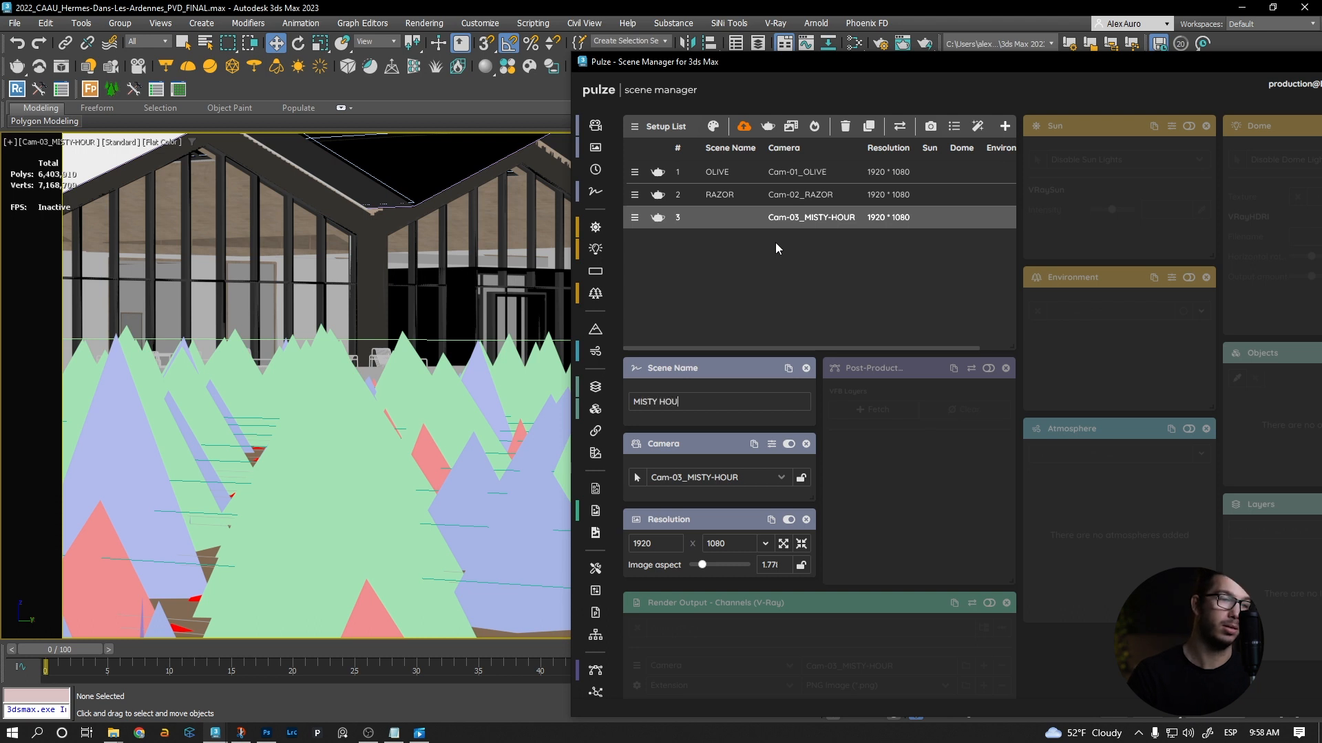
key("Return")
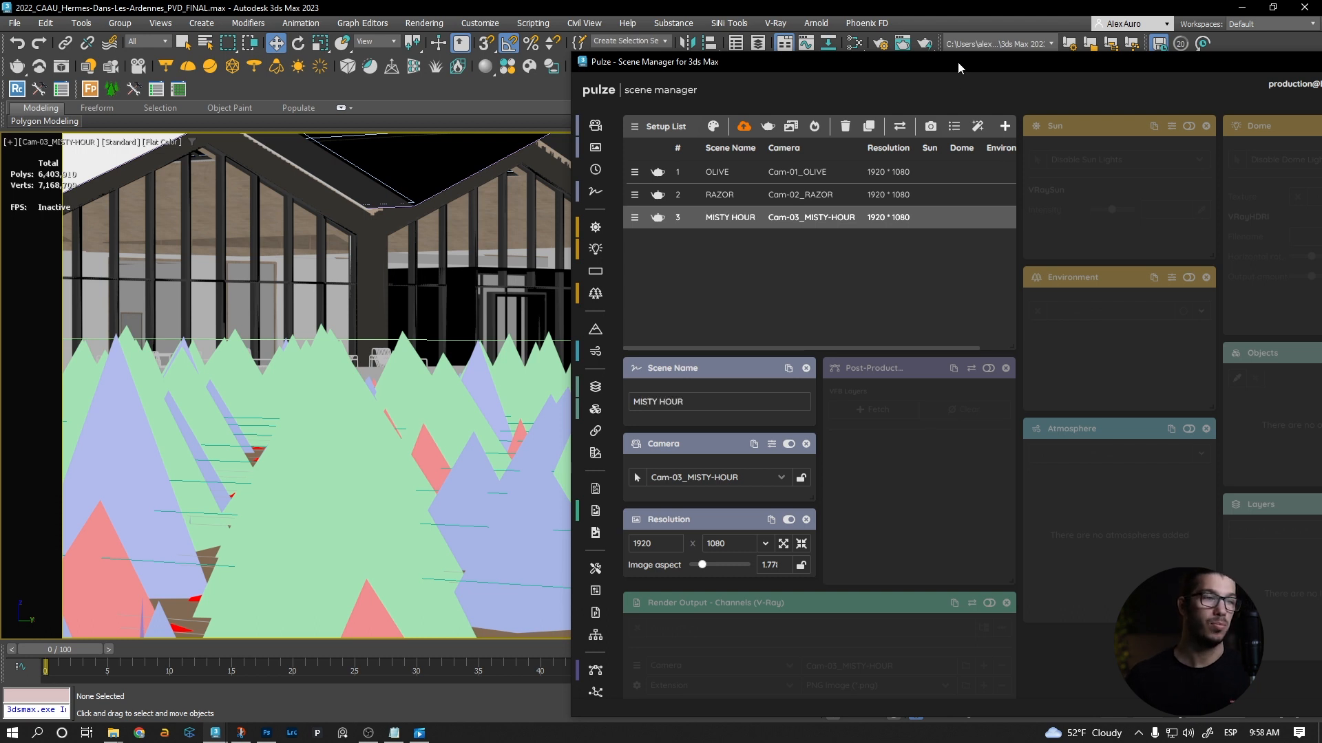
Go through the named setups OLIVE, RAZOR and MISTY HOUR to review their camera views
left_click_drag(957, 62, 872, 57)
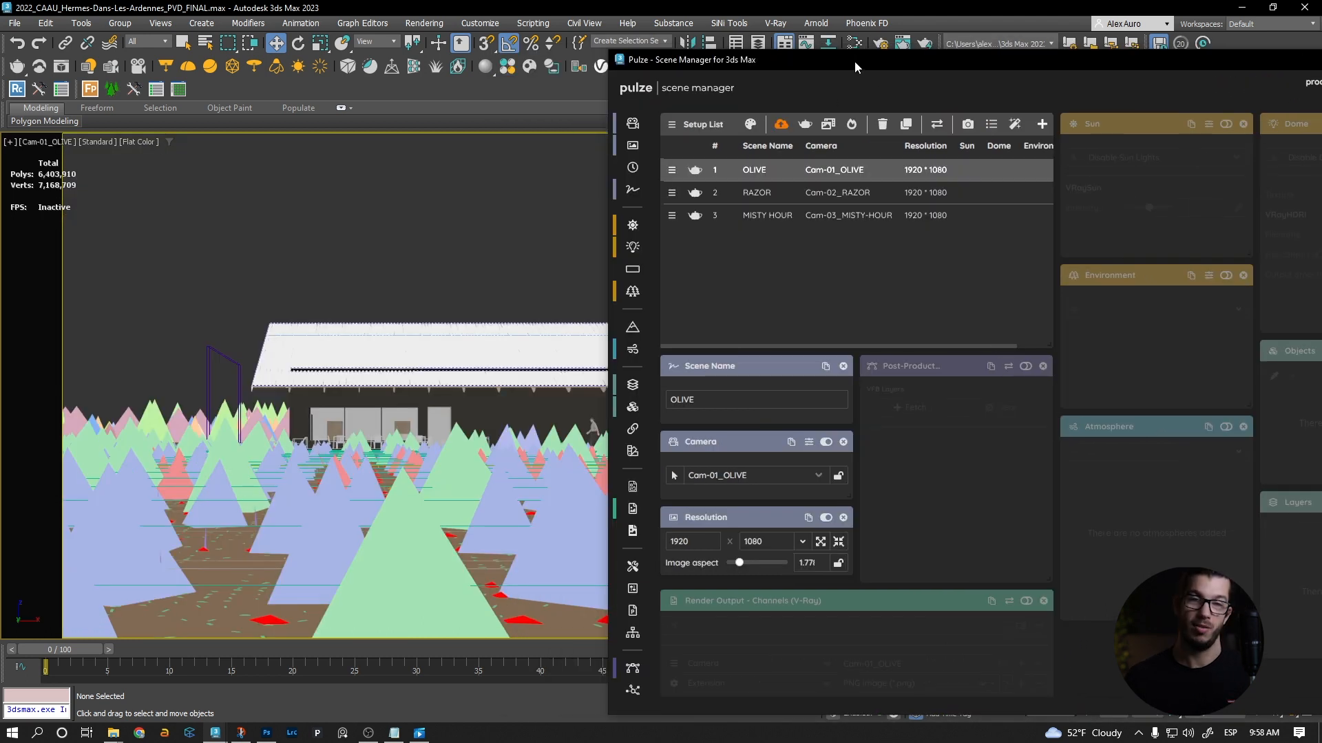
left_click_drag(854, 61, 829, 60)
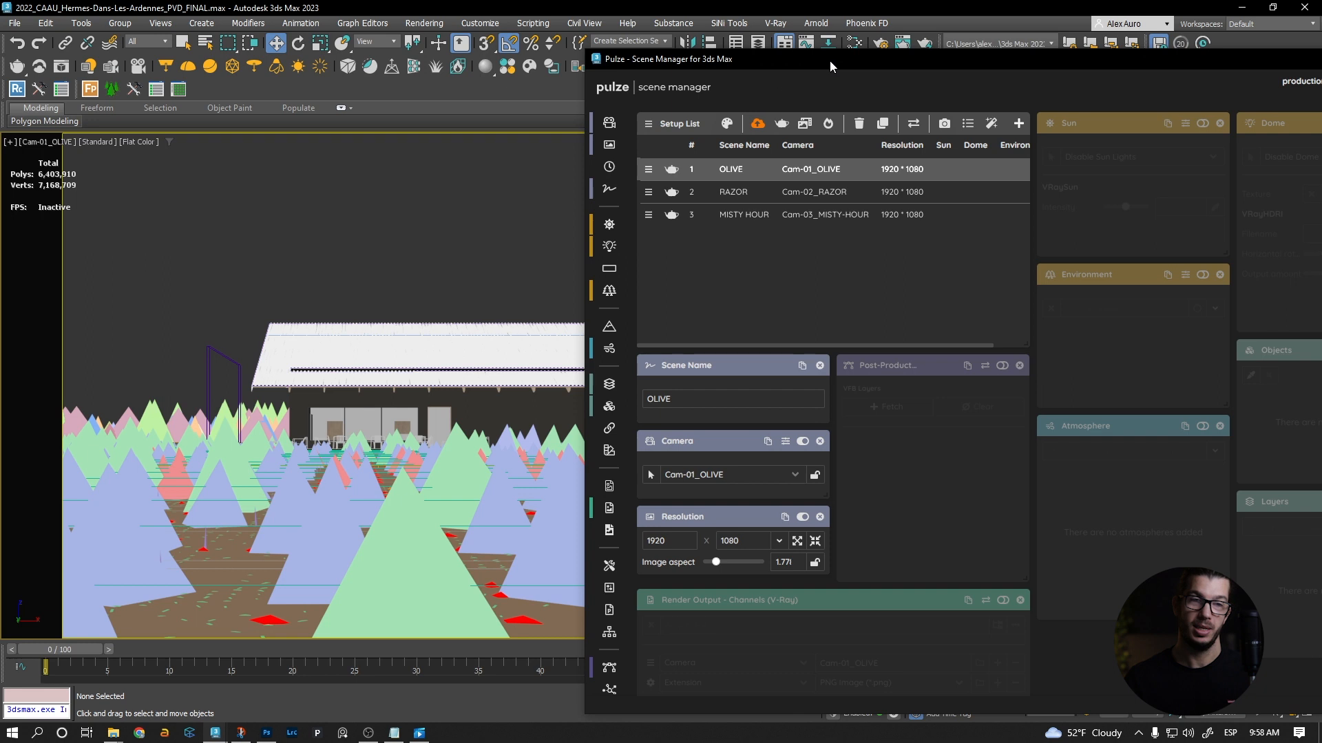
left_click(720, 192)
left_click(718, 214)
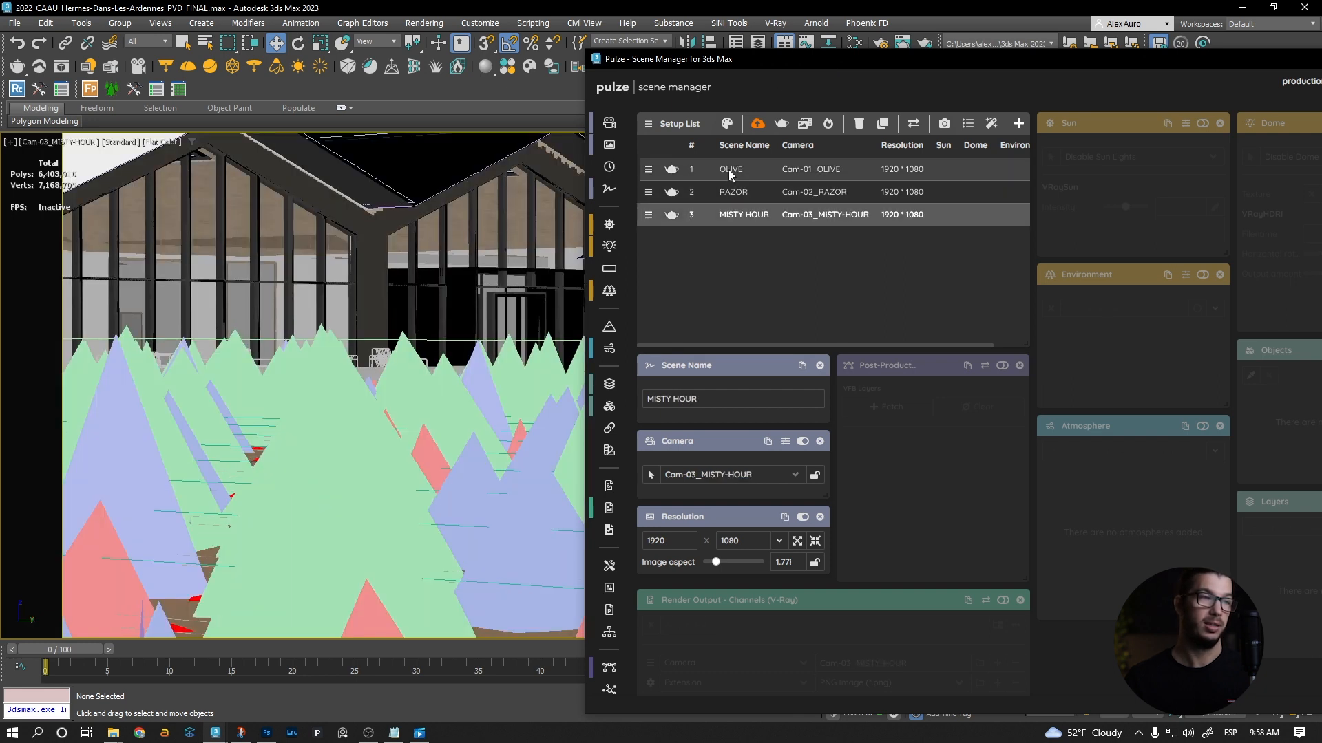
Set the image aspect of the OLIVE setup to 1.6
left_click(729, 169)
double_click(783, 563)
type("1.6")
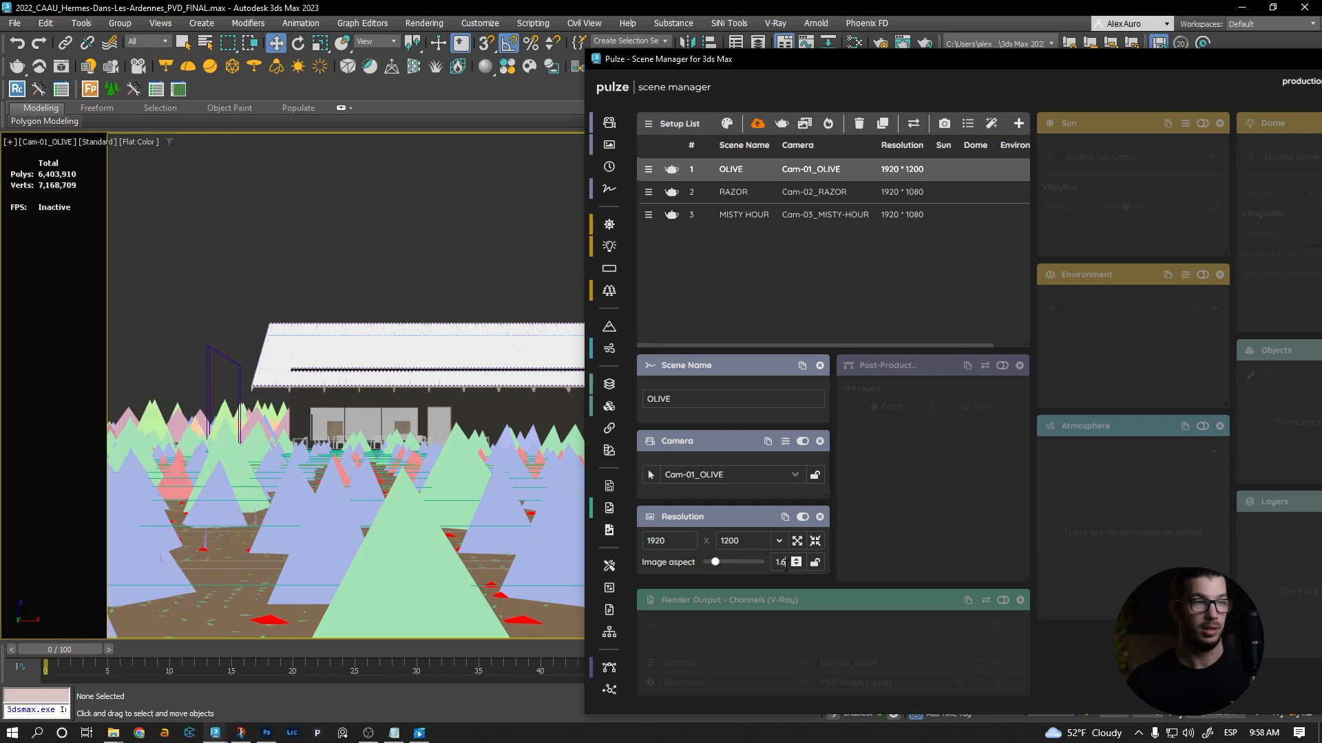
left_click(722, 165)
Set the image aspect of the RAZOR setup to 0.8
left_click(730, 193)
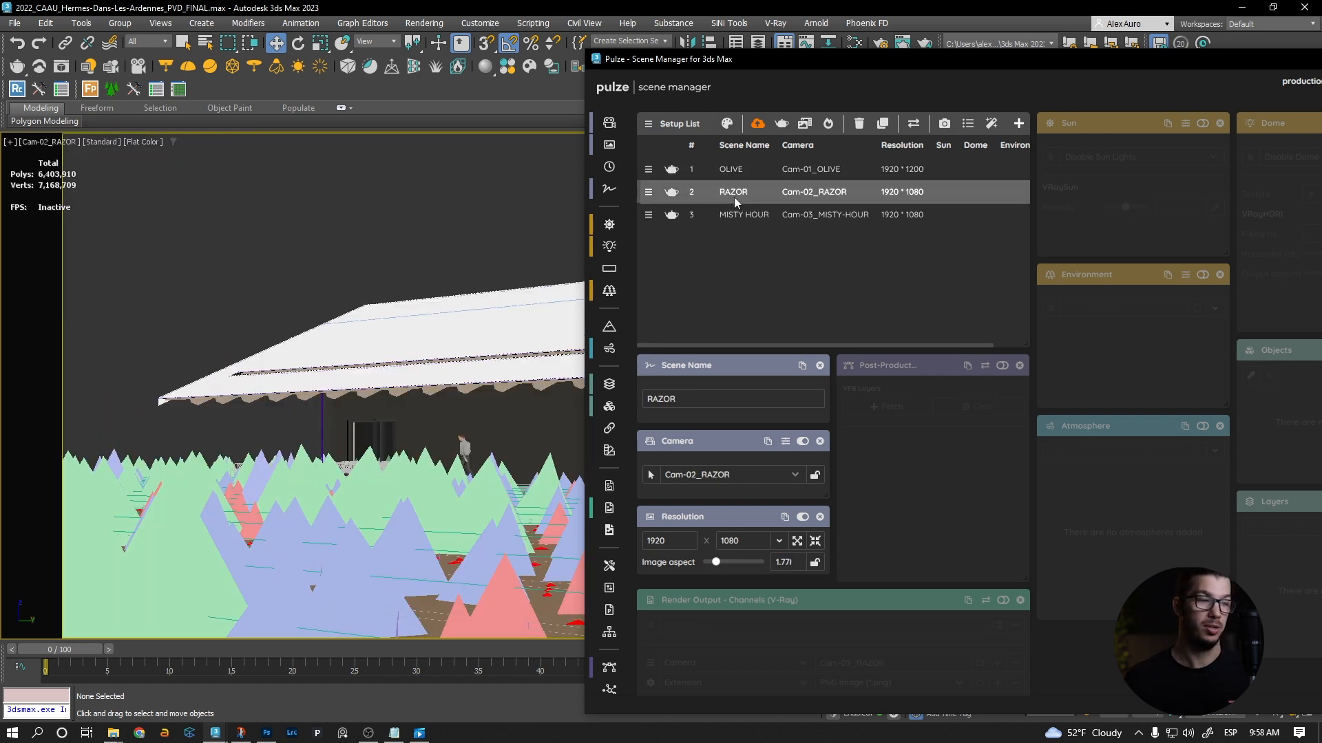
left_click(783, 560)
type(".8")
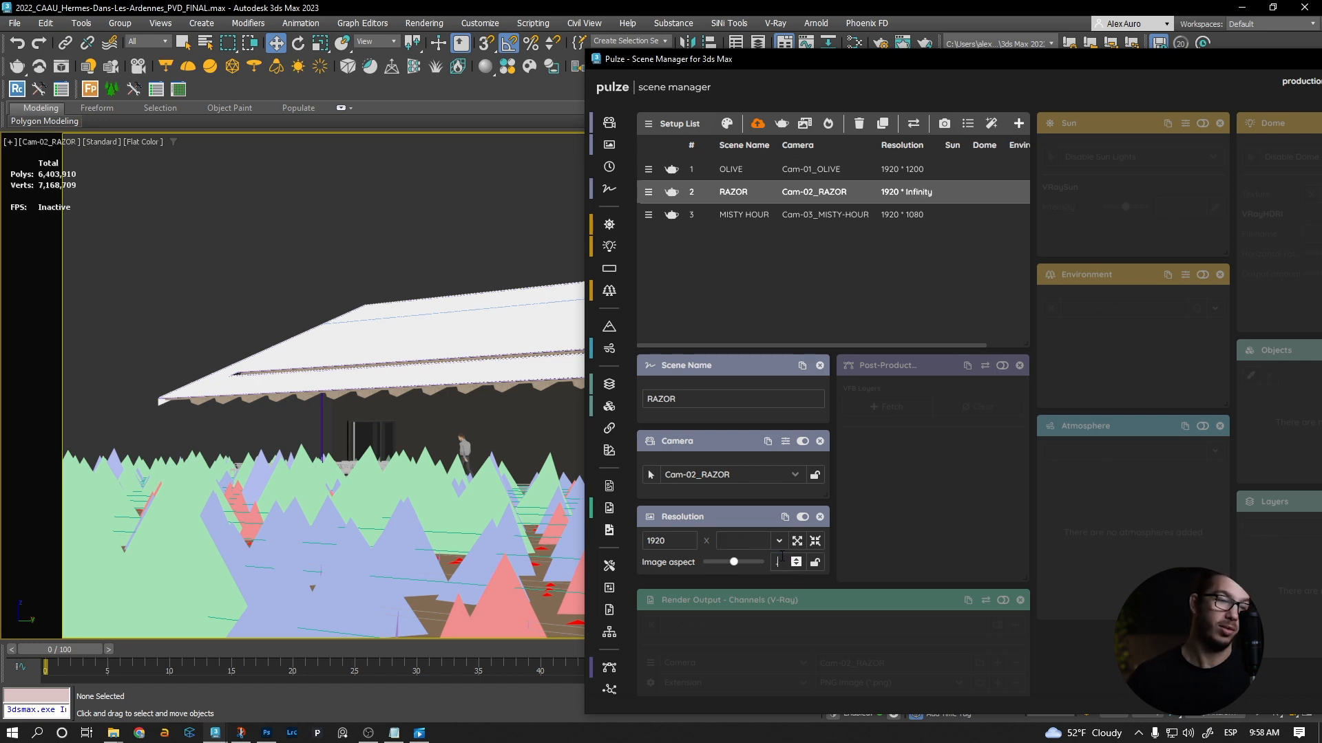
left_click(727, 193)
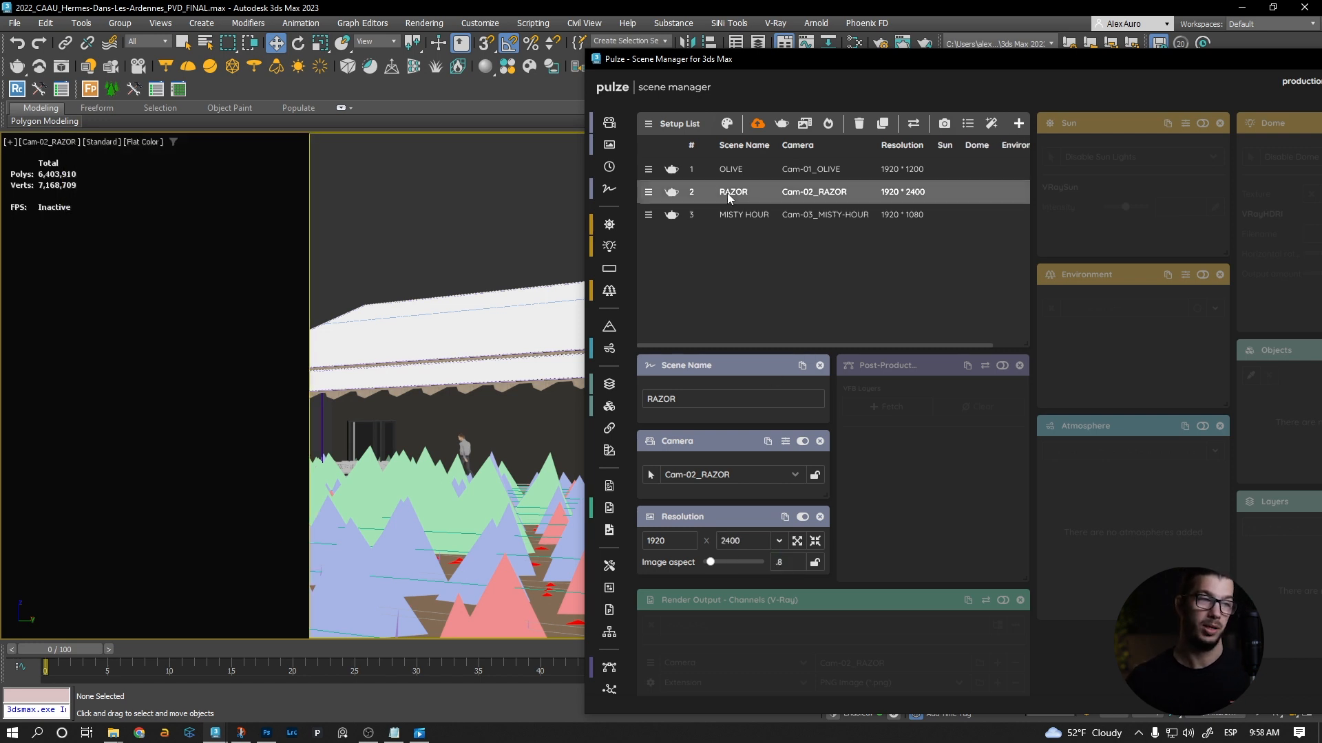
left_click_drag(812, 61, 950, 61)
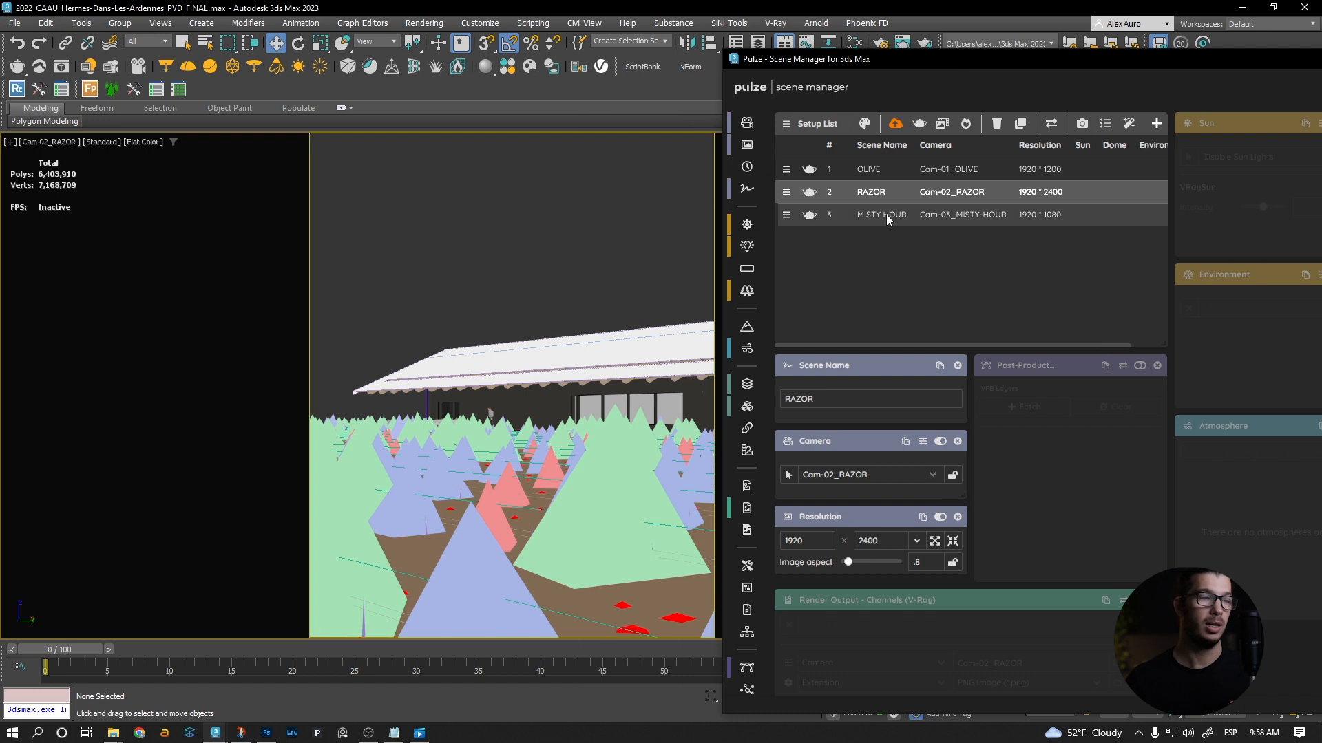
Set the image aspect of the MISTY HOUR setup to 0.7
left_click(885, 215)
double_click(917, 562)
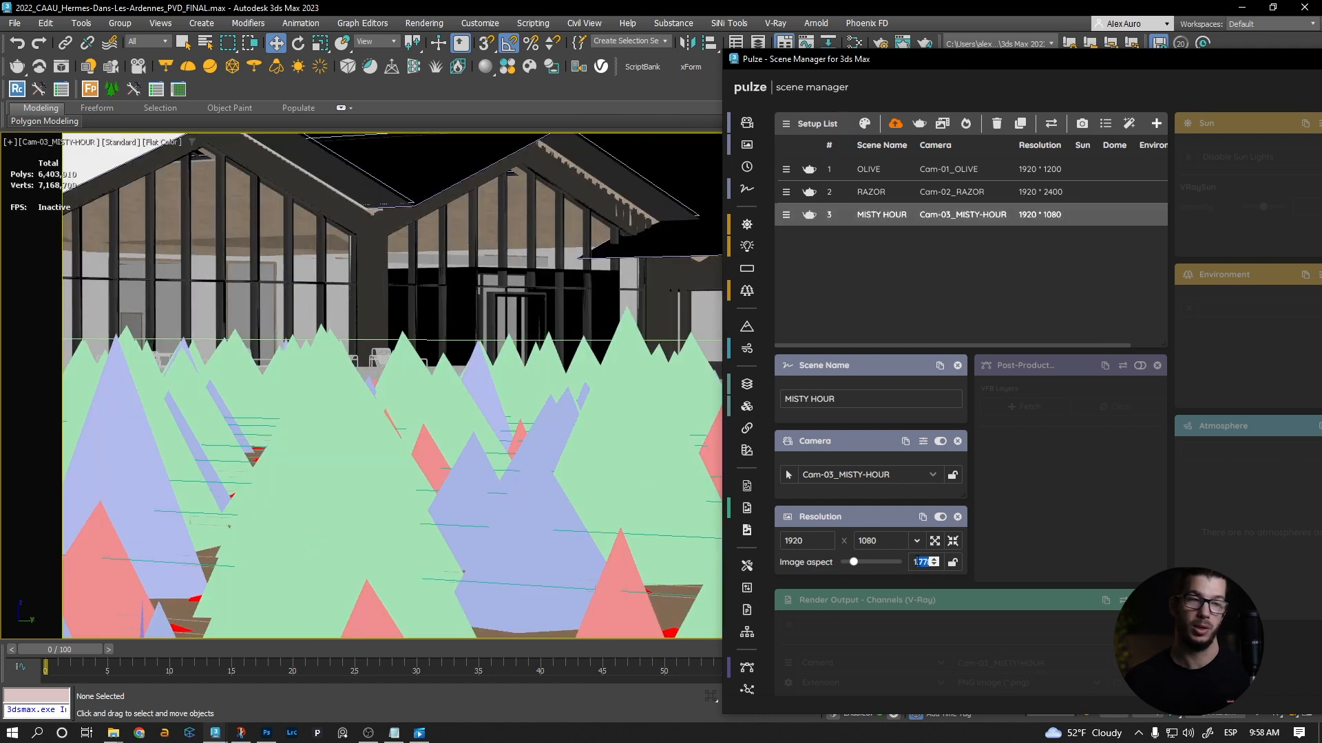
type("1")
key("BackSpace")
type(".7")
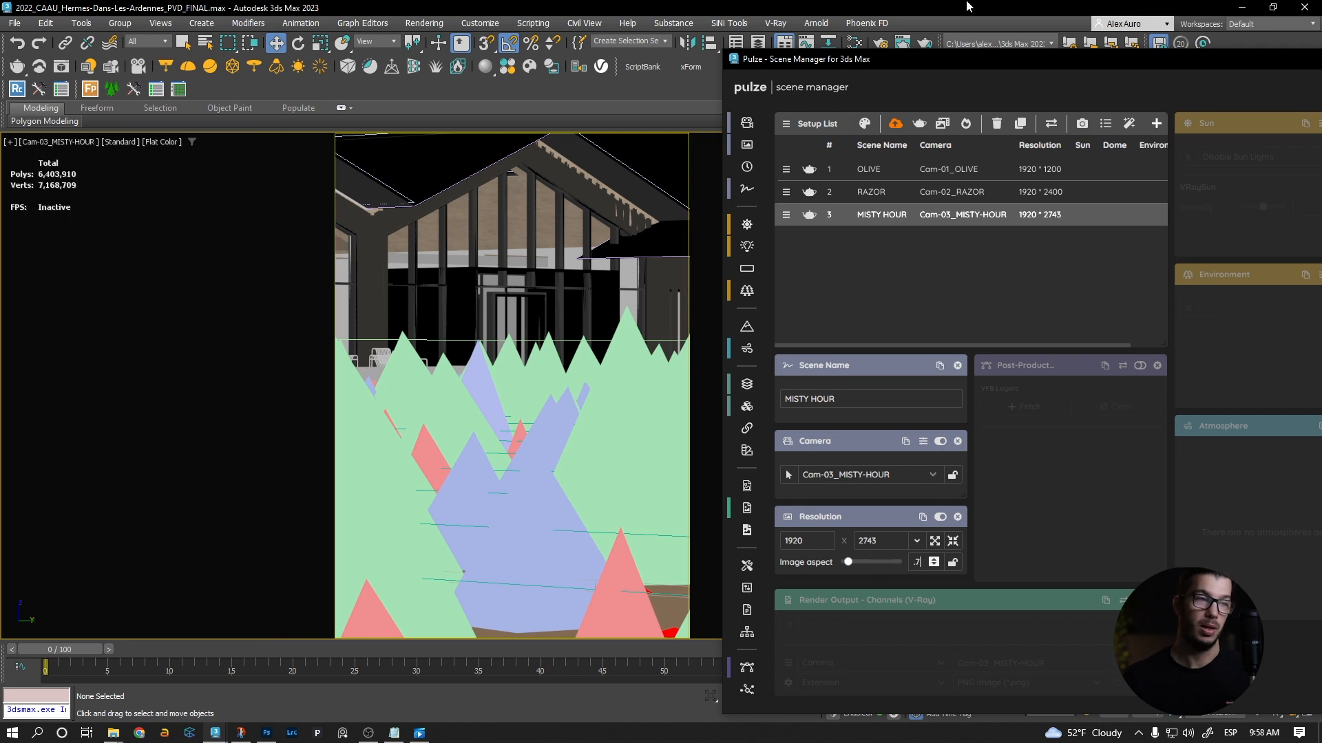
left_click(887, 219)
Switch between the three setups to compare their framing in the viewport, ending on OLIVE
left_click_drag(910, 61, 975, 62)
left_click(950, 190)
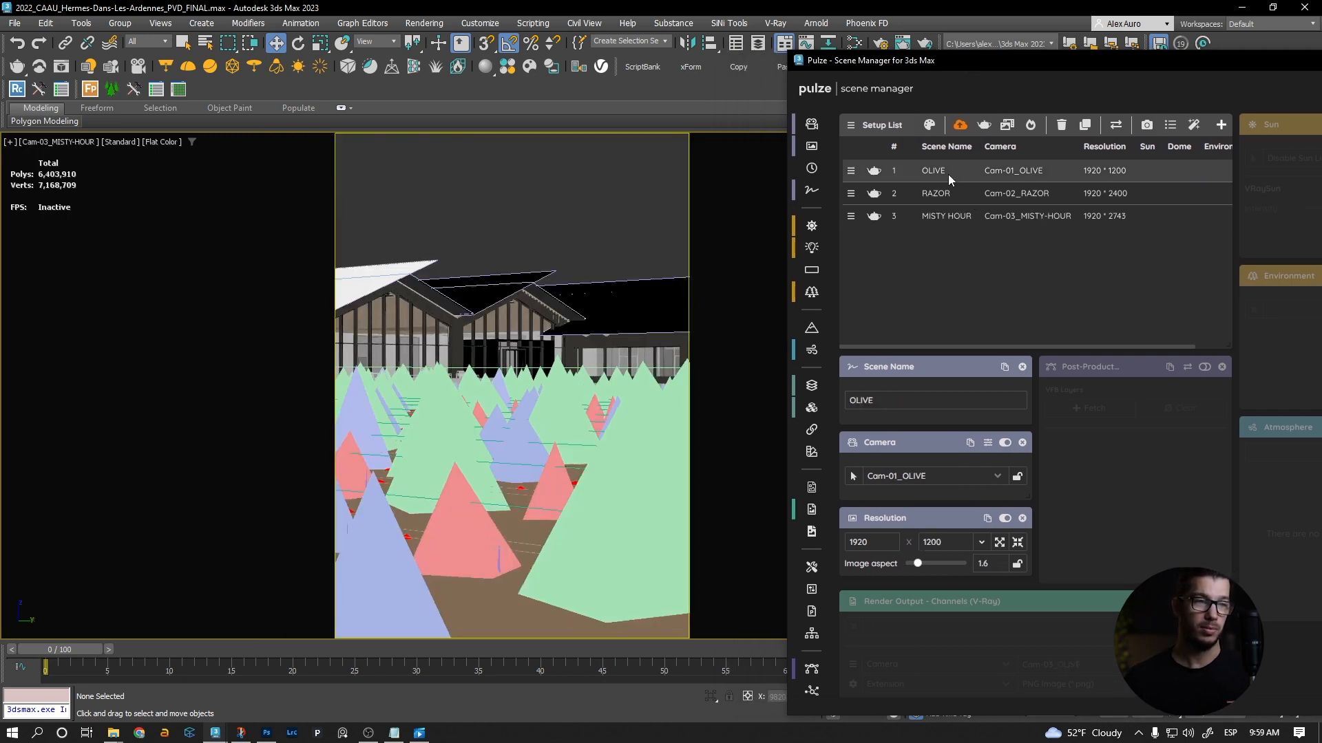
left_click(939, 220)
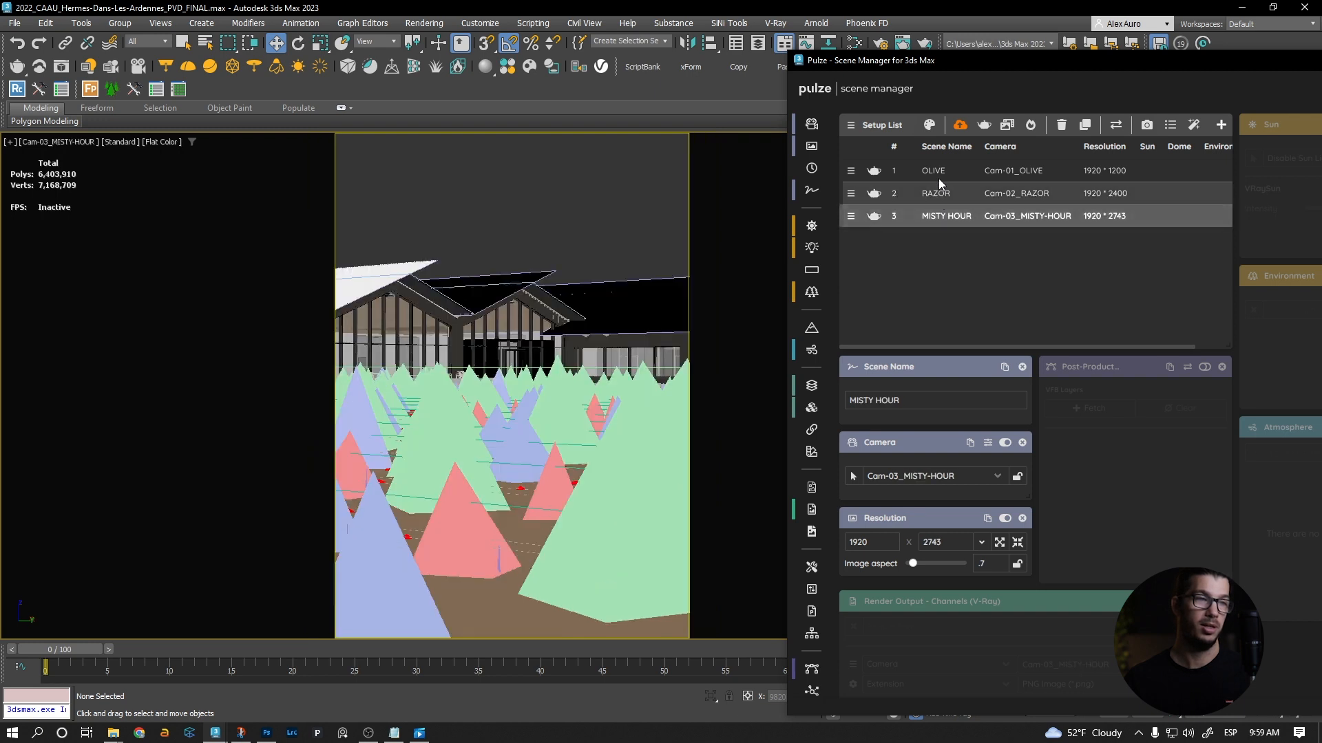
left_click(940, 172)
left_click(958, 194)
left_click(946, 173)
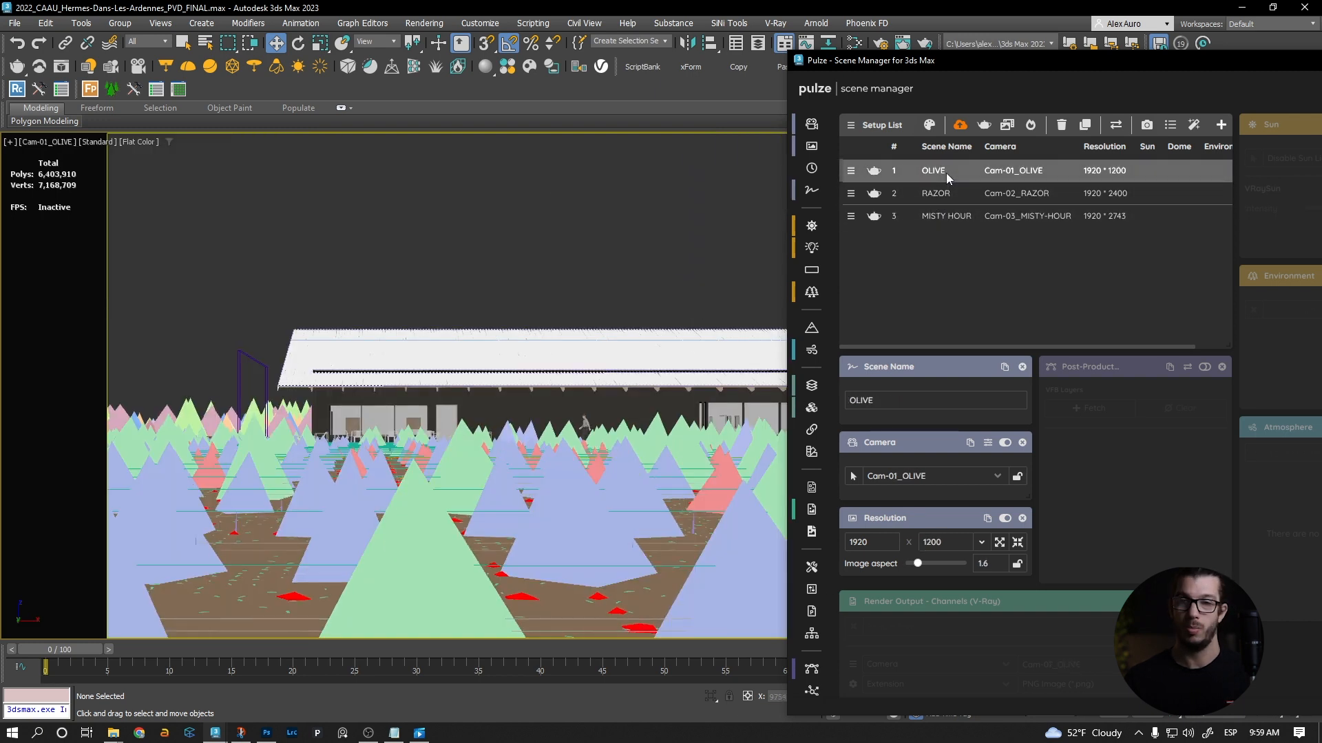
left_click_drag(1005, 64, 795, 62)
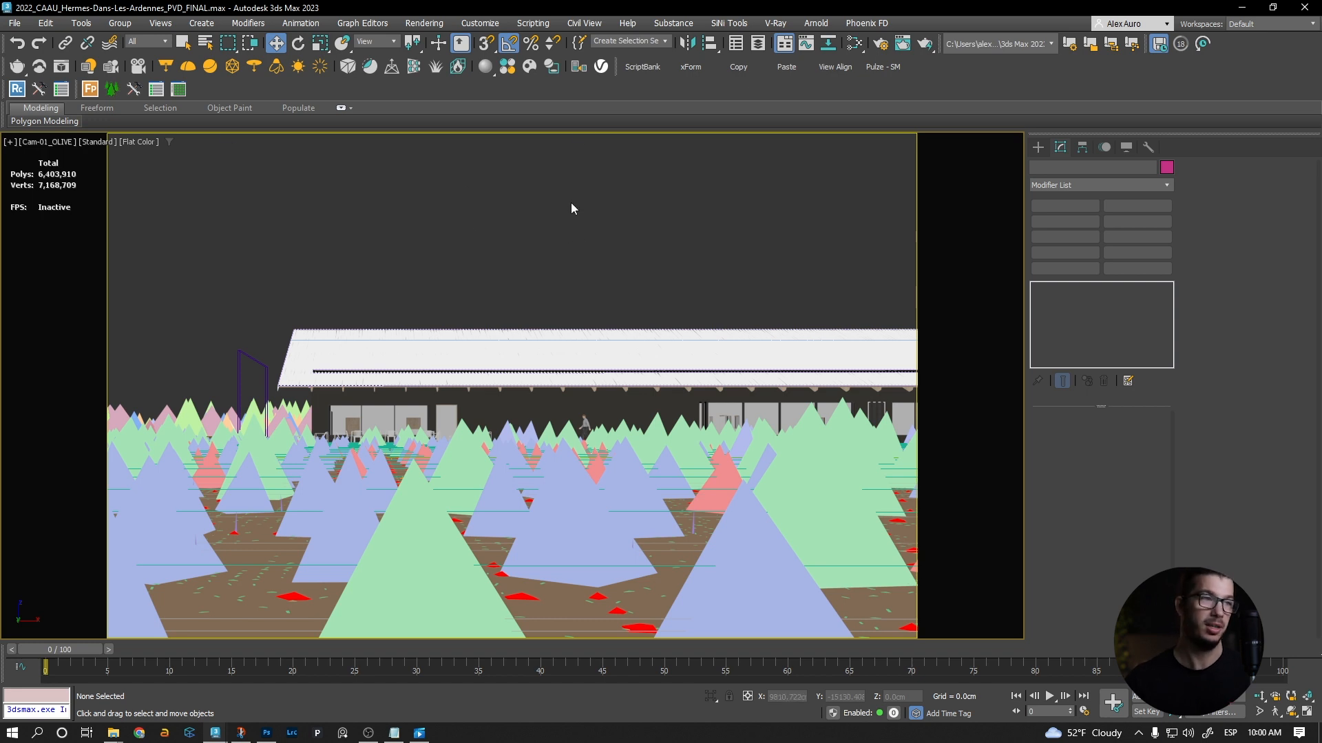
Open the Layer Explorer and expand the 02_GLOBAL_LIGHTS layer to examine its lights
left_click(757, 44)
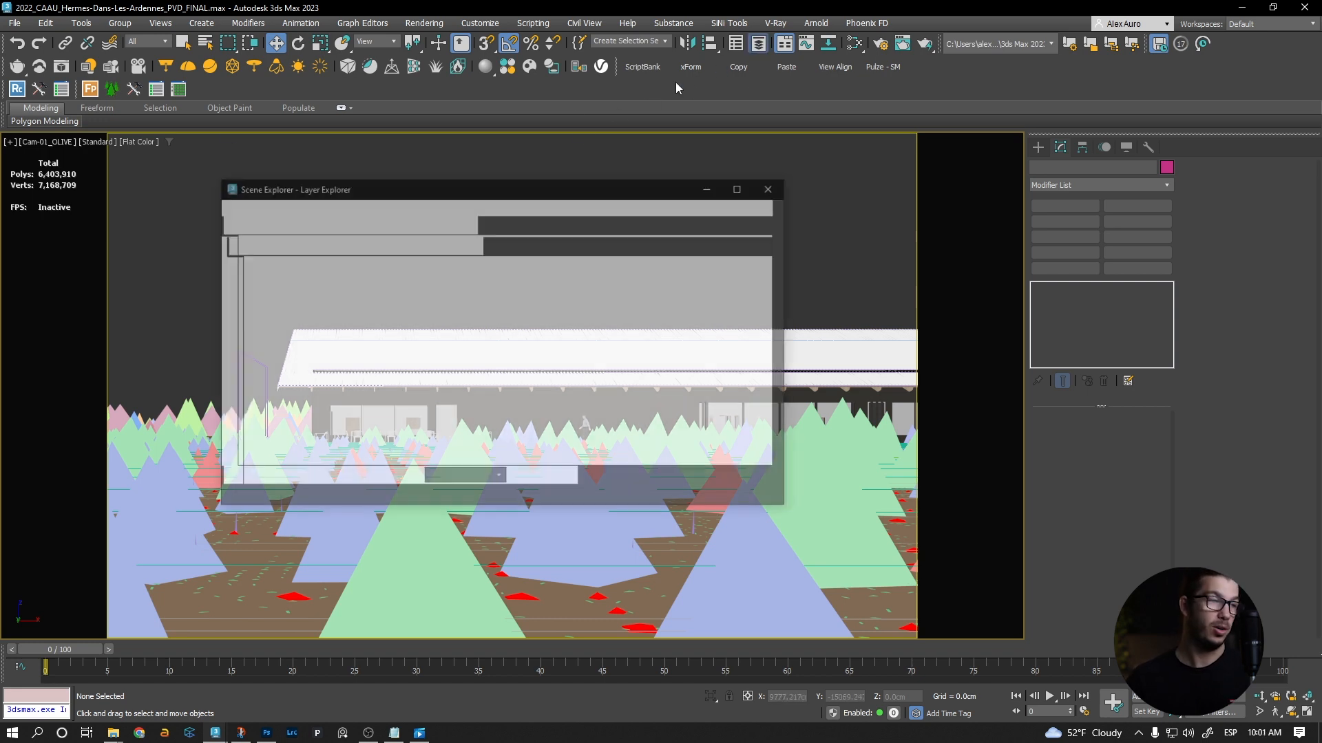
left_click(240, 279)
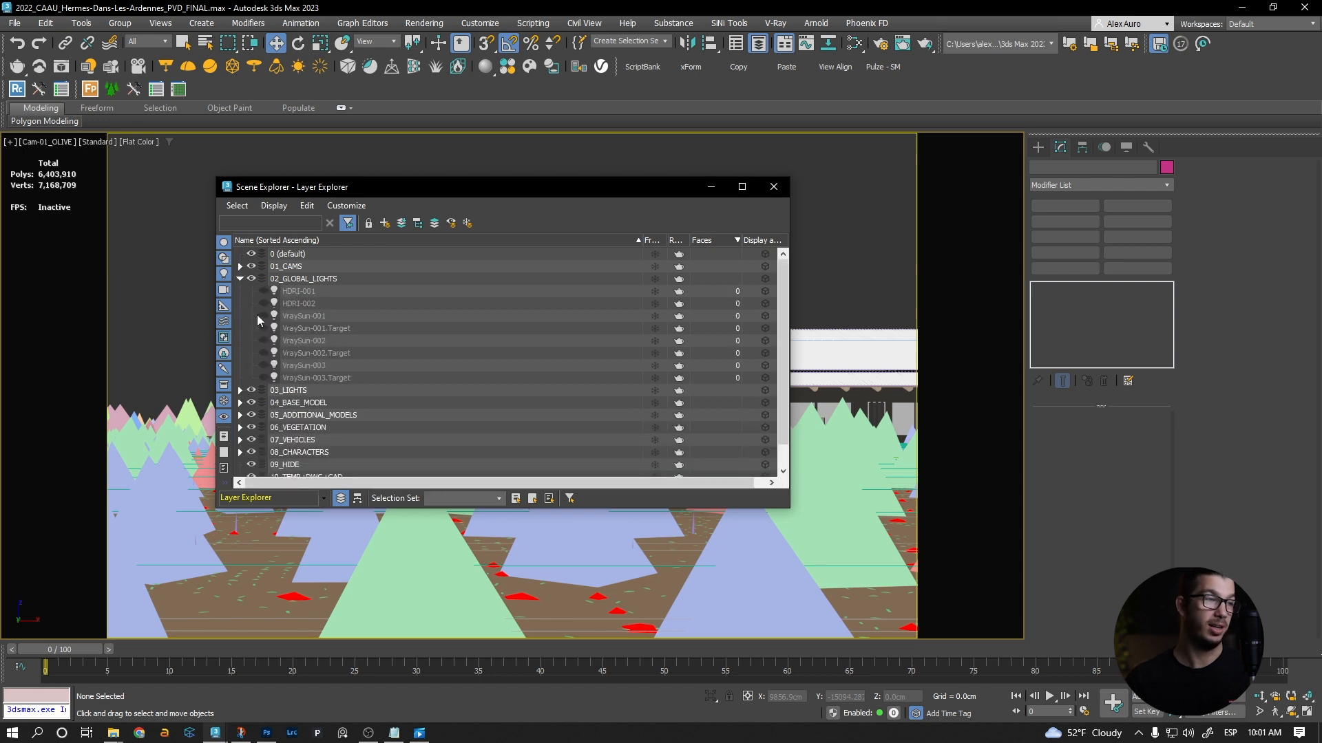
Turn on the WaySun-001 light and run a test render of the OLIVE camera, stopping it once the image has cleared up enough
left_click(261, 315)
left_click(774, 187)
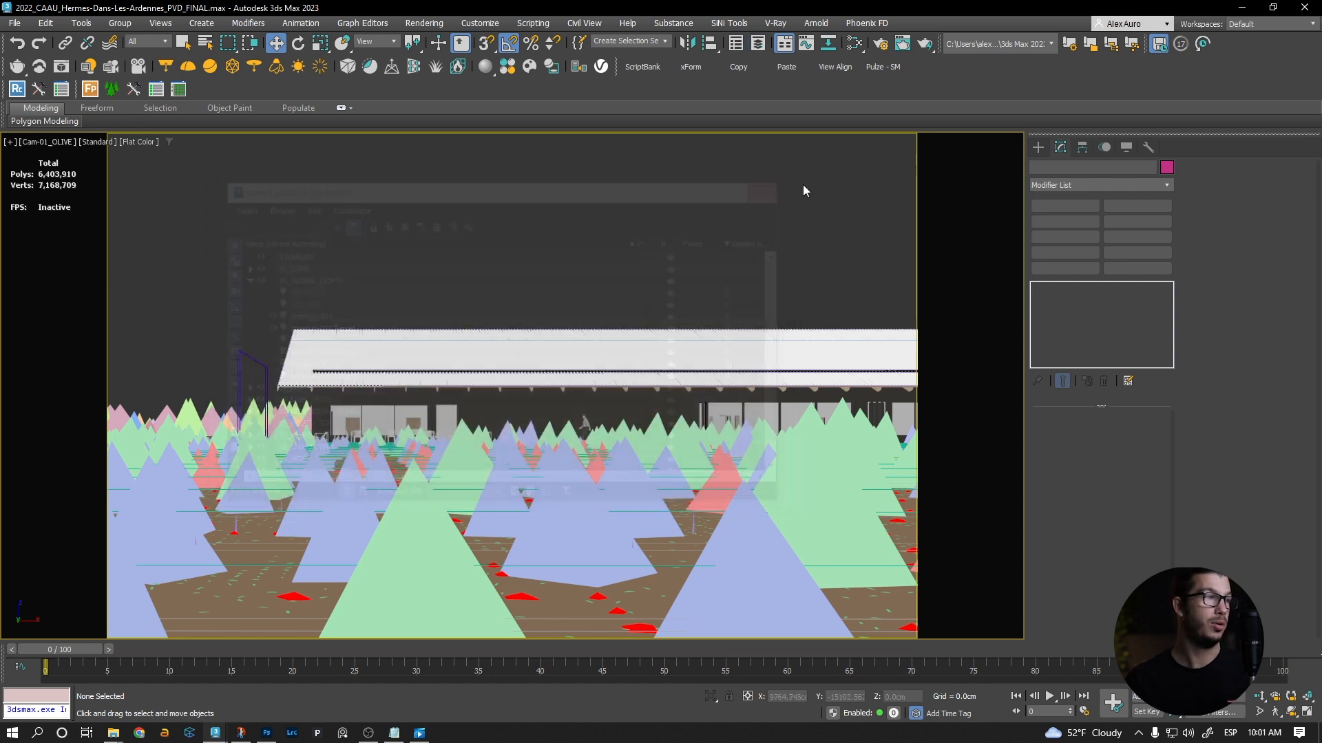
left_click(61, 67)
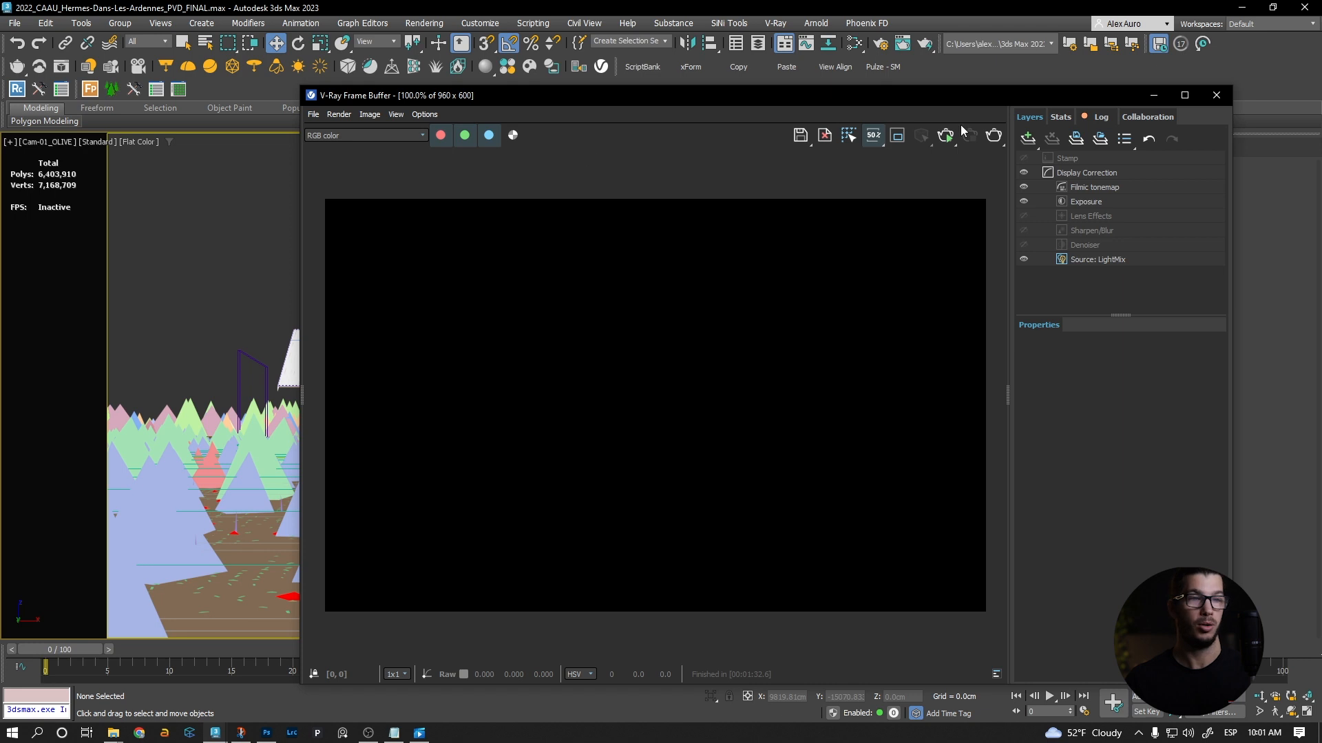
left_click(1075, 187)
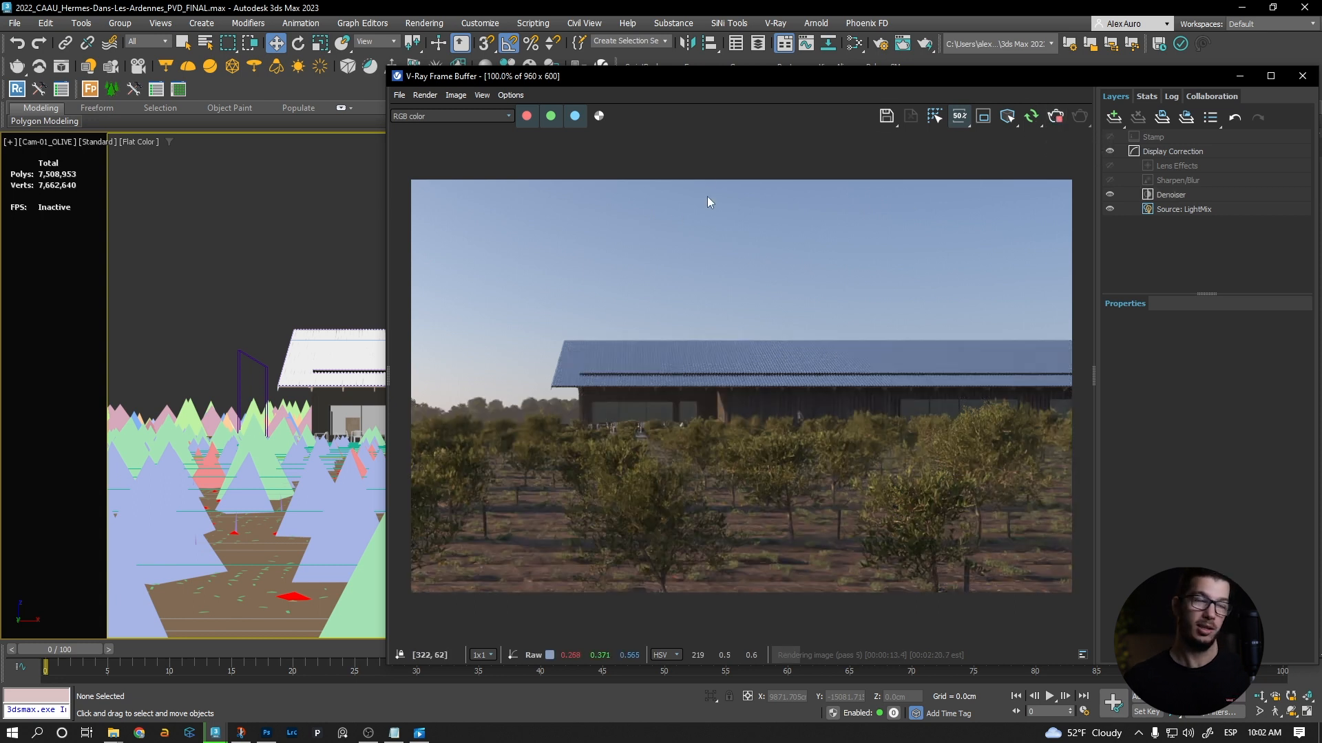
left_click(1055, 117)
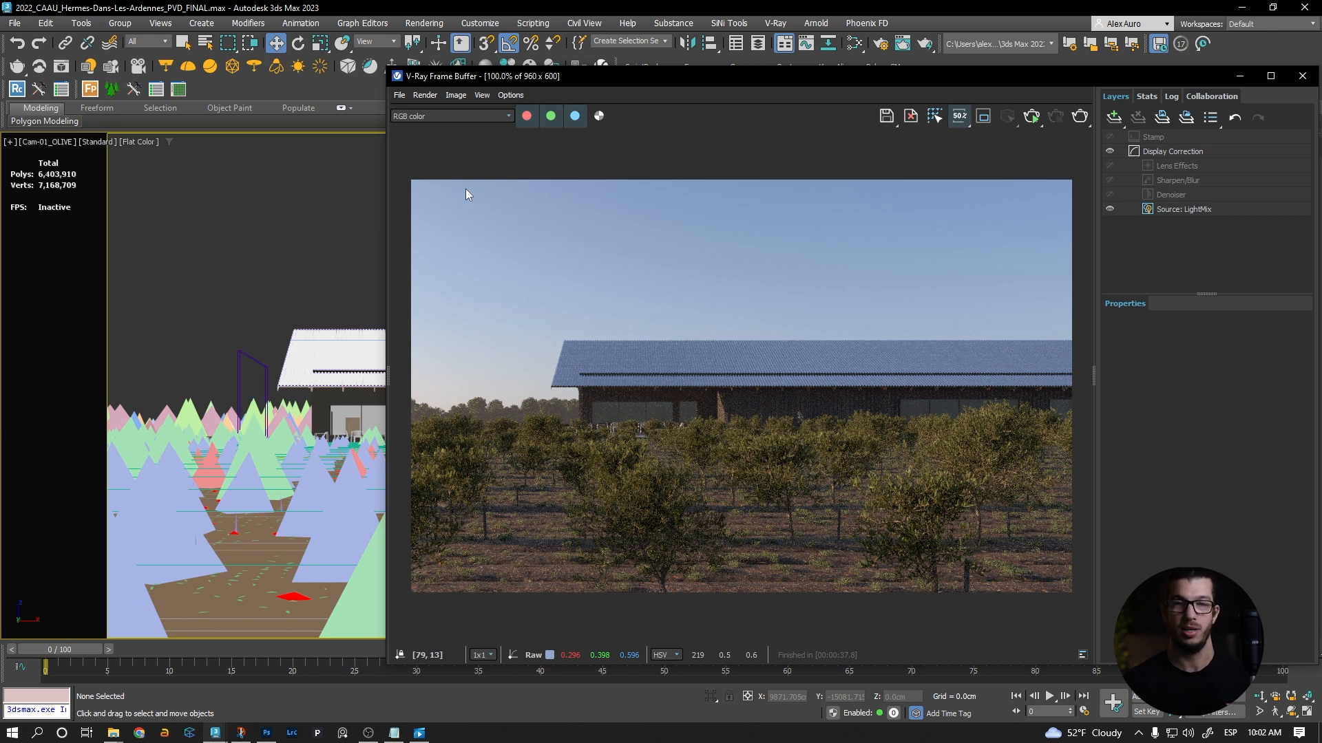
Enable the Denoiser layer on the rendered image
left_click_drag(667, 73, 655, 73)
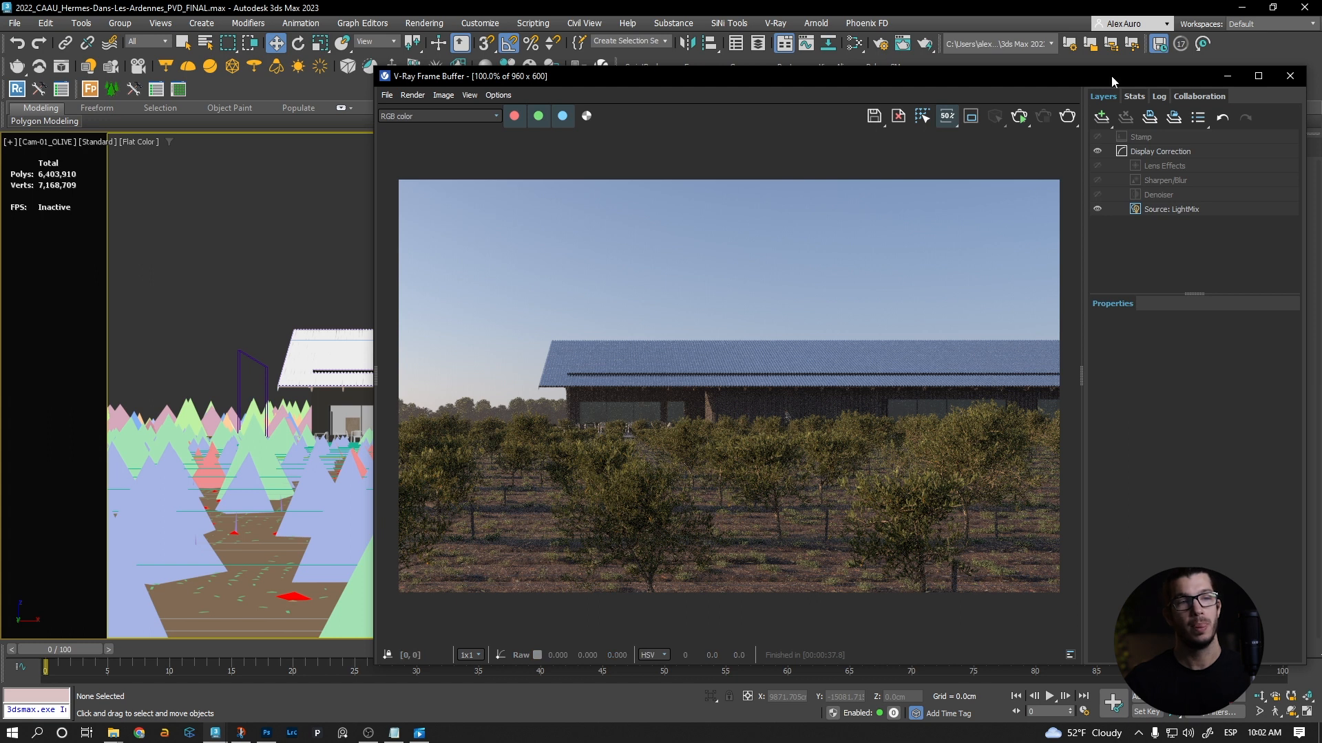
left_click_drag(905, 91, 902, 84)
left_click(1095, 188)
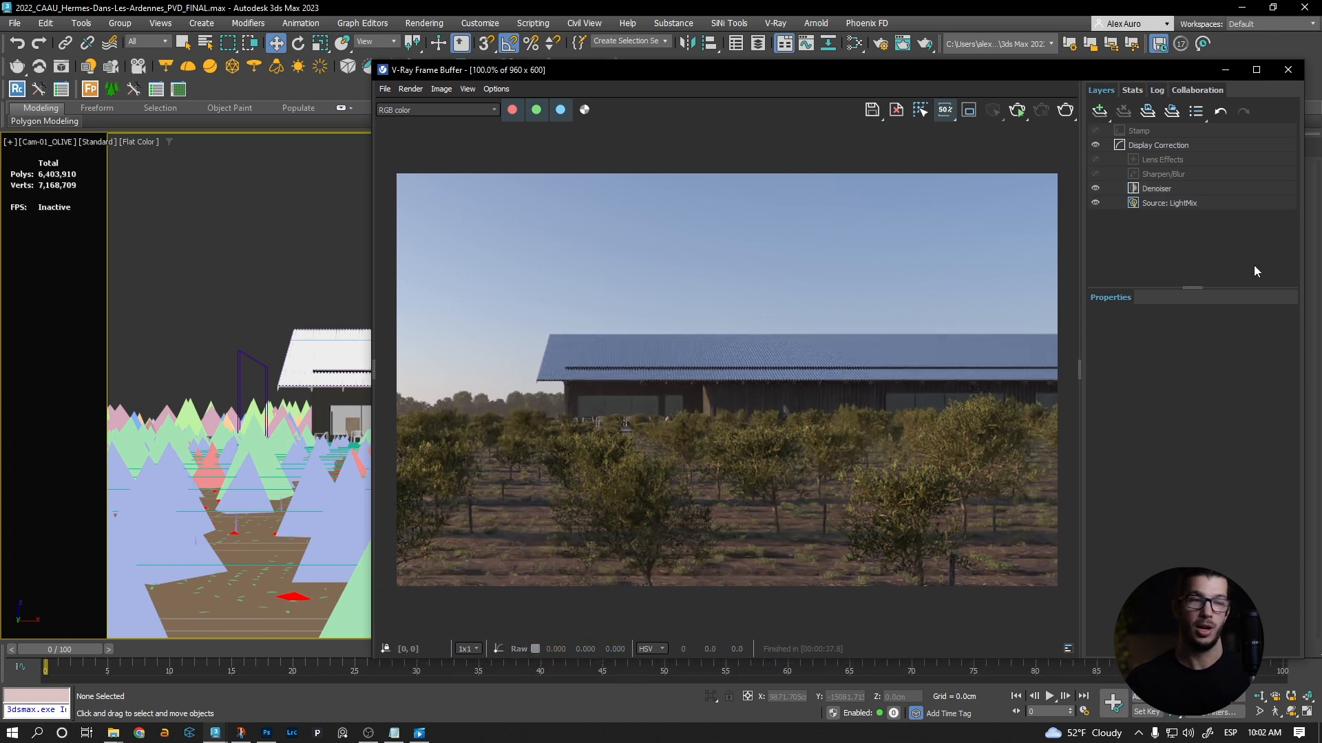
Add a Filmic tonemap correction layer and set its type to Power curve
left_click(1100, 111)
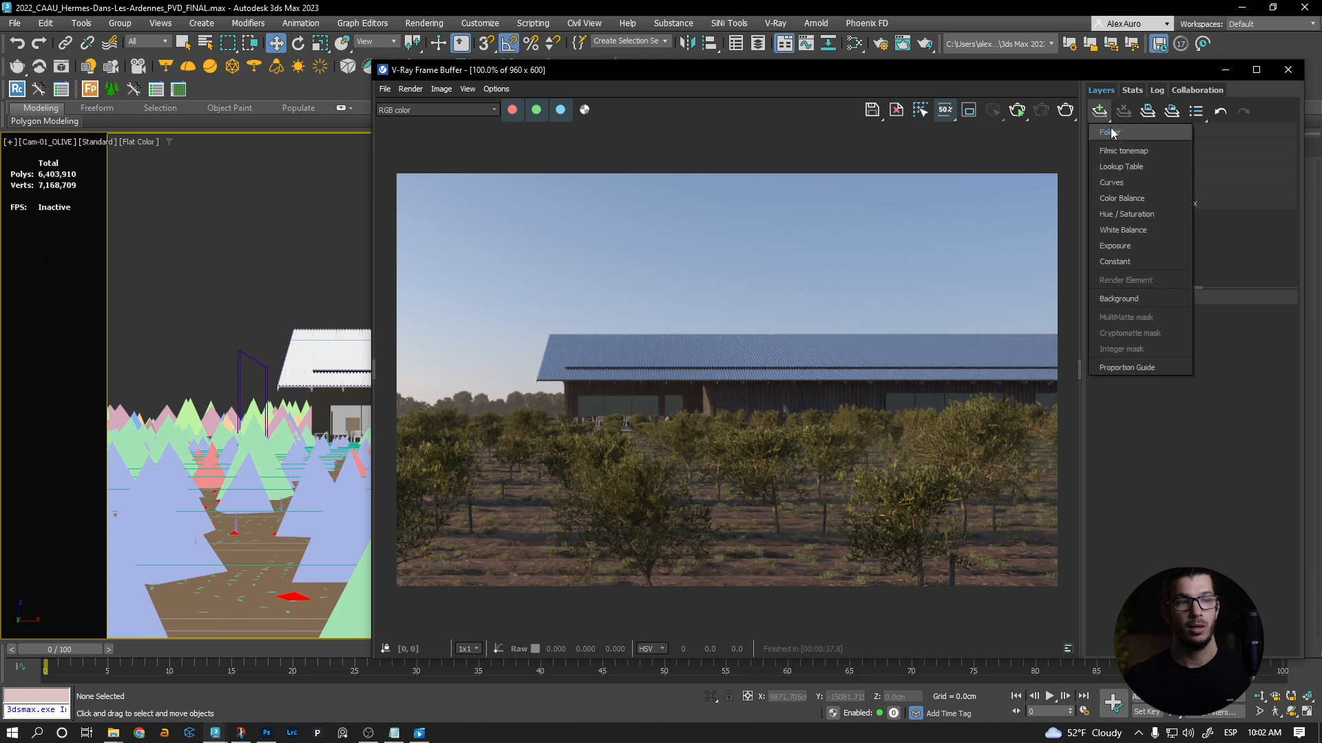
left_click(1120, 148)
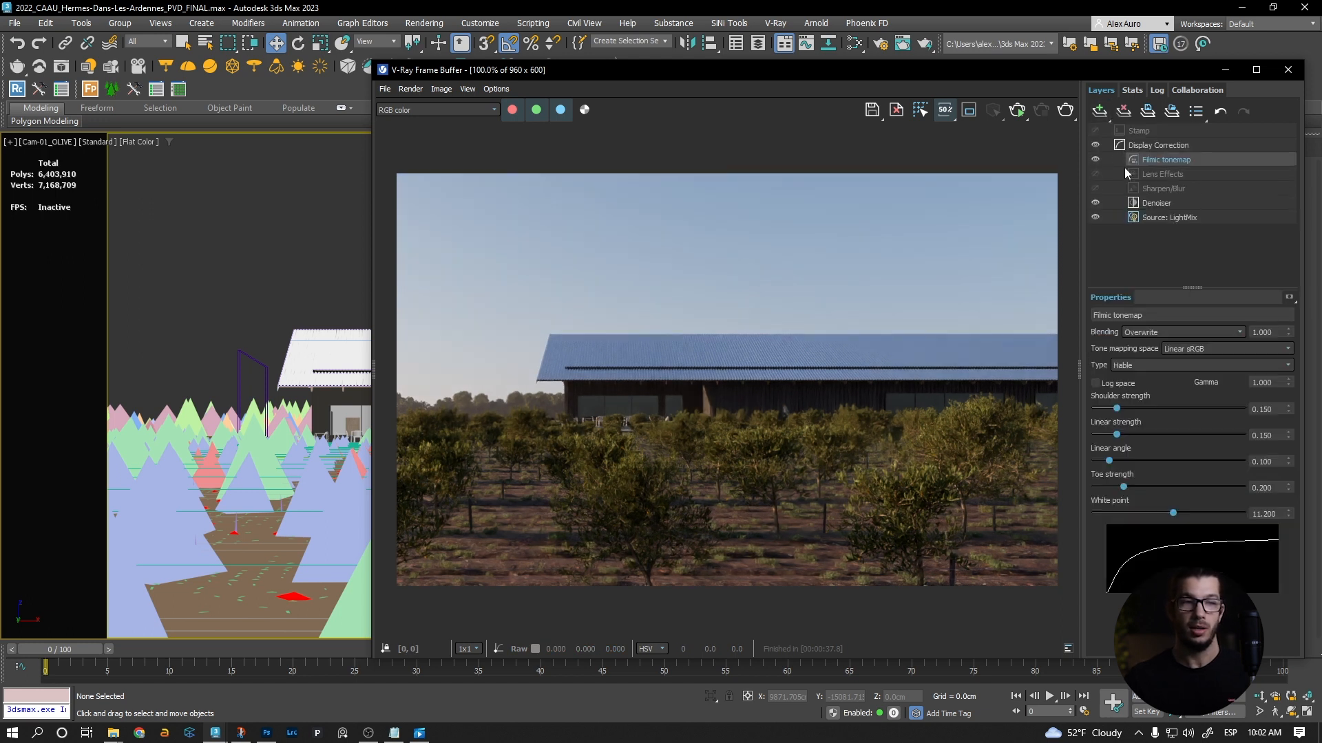
left_click(1168, 362)
left_click(1146, 427)
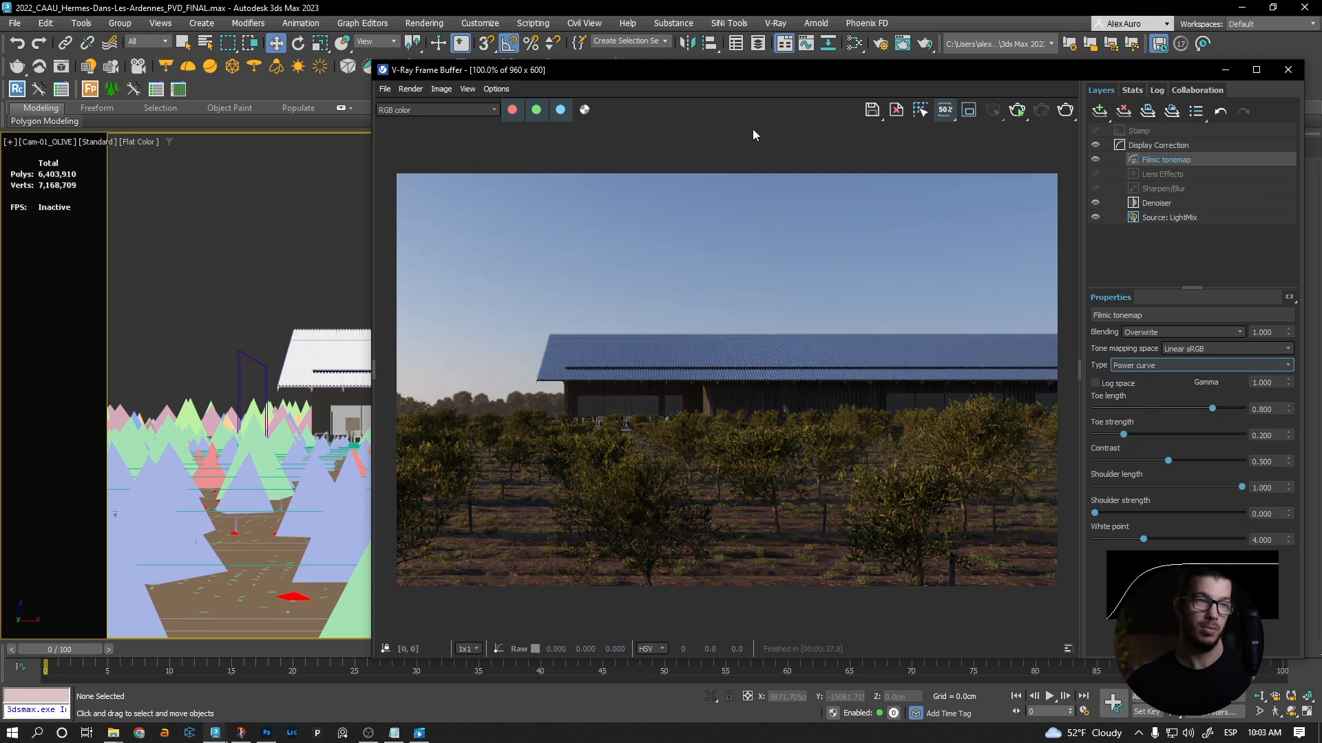
Add an Exposure layer beneath the Filmic tonemap and raise its exposure to 1.542
mouse_move(787, 73)
left_mouse_down()
mouse_move(763, 73)
mouse_move(776, 71)
left_mouse_up()
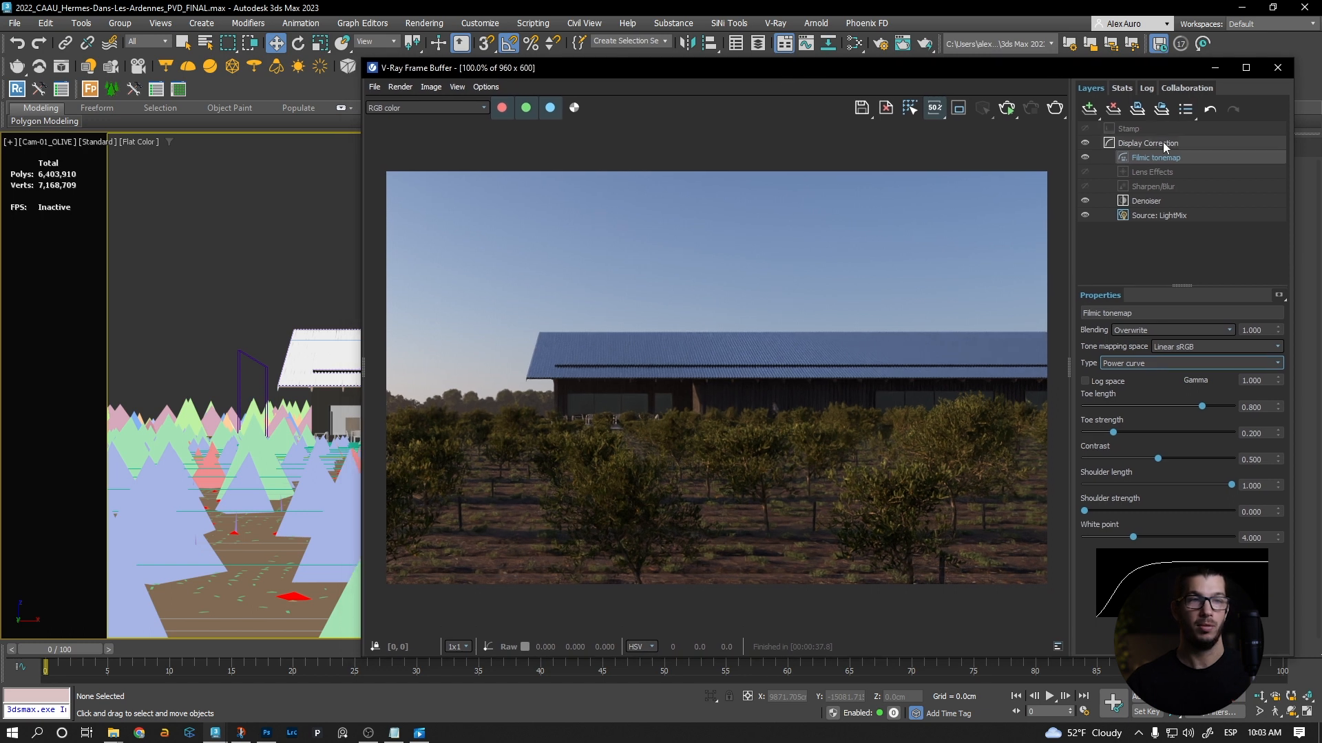
left_click(1090, 109)
left_click(1102, 244)
left_click_drag(1150, 165, 1153, 175)
left_click_drag(1159, 357, 1181, 358)
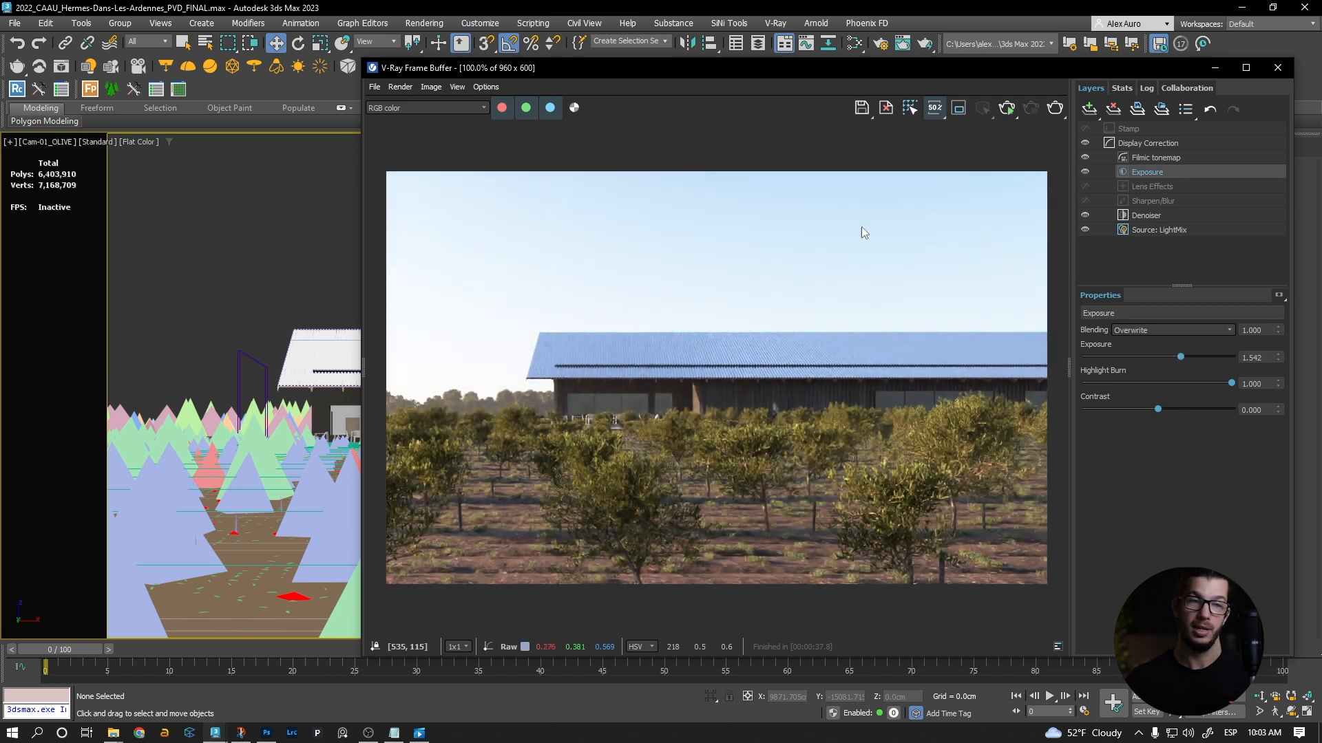
Set the Filmic tonemap's shoulder strength to 1.262 and its toe strength to 0.322
left_click(1154, 157)
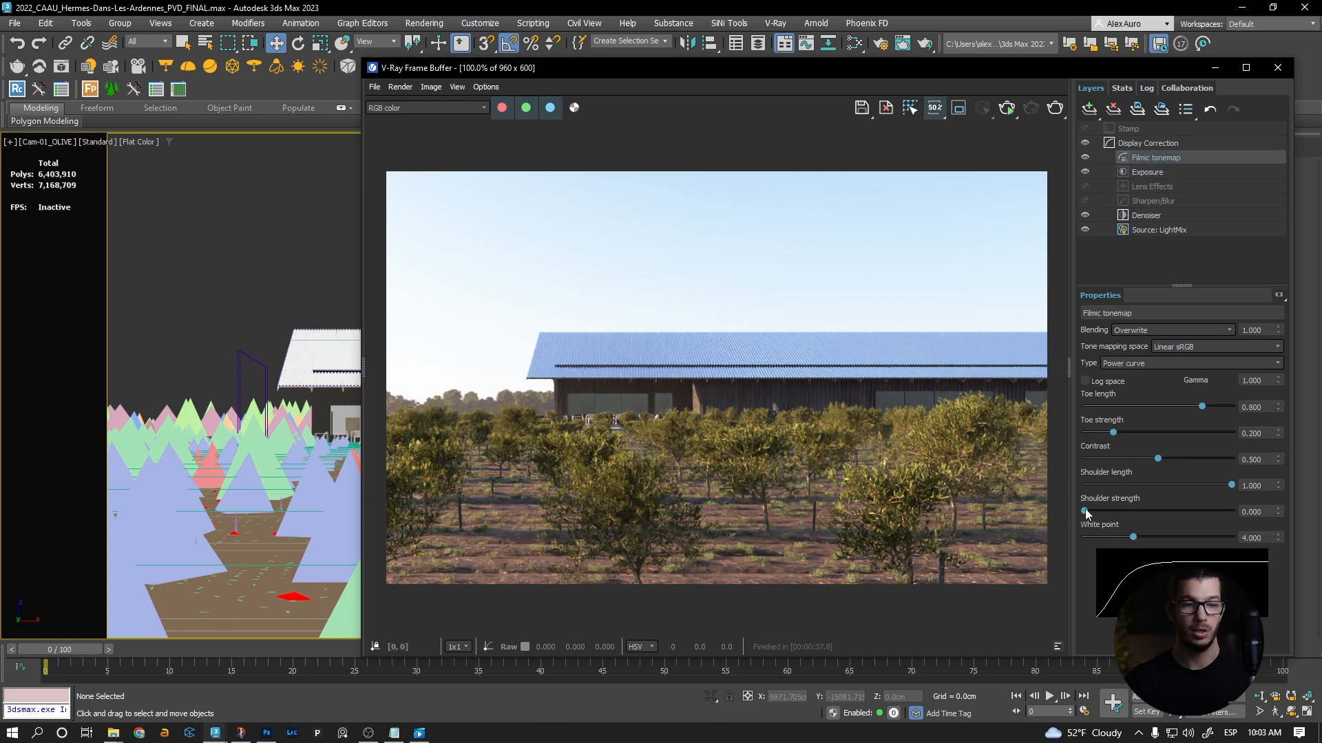
left_click_drag(1084, 512, 1102, 511)
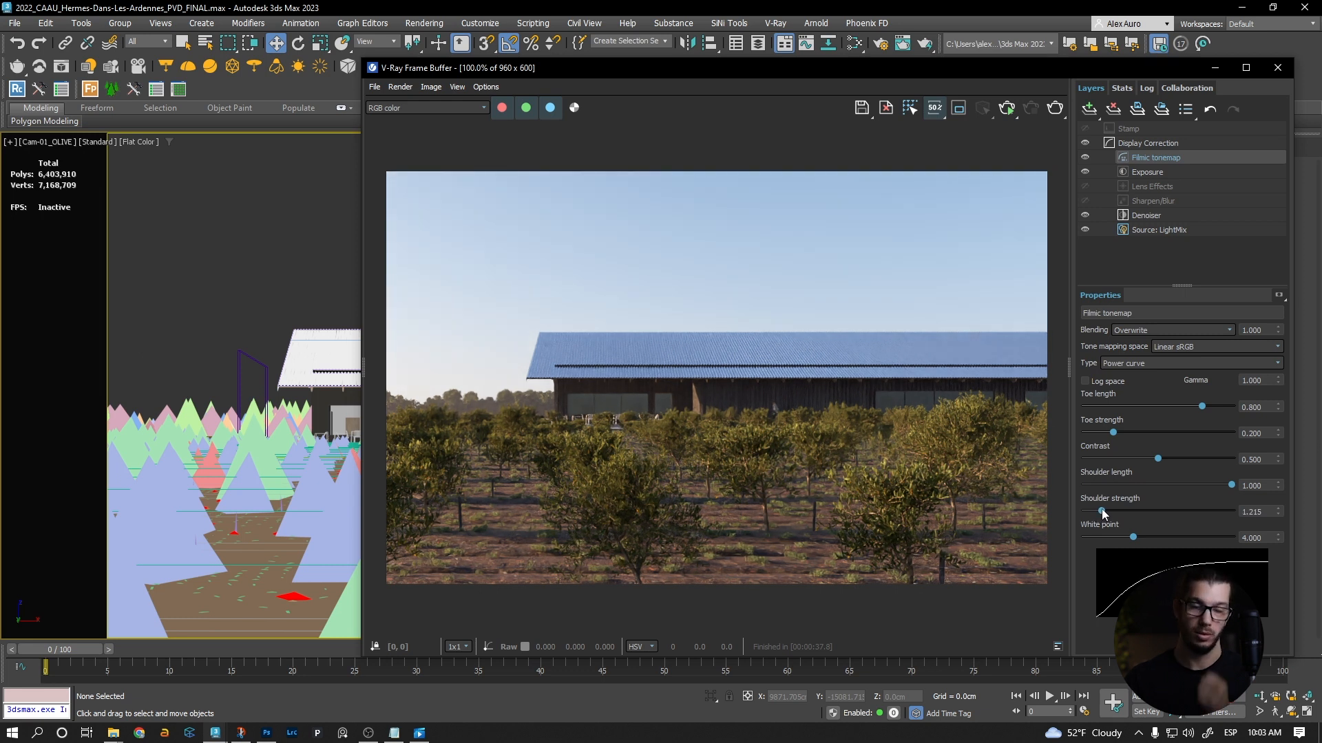
left_click_drag(1102, 512, 1104, 512)
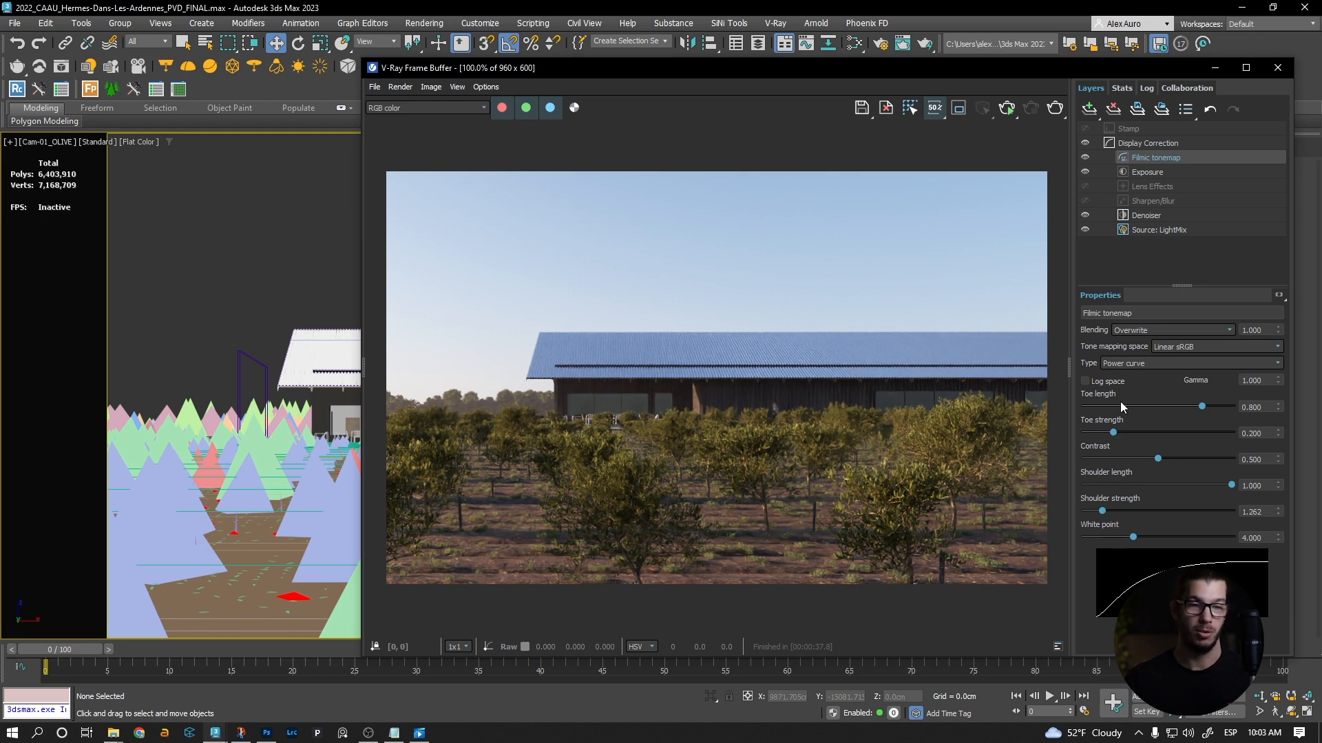
left_click_drag(1114, 433, 1131, 433)
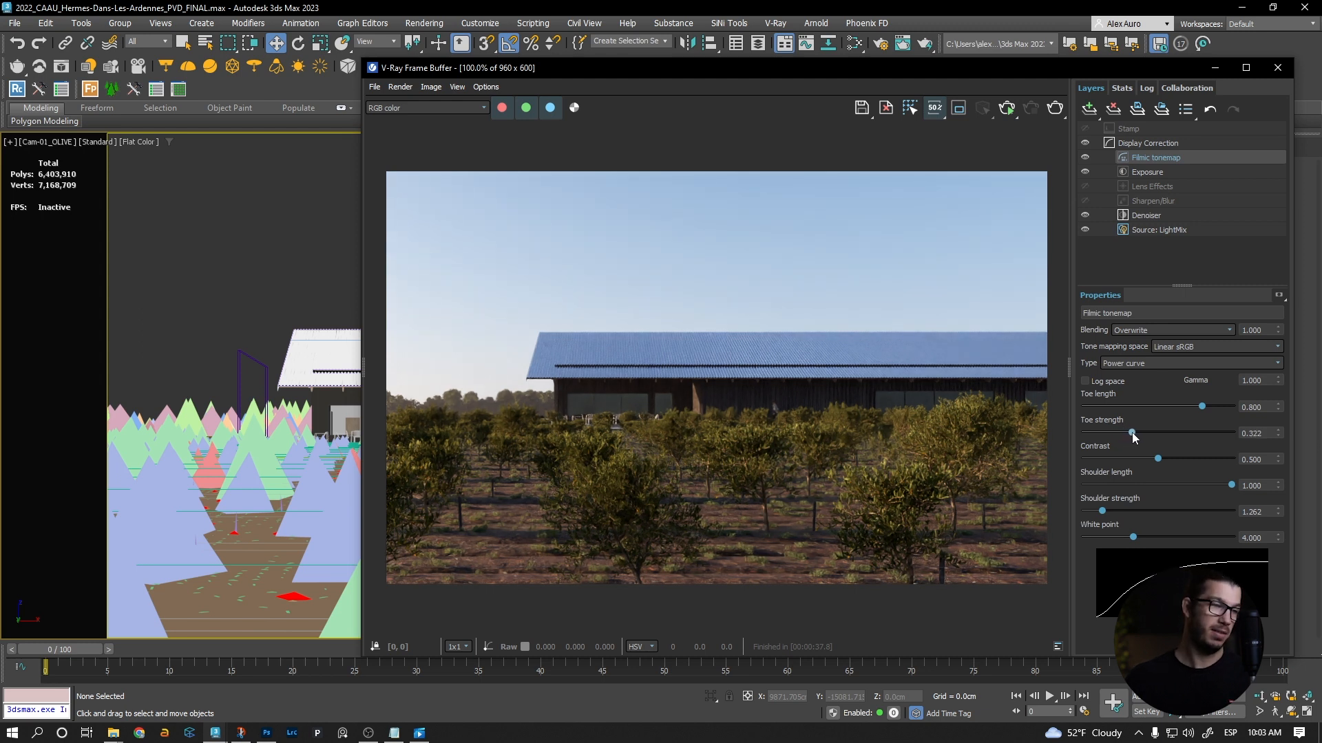
left_click_drag(898, 69, 885, 57)
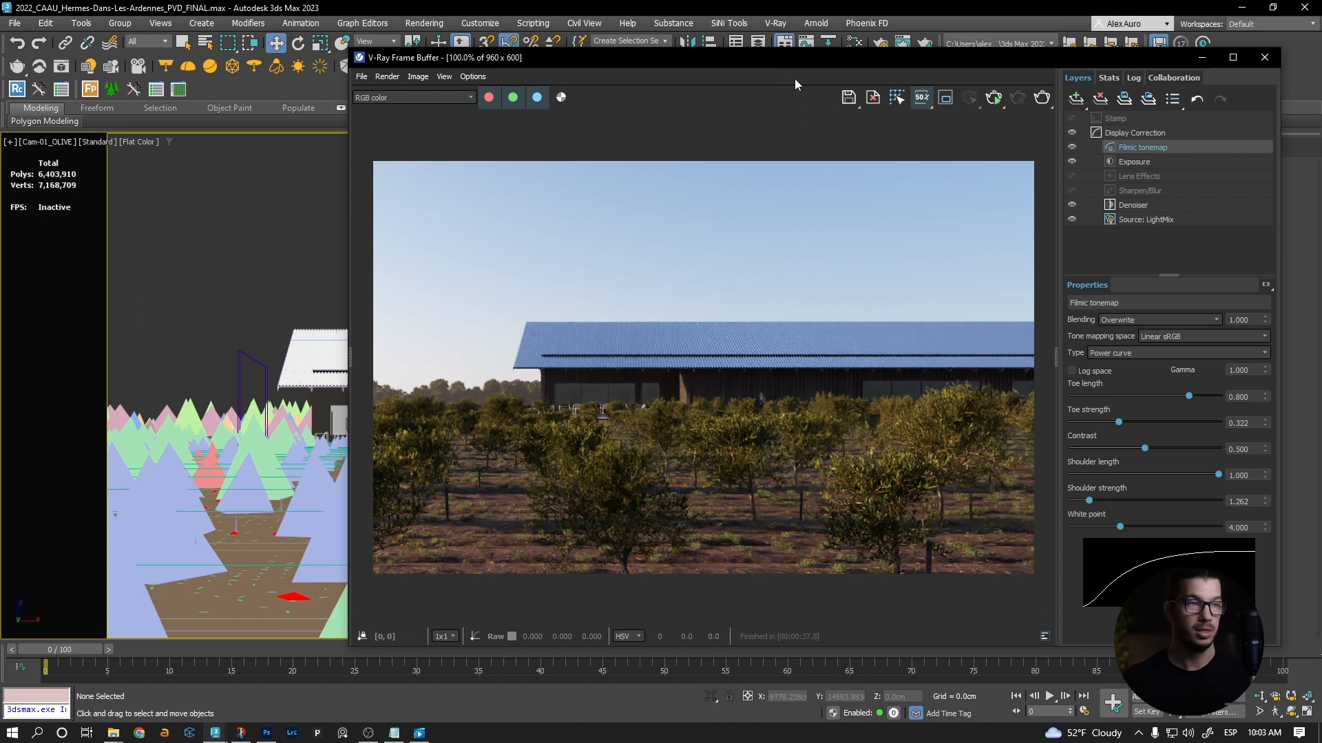
left_click_drag(785, 55, 822, 65)
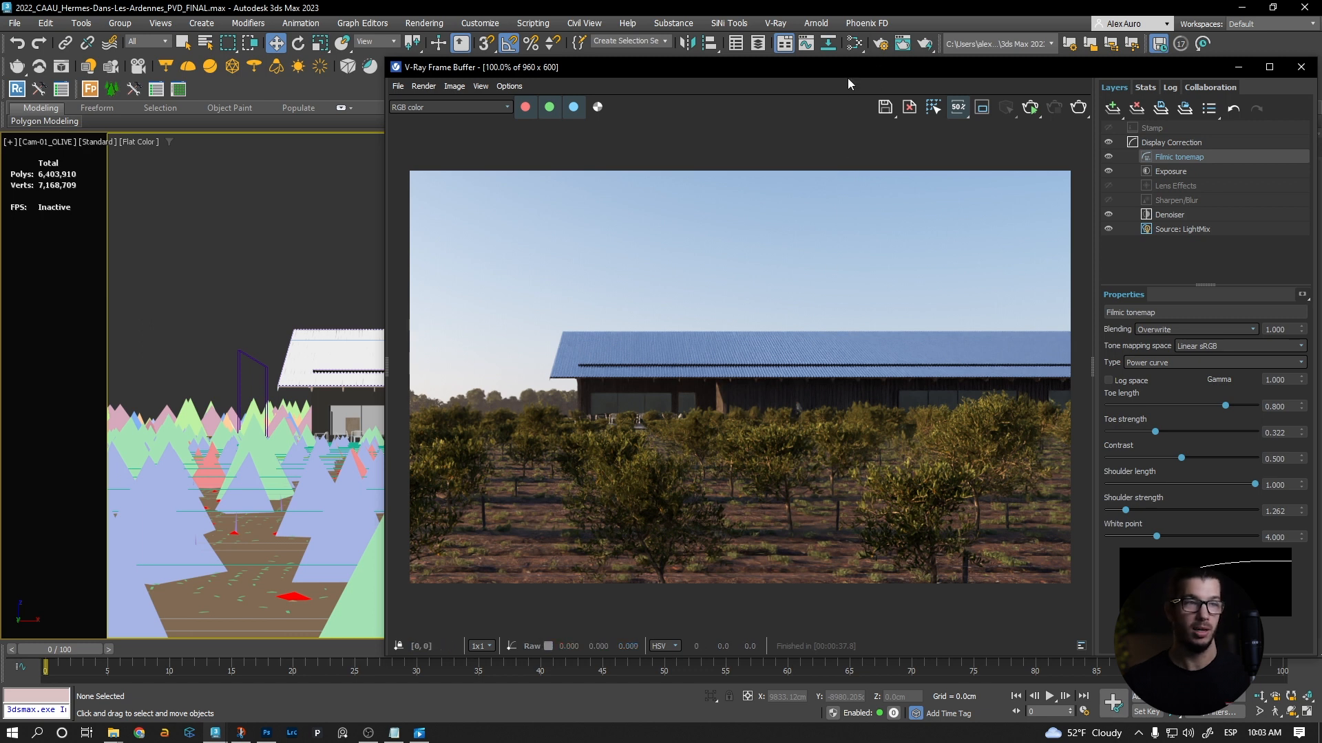
left_click_drag(826, 75, 932, 86)
left_click_drag(1016, 64, 849, 69)
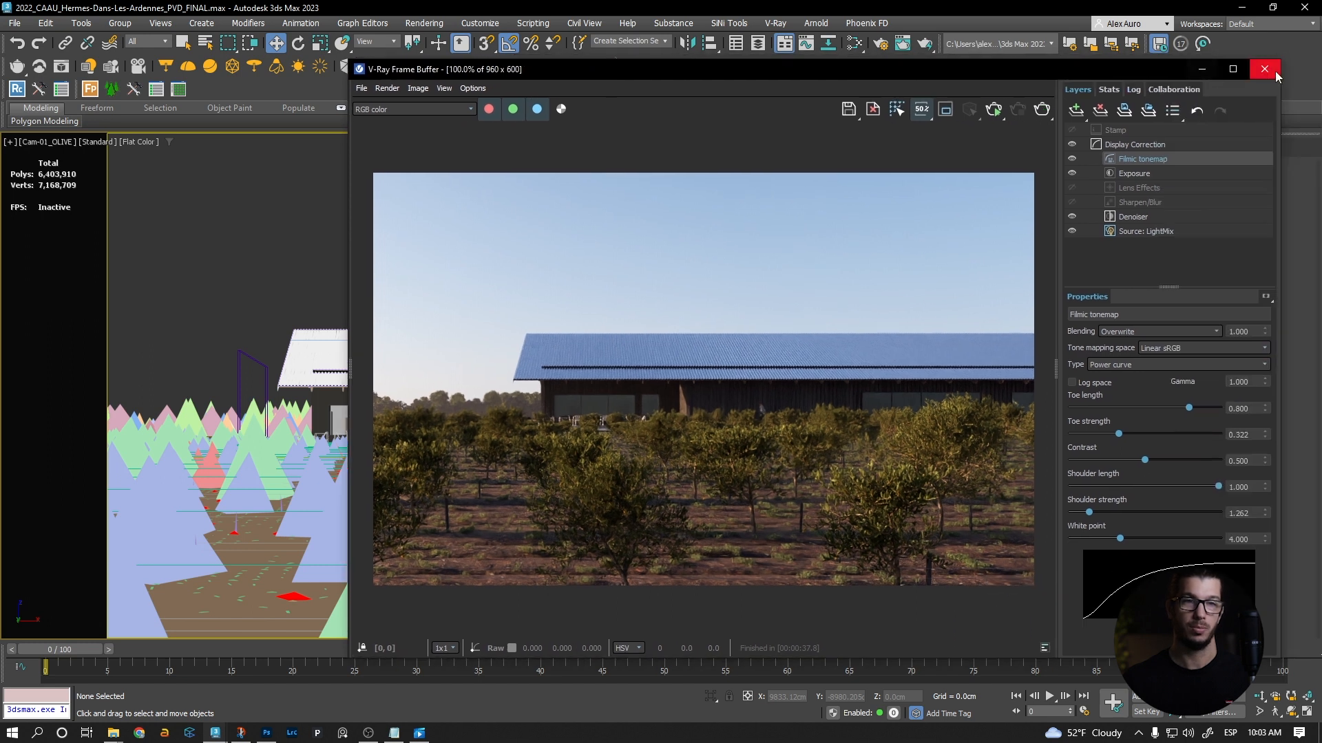
Close the frame buffer and unhide the 05_SHADOW-PLANES layer within 05_ADDITIONAL_MODELS
left_click(1273, 70)
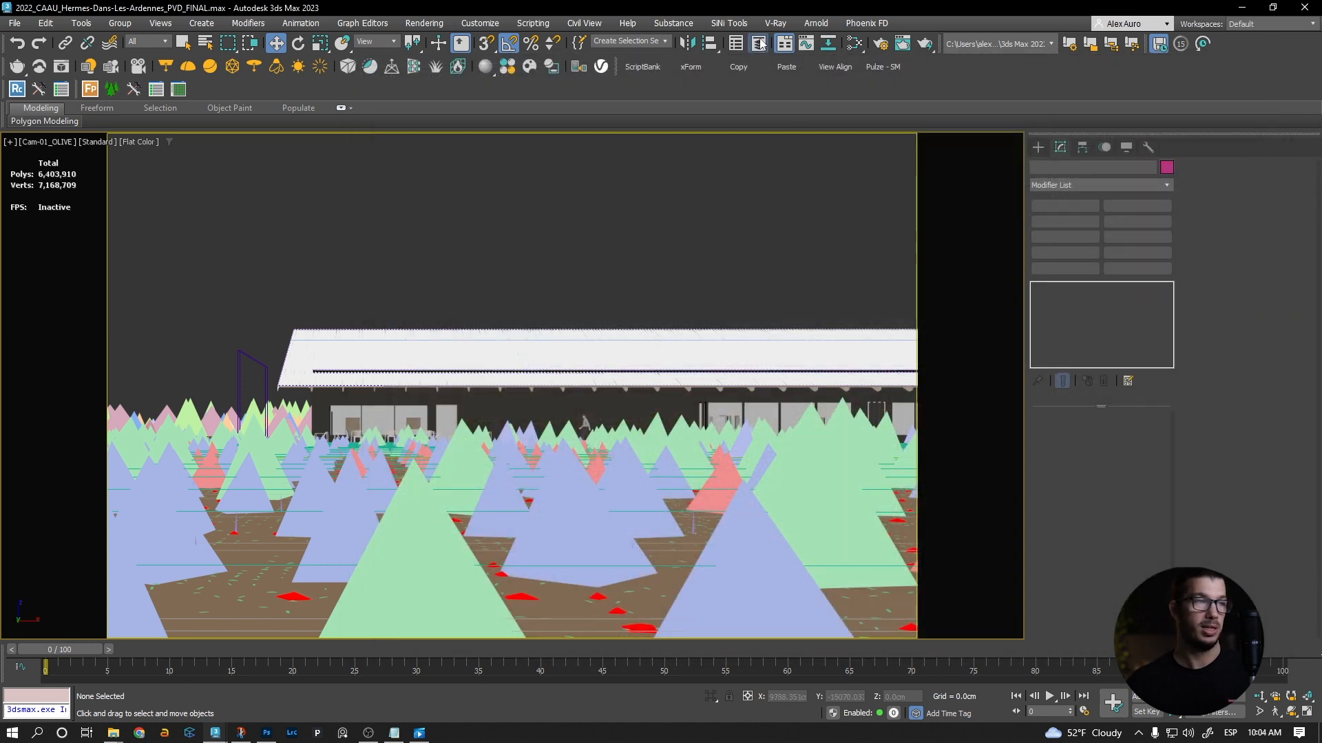
left_click(758, 43)
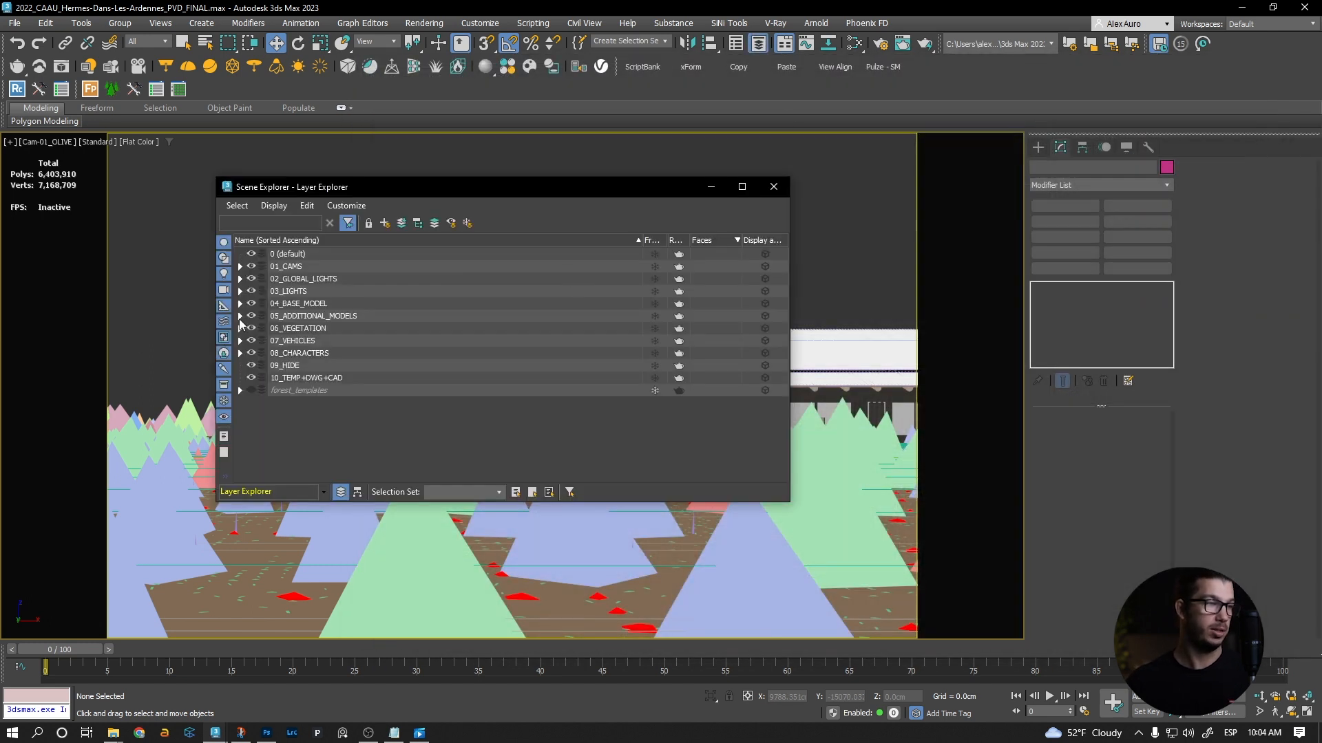
left_click(240, 317)
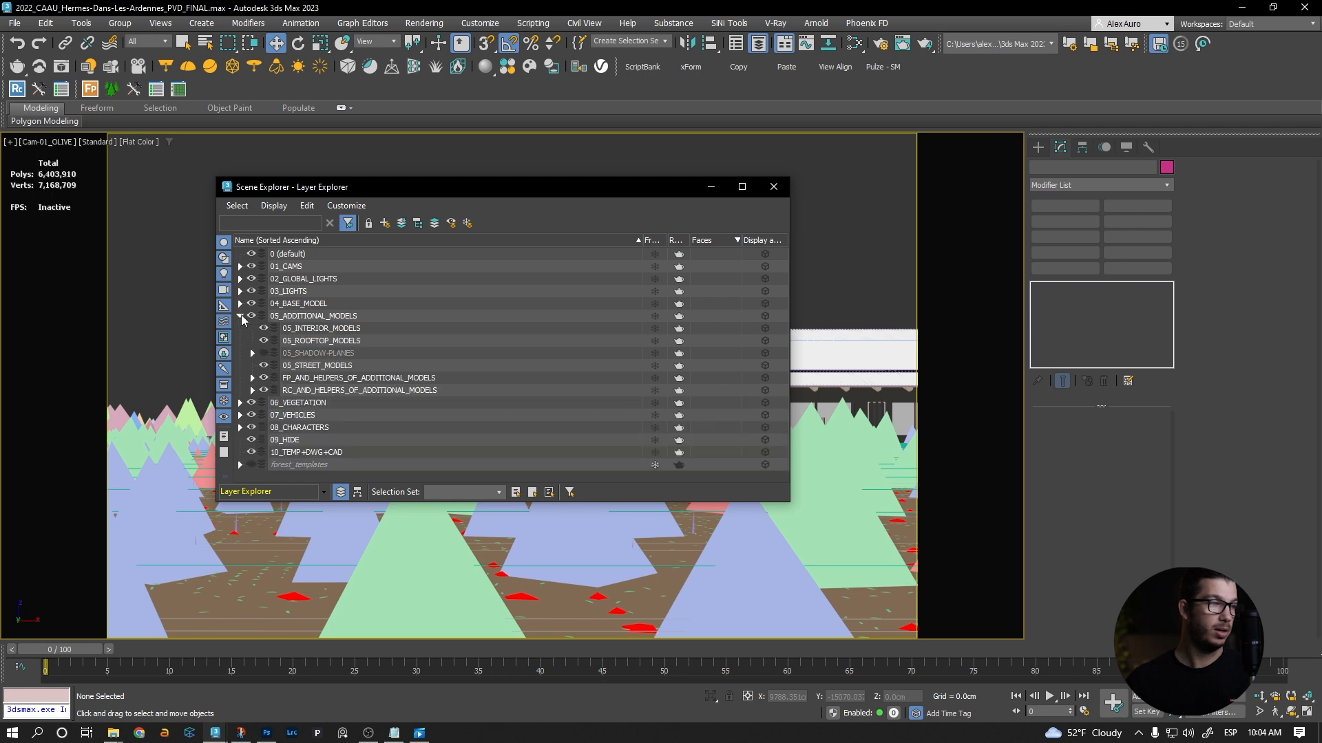
left_click(263, 353)
left_click(774, 186)
Show the orthographic view beside the camera view and examine the shadow planes' placement relative to the sun and the olive field
key("alt+w")
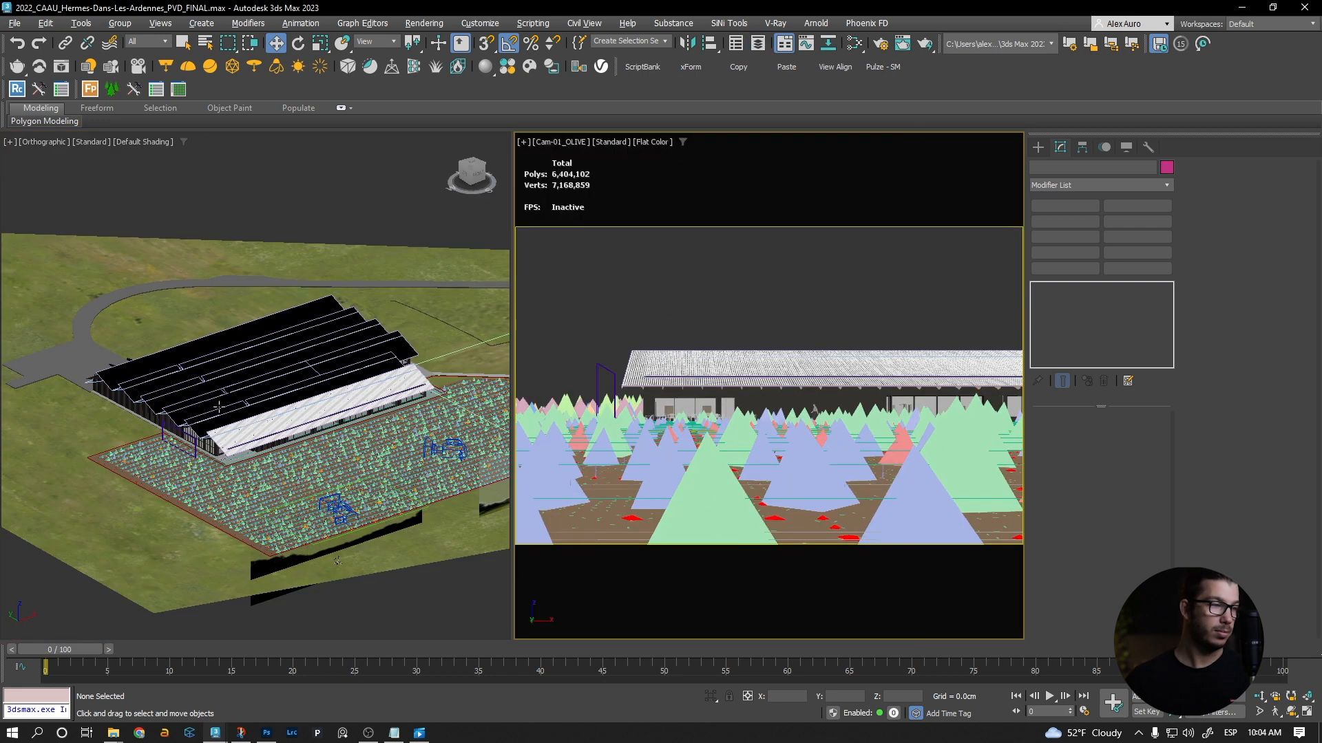
scroll(293, 416, "down", 6)
scroll(196, 460, "up", 5)
left_click(196, 463)
mouse_move(195, 463)
middle_mouse_down("alt")
mouse_move(159, 484)
mouse_move(205, 469)
middle_mouse_up("alt")
scroll(169, 481, "up", 4)
scroll(203, 469, "down", 2)
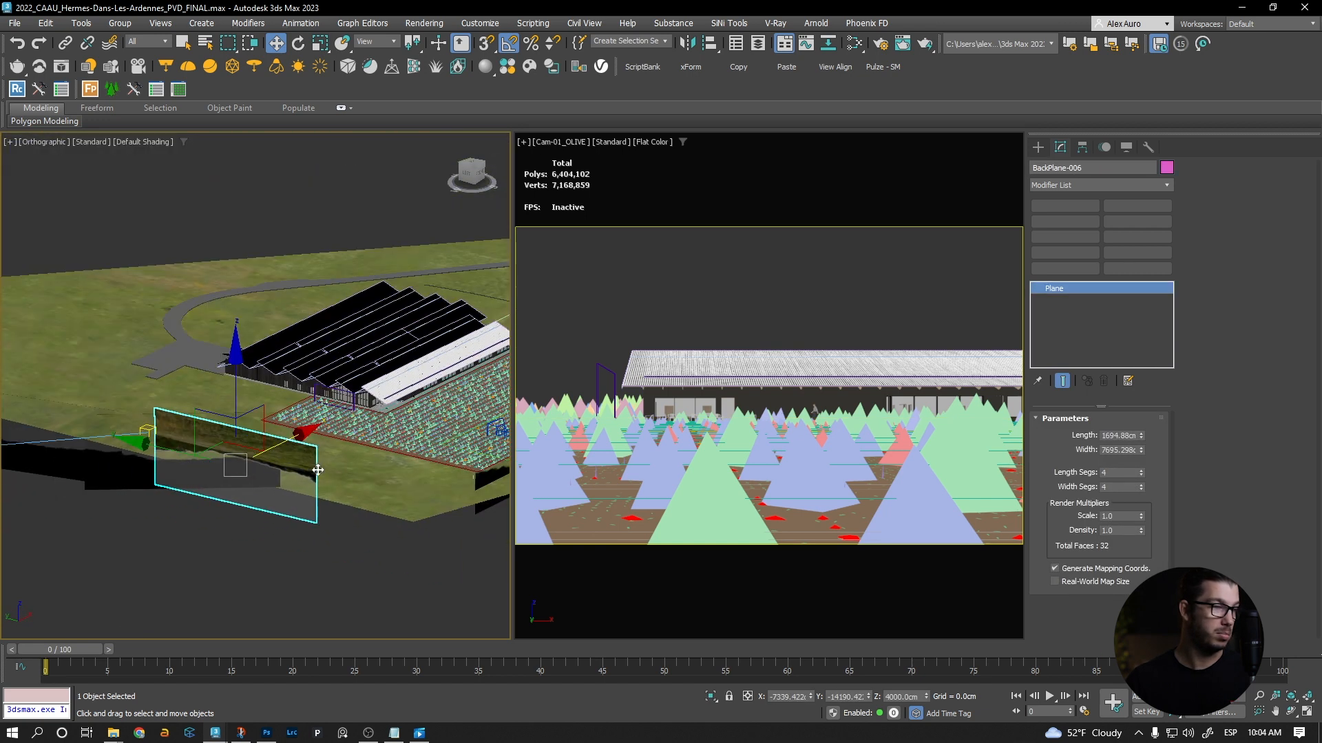
middle_click_drag(318, 470, 145, 466)
middle_click_drag(331, 475, 381, 473)
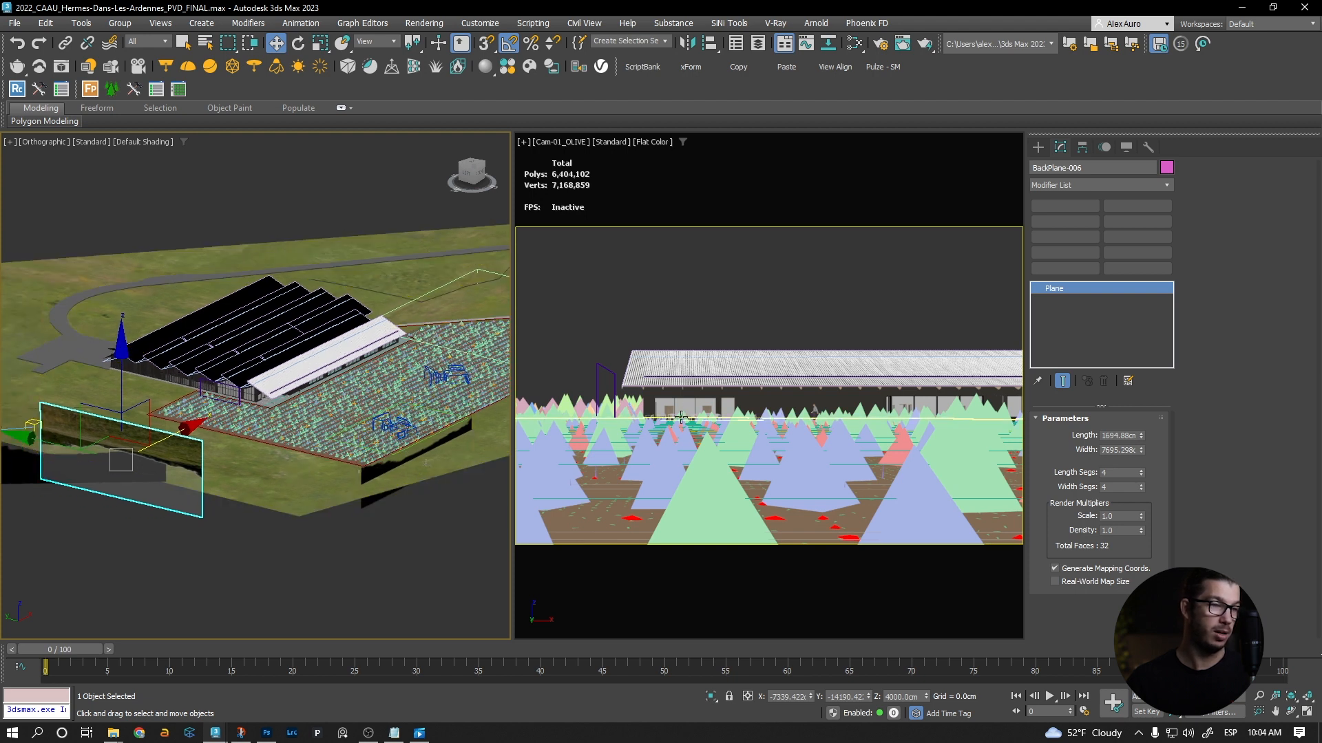
middle_click_drag(99, 458, 106, 493, "alt")
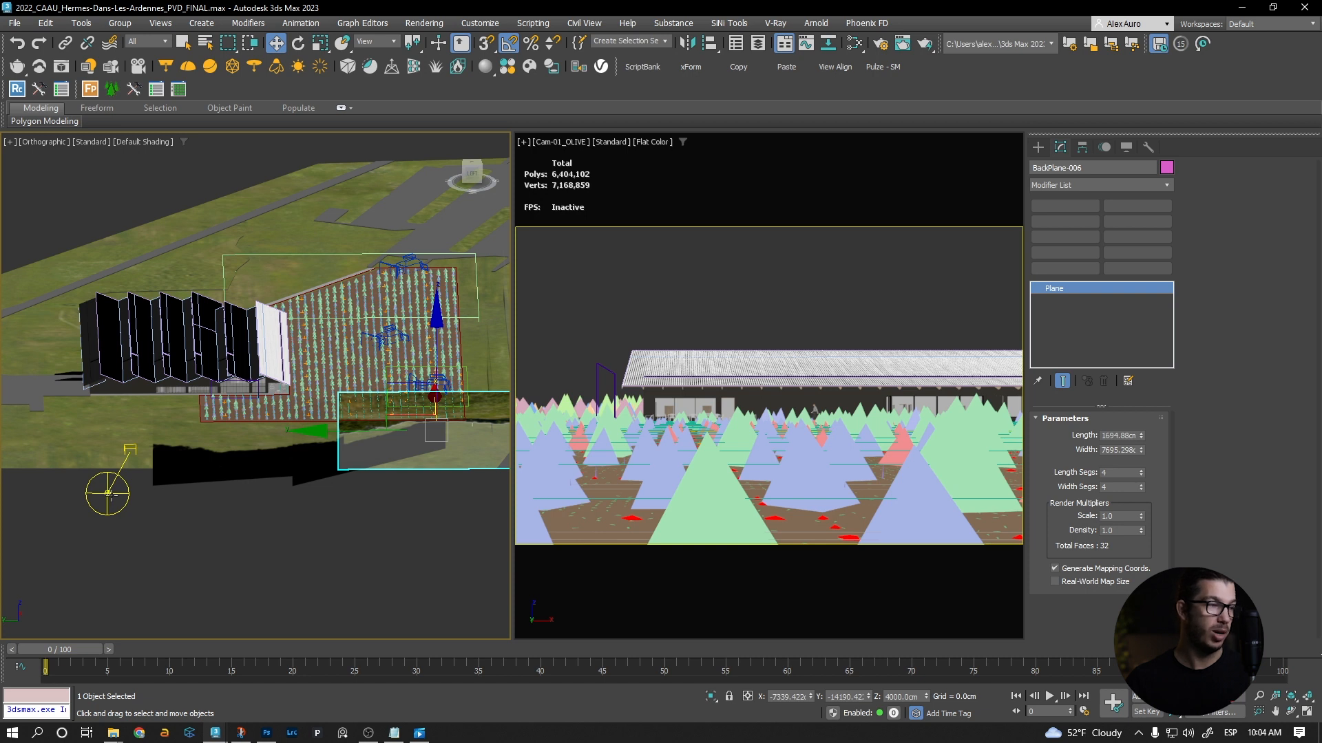
middle_click_drag(108, 494, 133, 459, "alt")
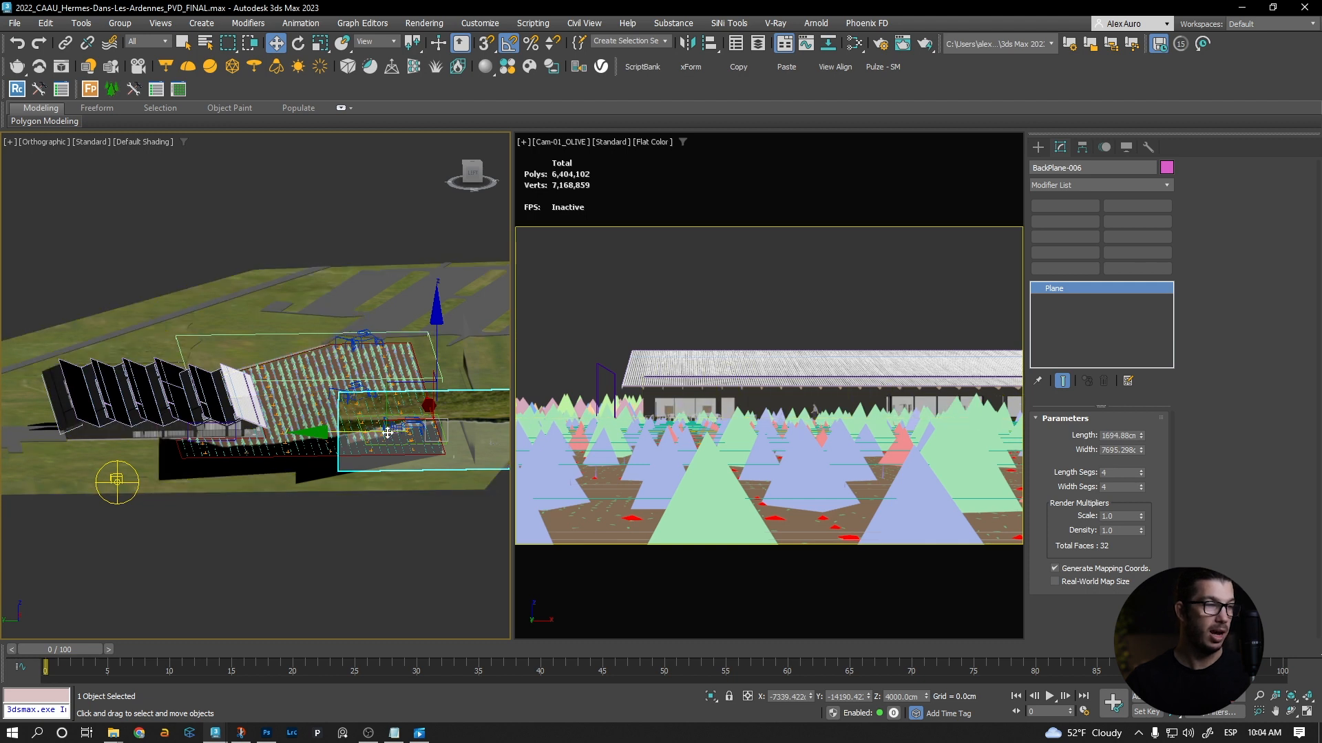
scroll(372, 427, "up", 5)
left_click(357, 612)
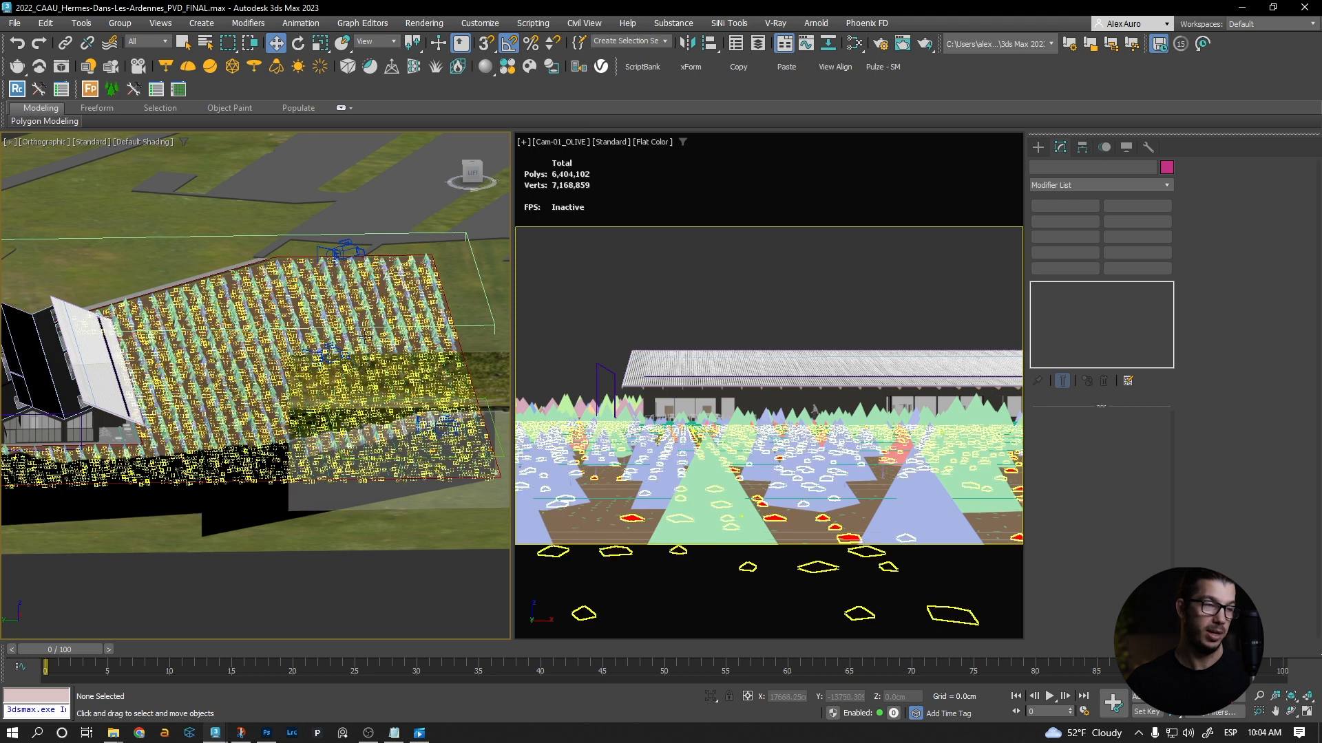
Render the camera view again with the shadow planes on, stop the render and enable the Denoiser layer
left_click(61, 66)
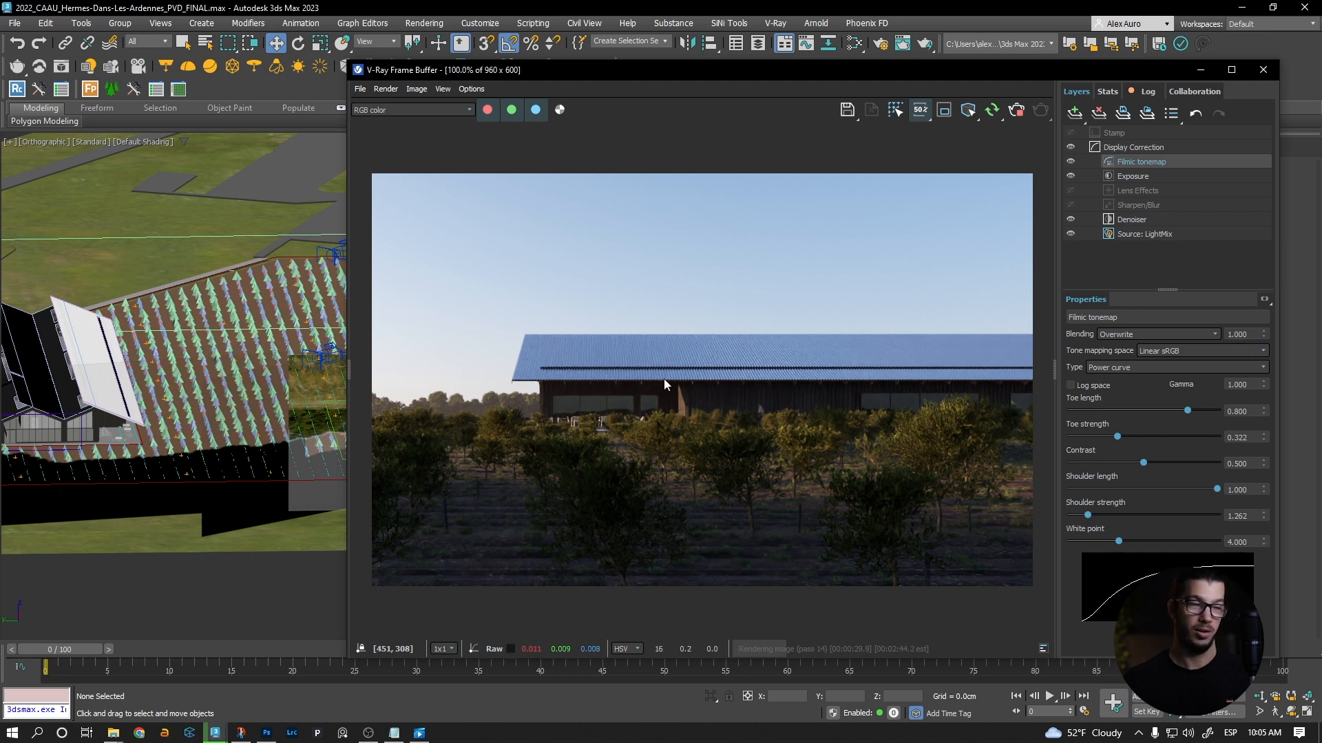
left_click(1015, 113)
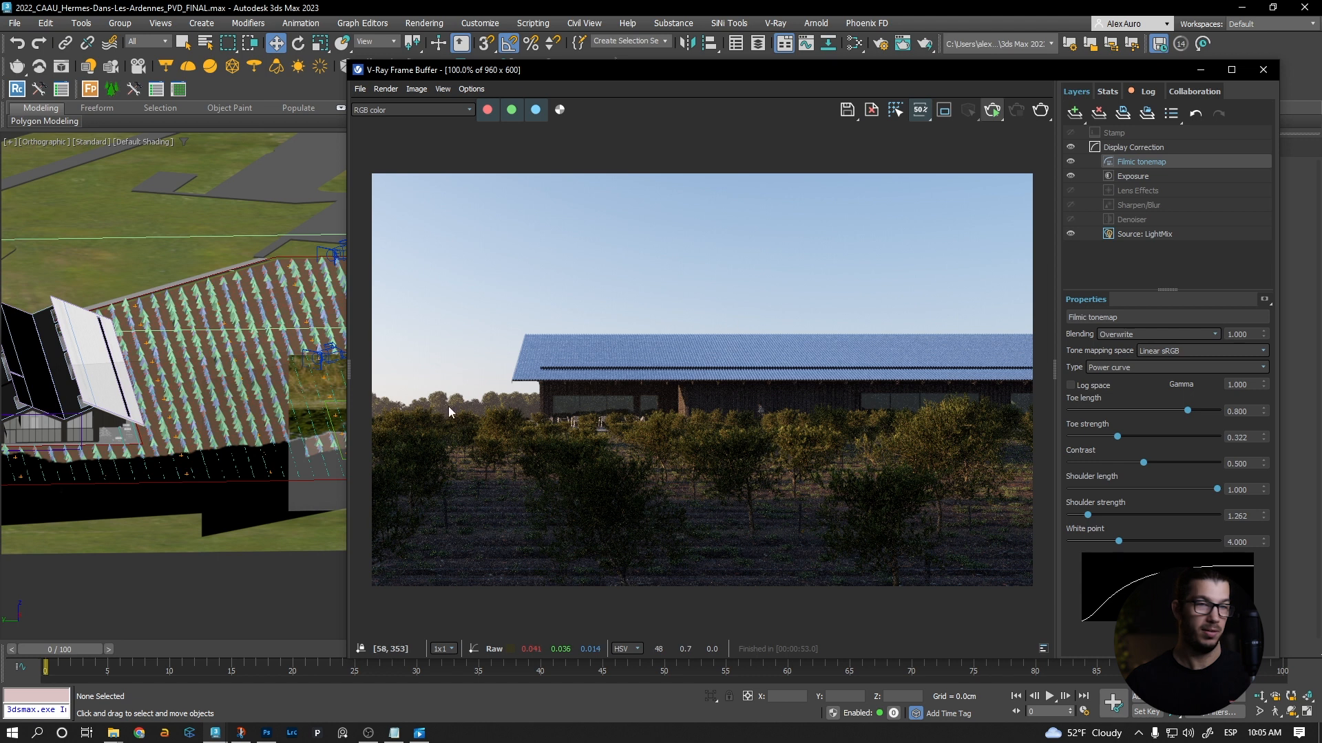
left_click(1070, 219)
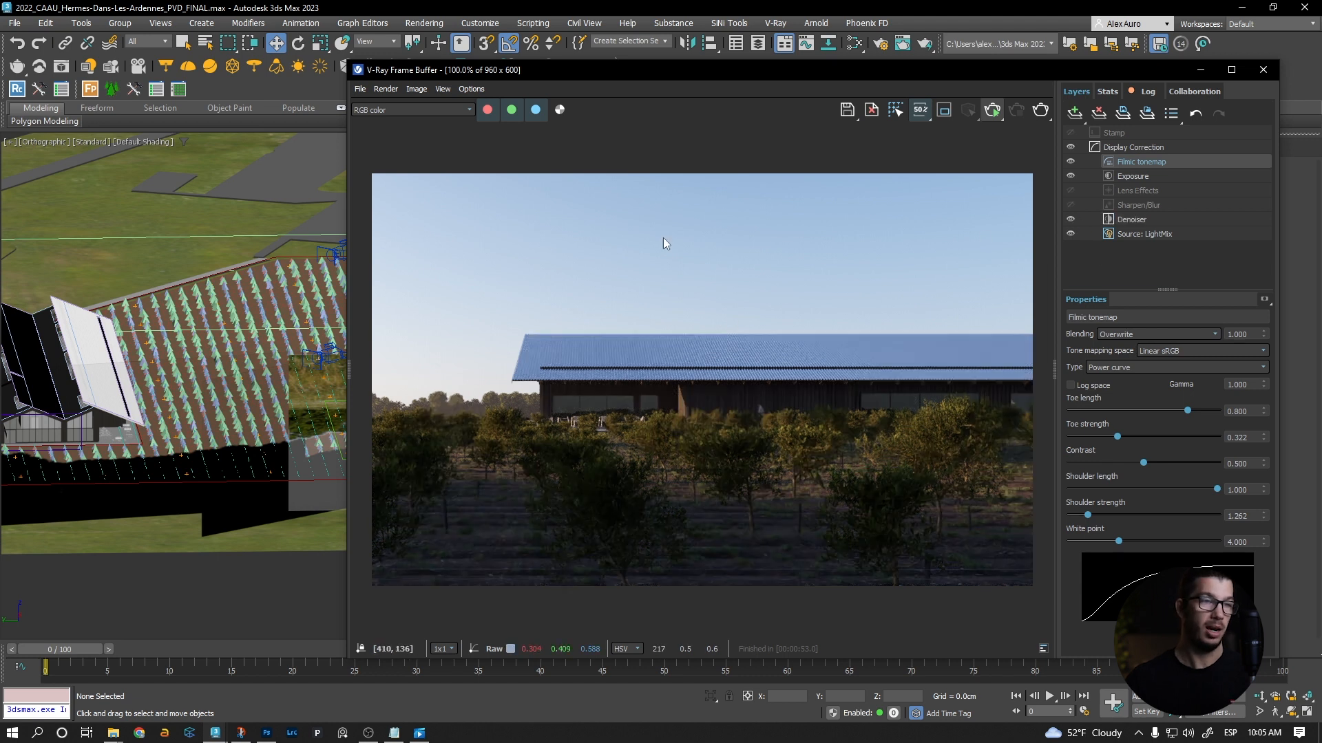
Define a render region around the building's left roof end and the distant trees beside it
left_click(944, 110)
left_click_drag(468, 353, 568, 460)
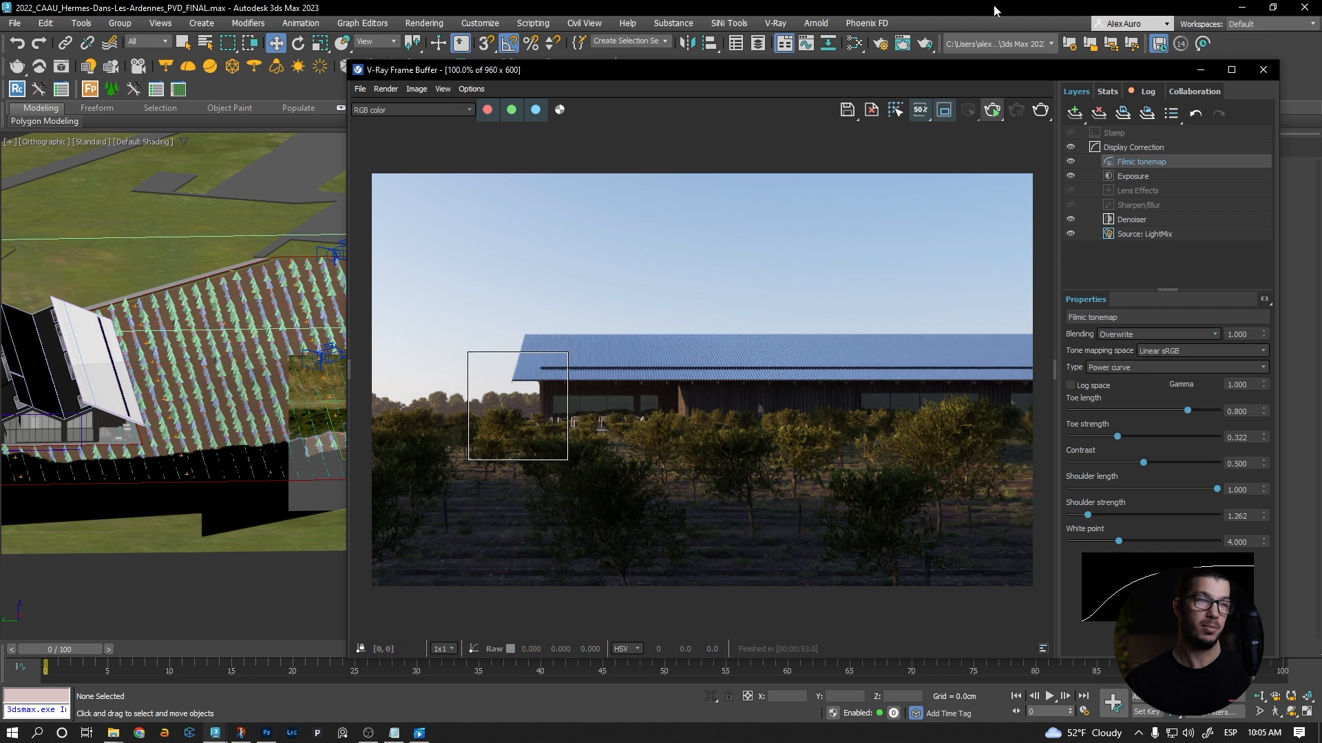
left_click_drag(905, 71, 945, 64)
Open the environment settings and display the general parameters of the VRayAerialPerspective_001 atmosphere effect
left_click(209, 585)
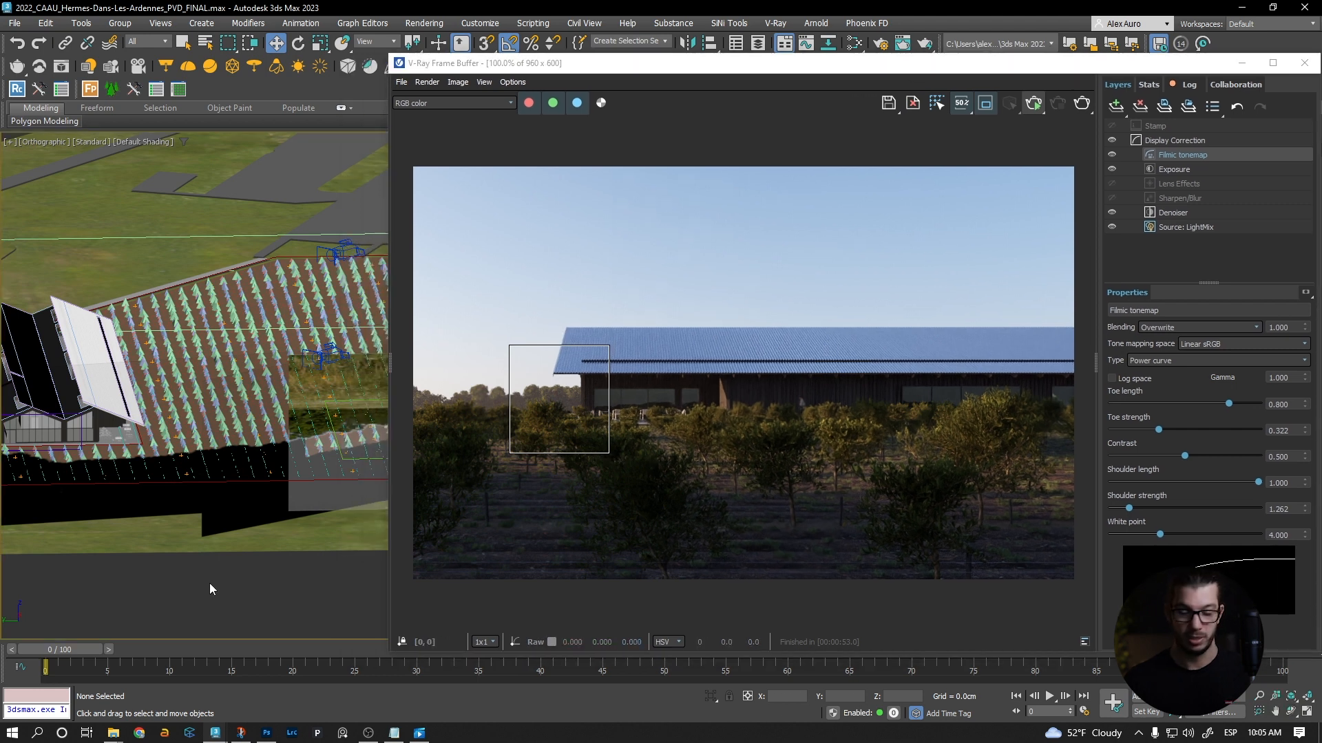
key("8")
left_click_drag(325, 154, 311, 151)
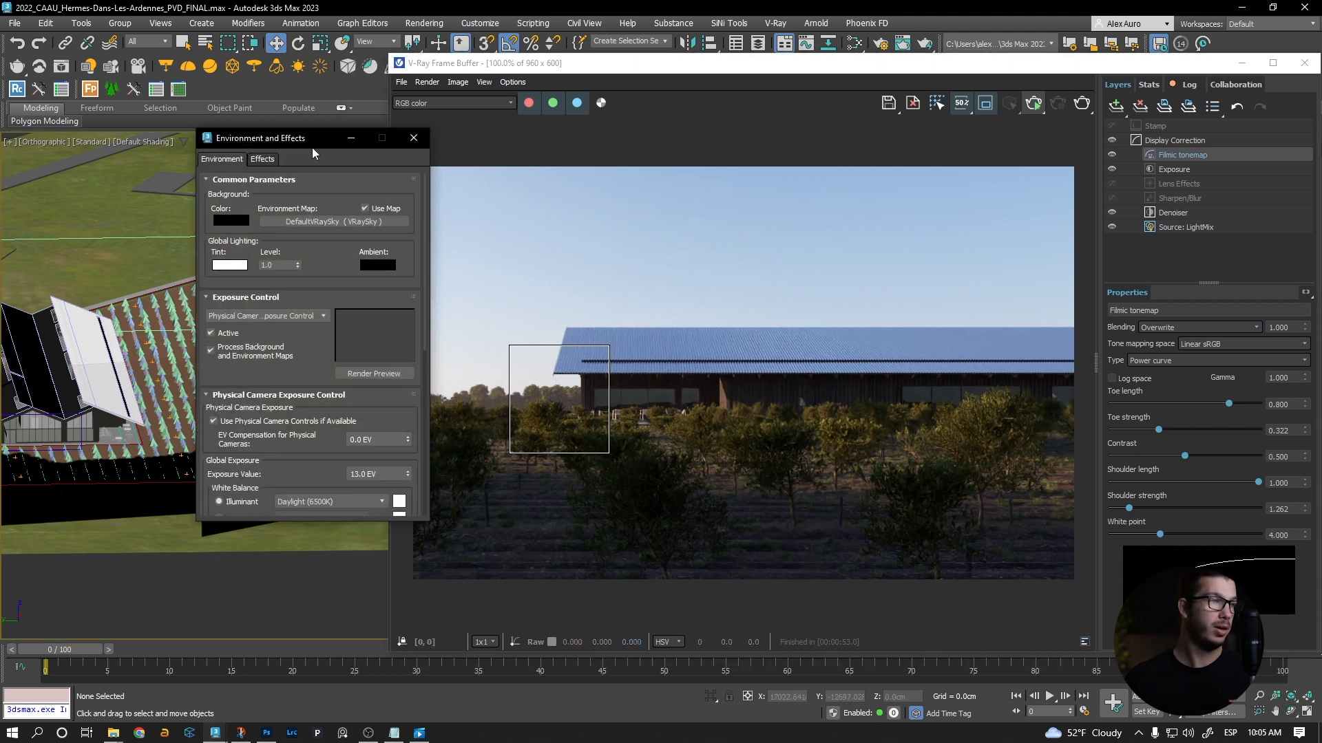
scroll(415, 308, "down", 3)
scroll(416, 309, "down", 5)
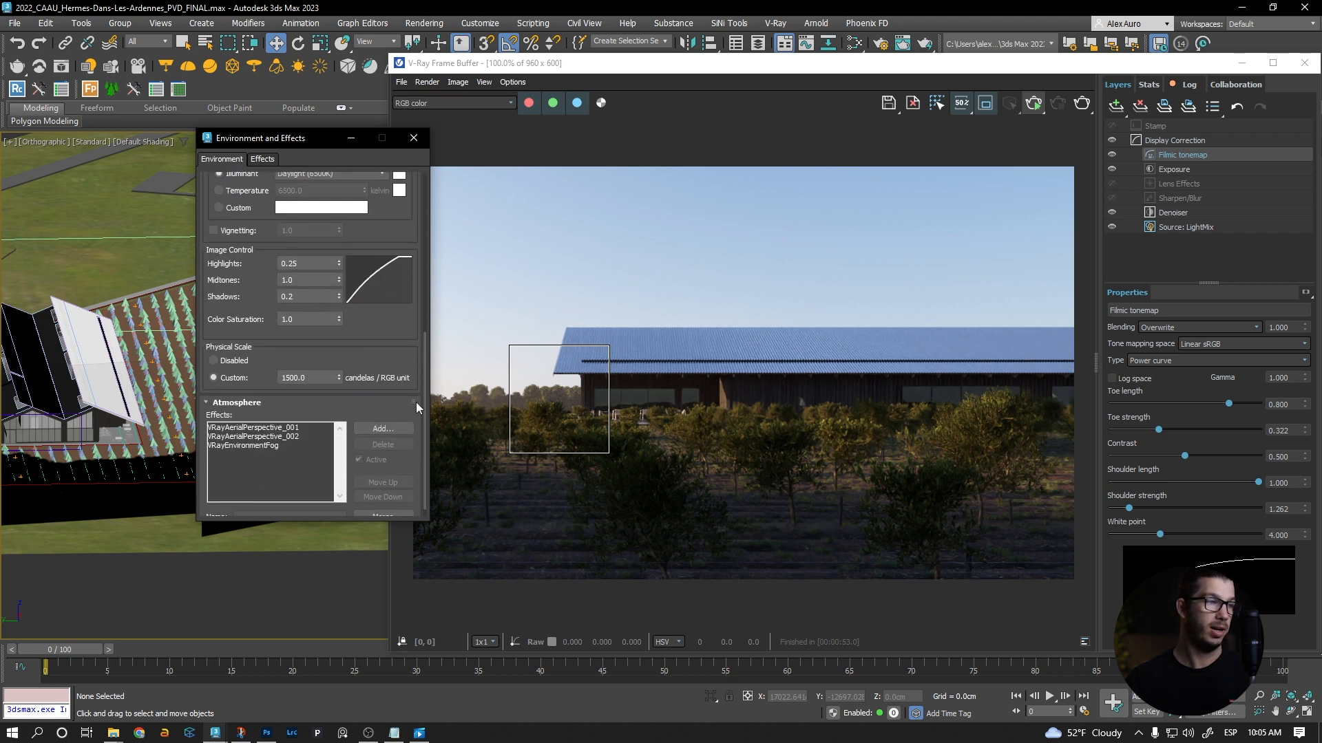
left_click(303, 416)
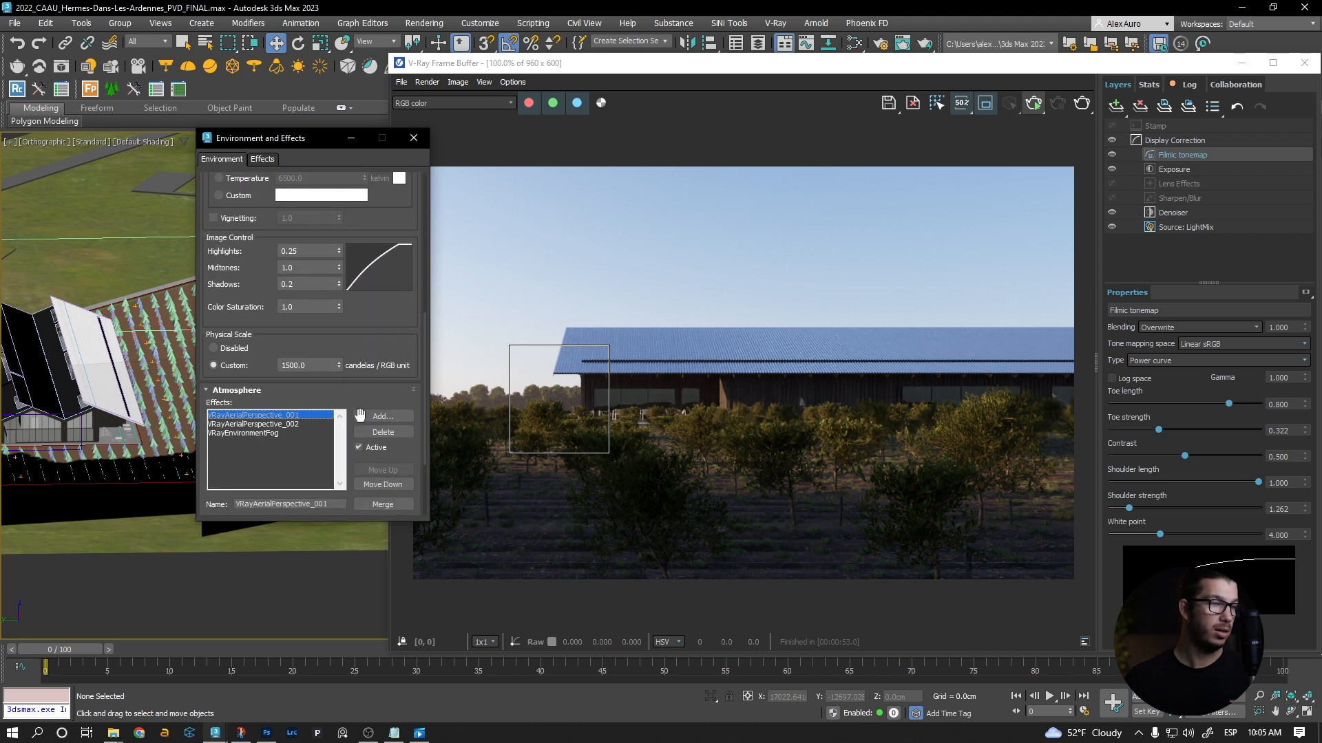
scroll(423, 365, "down", 3)
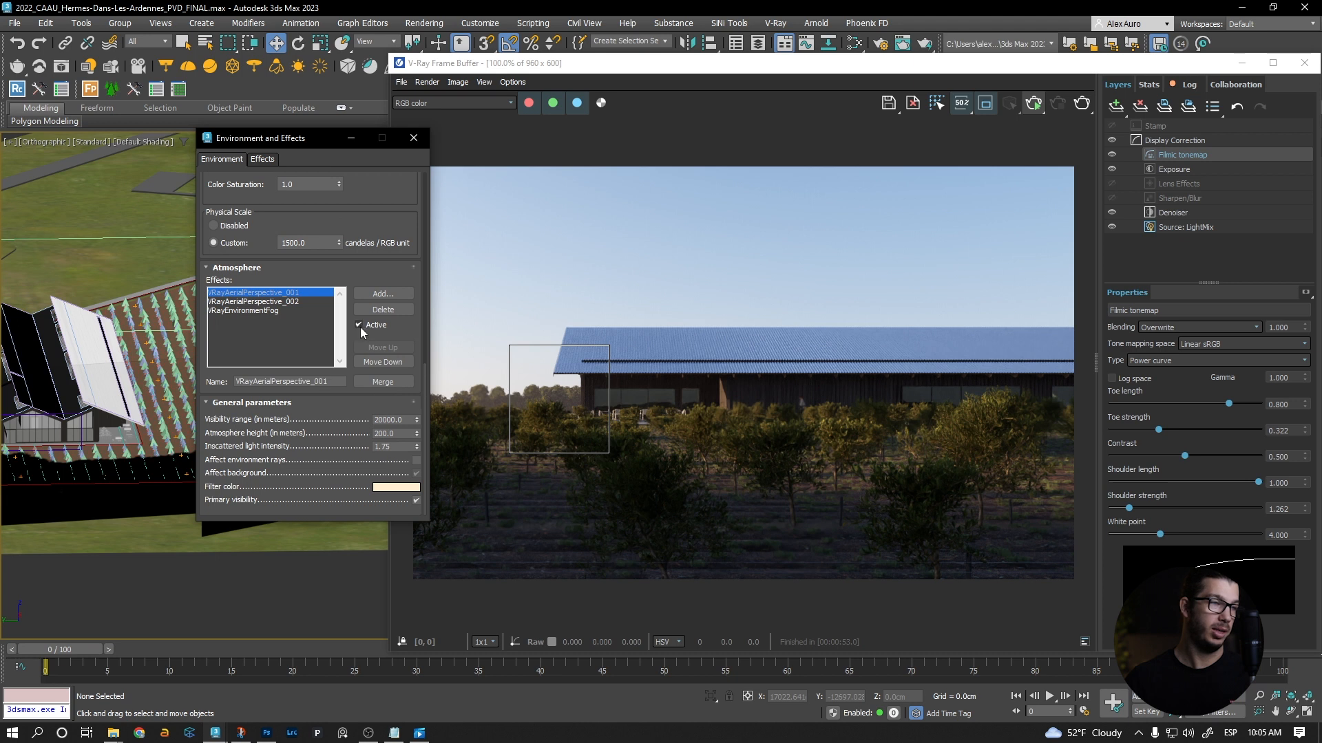
Render the region with VRayAerialPerspective_001 deactivated for comparison, reactivate the effect and stop the render
left_click(1031, 101)
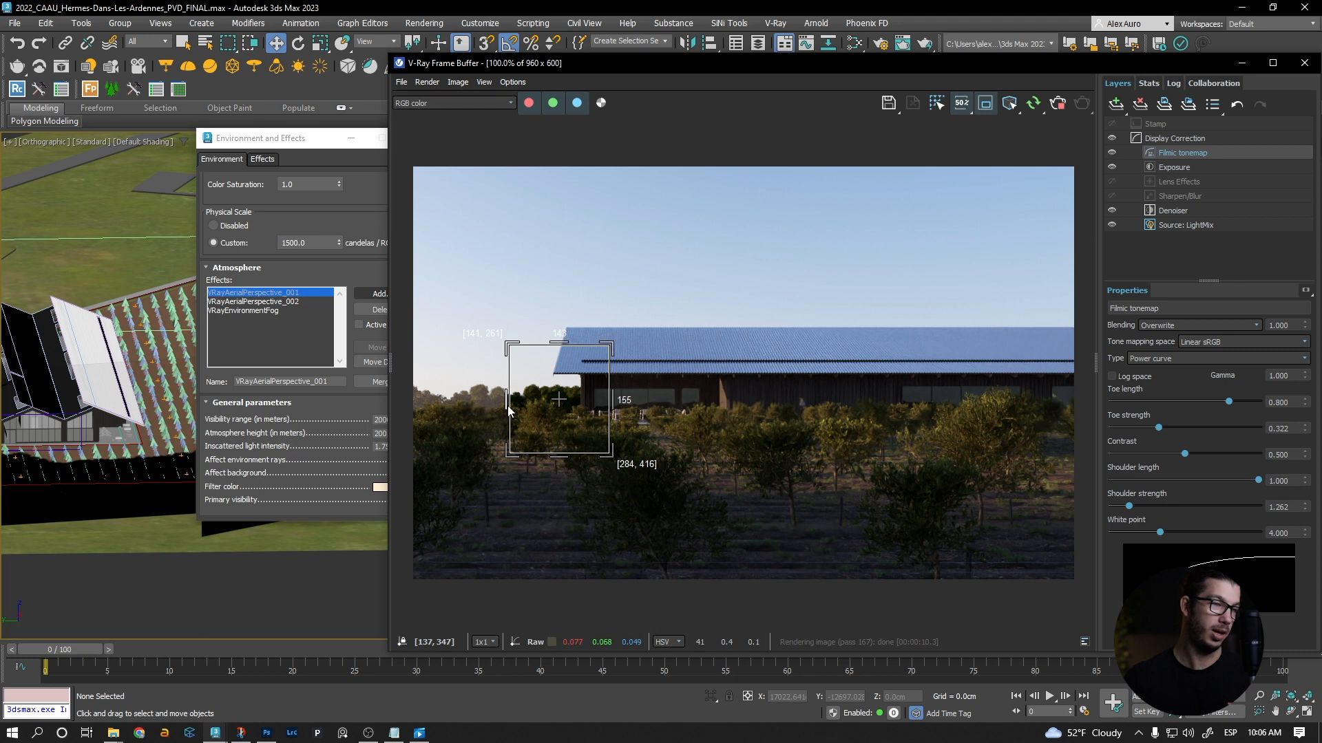
left_click_drag(296, 139, 258, 137)
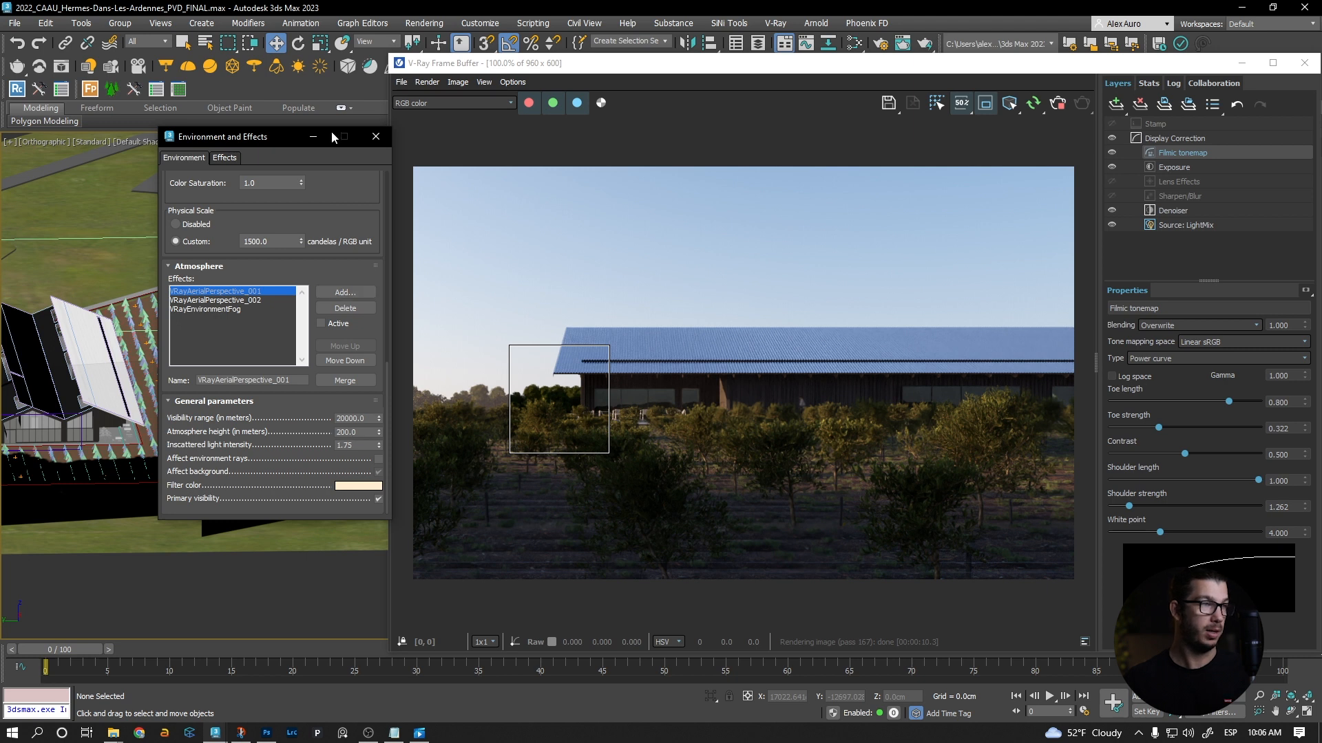
left_click(321, 324)
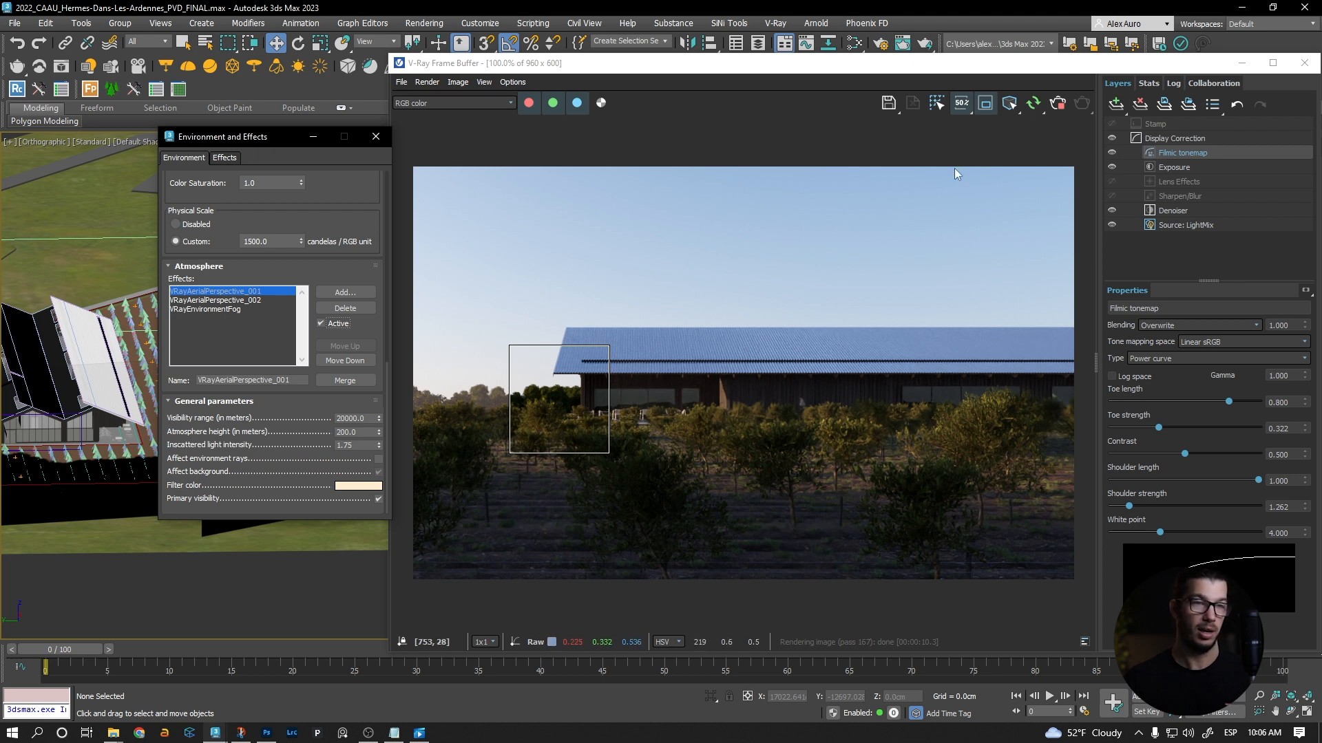
left_click(1054, 104)
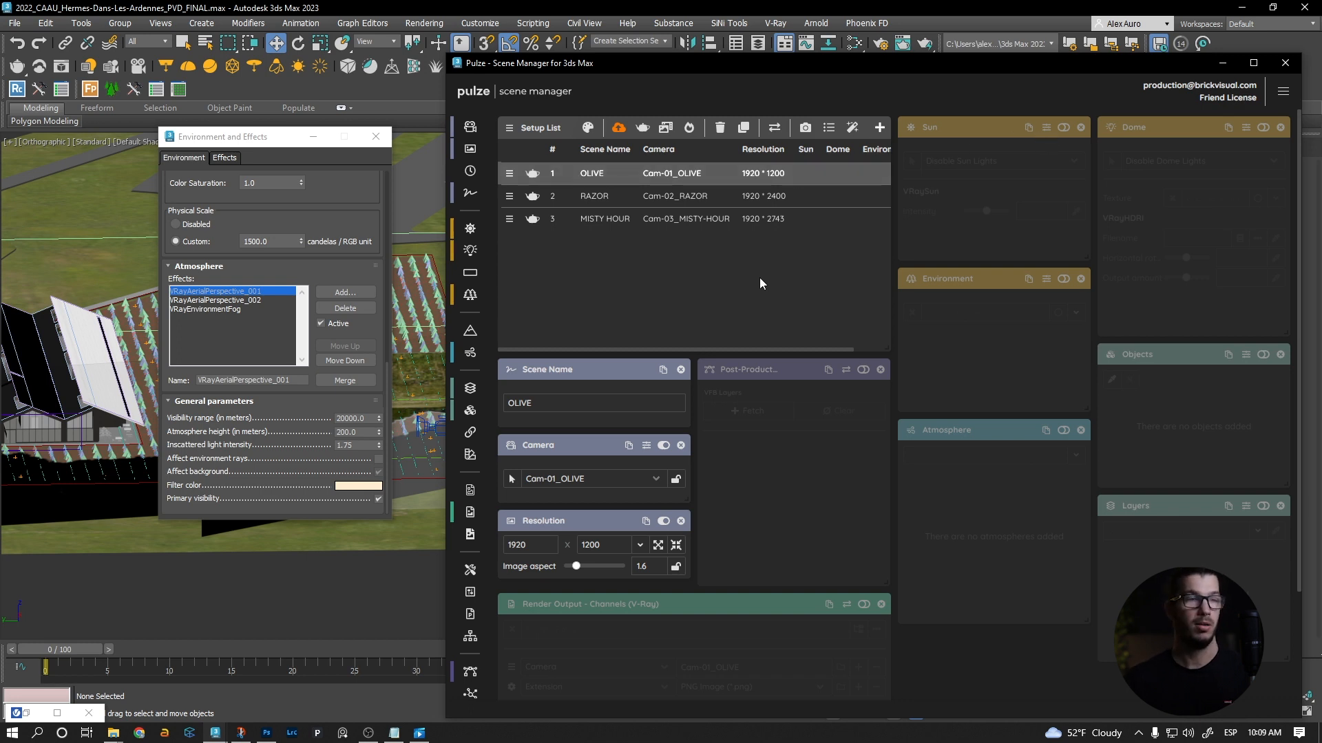
In Pulze Scene Manager, enable the Sun module for the OLIVE setup and assign VraySun-001
left_click(1063, 128)
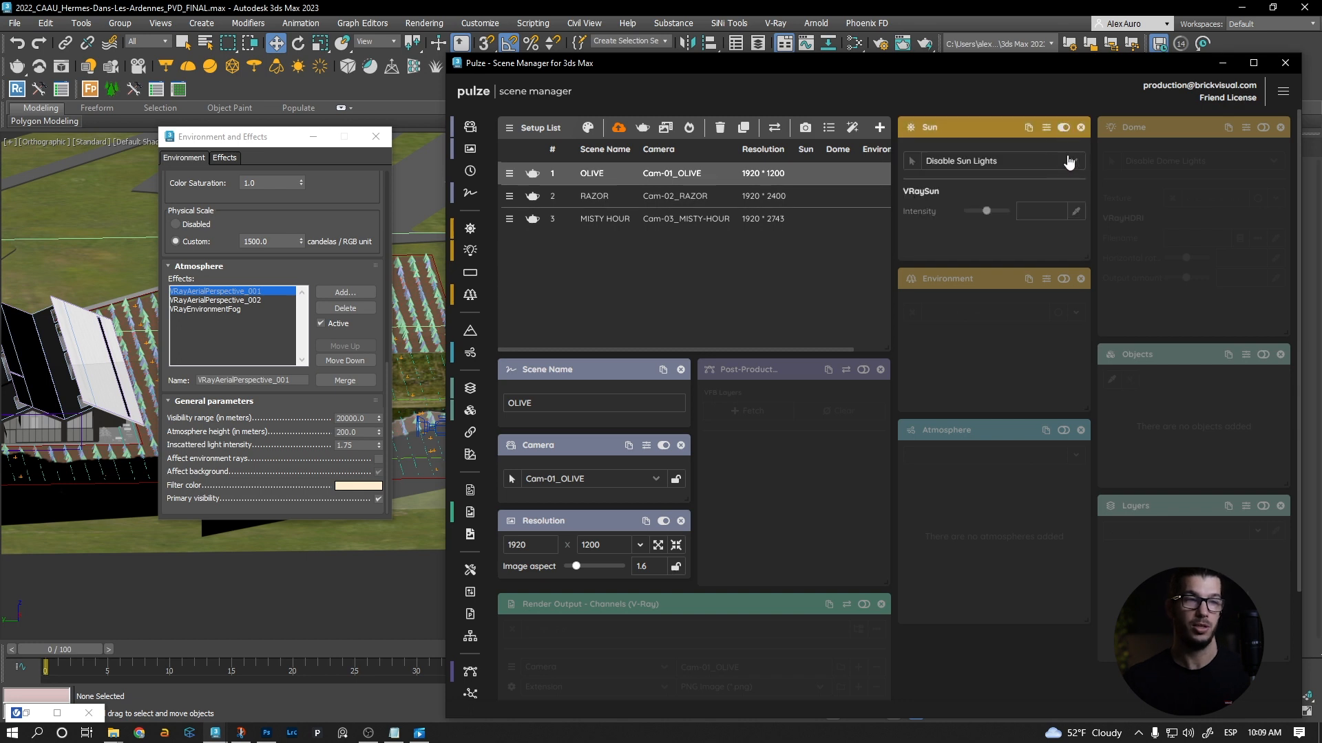
left_click(1069, 164)
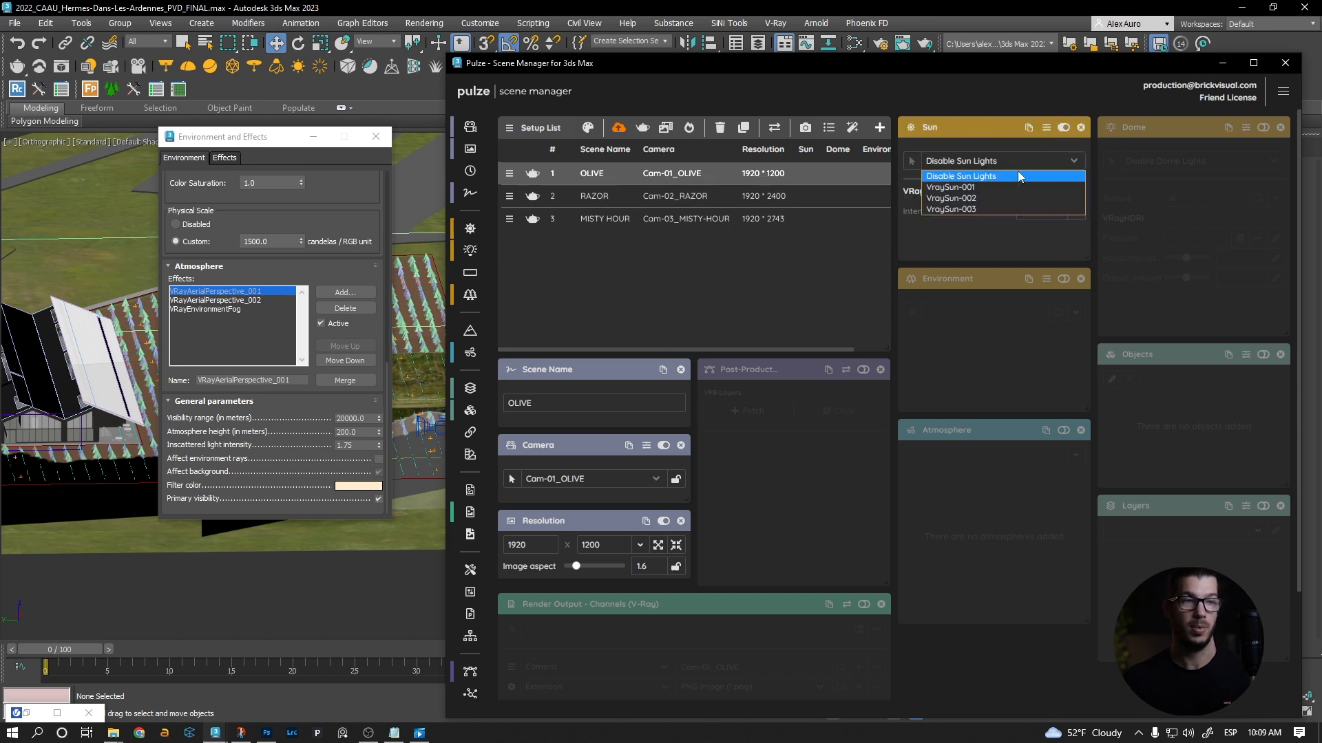
left_click(978, 186)
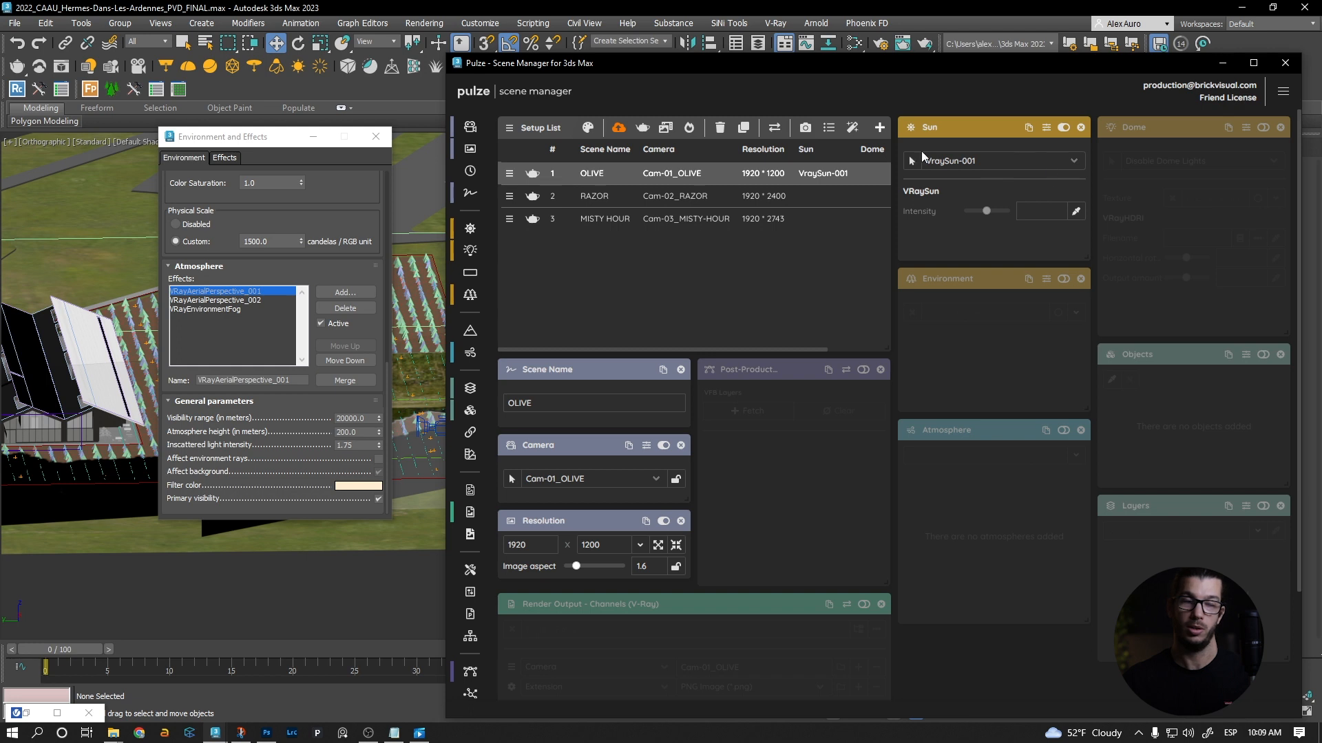
Enable the Environment module for the OLIVE setup and add the scene's DefaultVRaySky map
left_click(1064, 279)
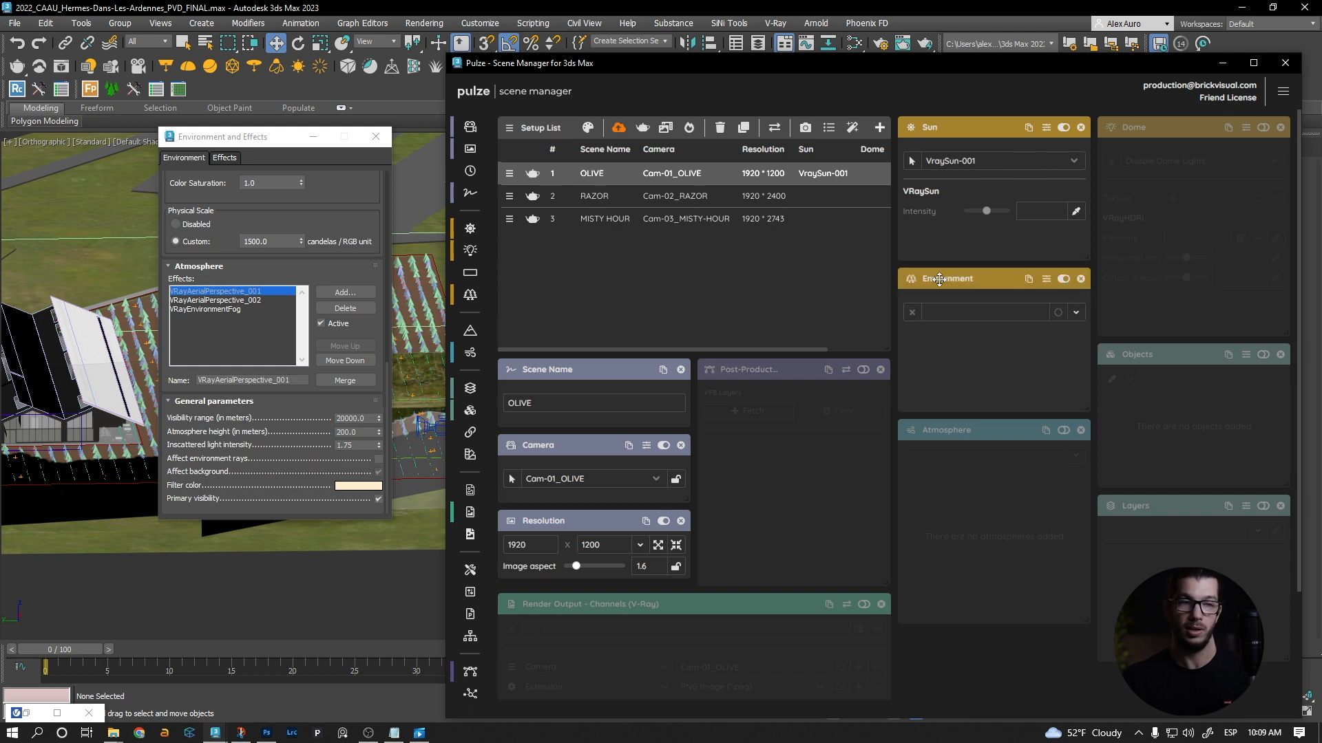
left_click(1075, 313)
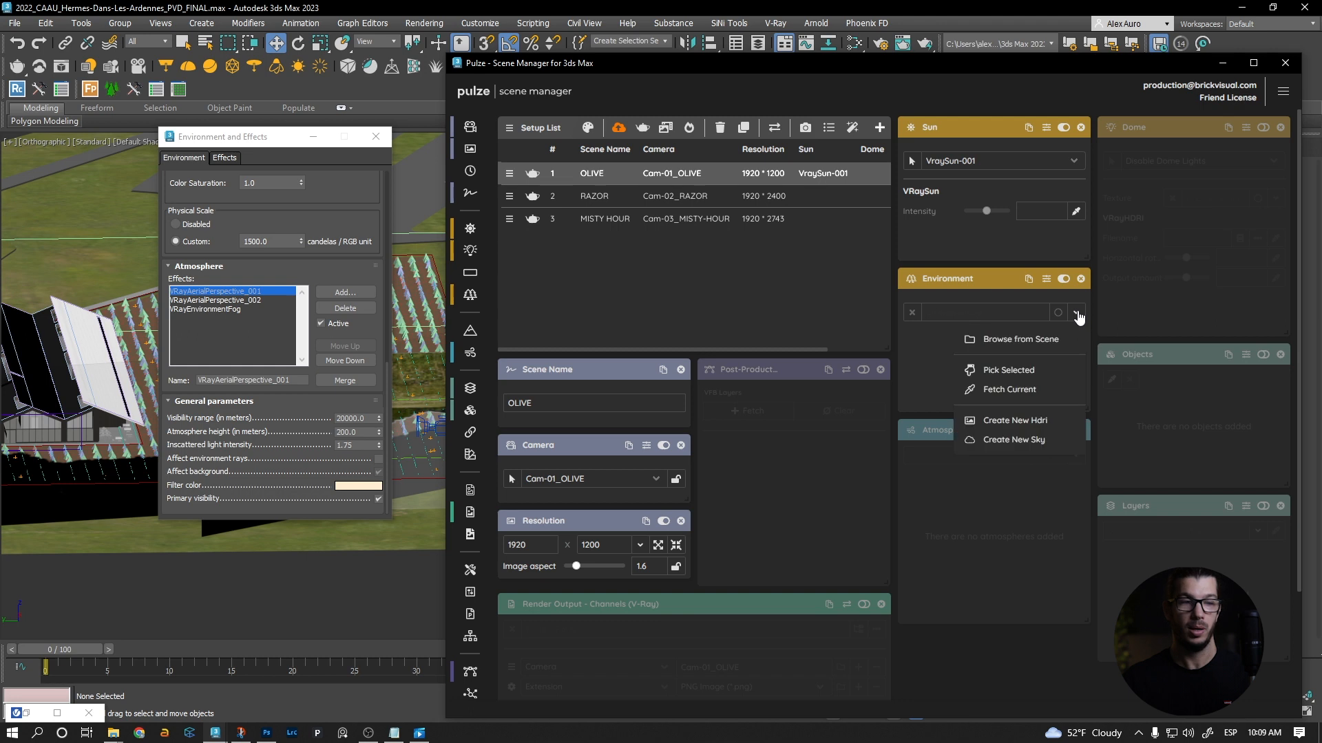
left_click(1014, 339)
left_click(787, 423)
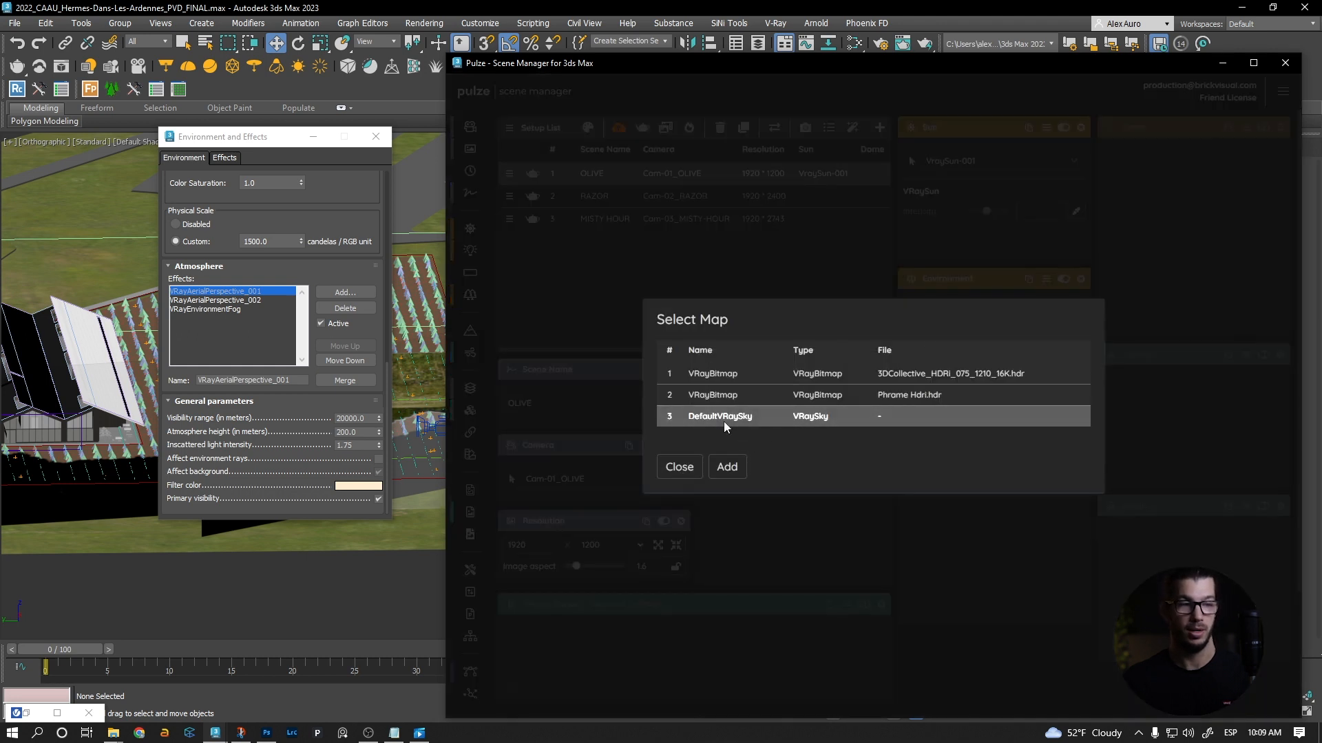
left_click(726, 467)
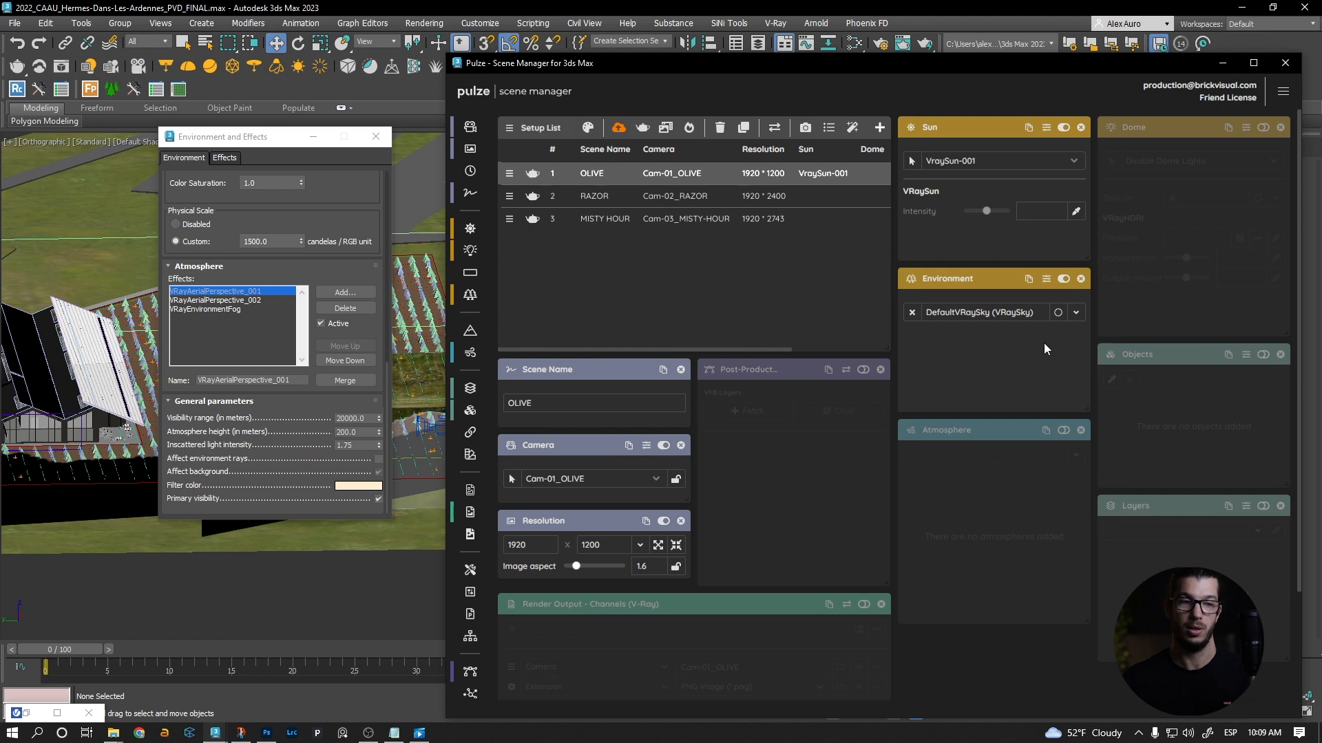
Enable the Atmosphere module for the OLIVE setup and add VRayAerialPerspective_001
left_click(1064, 431)
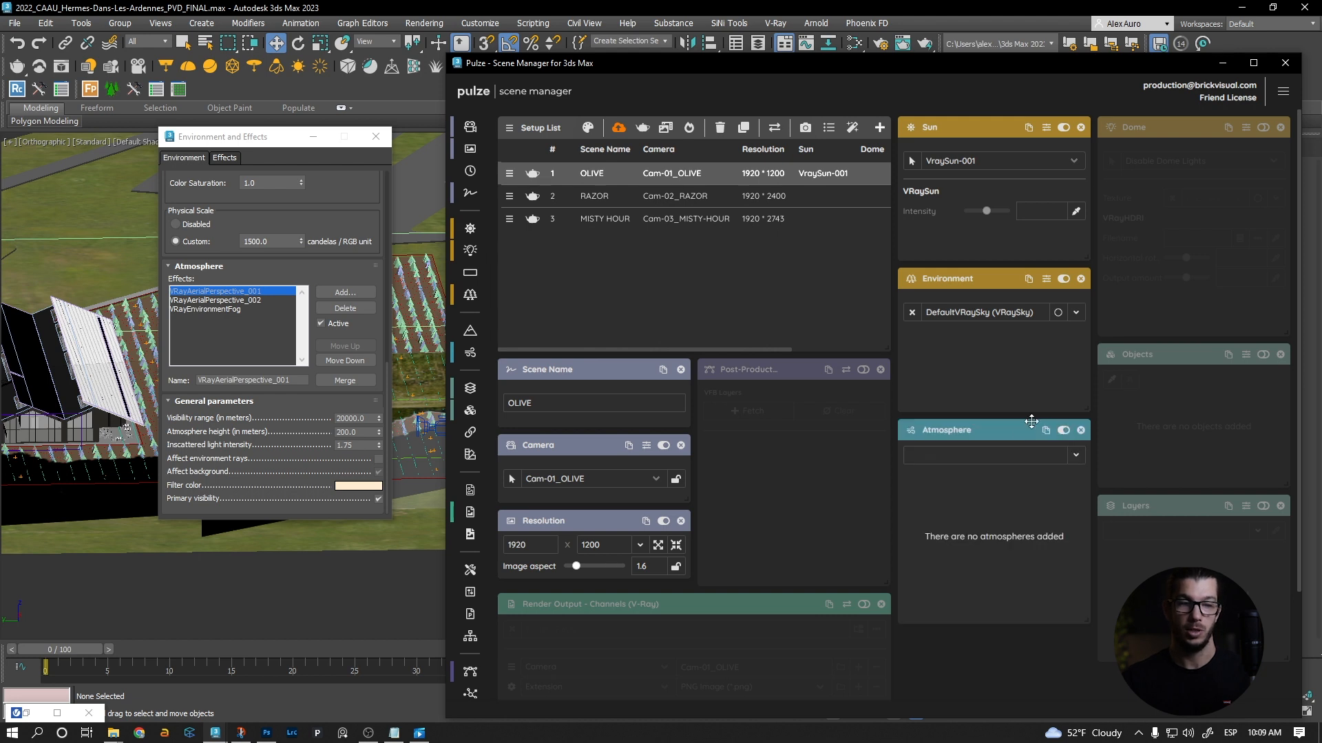
left_click(1076, 458)
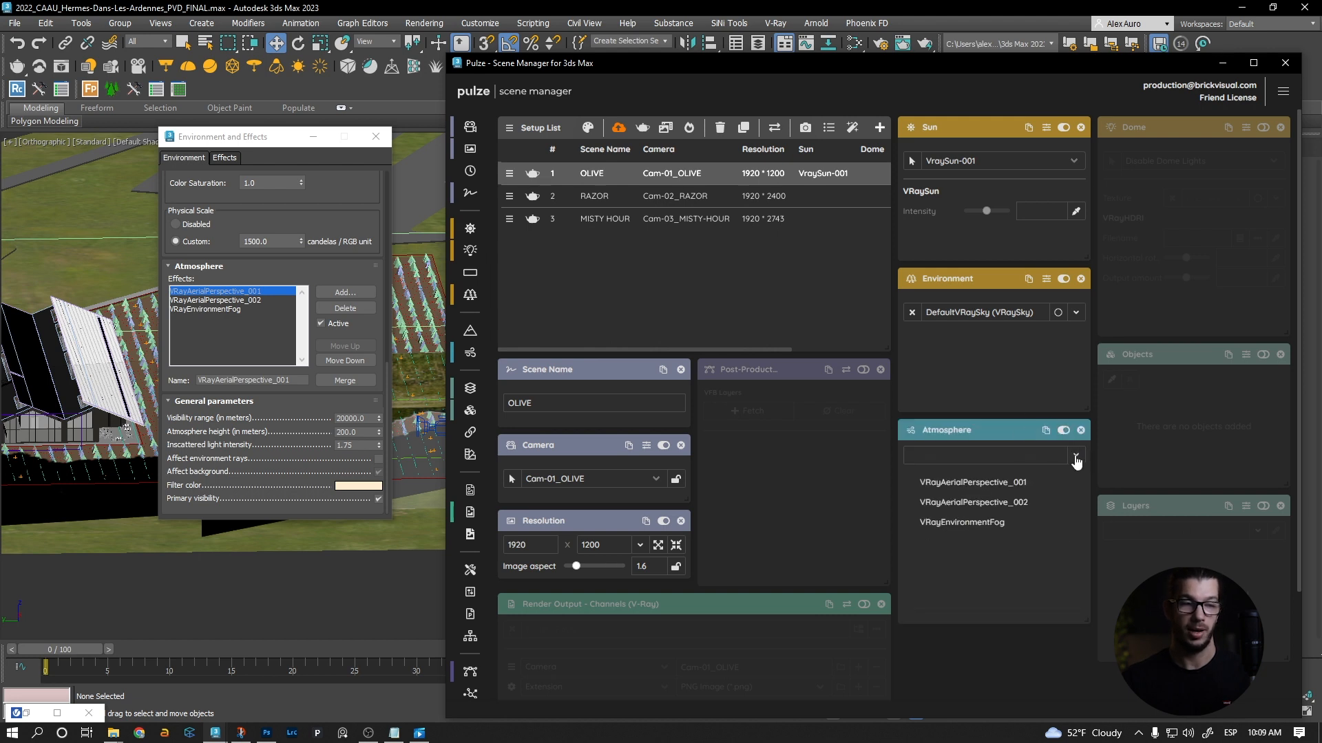
left_click(980, 486)
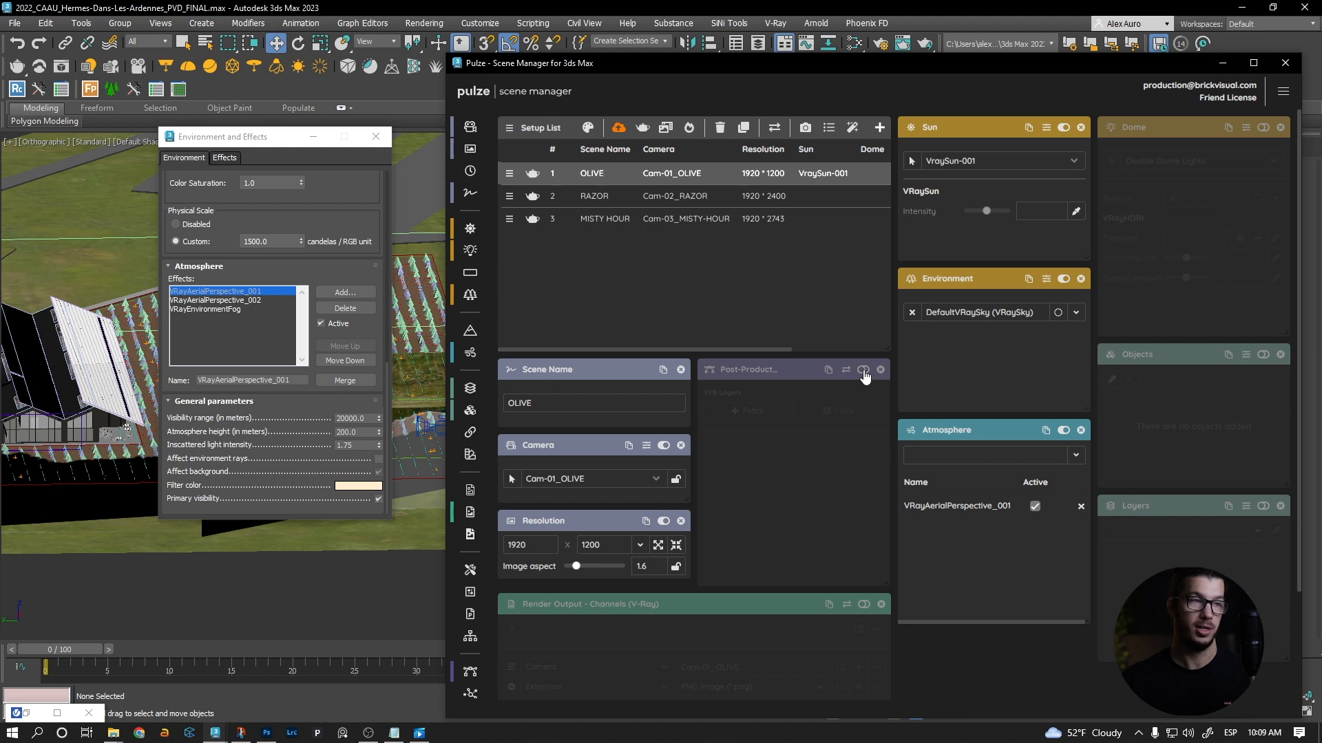
Check the frame buffer's correction layers, enable Post-Production for OLIVE and fetch the VFB layers into it
left_click(60, 67)
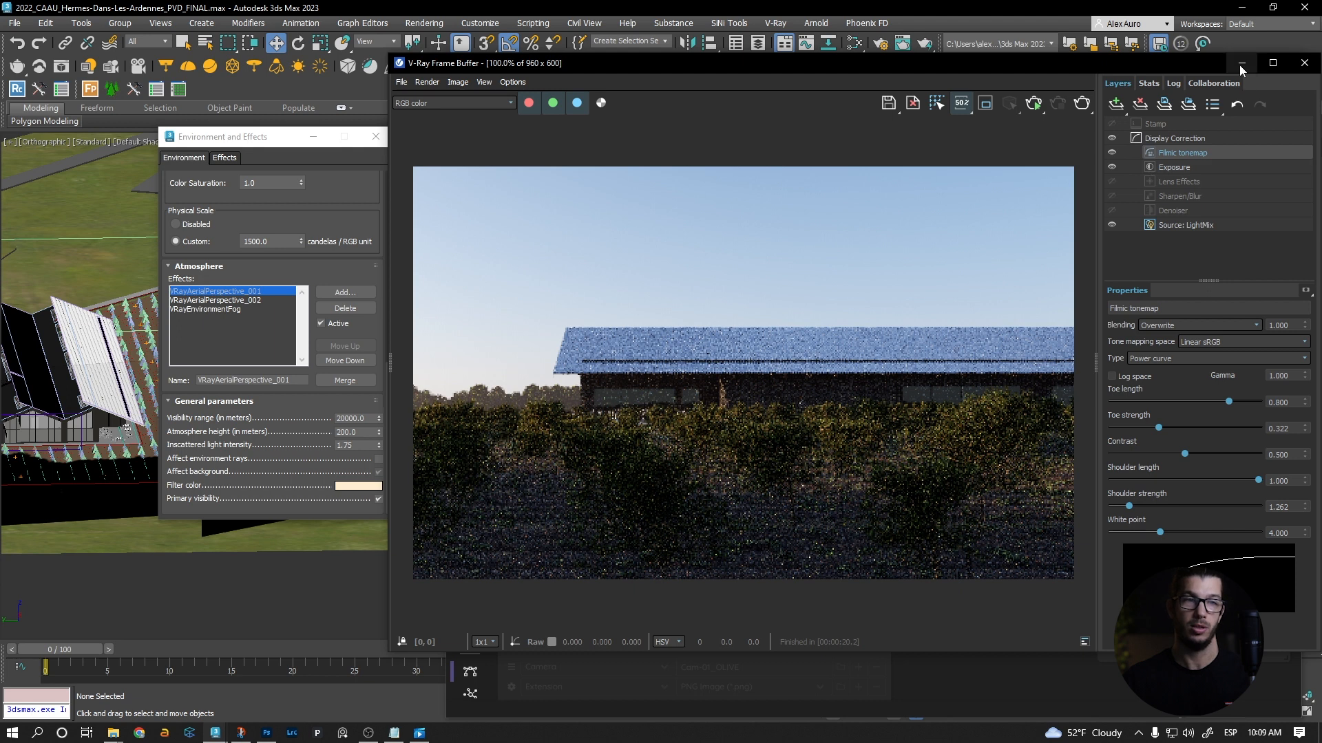
left_click(1241, 66)
left_click(862, 370)
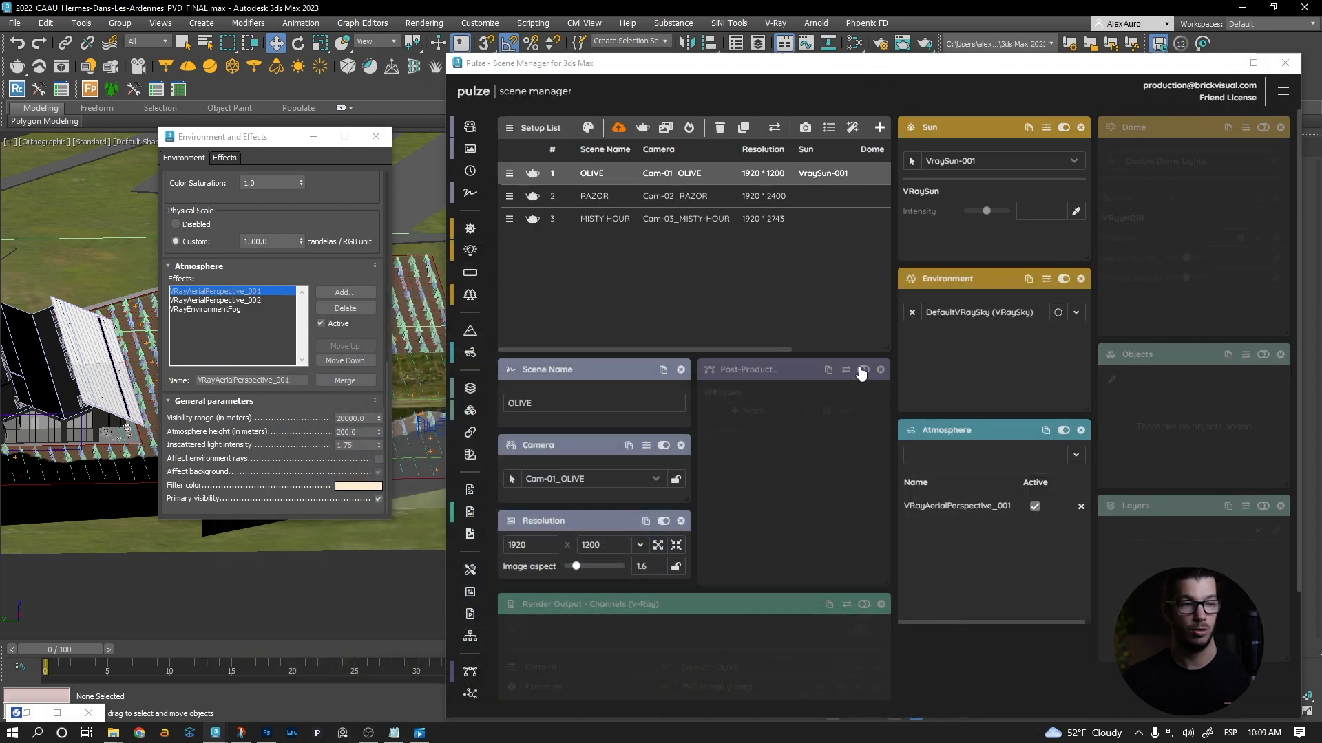
left_click(756, 411)
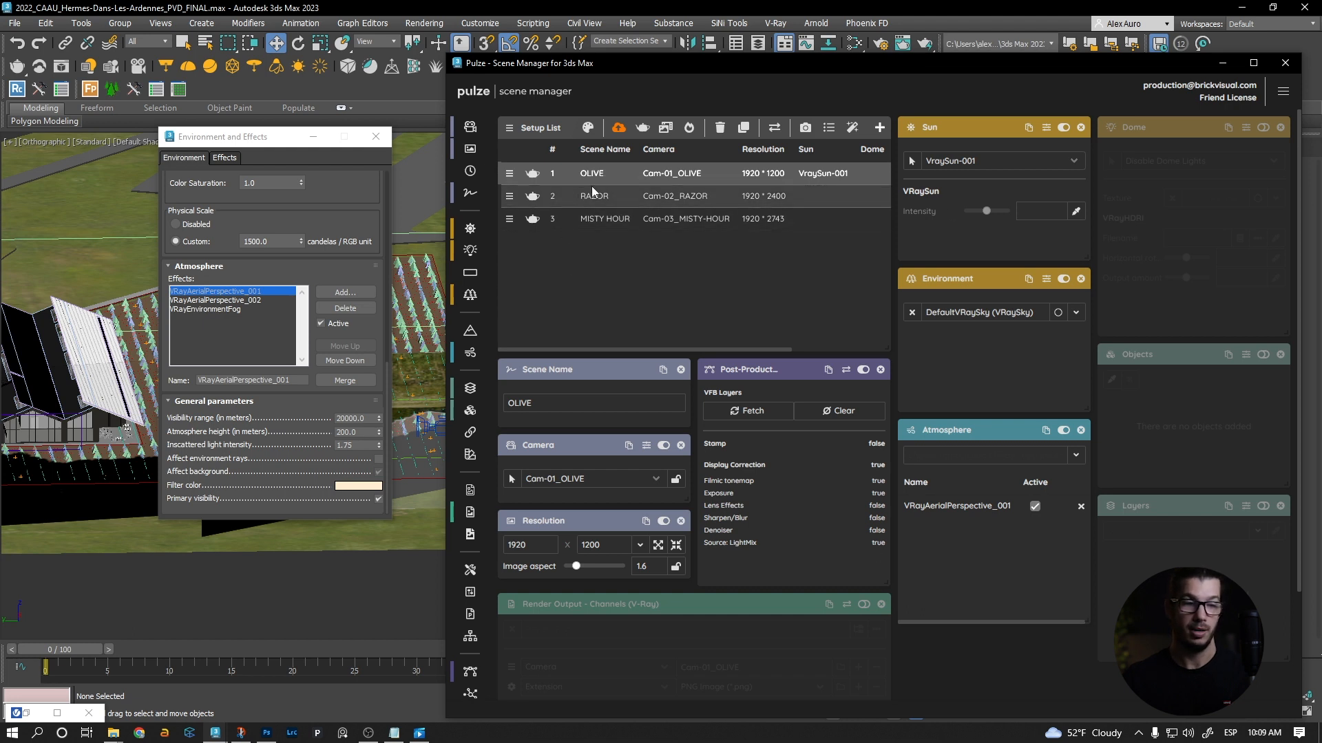
Compare the stored settings of the OLIVE and RAZOR setups and close the environment settings
left_click(609, 196)
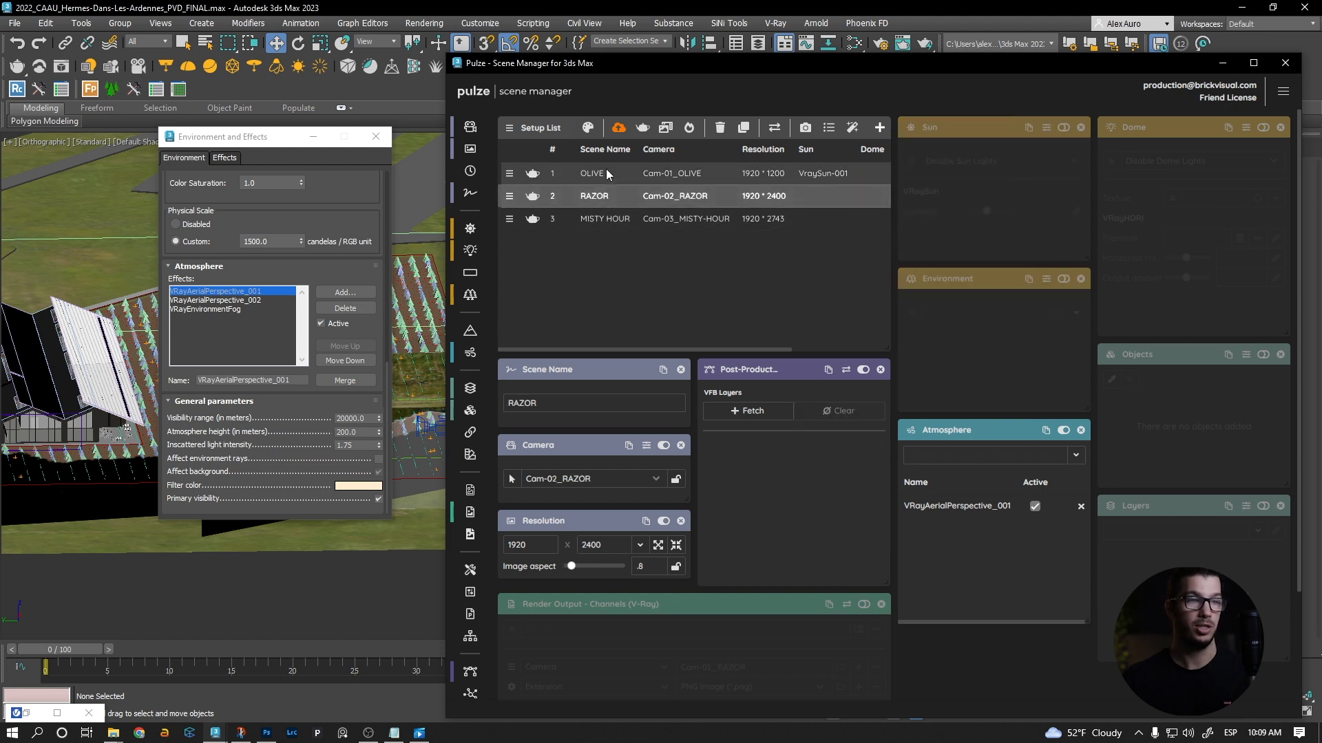
left_click(606, 170)
left_click(617, 196)
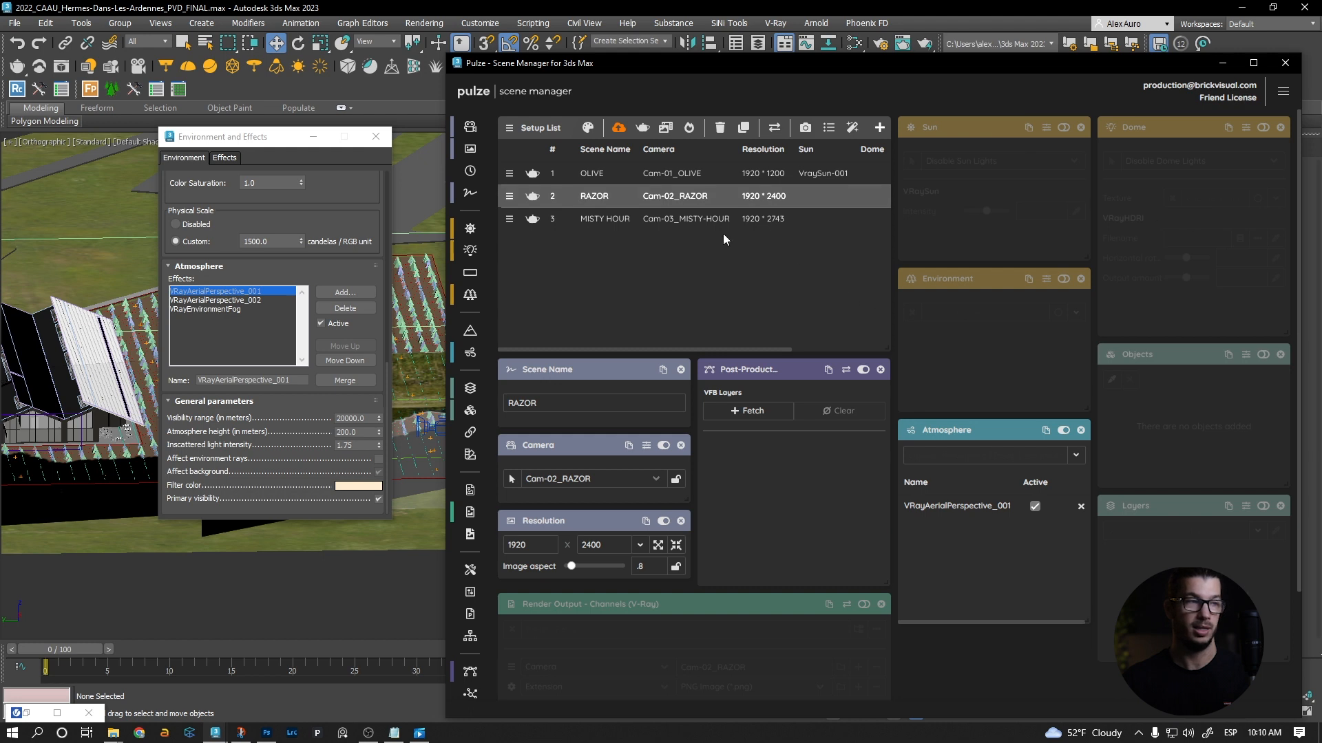
left_click(604, 172)
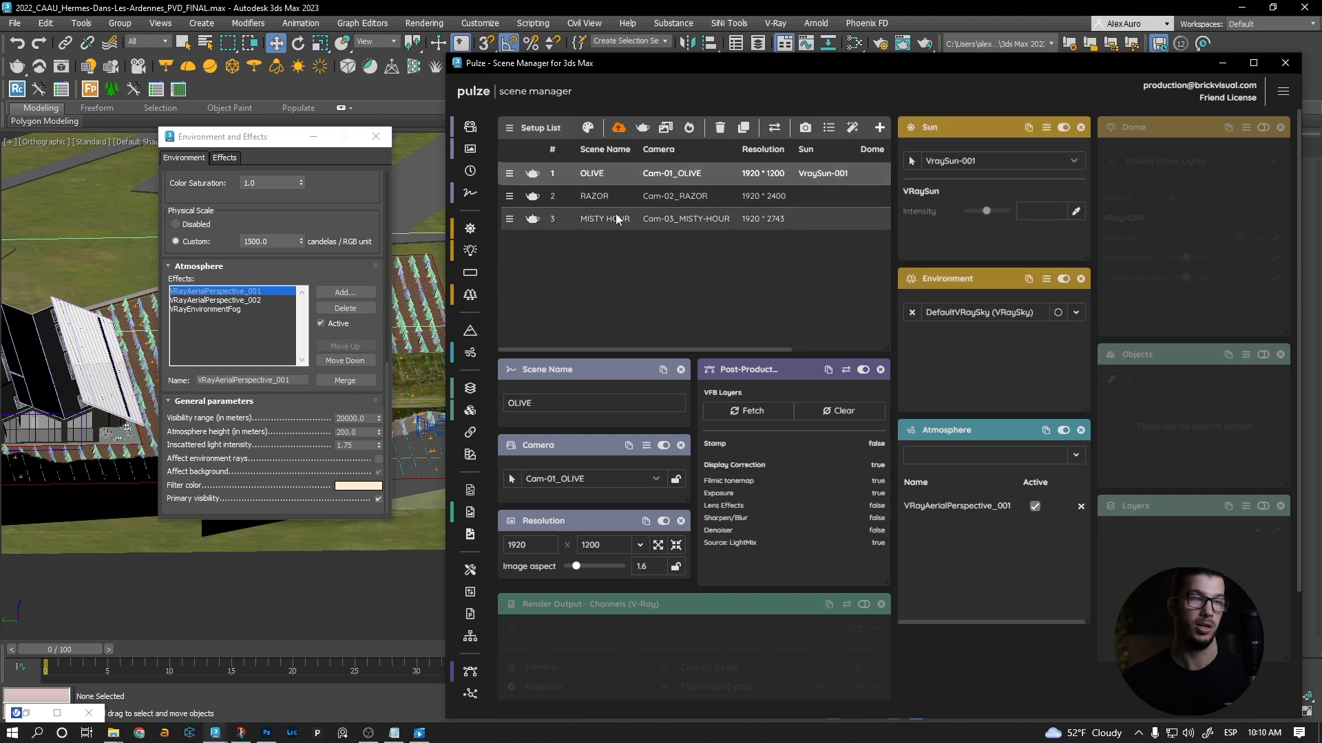
left_click_drag(890, 58, 861, 122)
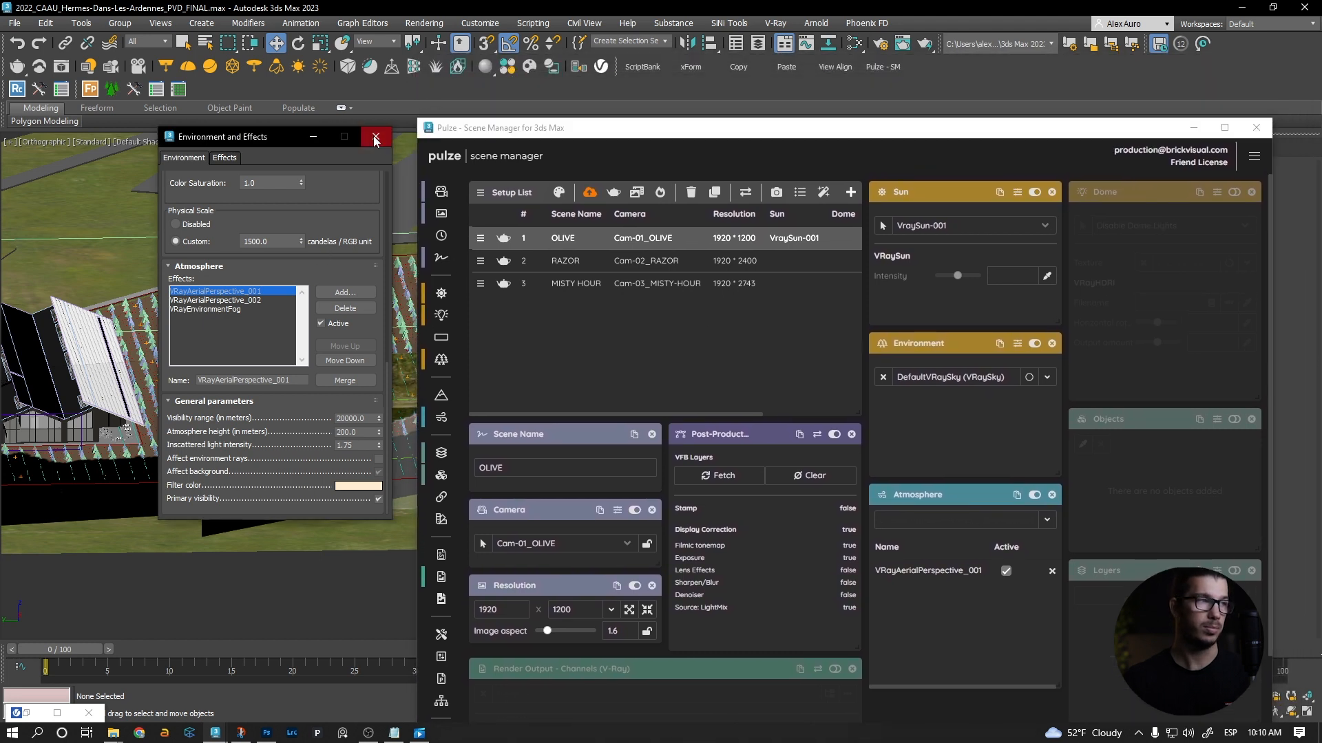
left_click(375, 137)
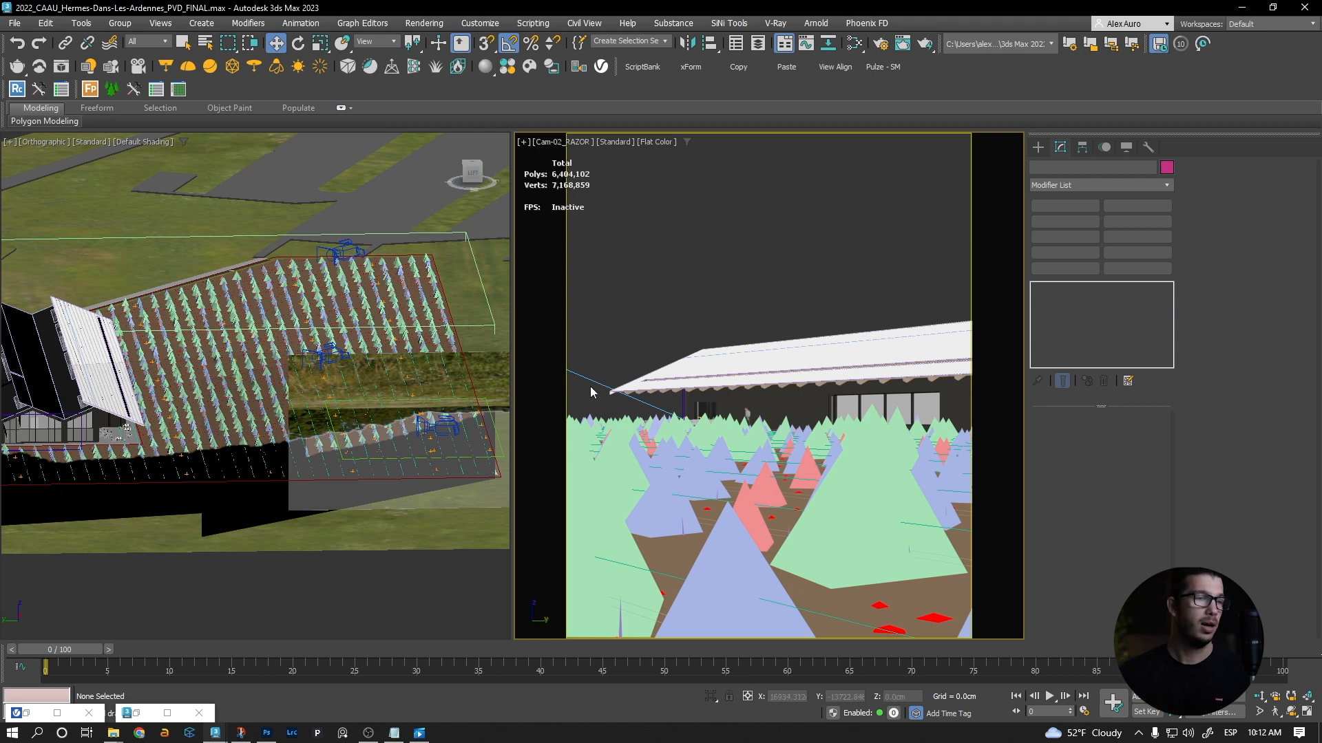
Restore the V-Ray Frame Buffer and delete its Filmic tonemap and Exposure layers
left_click(63, 68)
left_click(1163, 152)
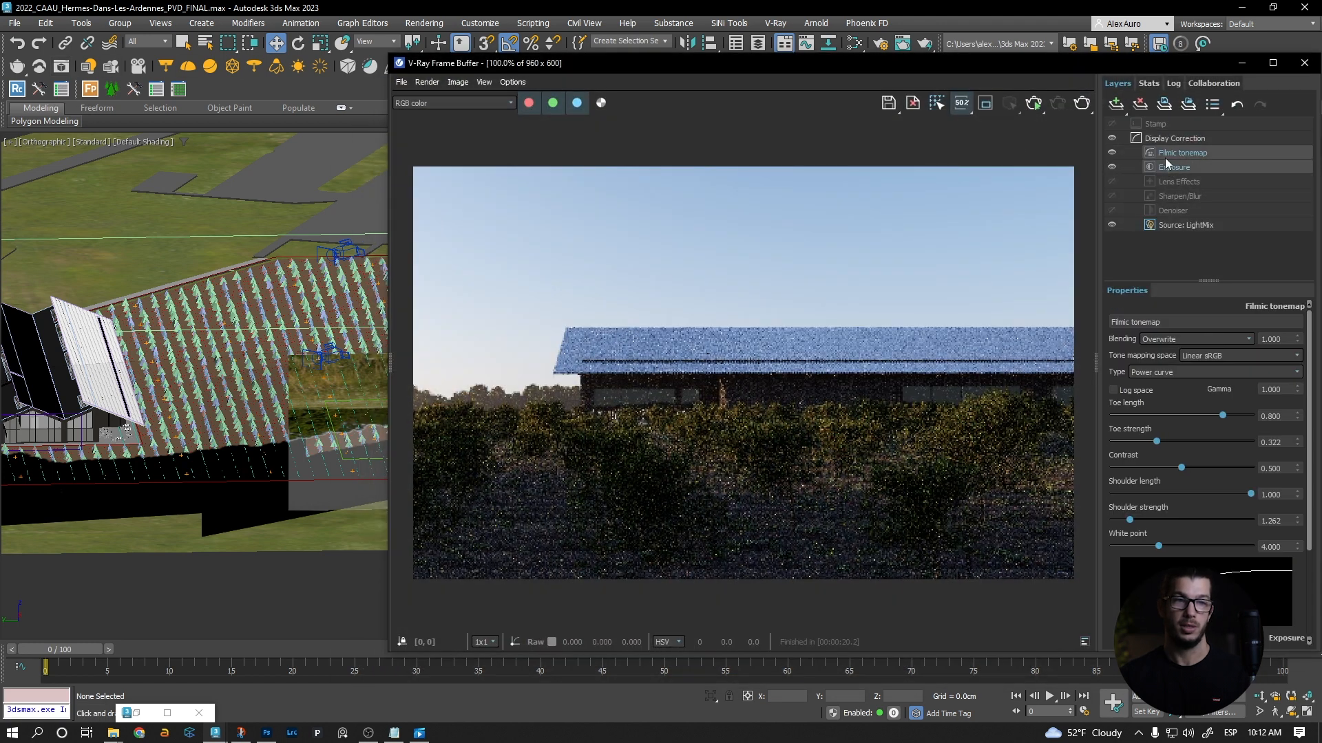
left_click(1140, 105)
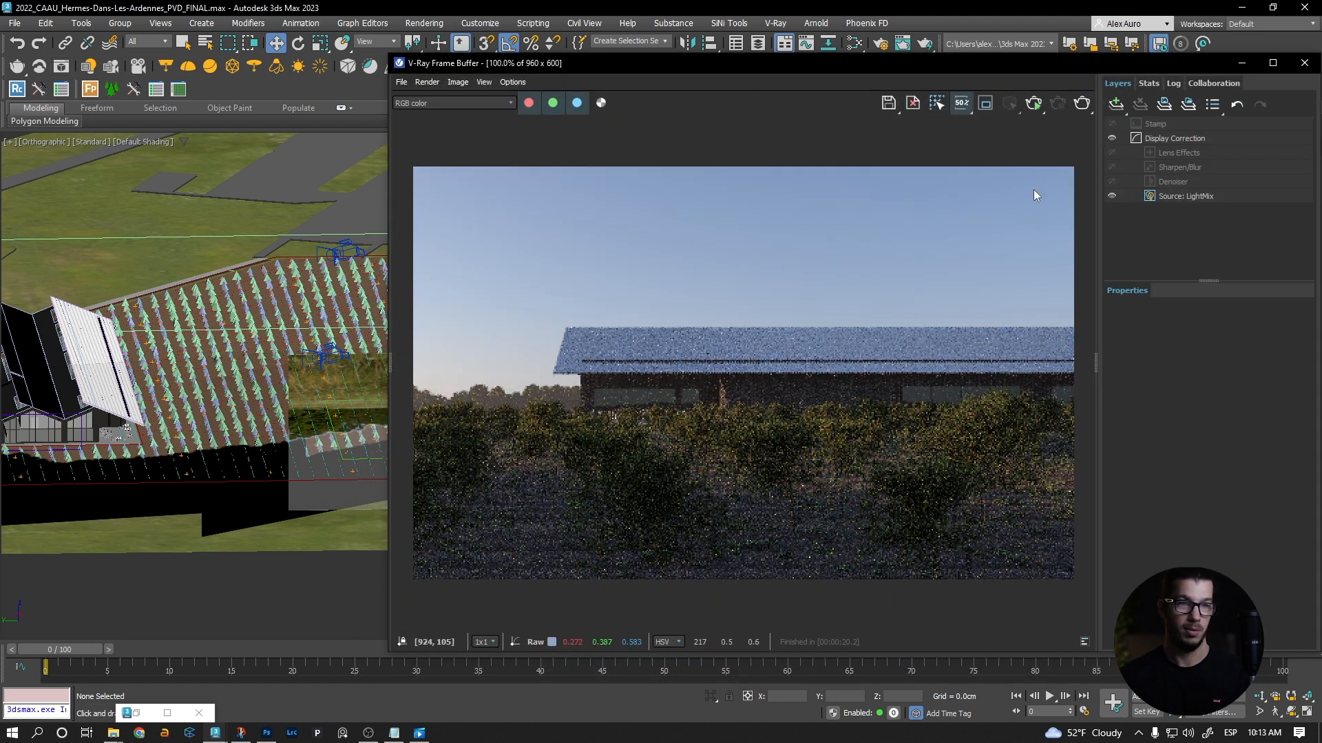
Set the test resolution to 25% and run an interactive render of the Cam-02_RAZOR view
left_click_drag(898, 64, 1038, 77)
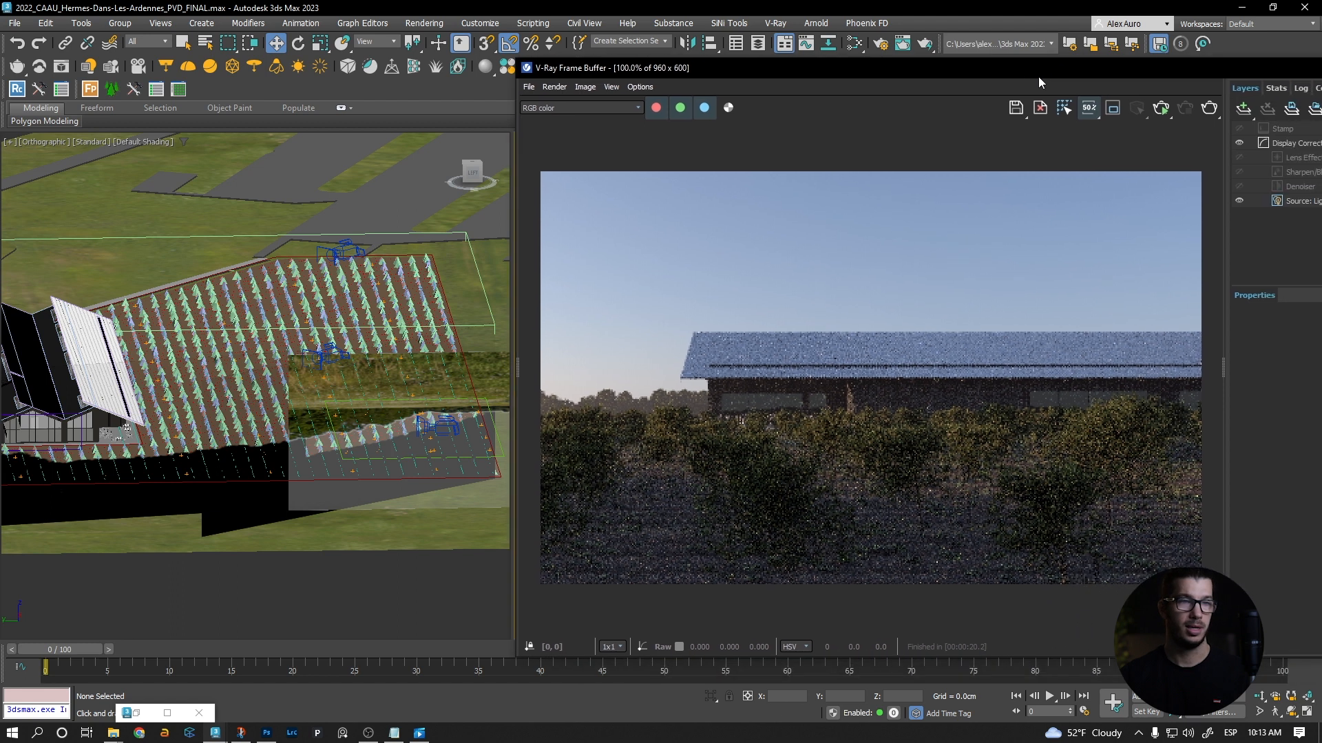
left_click(1090, 109)
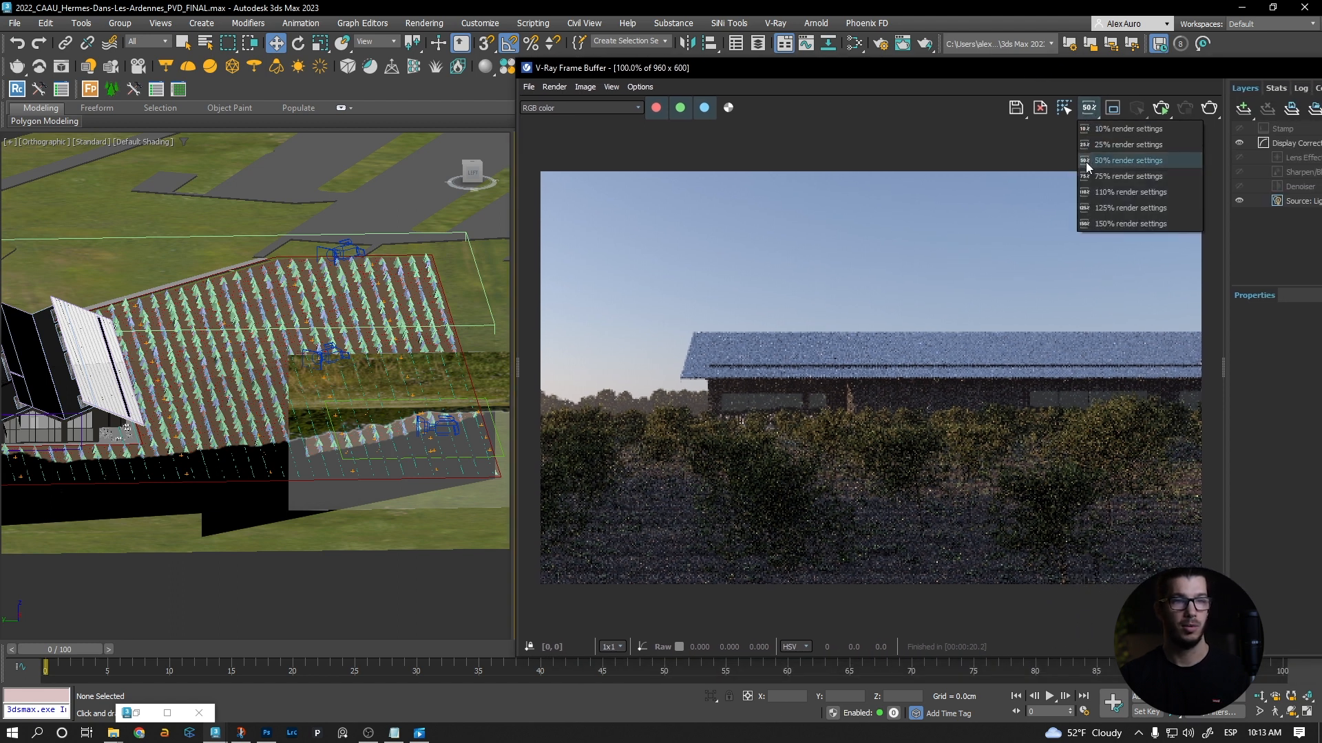
left_click(1092, 147)
left_click_drag(1110, 68, 1089, 69)
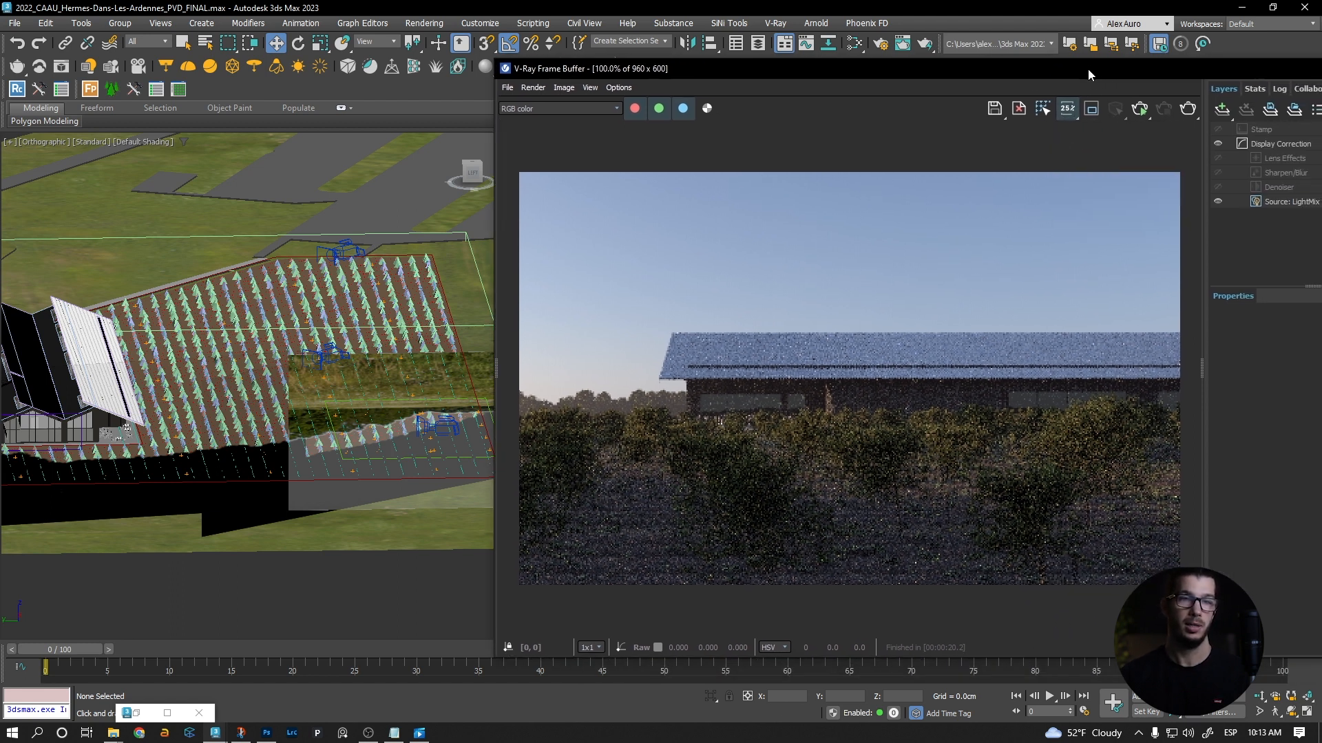
left_click(1140, 108)
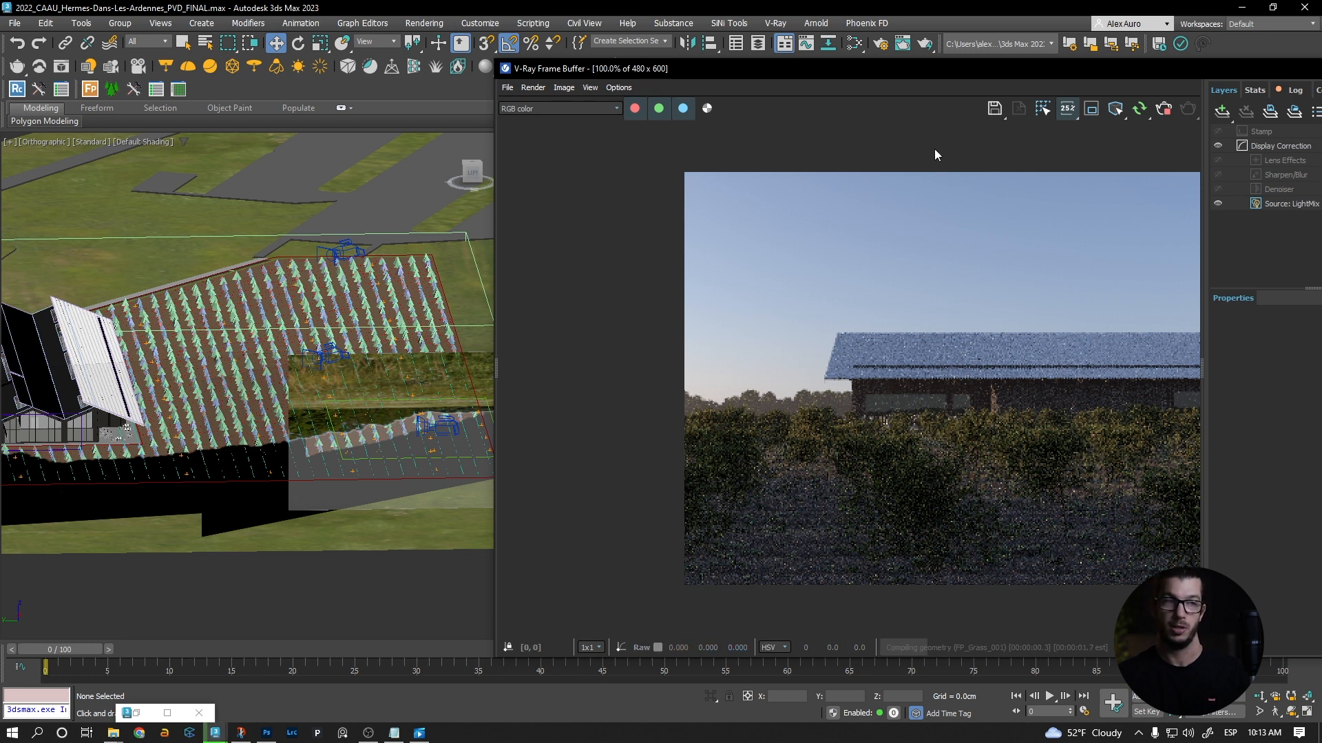
left_click_drag(845, 71, 851, 77)
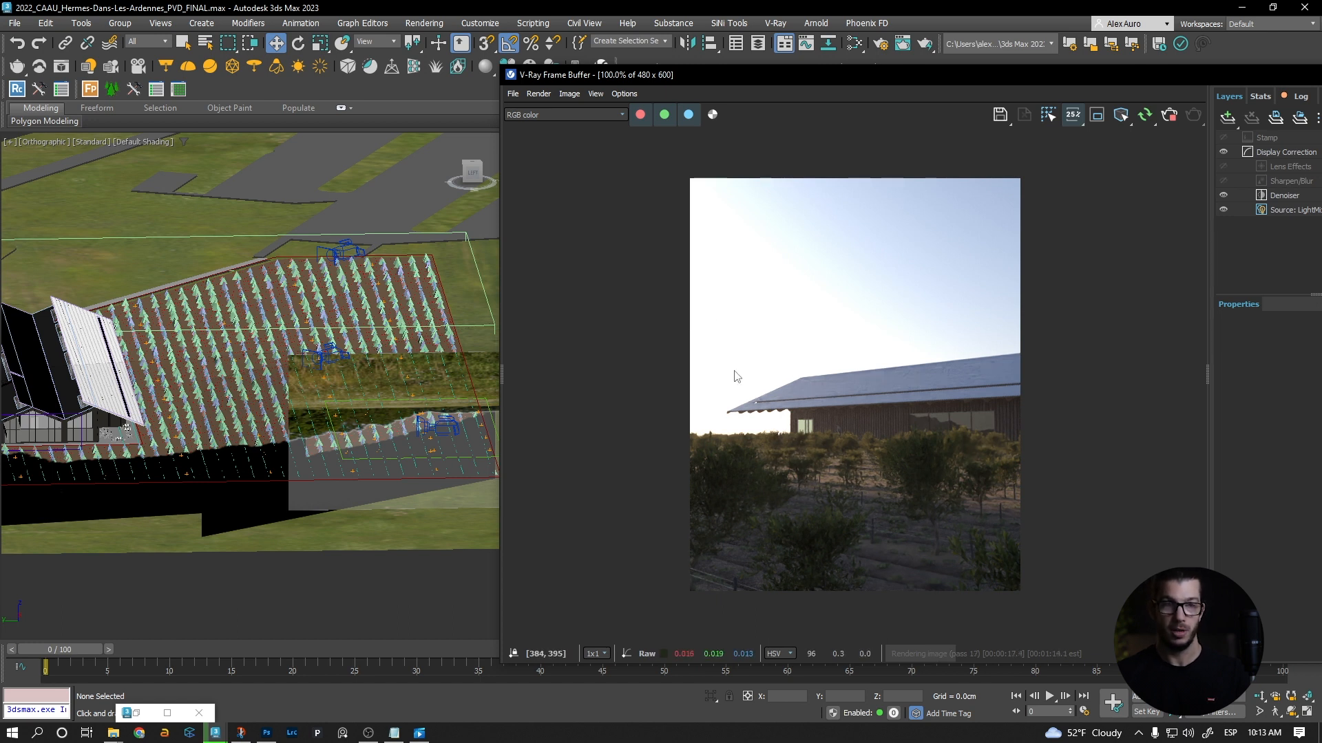
left_click_drag(1127, 74, 1112, 74)
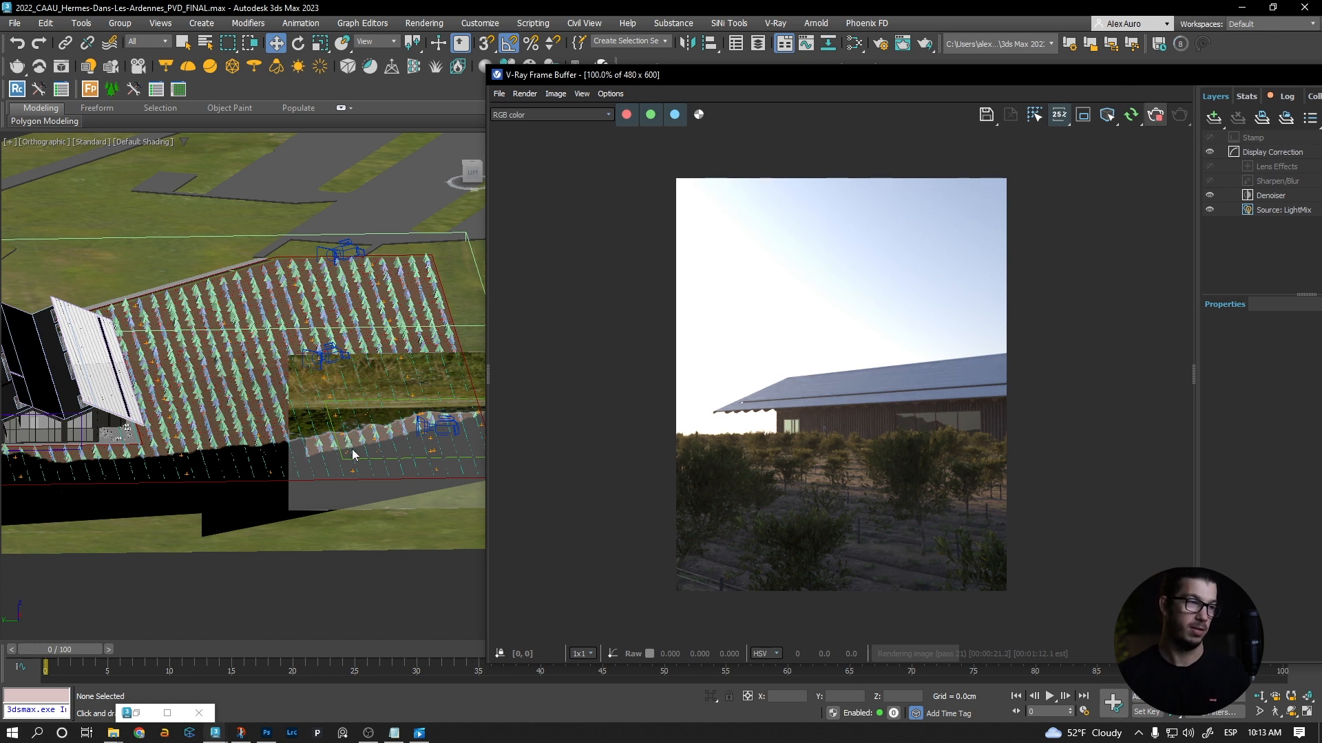
Unhide the HDRI-001 dome light in the 02_GLOBAL_LIGHTS layer and close the layer explorer
scroll(353, 449, "down", 5)
middle_click_drag(352, 449, 348, 418, "alt")
middle_click_drag(36, 490, 124, 467)
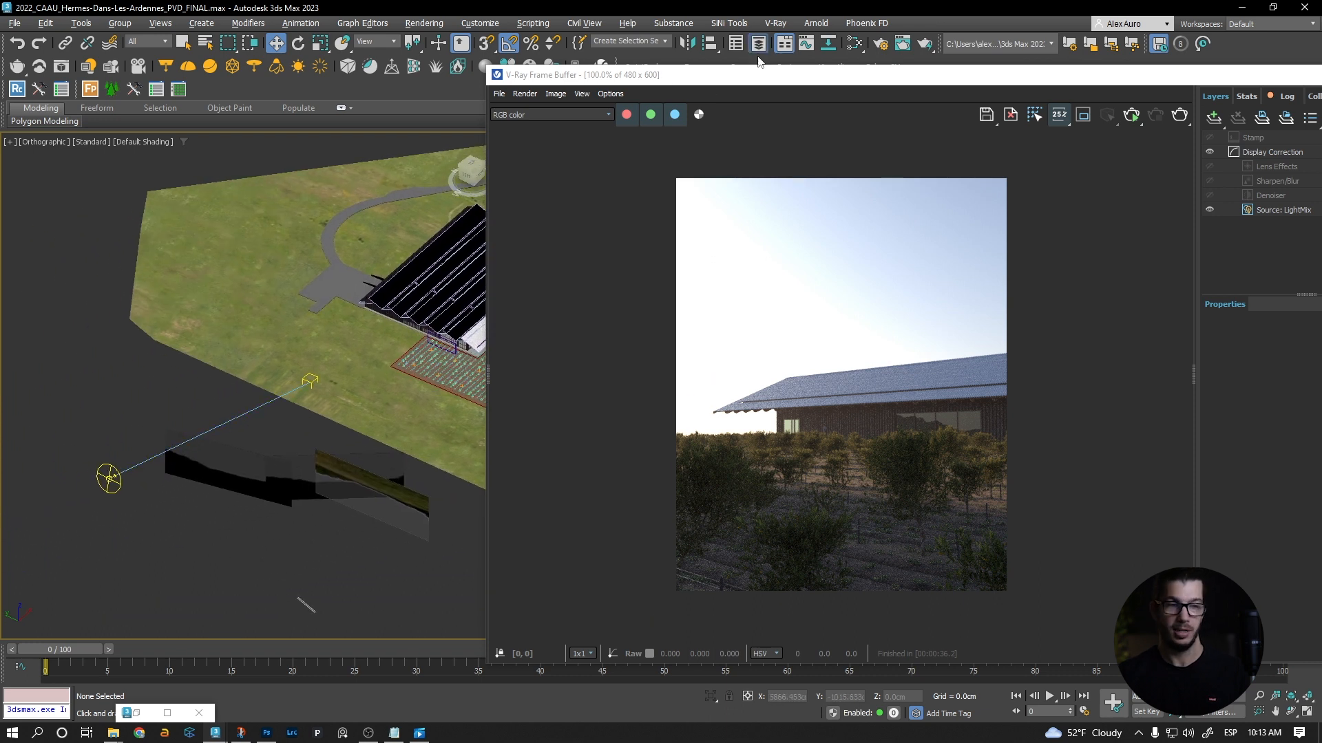
left_click(759, 43)
left_click_drag(475, 188, 361, 168)
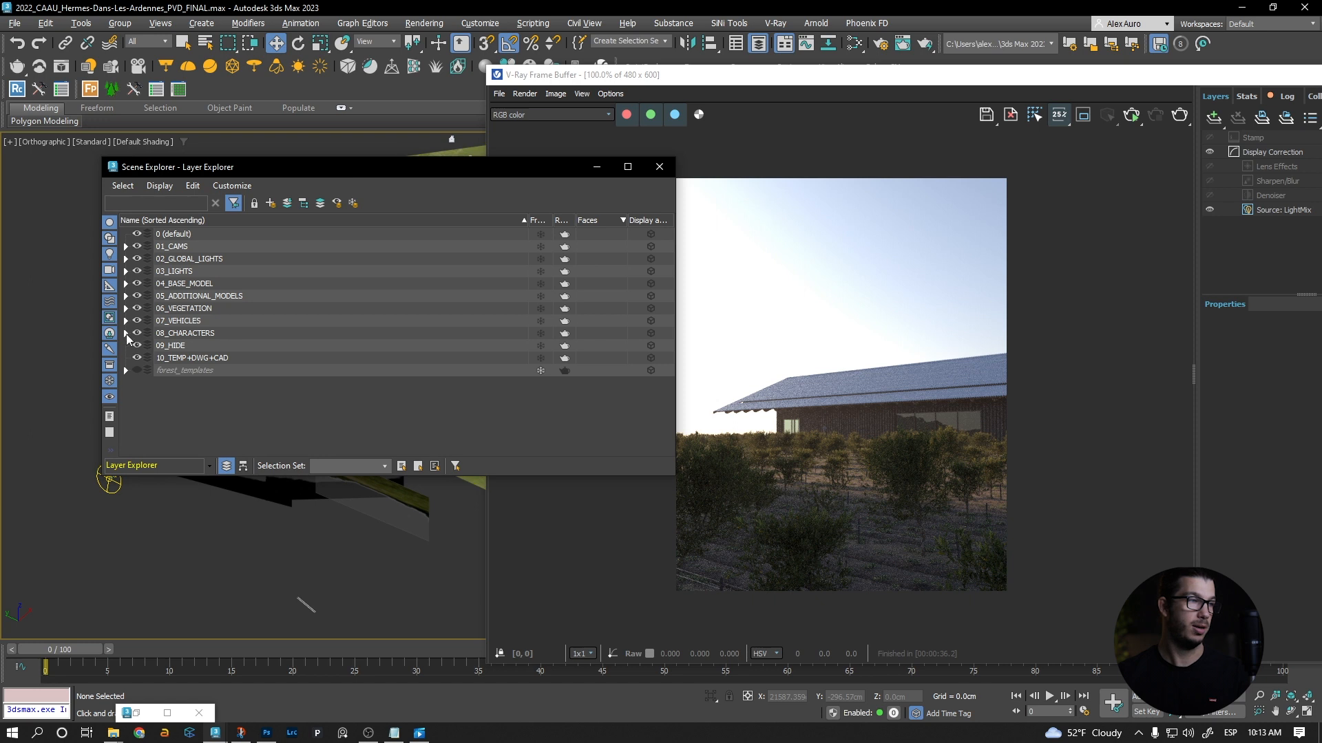
left_click(125, 259)
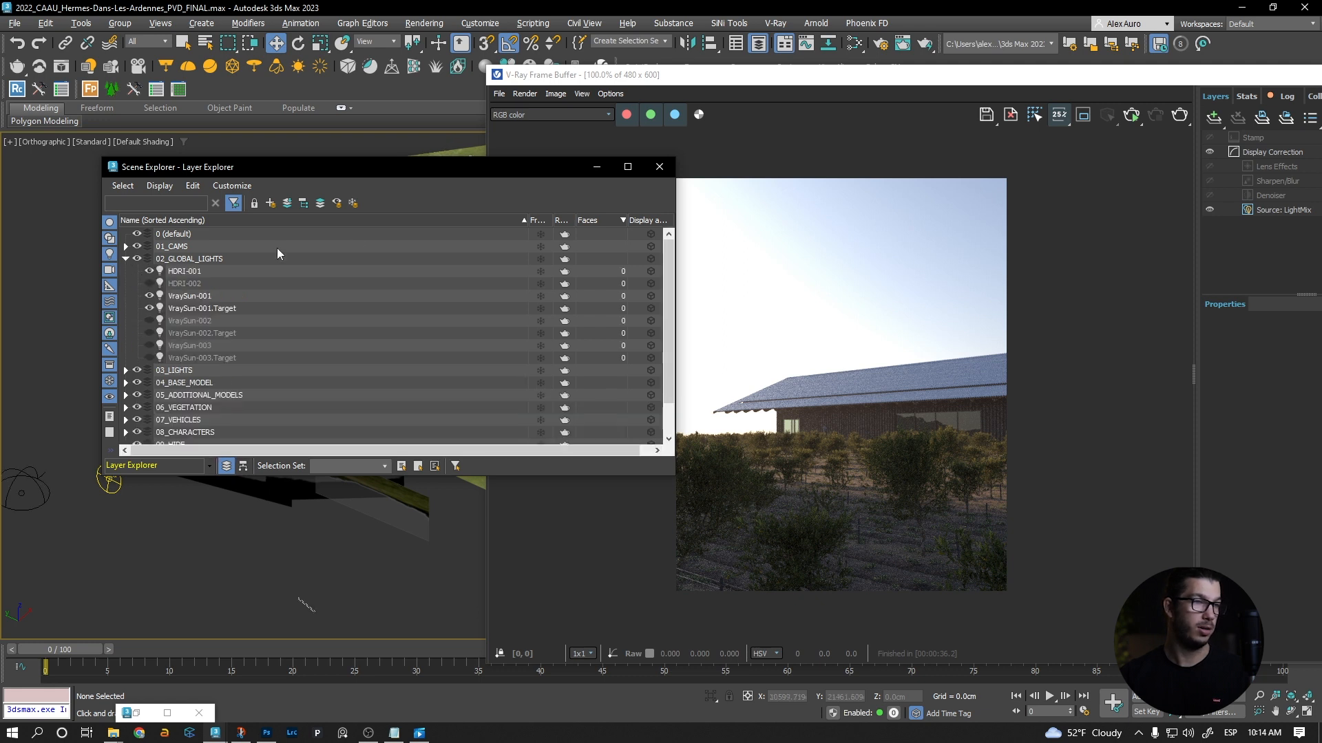
left_click(659, 166)
Select the HDRI-001 dome light beside the site model, switch it on and clear the selection
left_click(37, 481)
left_click_drag(1155, 78, 1056, 78)
left_click(1051, 434)
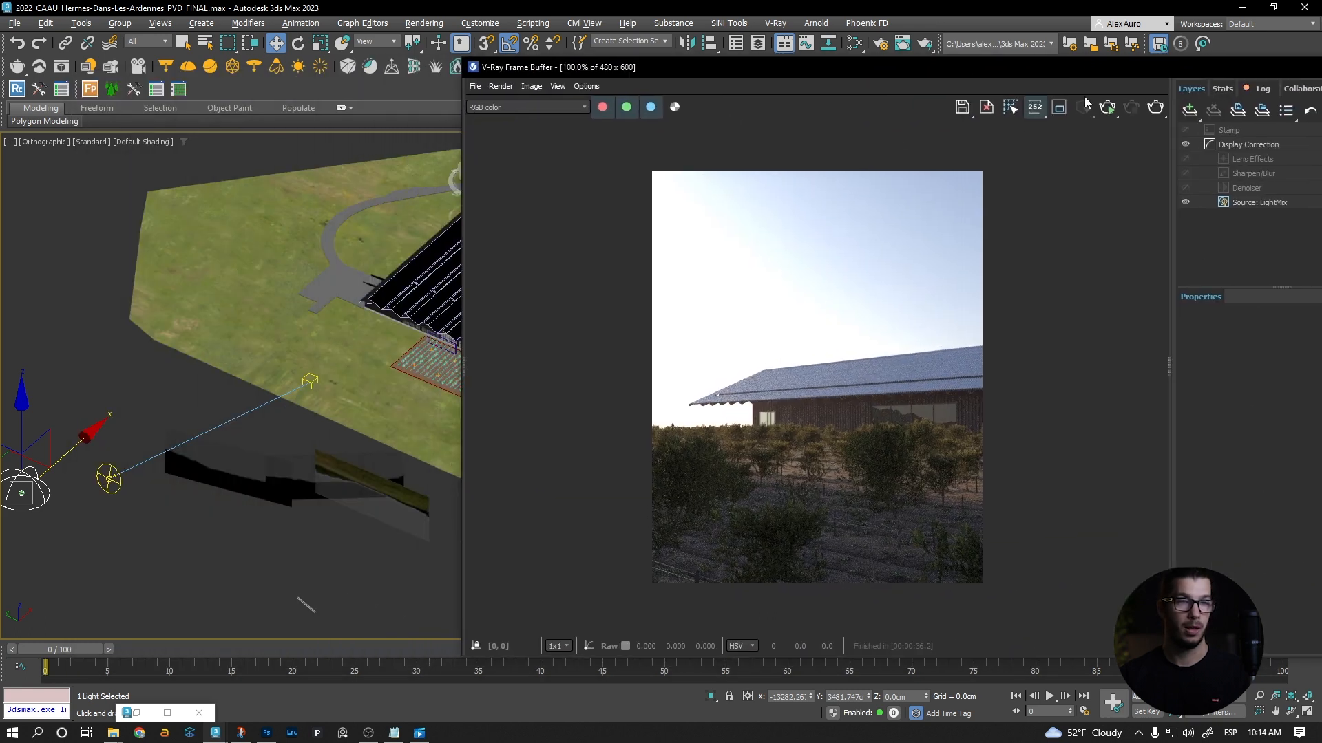
left_click(149, 395)
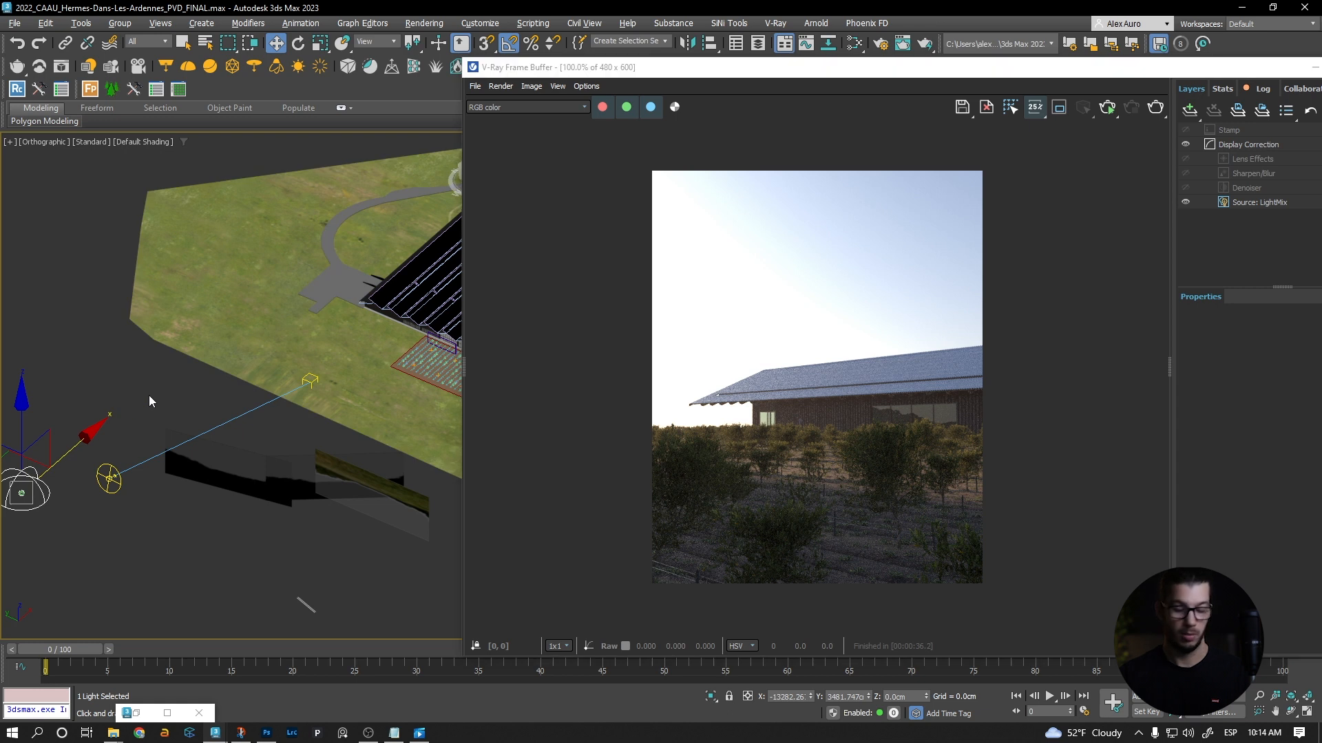
Deactivate the VRayAerialPerspective_001 atmosphere effect, close the environment settings and restart the interactive render
key("8")
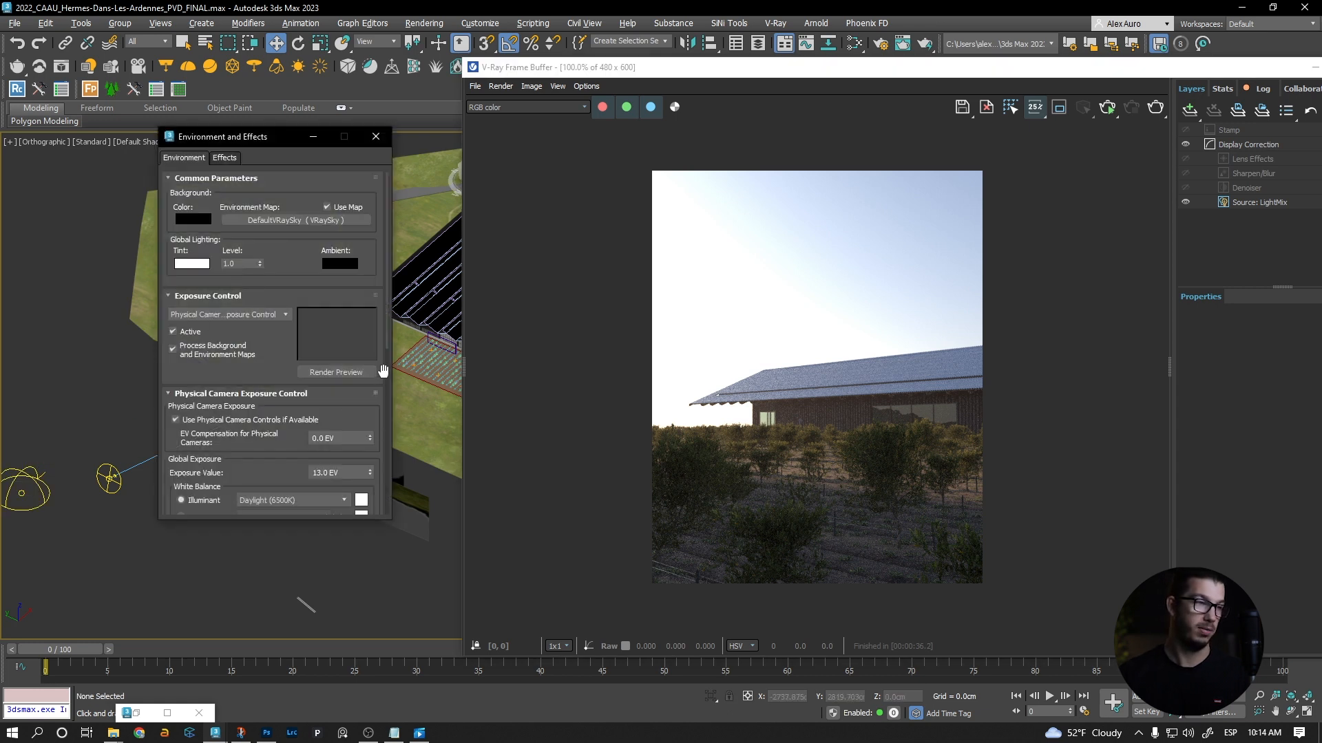
left_click_drag(386, 332, 376, 478)
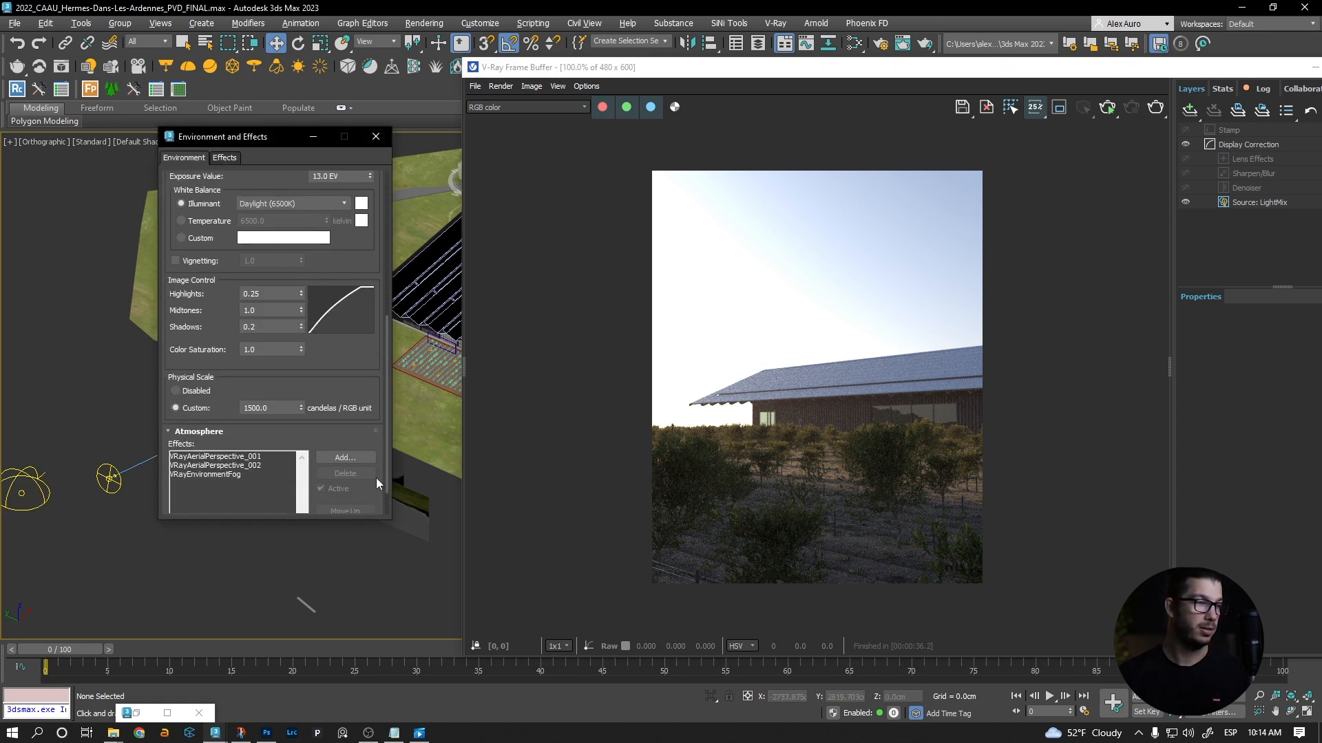
left_click(277, 457)
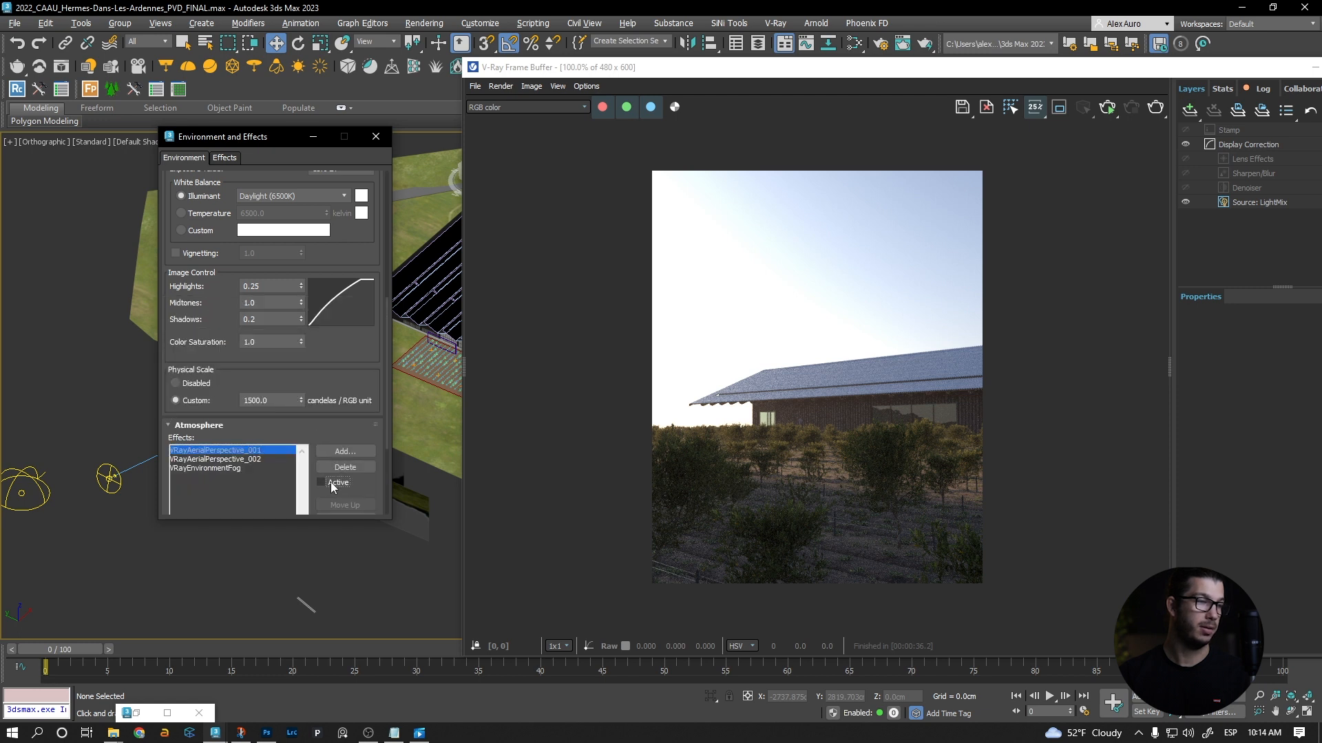
left_click(375, 137)
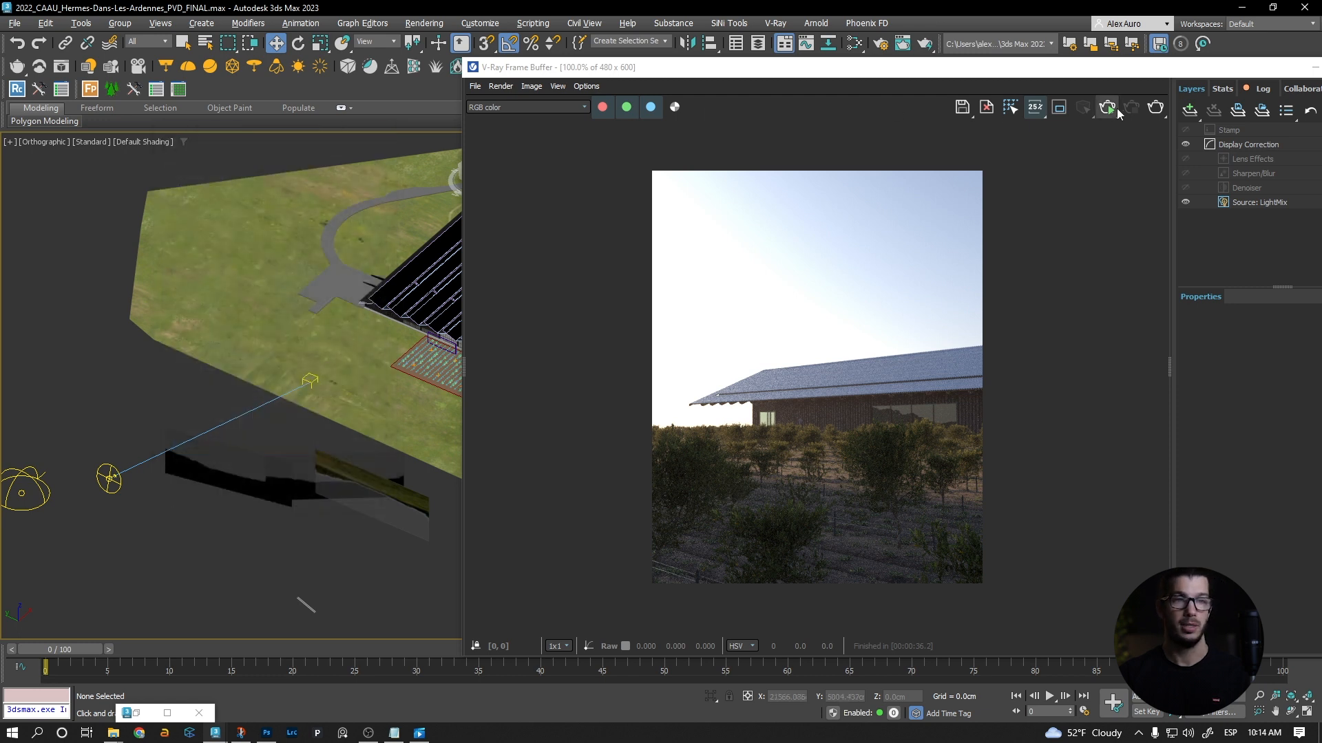
left_click(1108, 108)
left_click_drag(1045, 64, 959, 55)
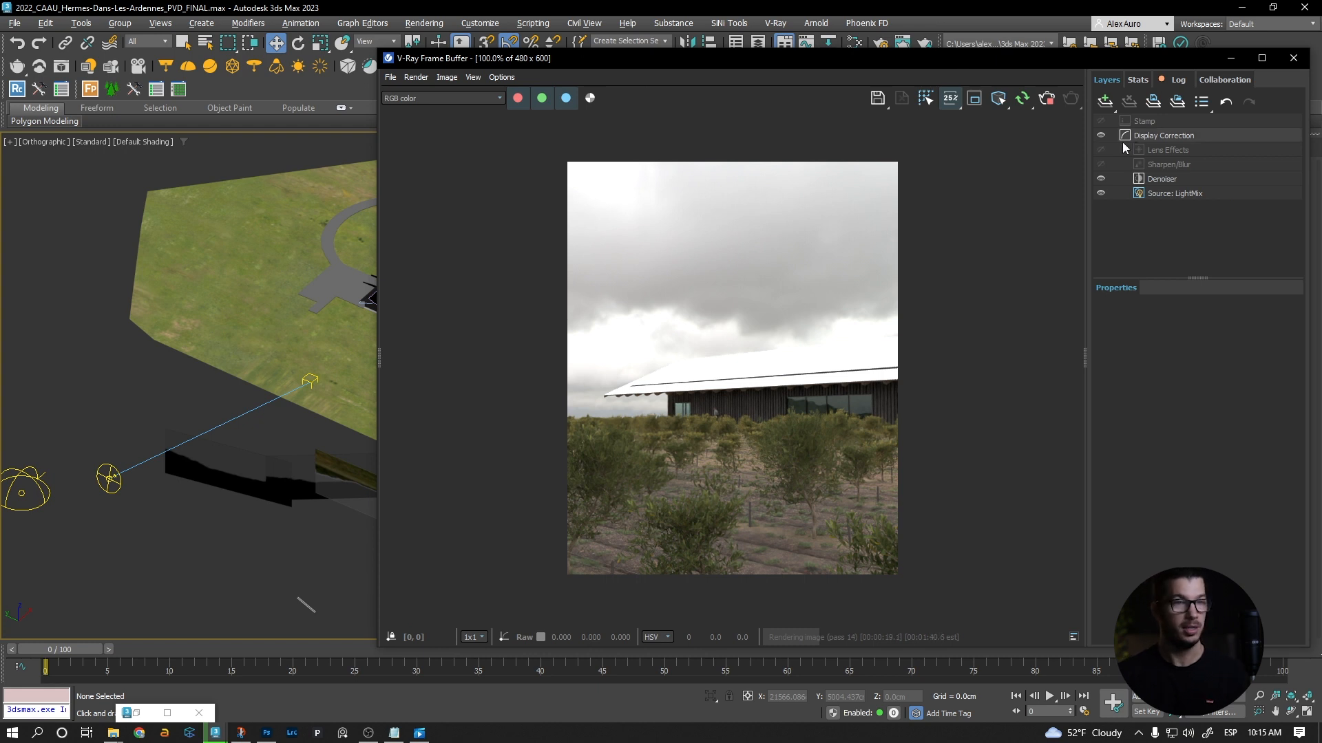
Add Filmic tonemap and Exposure layers to the frame buffer and lower the exposure slightly
left_click(1105, 102)
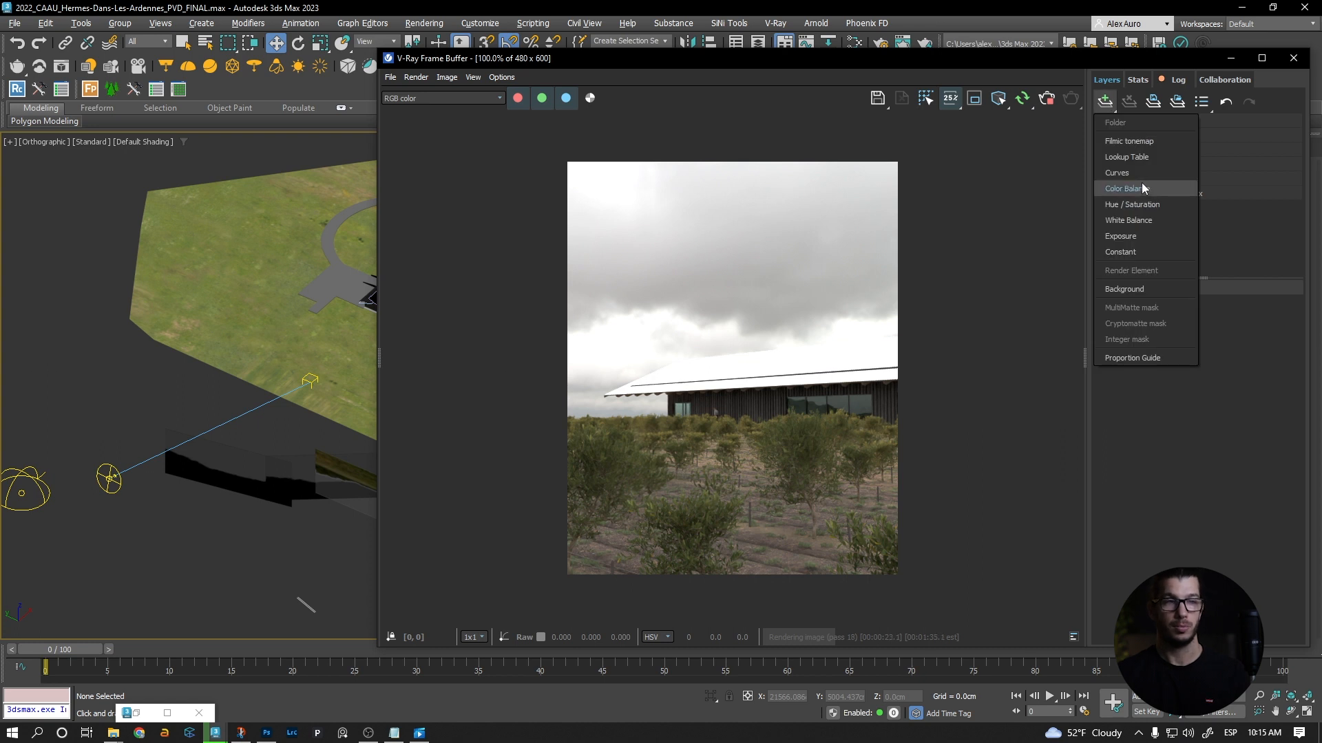
left_click(1141, 142)
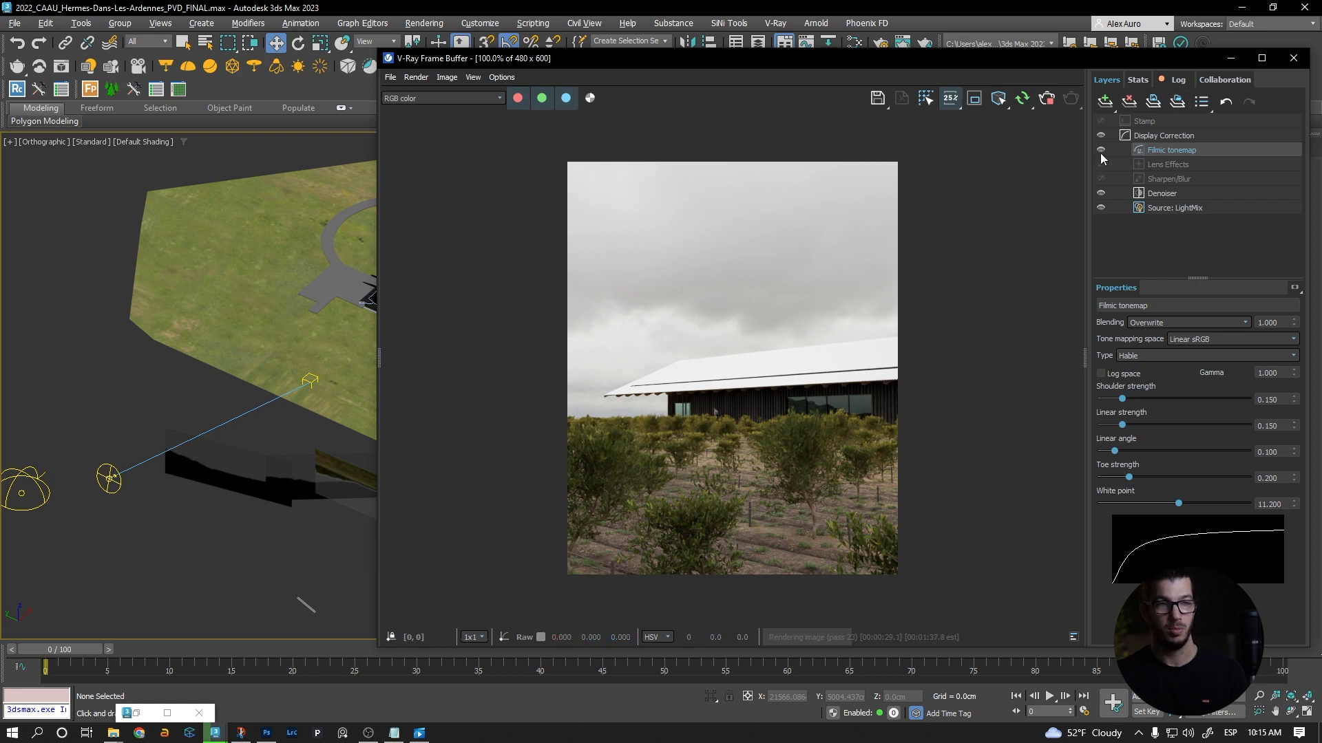
left_click(1105, 102)
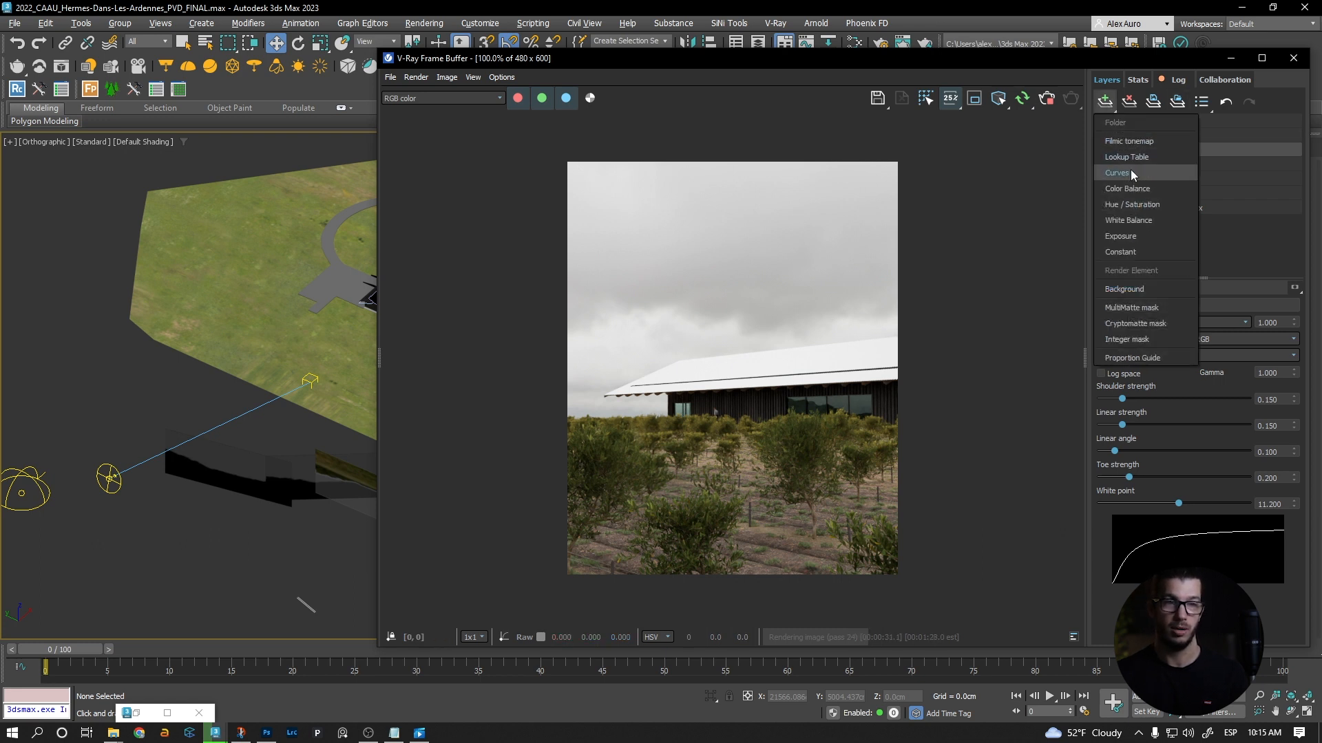
left_click(1129, 234)
left_click_drag(1188, 150, 1188, 171)
left_click(1182, 162)
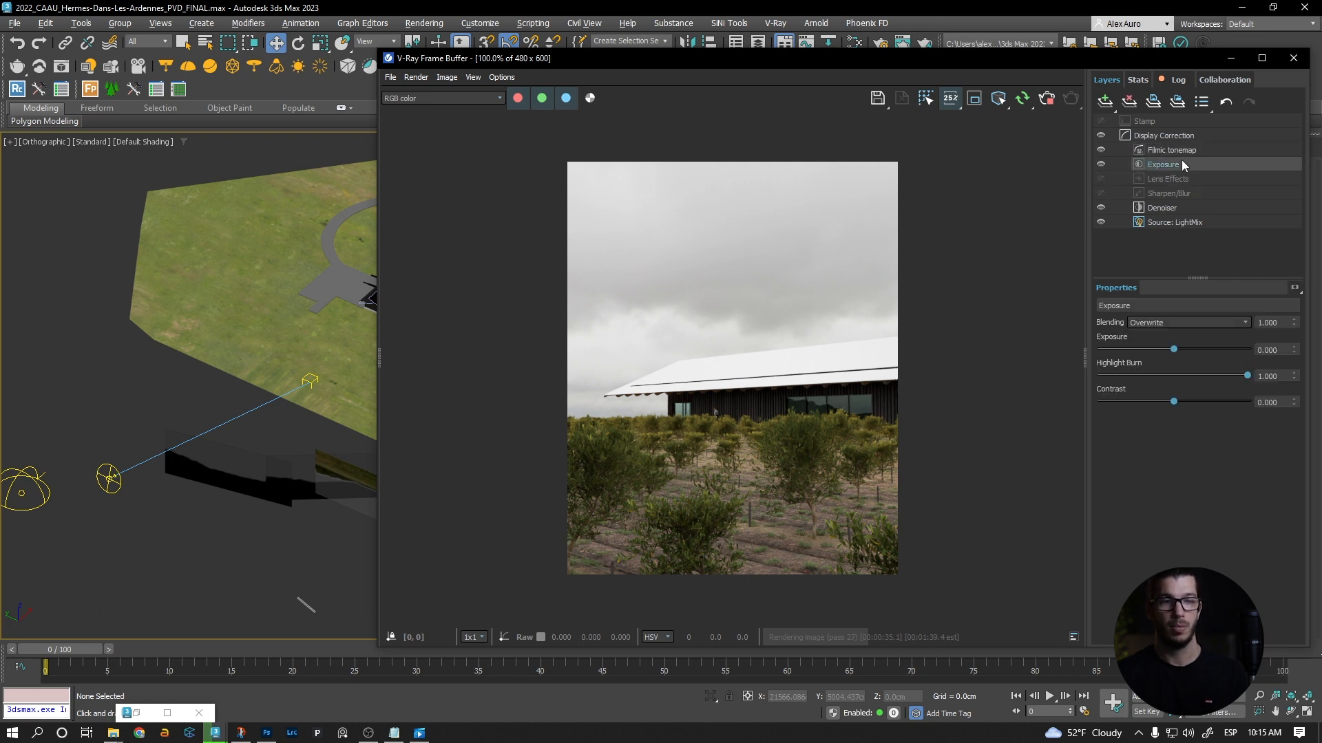
left_click_drag(1174, 349, 1159, 349)
Set the Filmic tonemap type to Power curve with shoulder strength about 0.654 and toe strength about 0.285
left_click(1175, 152)
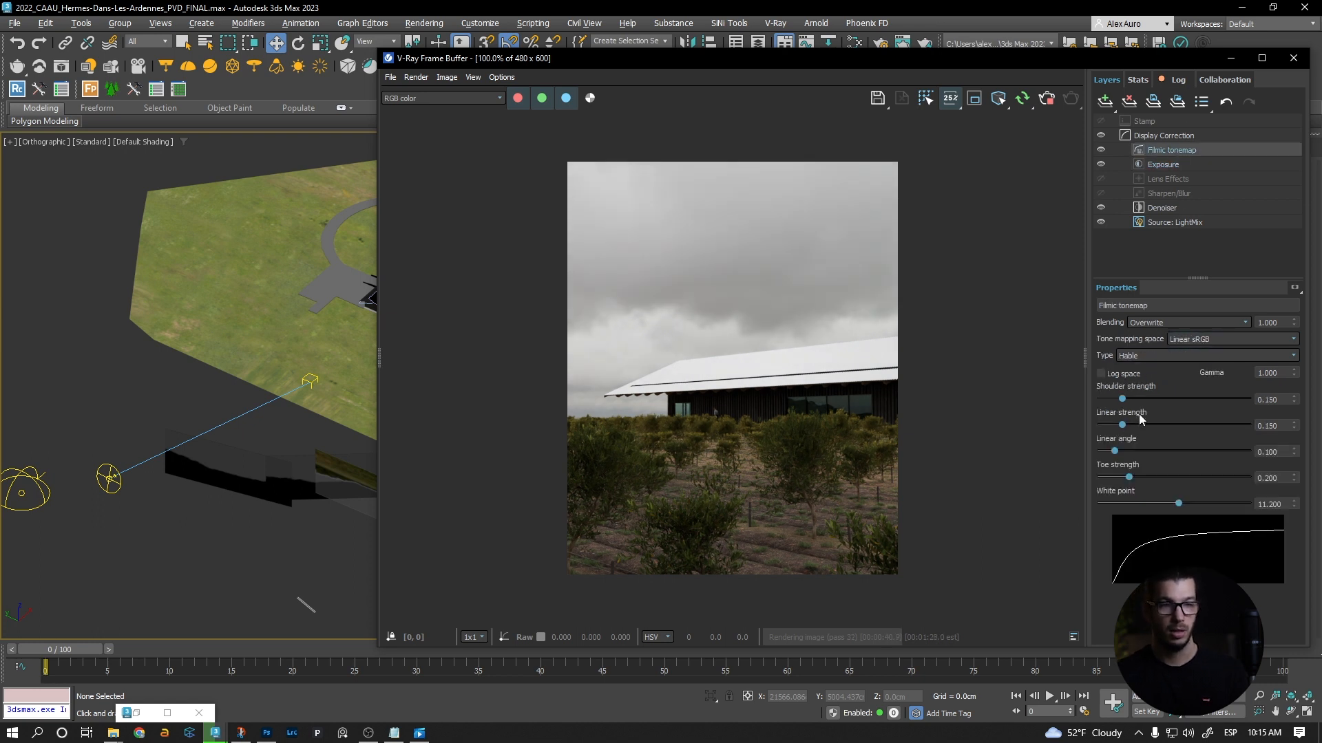
left_click(1150, 354)
left_click(1146, 421)
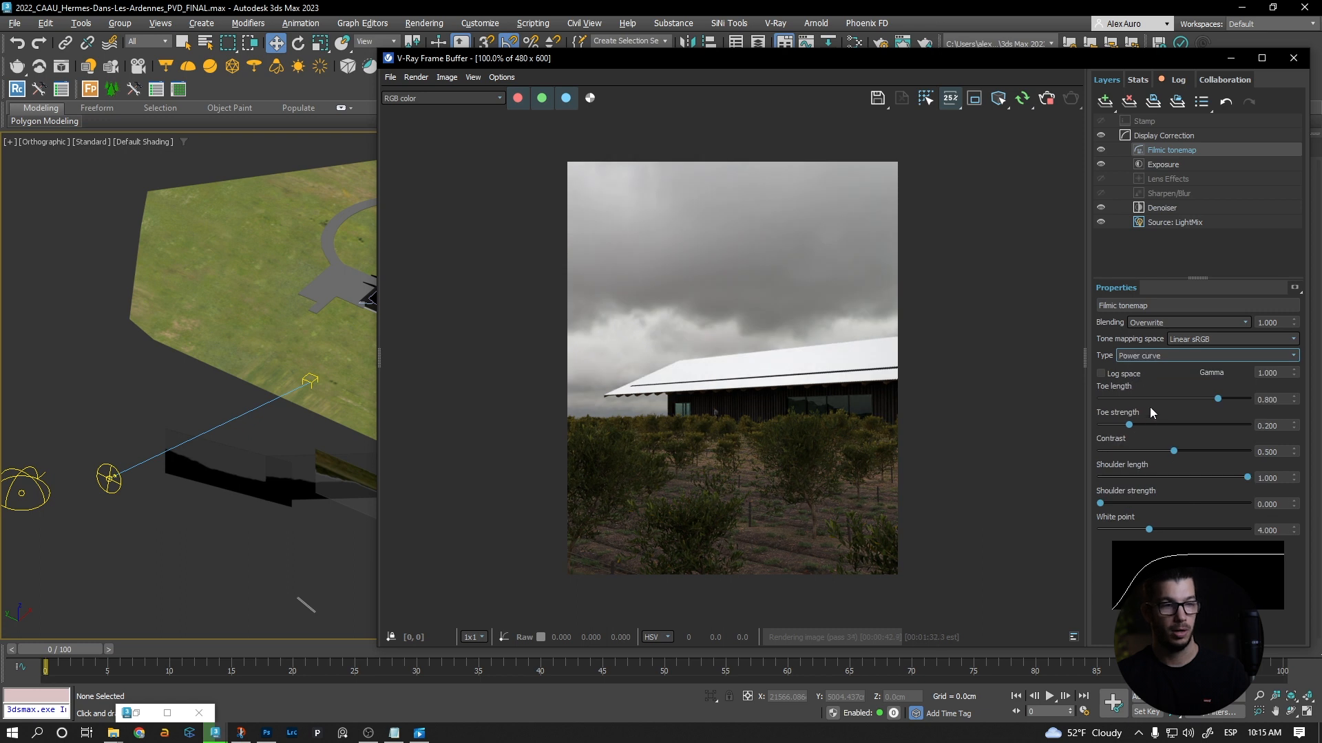
left_click_drag(1101, 502, 1109, 505)
left_click_drag(1131, 427, 1134, 427)
left_click_drag(1134, 424, 1142, 425)
left_click_drag(908, 62, 918, 59)
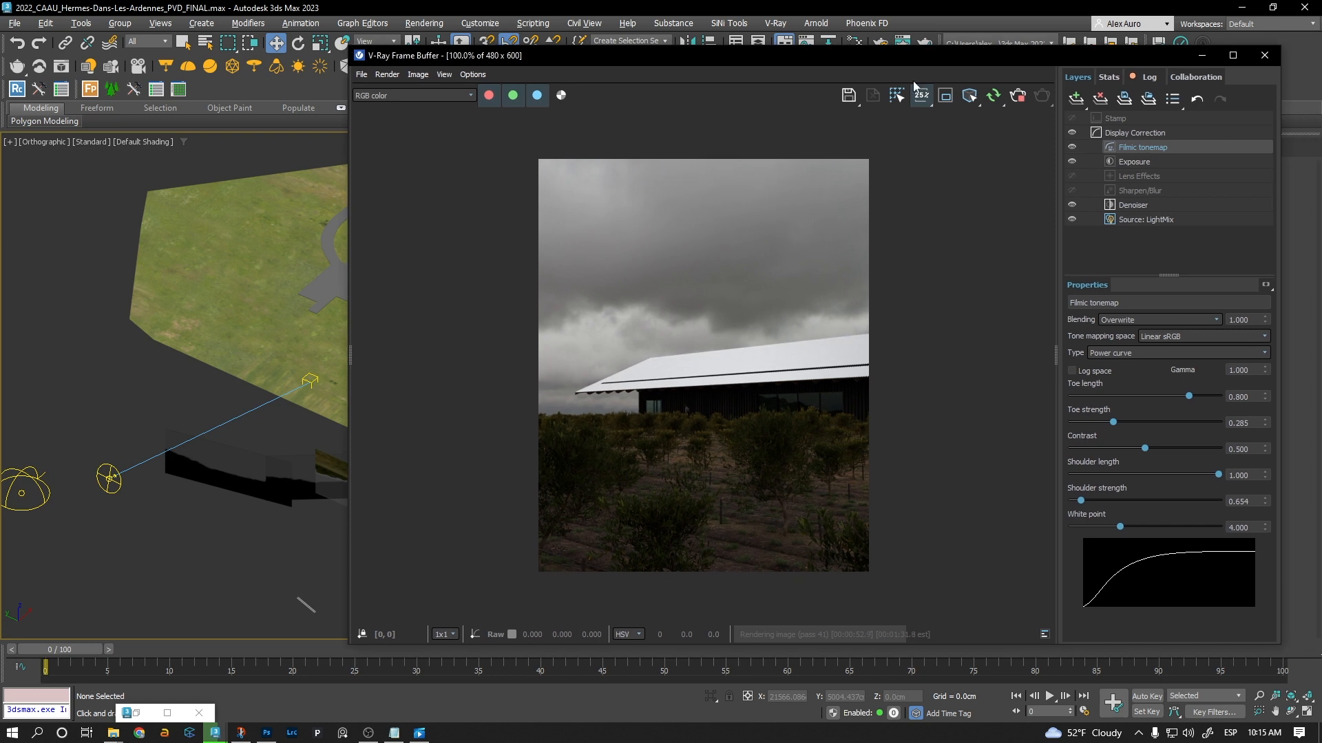
Try LightMix multipliers of 3 and 4 for VraySun-001 and return it to 1
left_click(1163, 218)
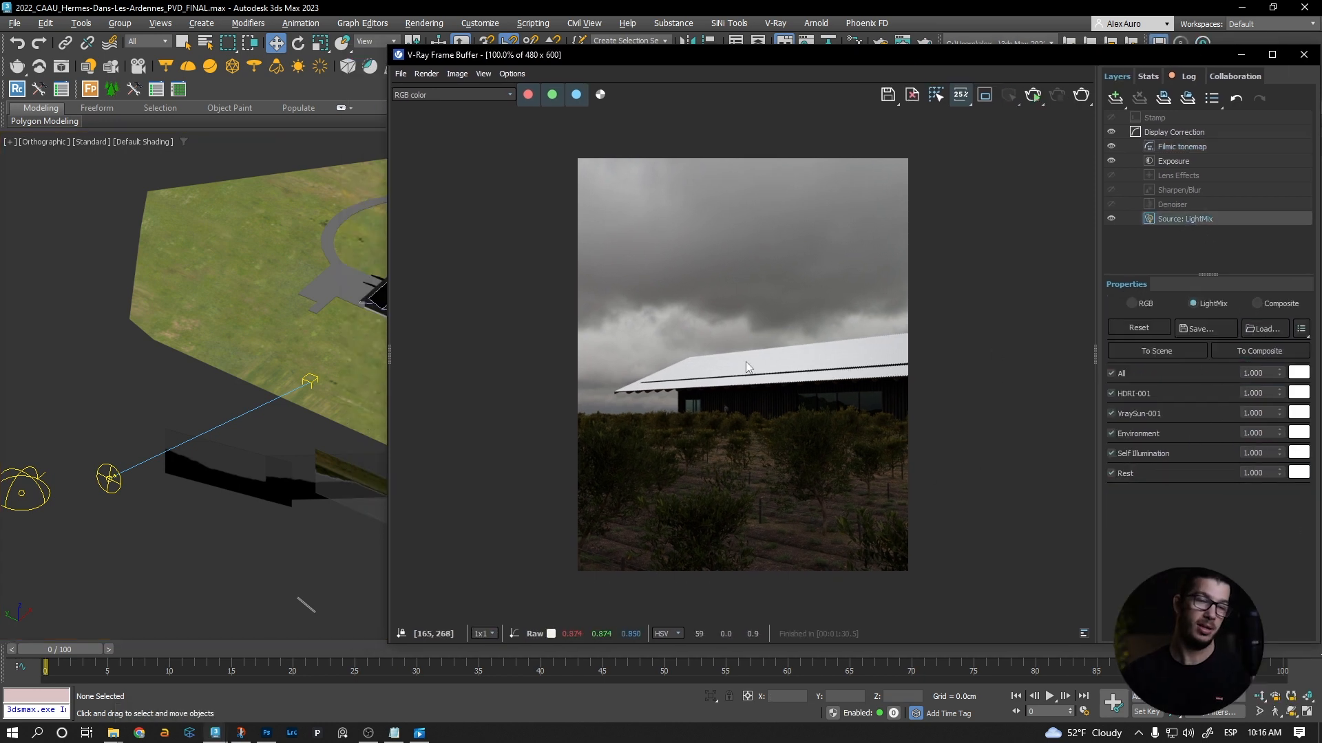
left_click_drag(1265, 413, 1239, 414)
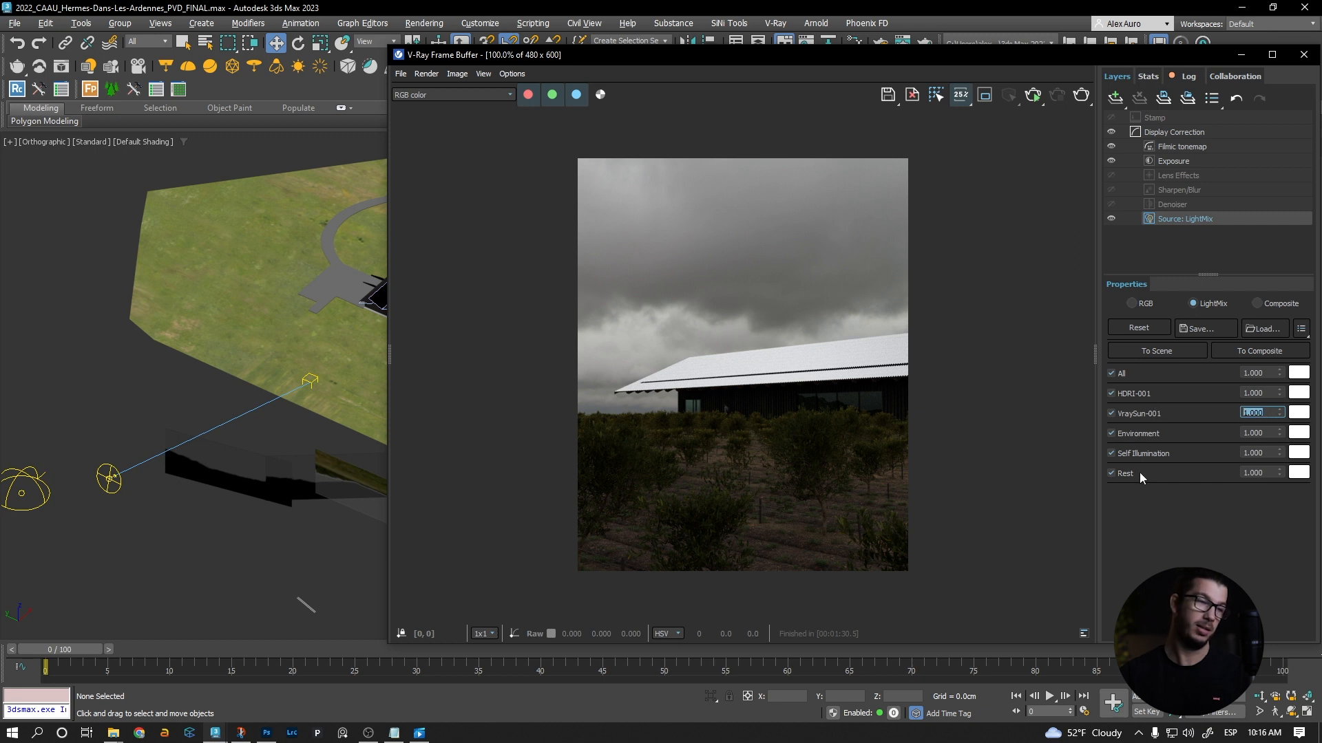
type("3")
key("Return")
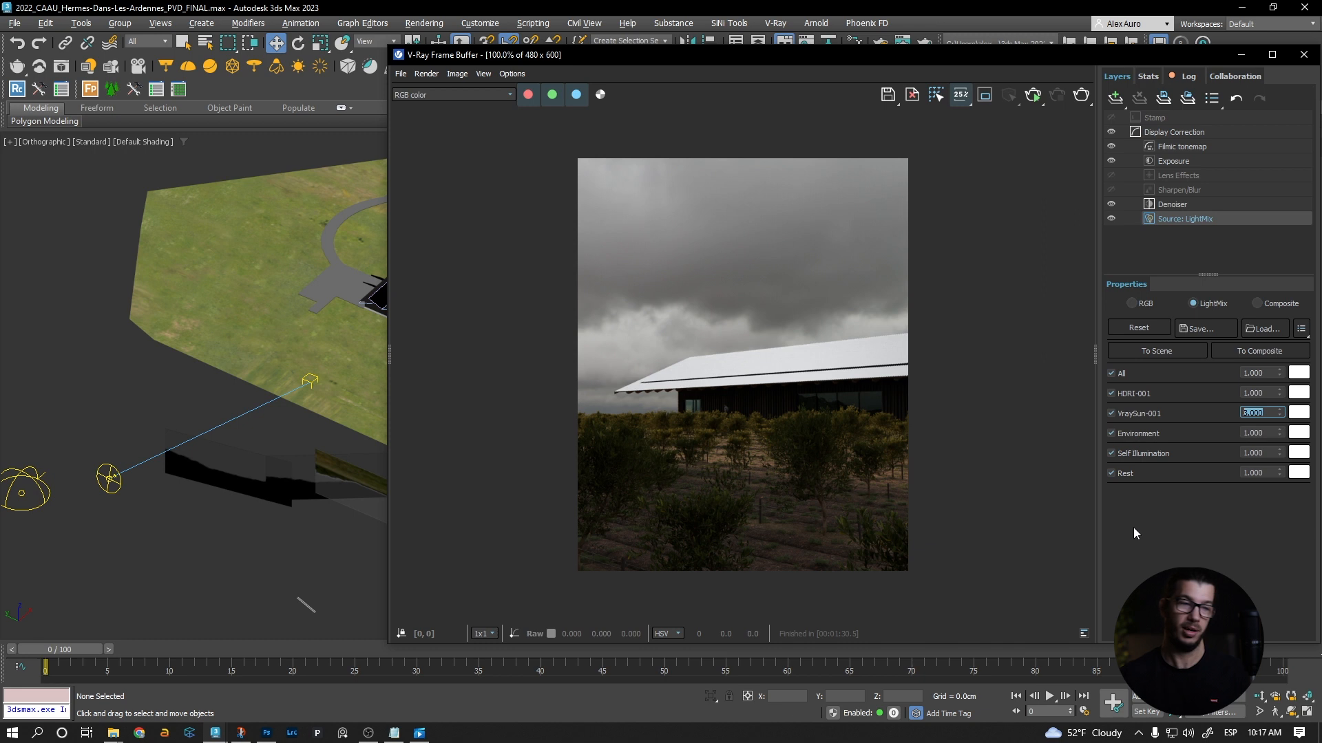
type("4")
key("Return")
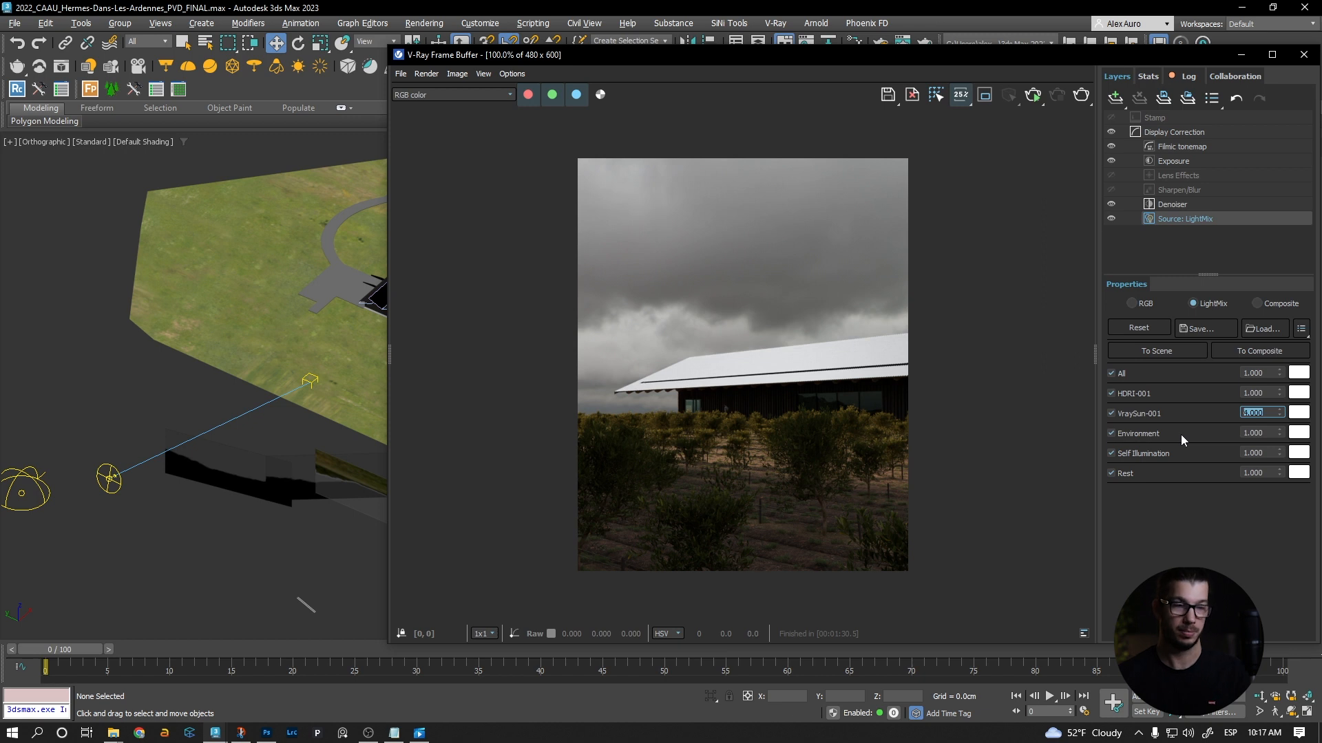
type("1")
key("Return")
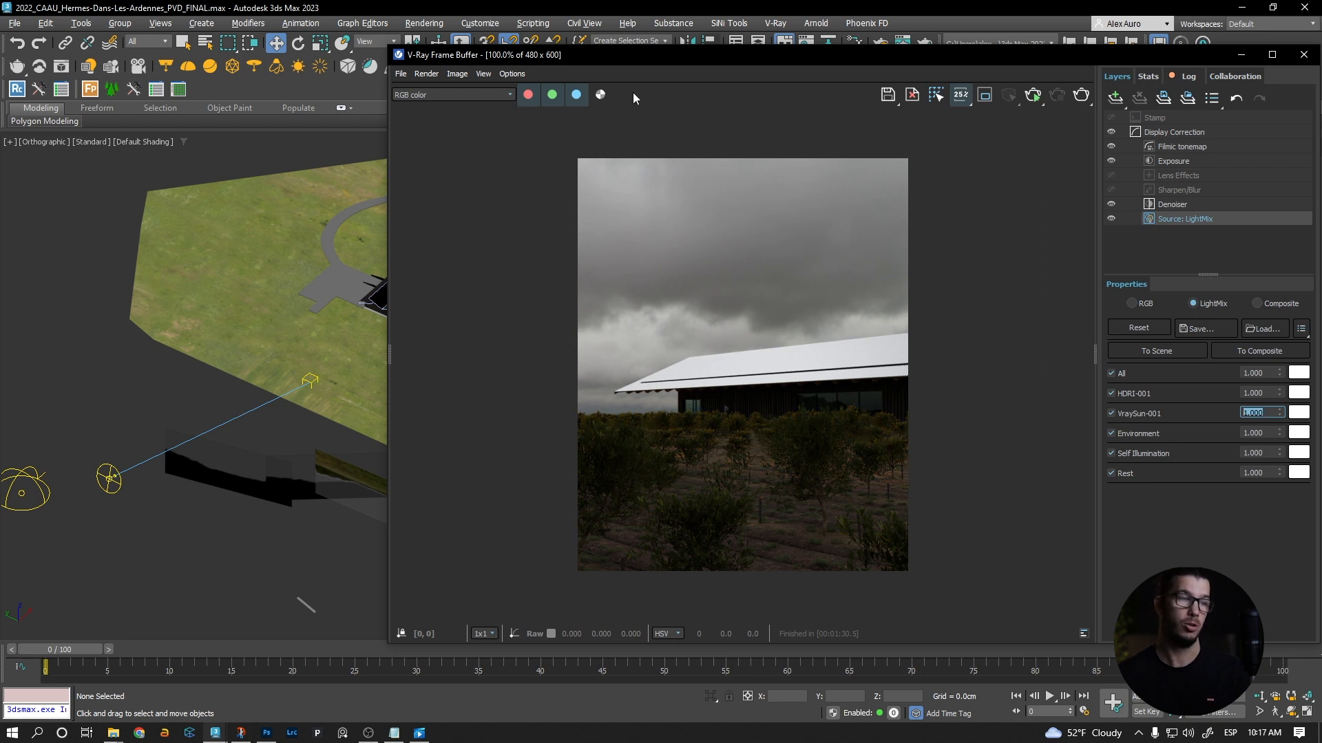
Compare VraySun-001 at a LightMix multiplier of 4 against 1 again, leaving it at 1
left_click_drag(837, 55, 808, 68)
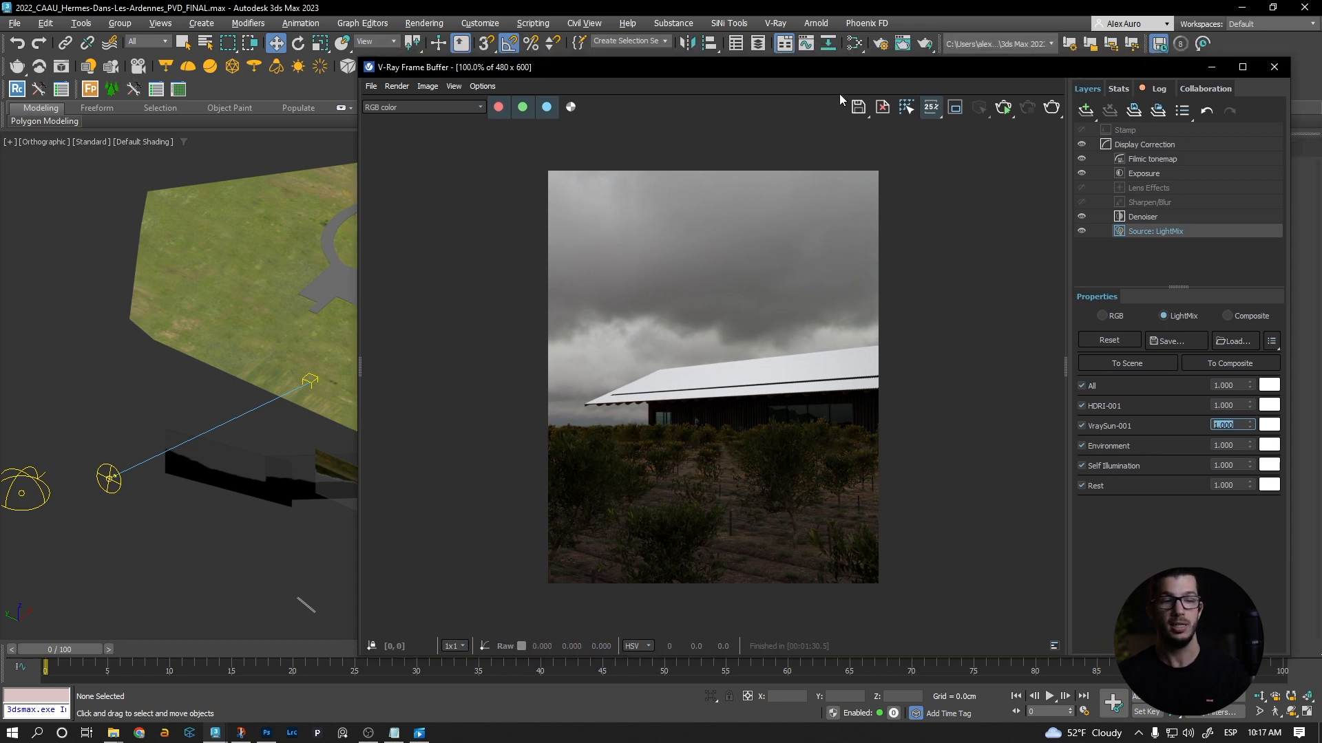
type("4")
key("Return")
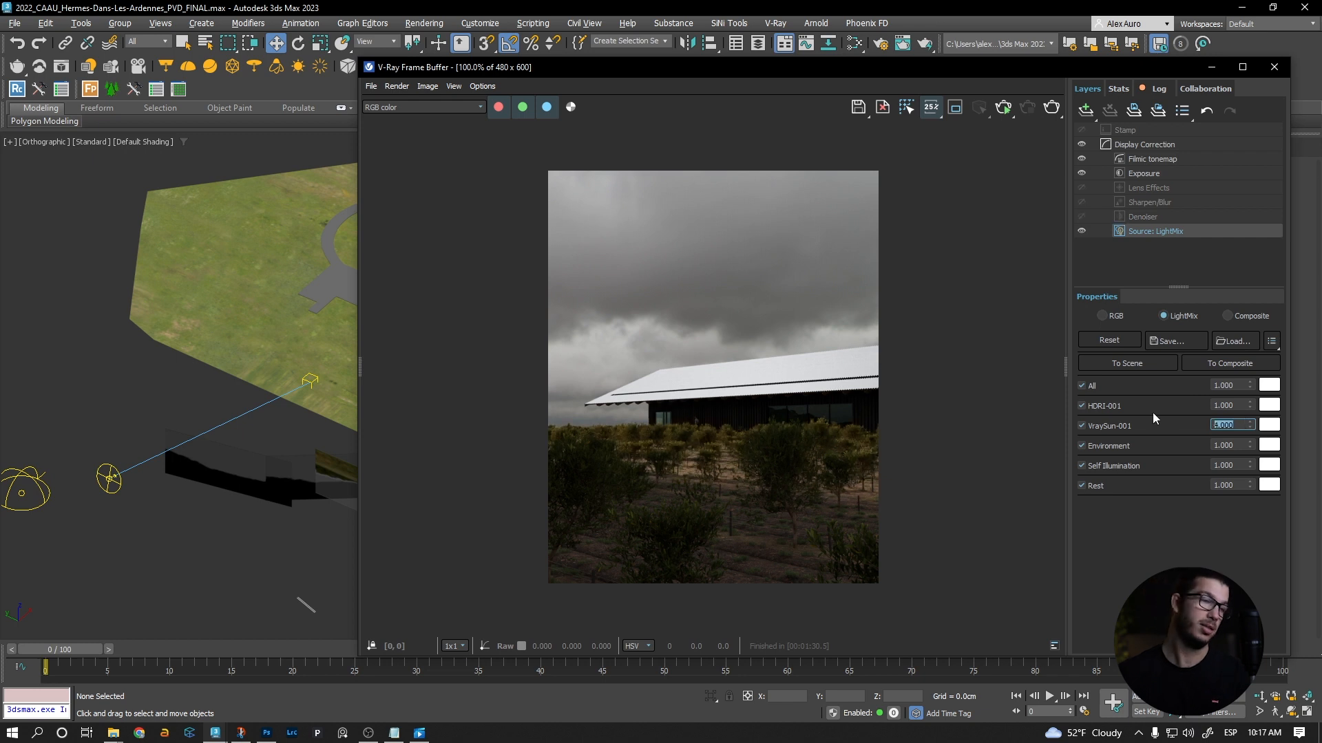
left_click_drag(1004, 72, 1031, 84)
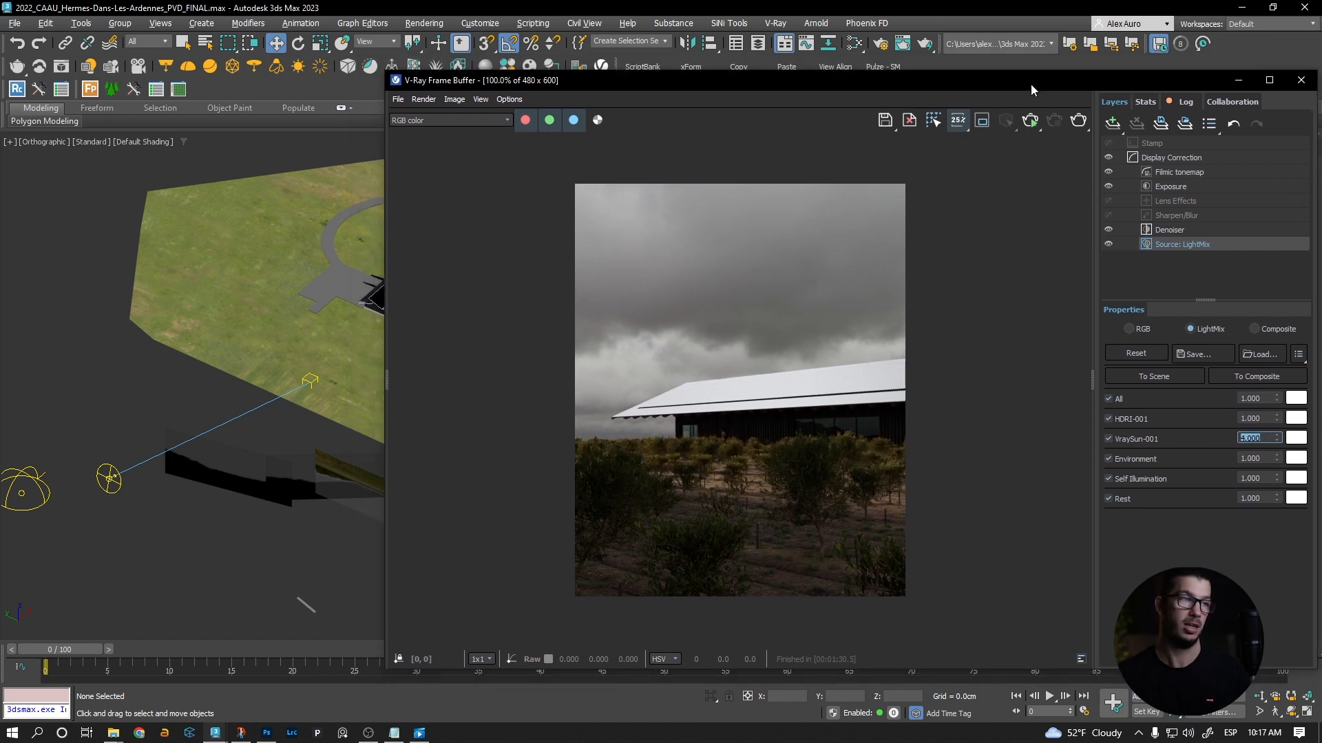
type("1")
key("Return")
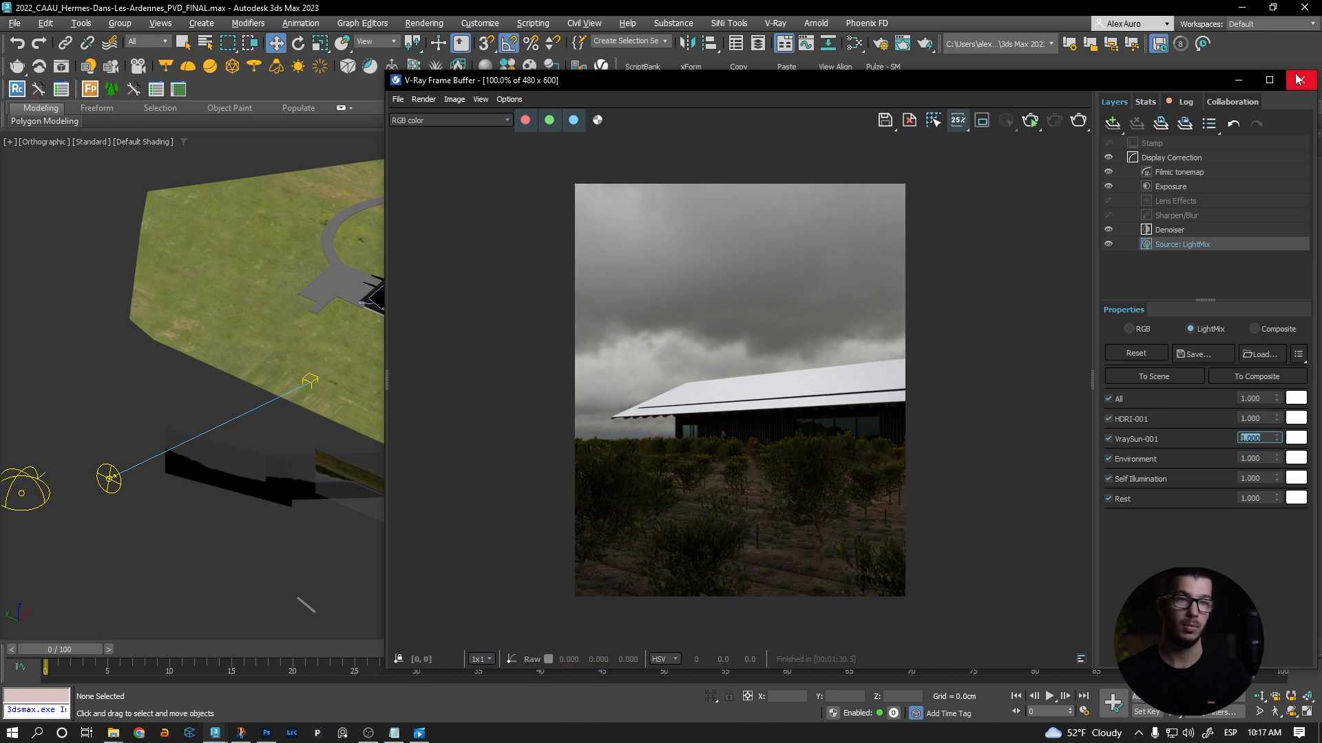
Close the frame buffer, open the Pulze Scene Manager and load the RAZOR setup
left_click(1298, 80)
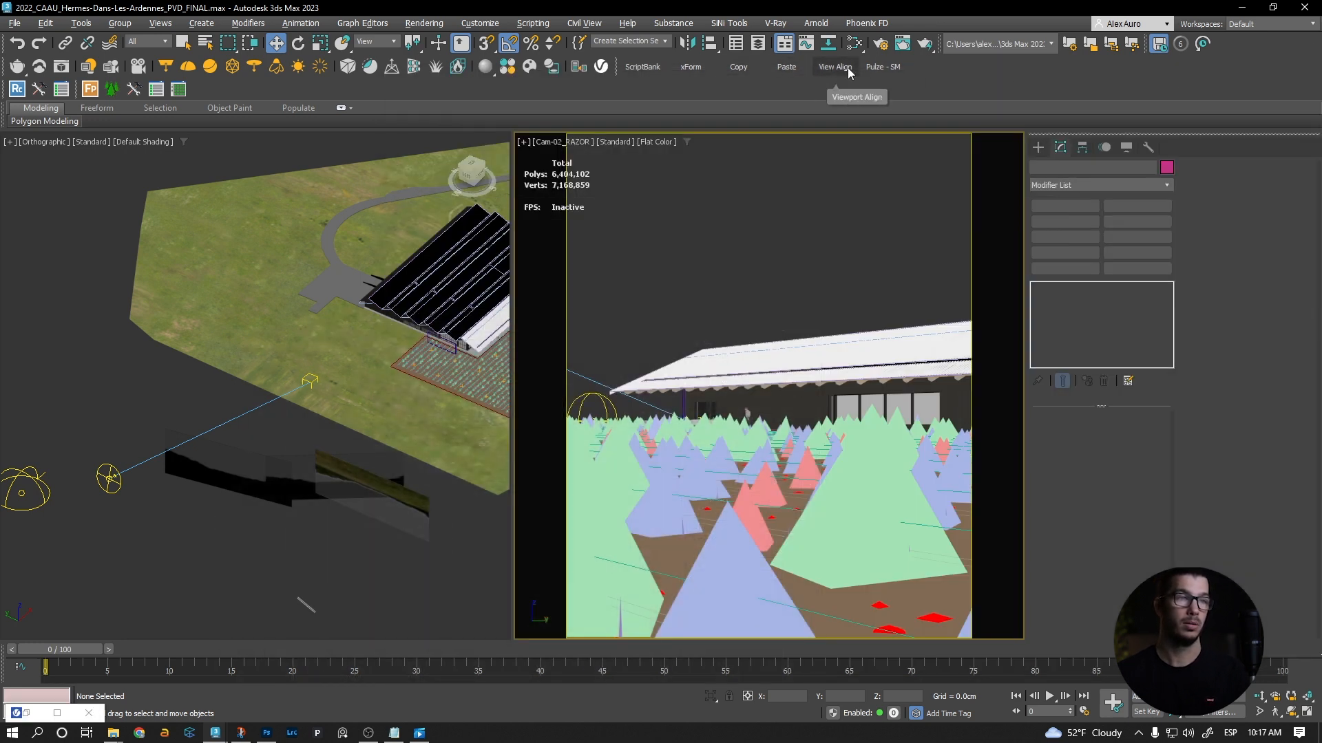
left_click(877, 68)
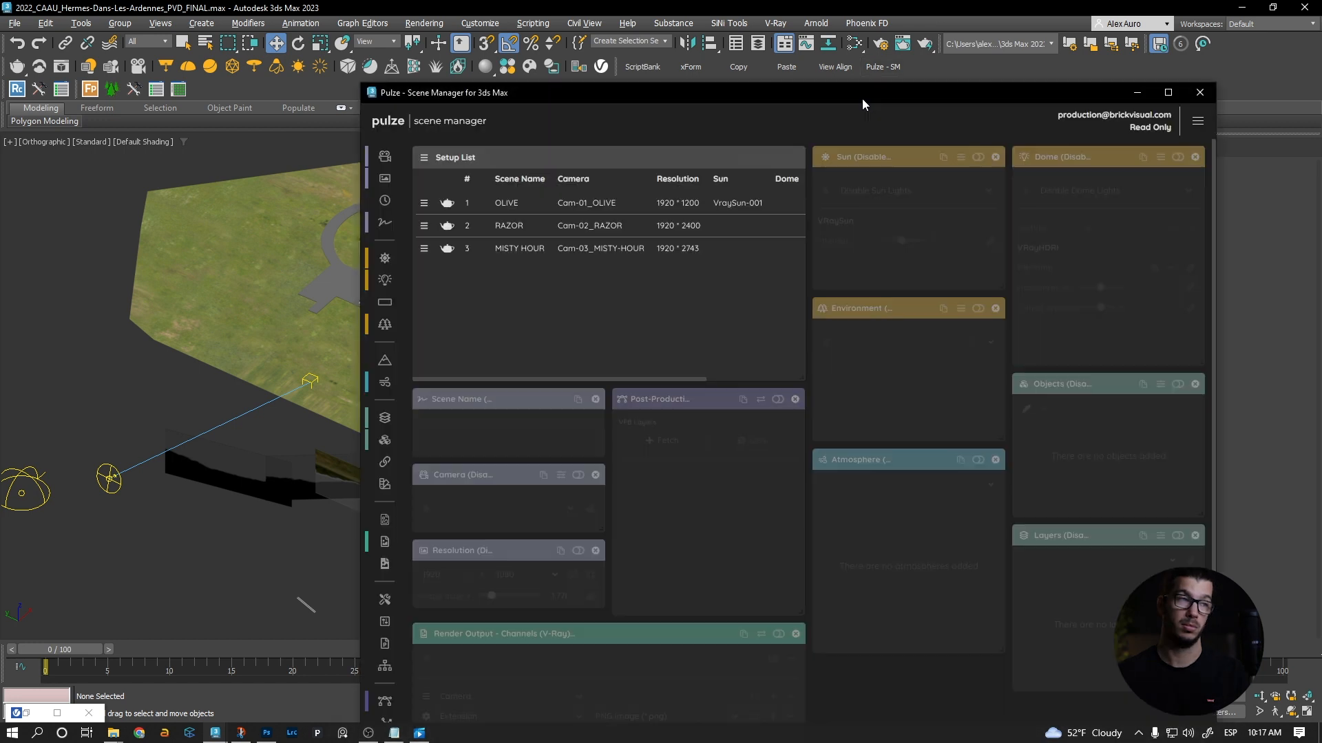
left_click_drag(862, 100, 907, 80)
left_click(580, 210)
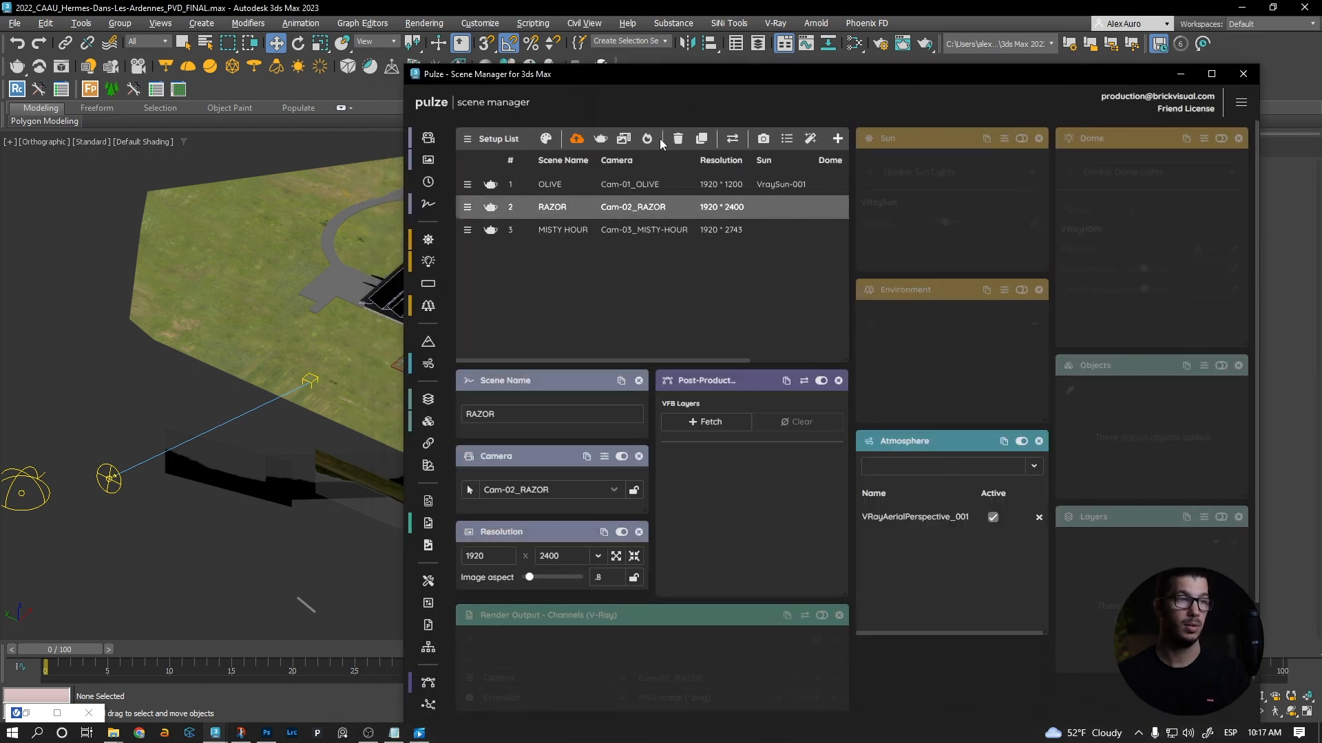
left_click_drag(798, 74, 845, 65)
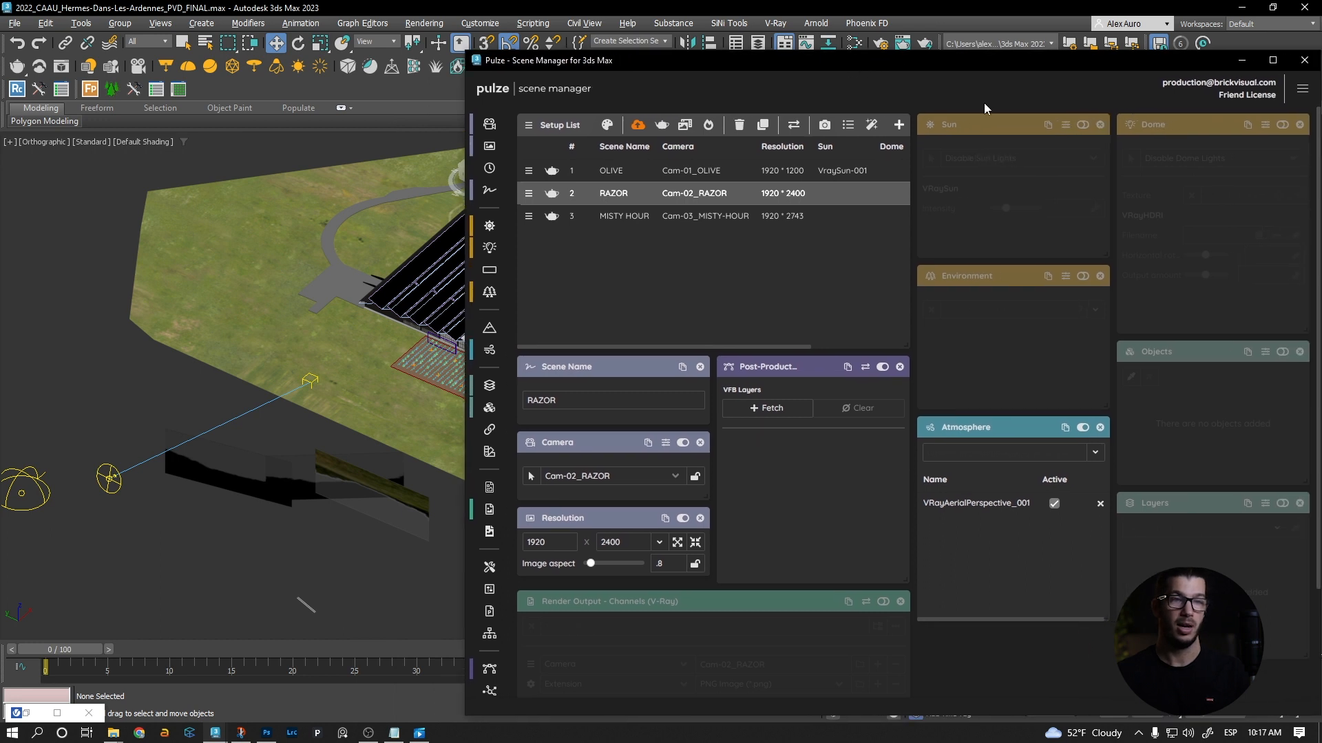
Enable the Sun module for the RAZOR setup, assign VraySun-001 and set its intensity to 4
left_click(1083, 126)
left_click(971, 168)
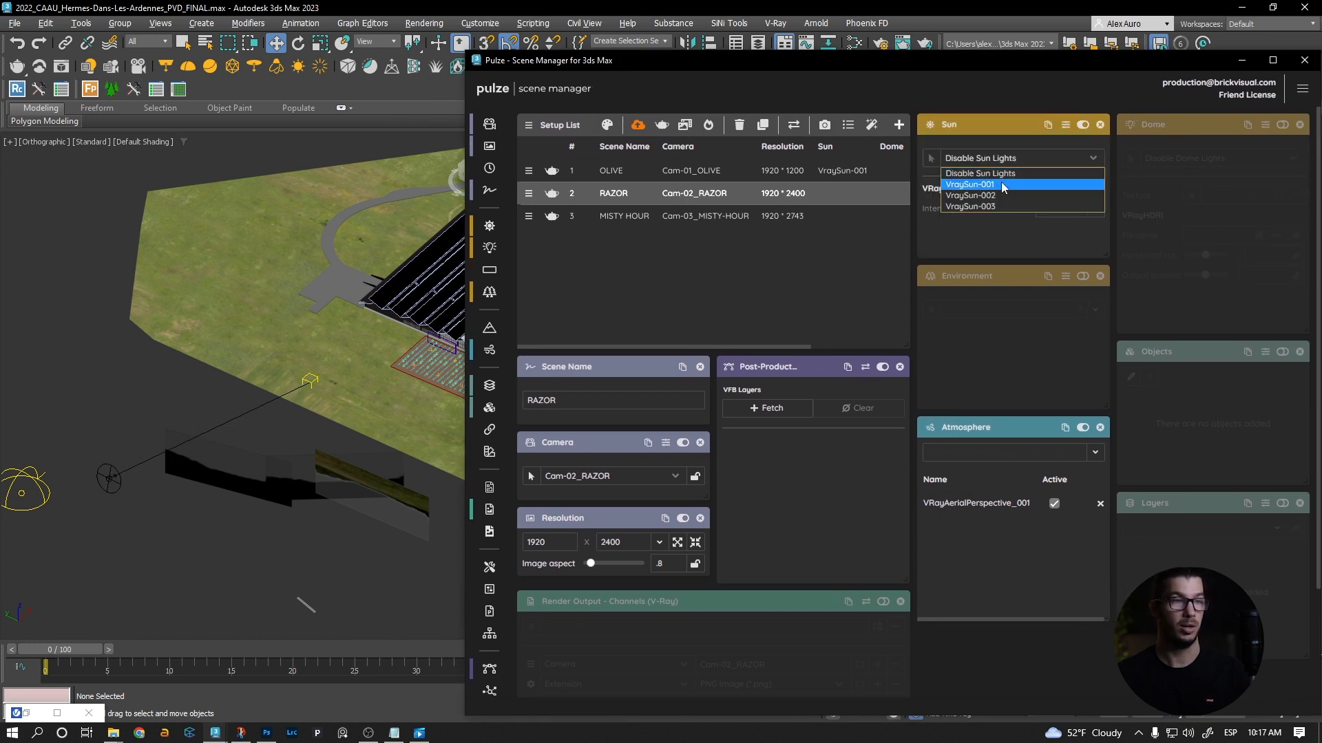
left_click(1001, 182)
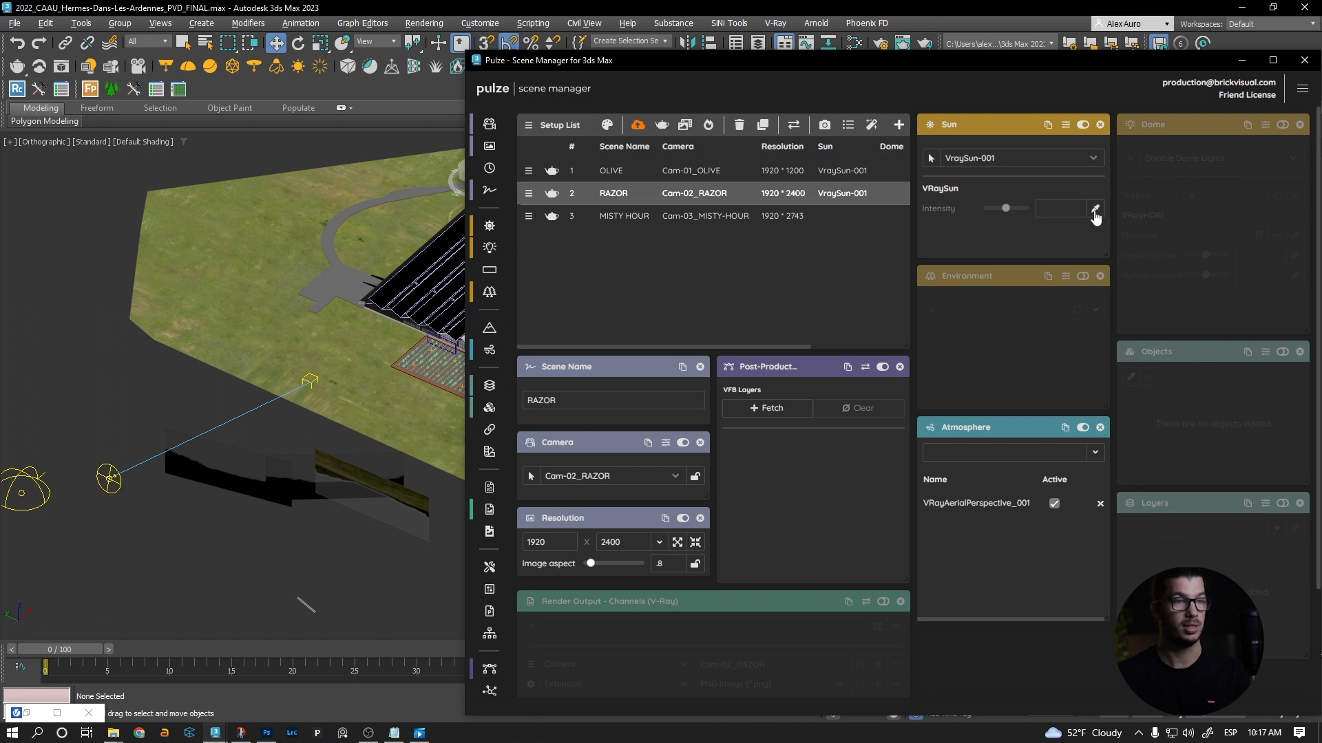
type("4")
key("Return")
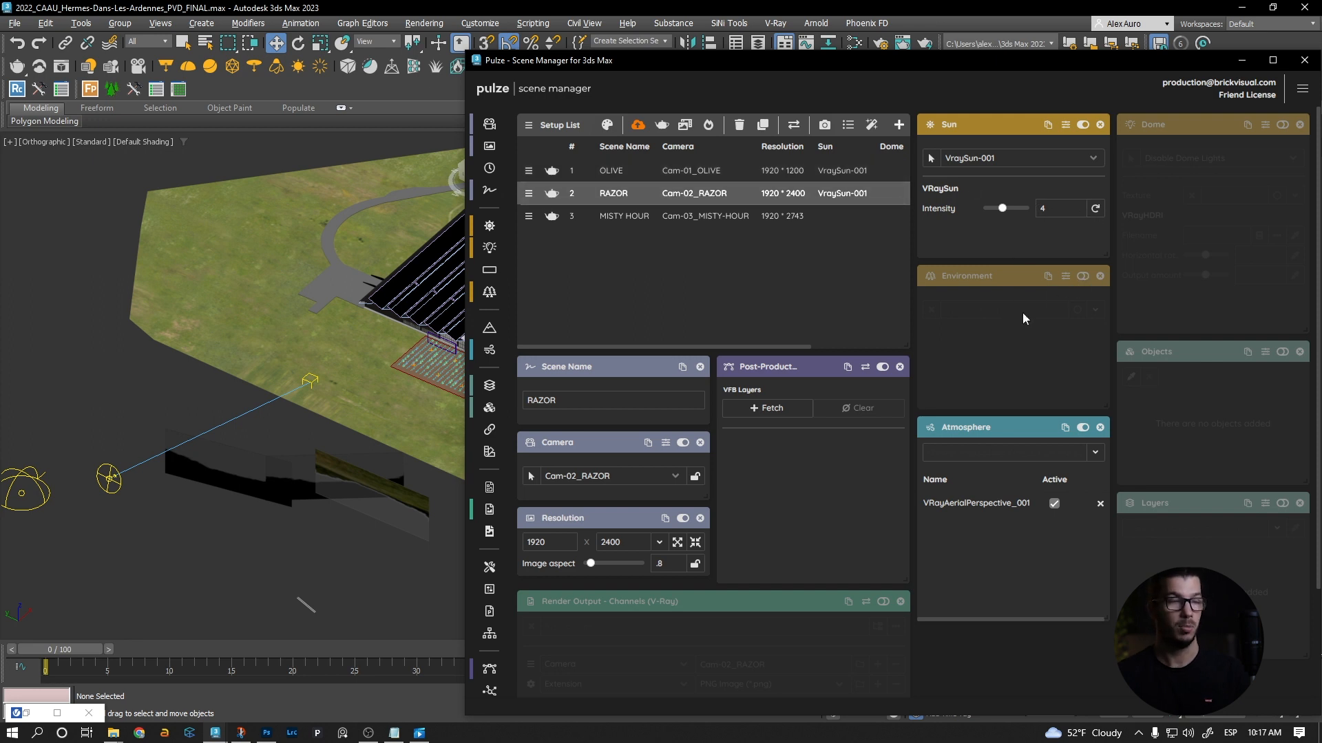
left_click(1083, 277)
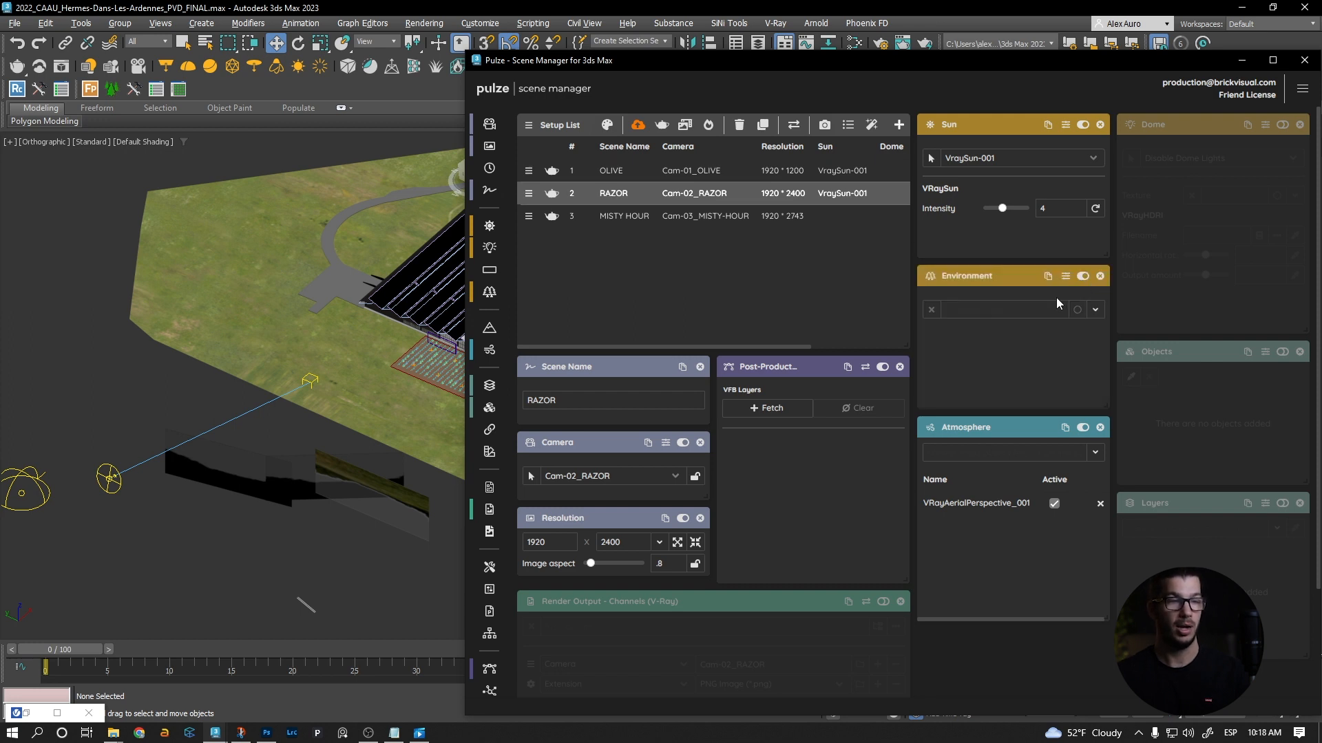
left_click(1095, 311)
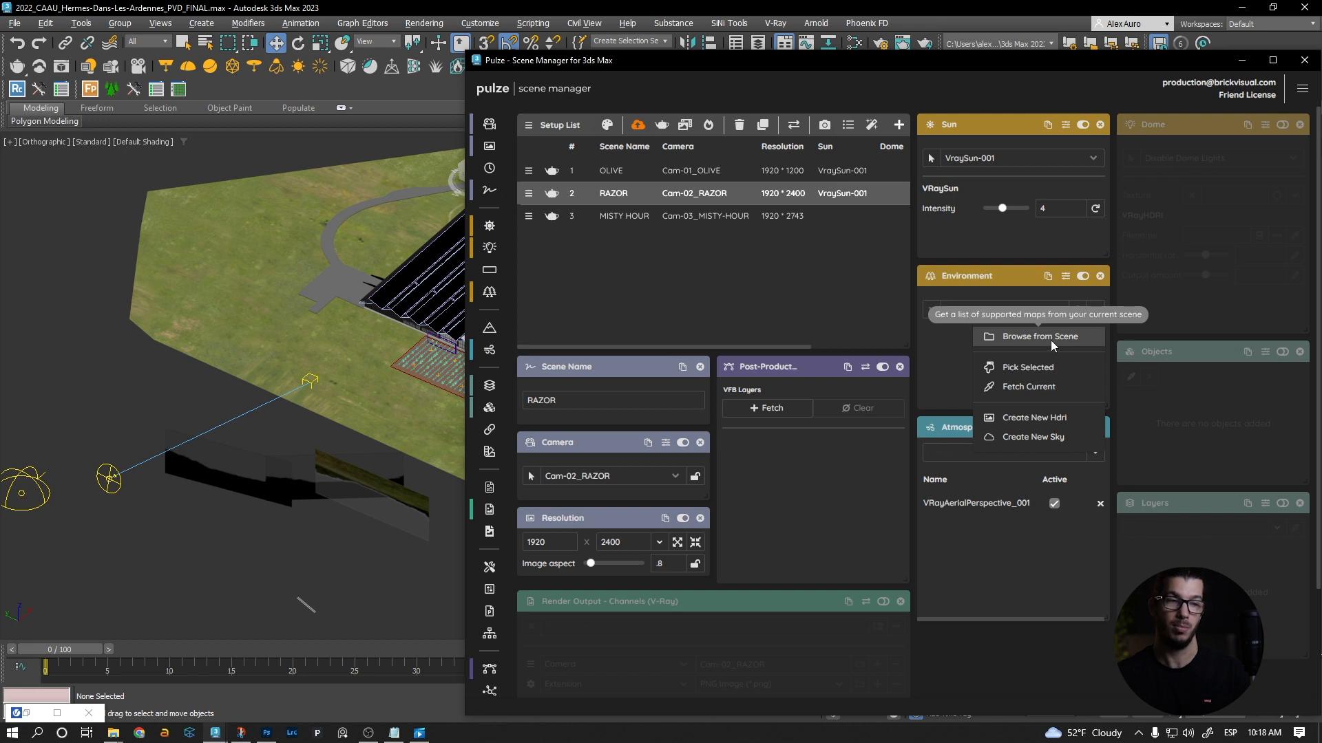
left_click(942, 356)
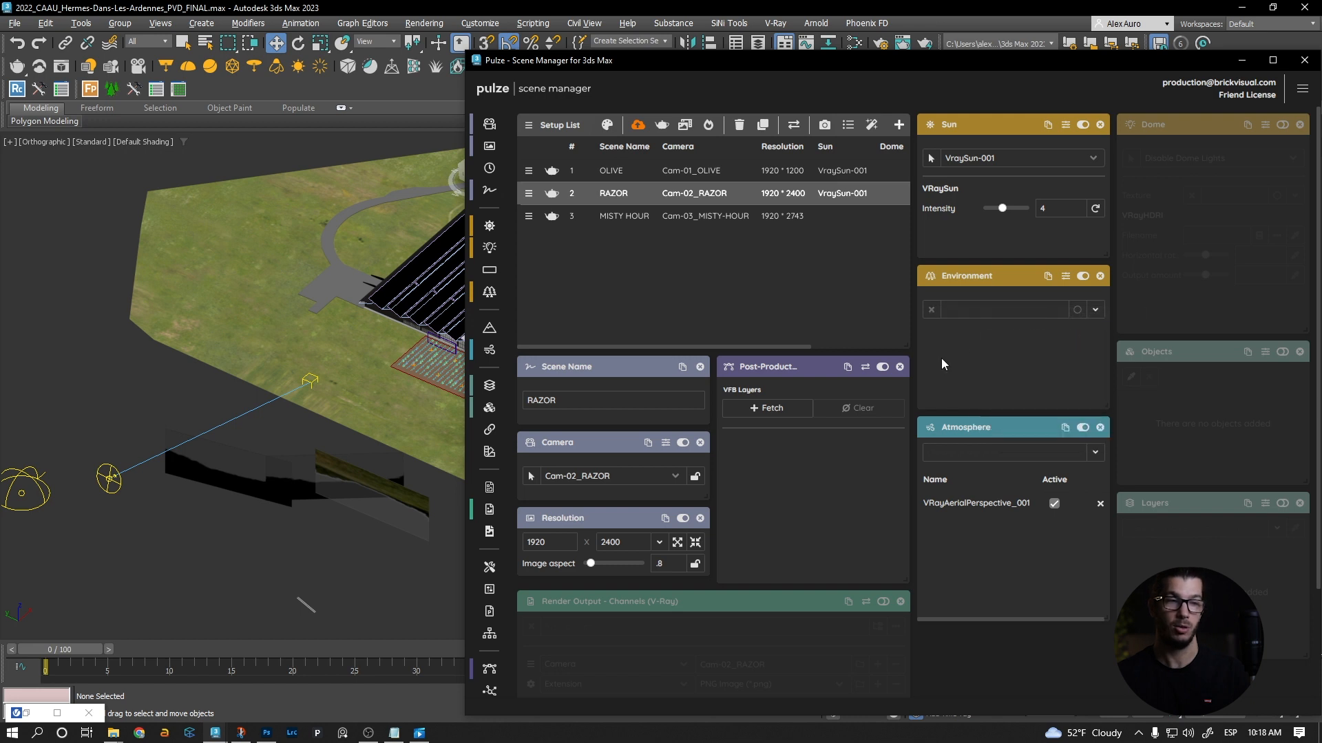
left_click(1082, 277)
Enable the Dome module for the RAZOR setup with HDRI-001 and fetch the frame buffer layers into its Post-Production module
left_click(1282, 125)
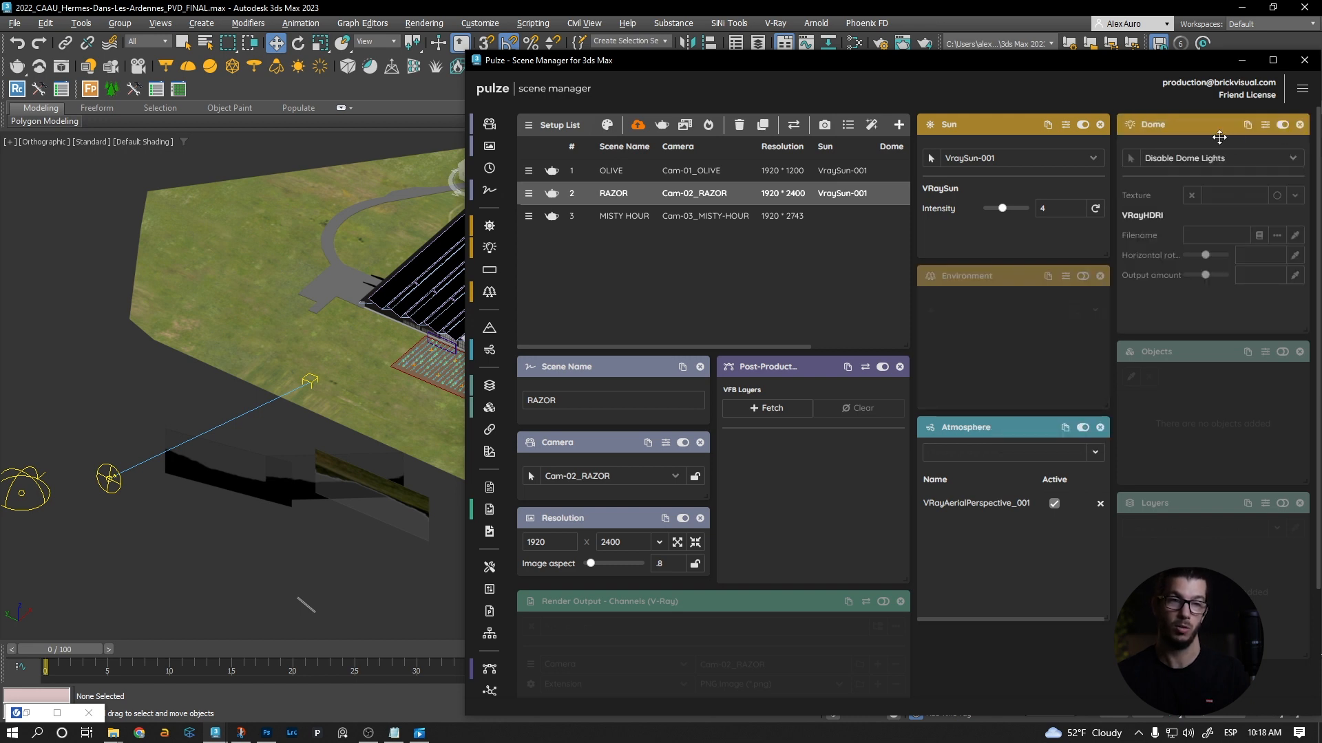
left_click(1289, 160)
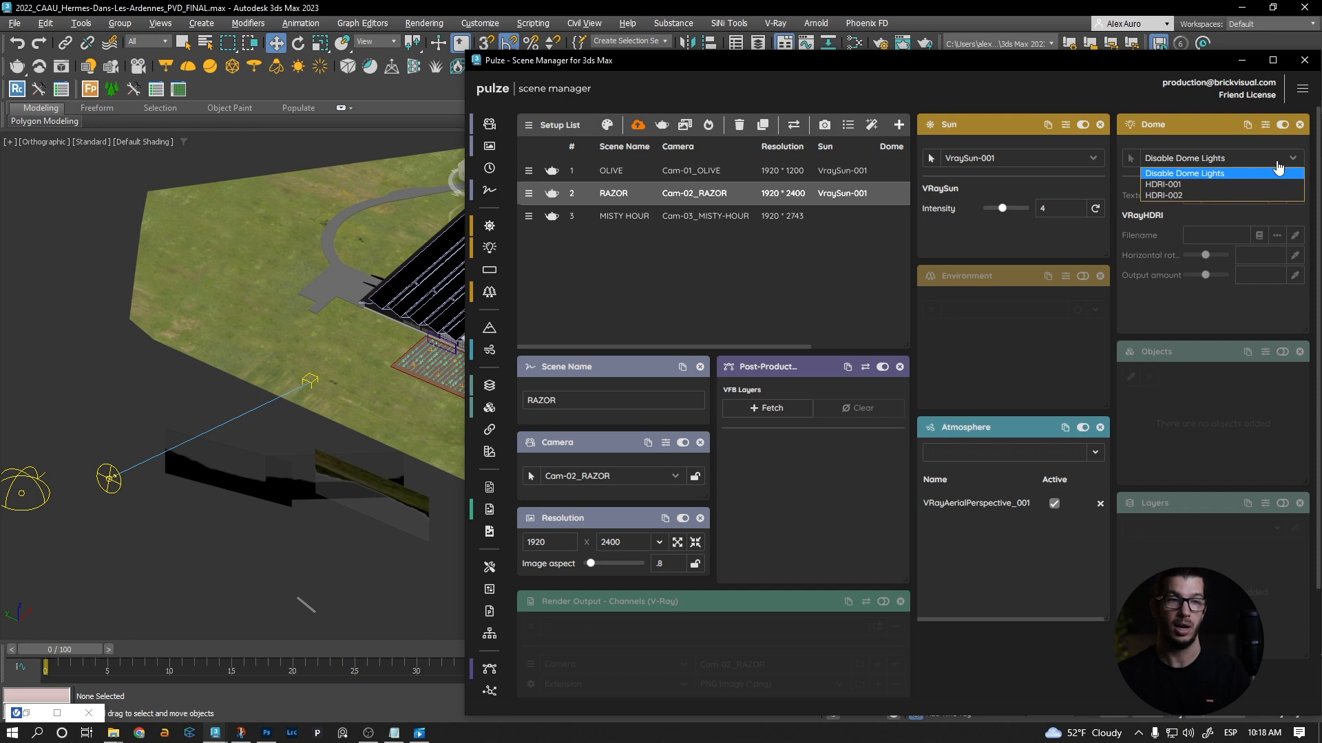
left_click(1188, 184)
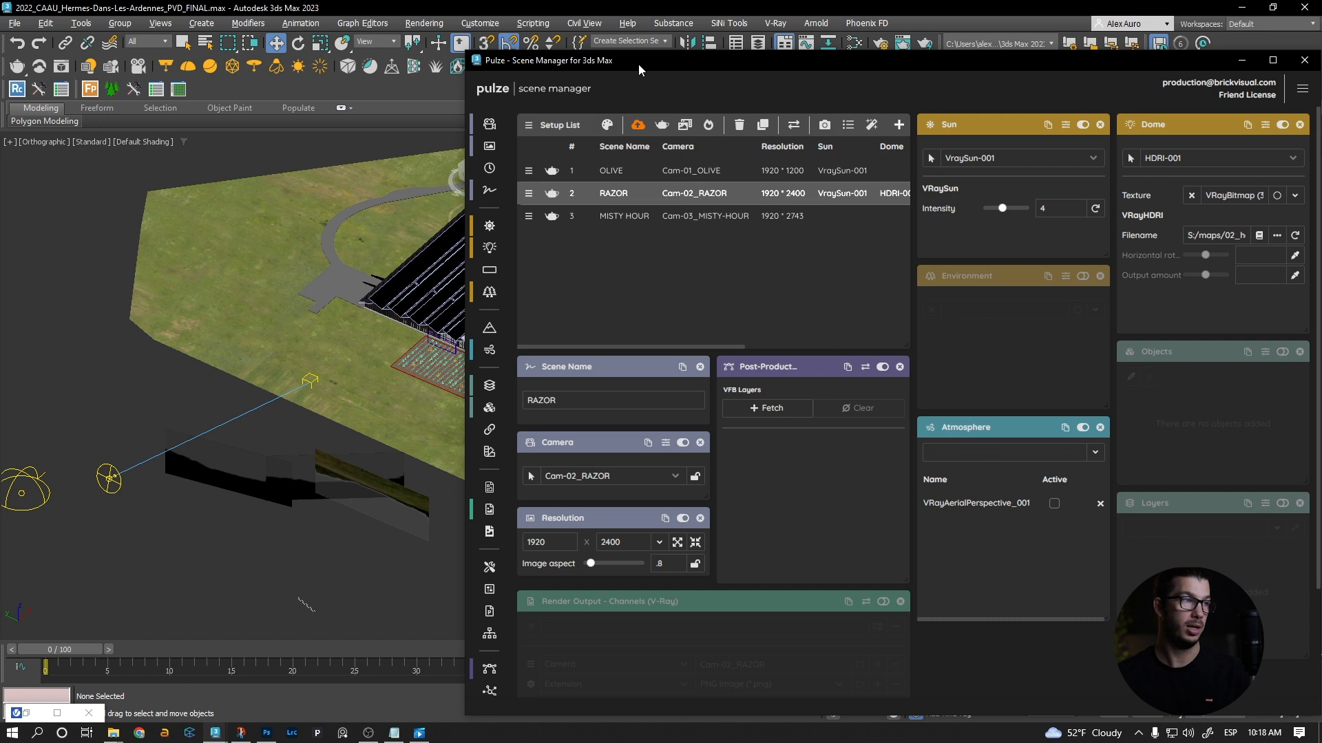
left_click_drag(638, 64, 638, 70)
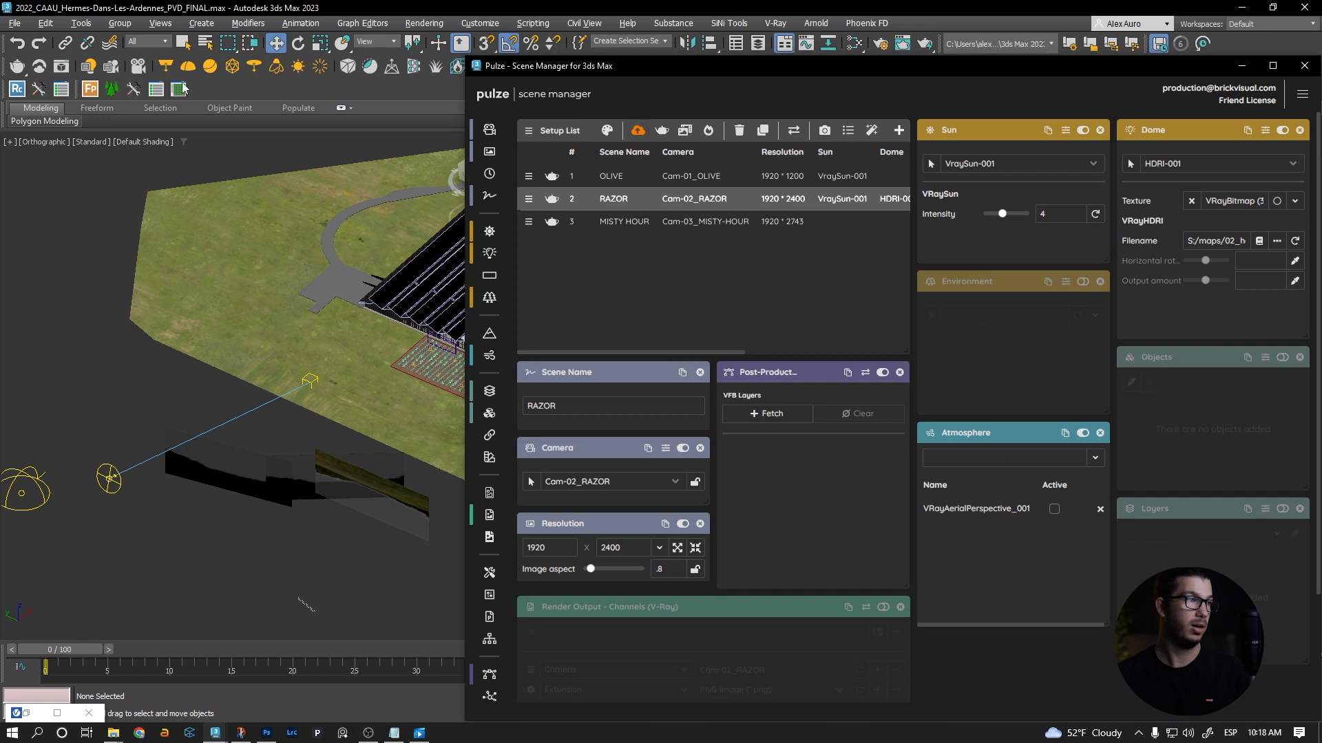
left_click(783, 415)
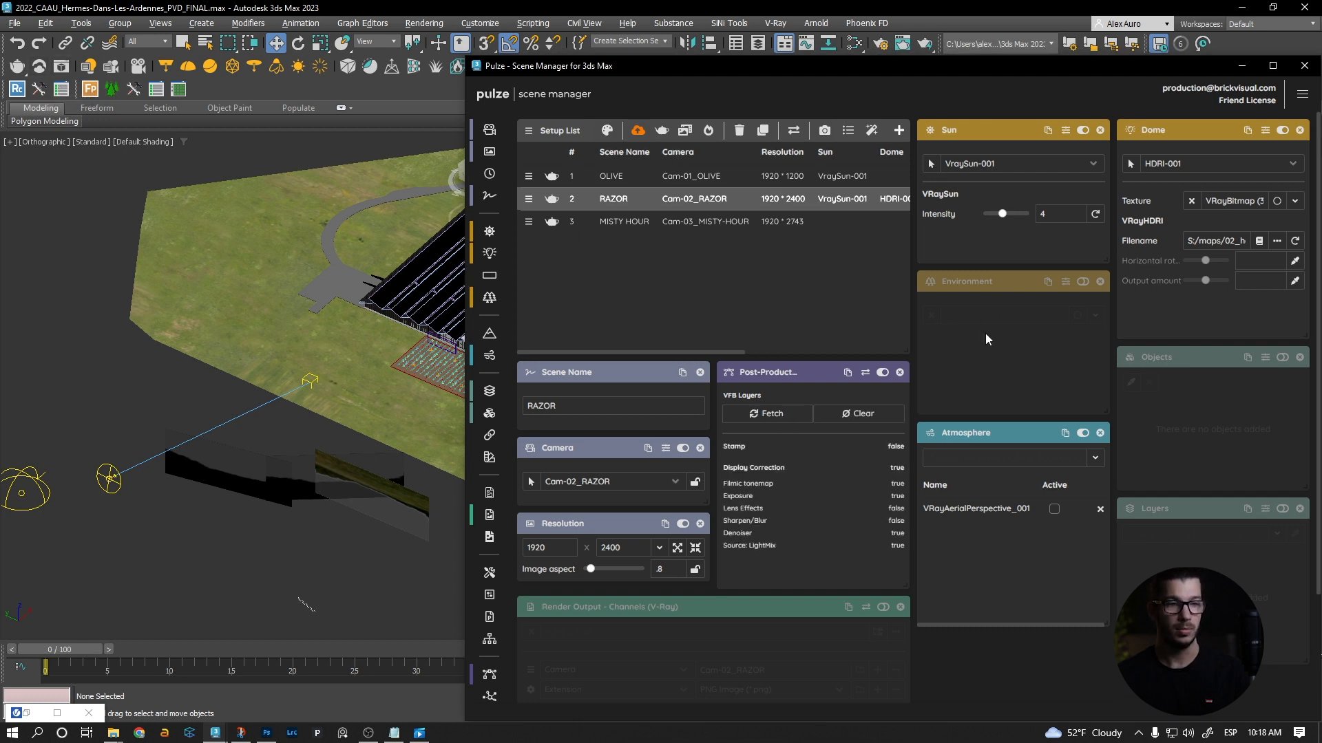
Switch between the OLIVE and RAZOR setups to compare their stored settings, ending on RAZOR
left_click(696, 179)
left_click(692, 191)
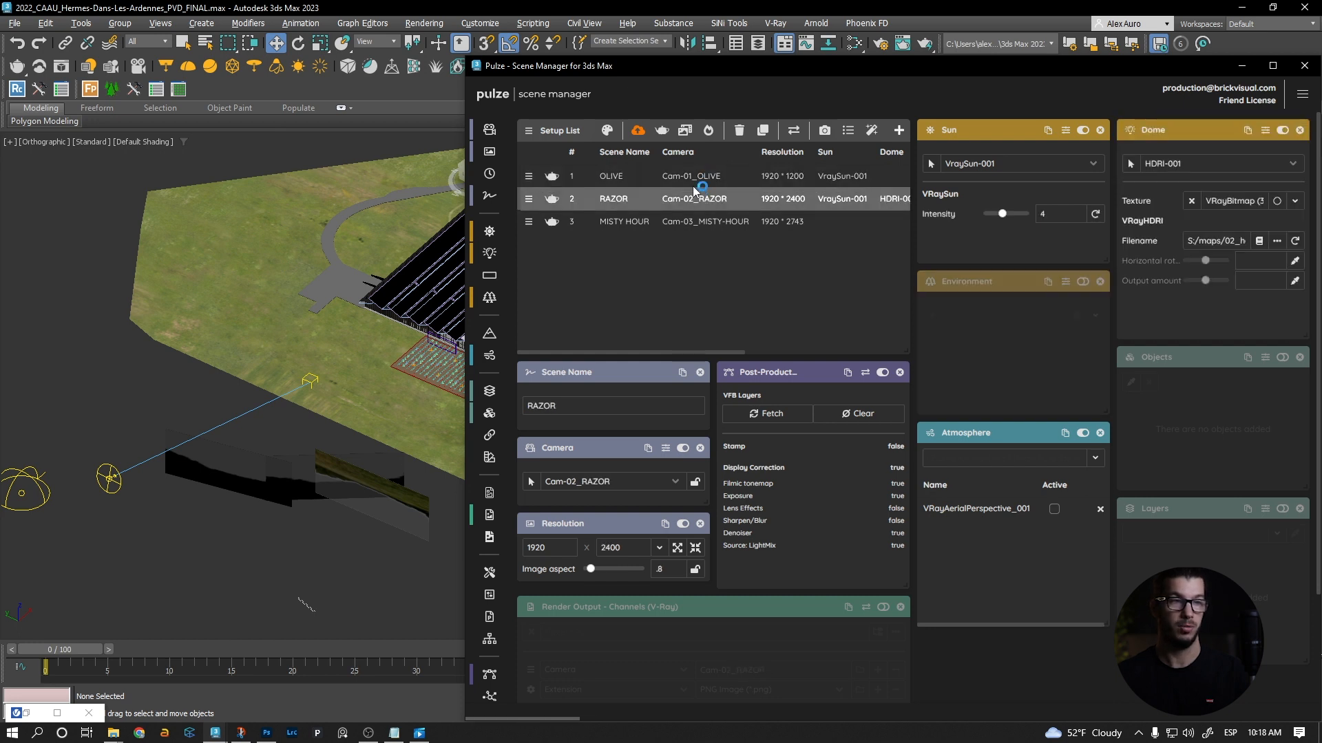
left_click(696, 176)
left_click(693, 194)
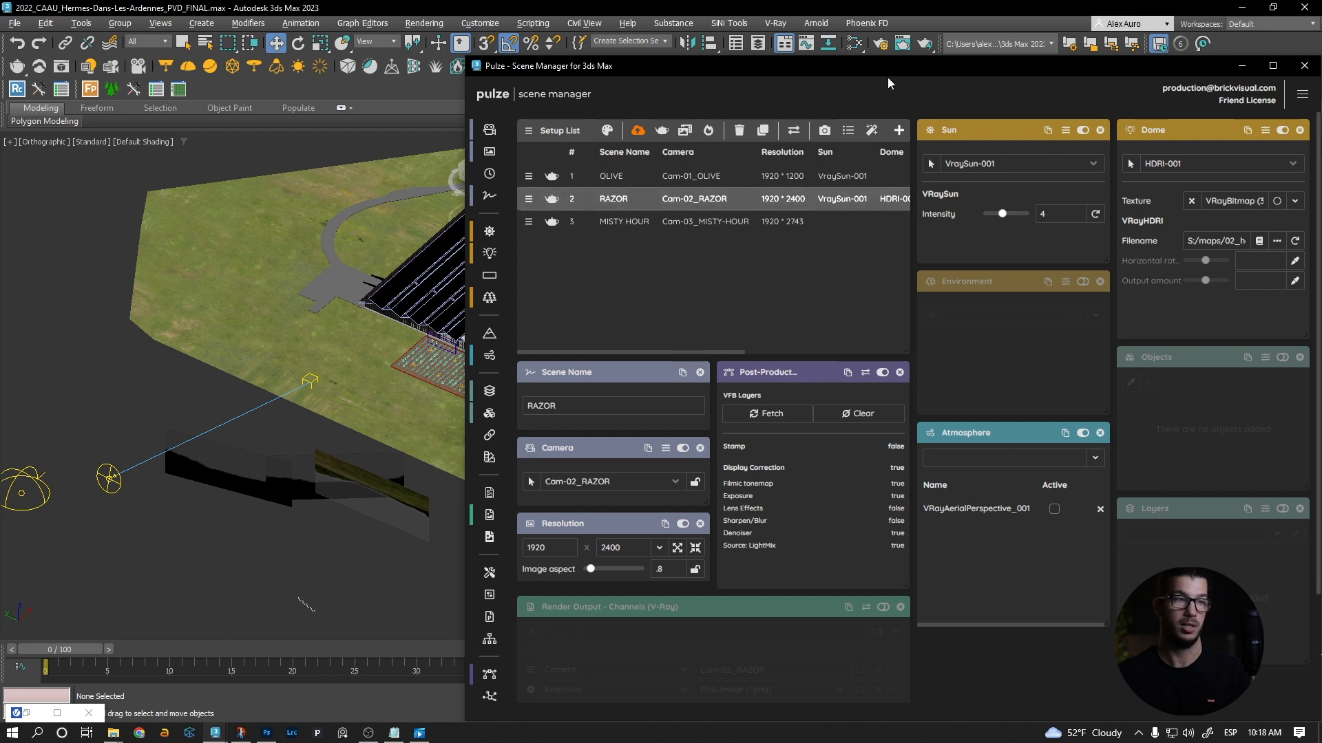
Examine the Source: LightMix layer in the V-Ray Frame Buffer, and close both the frame buffer and the Scene Manager
left_click(69, 69)
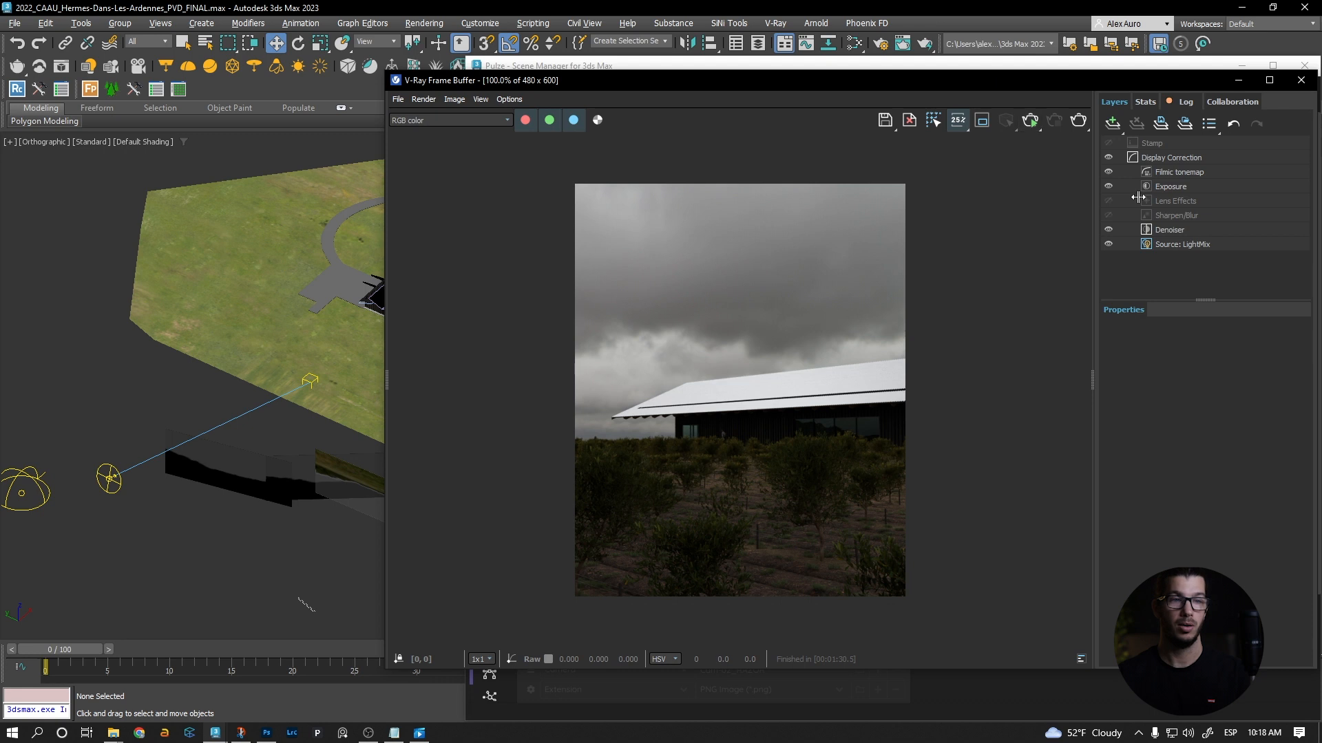
left_click(1197, 245)
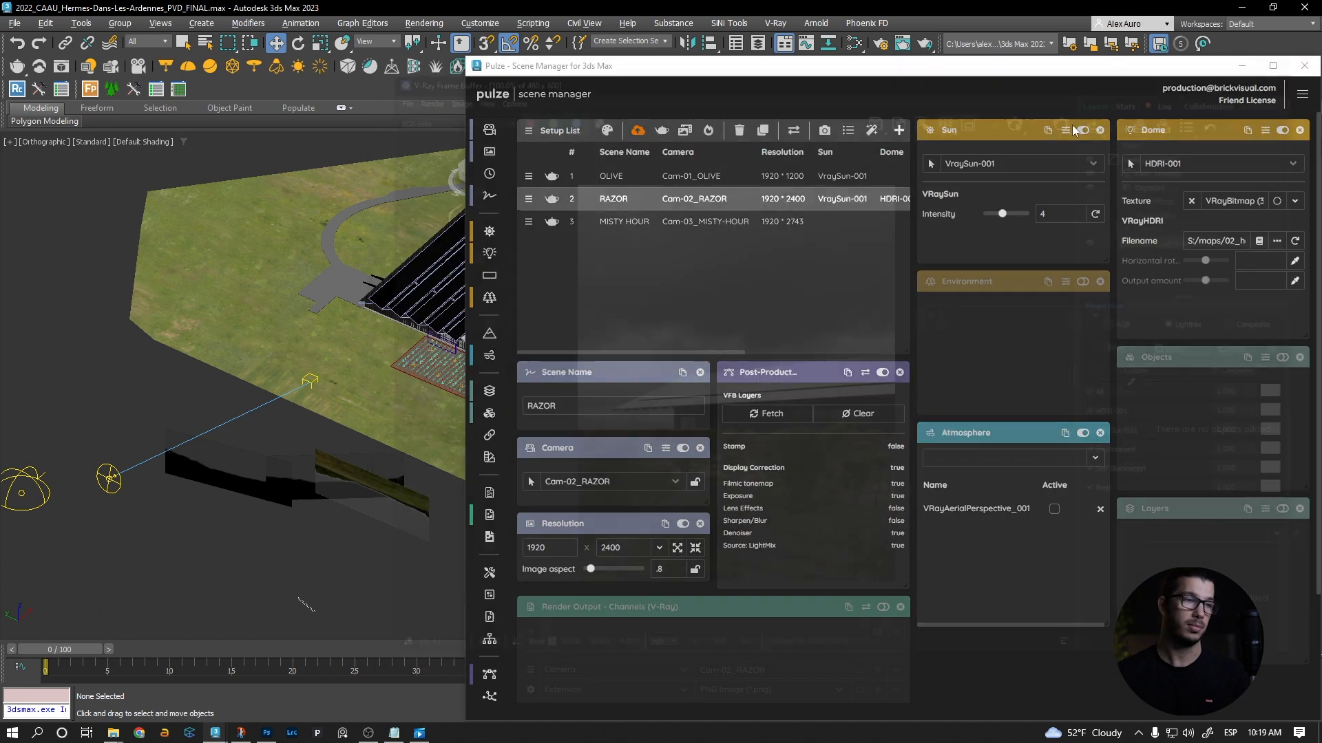
left_click(1293, 74)
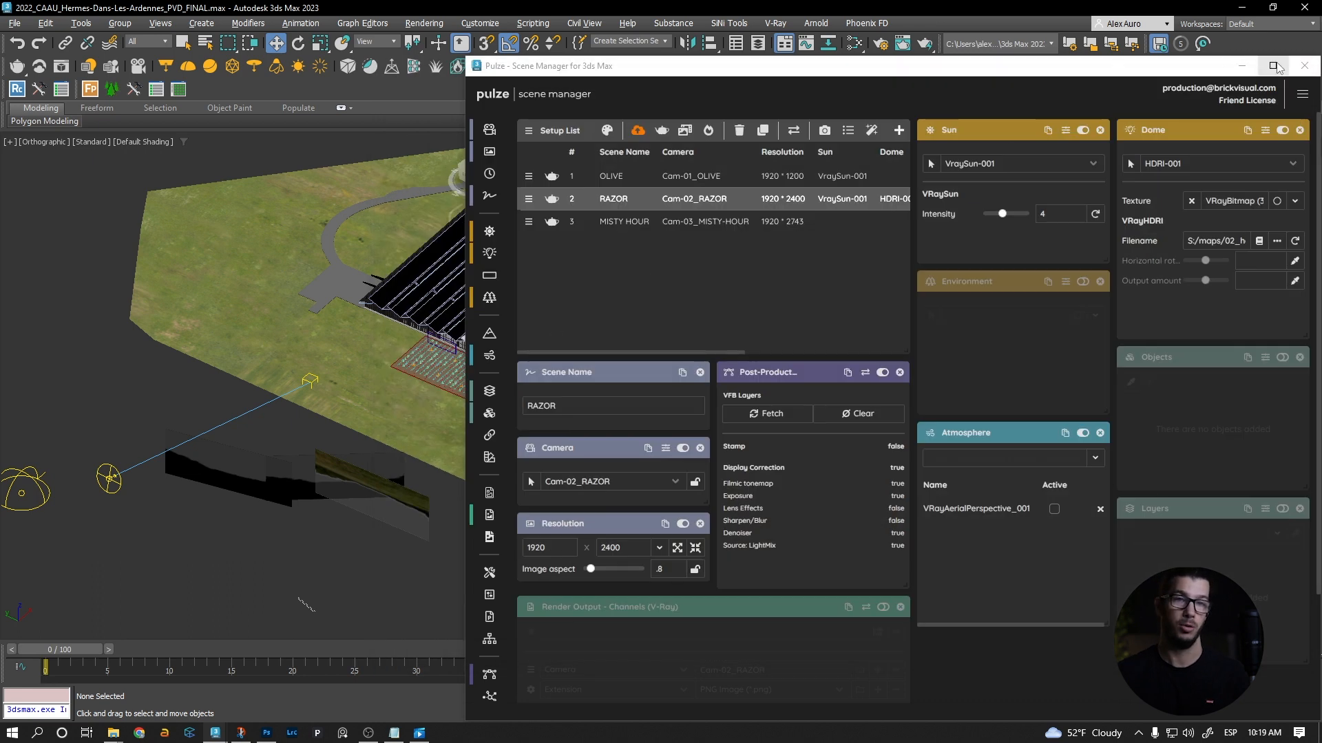
left_click(1303, 65)
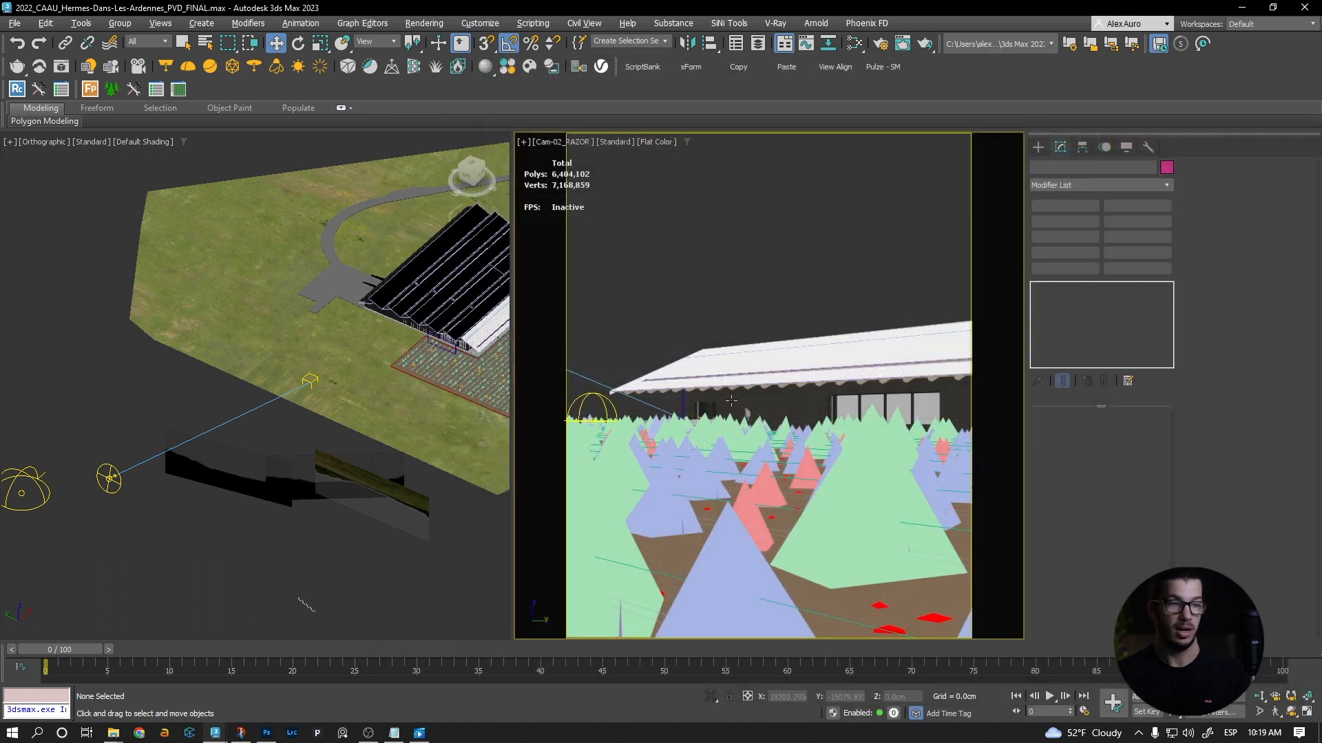
Select the walking man Male_BUS_04 in the RAZOR camera view and frame him closely in the orthographic view
left_click(747, 417)
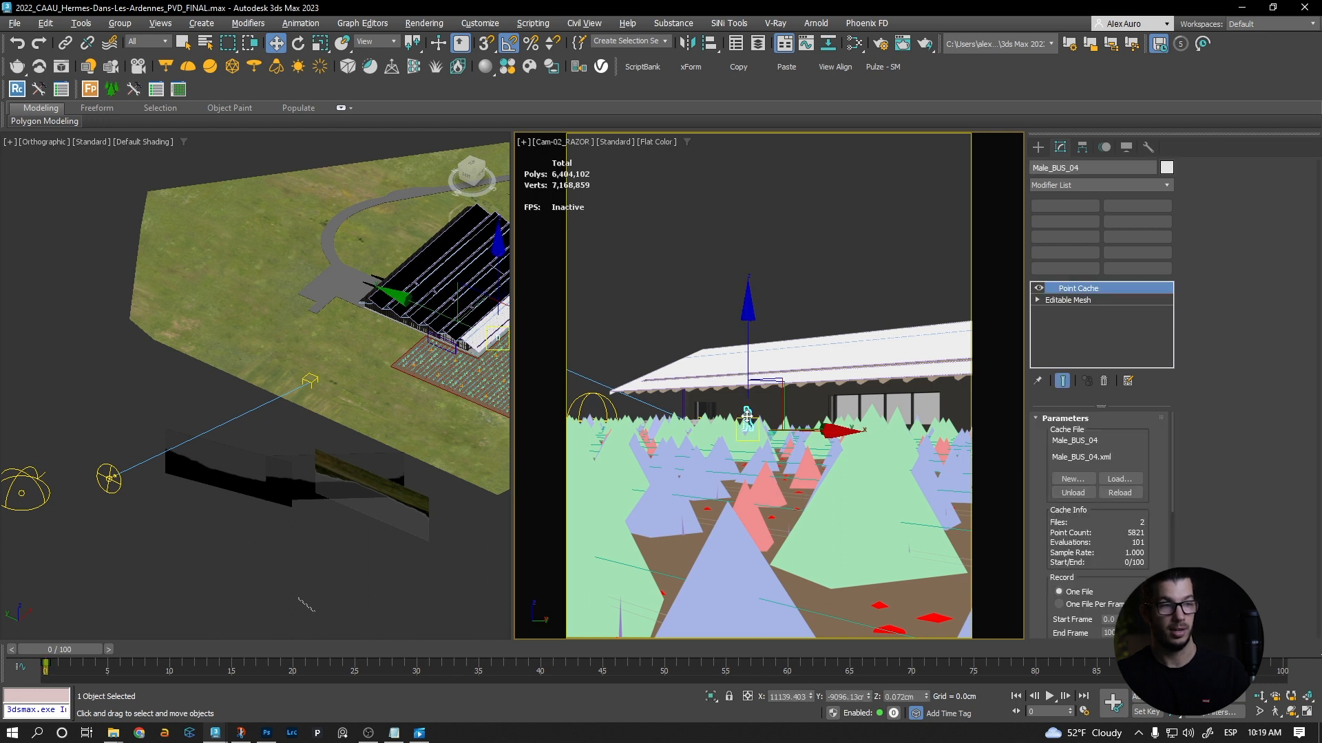
key("z")
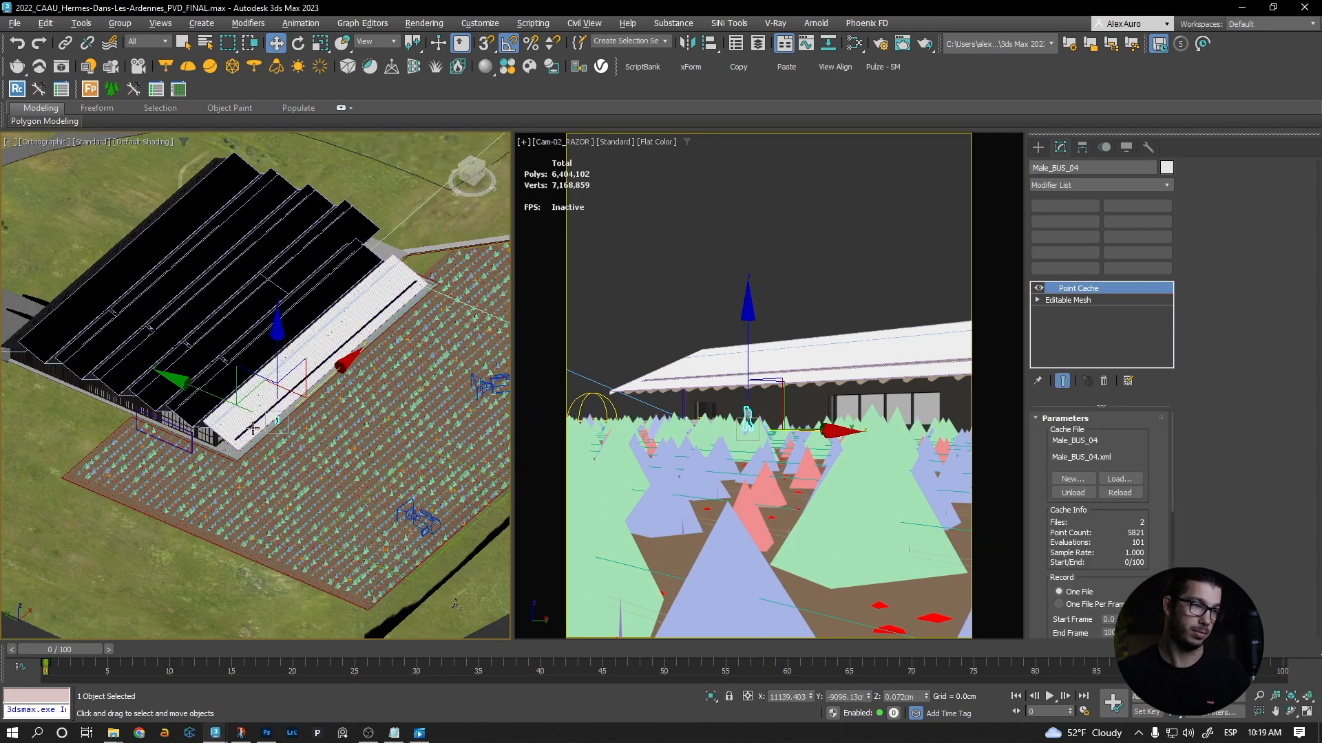
scroll(252, 428, "up", 2)
scroll(290, 399, "up", 5)
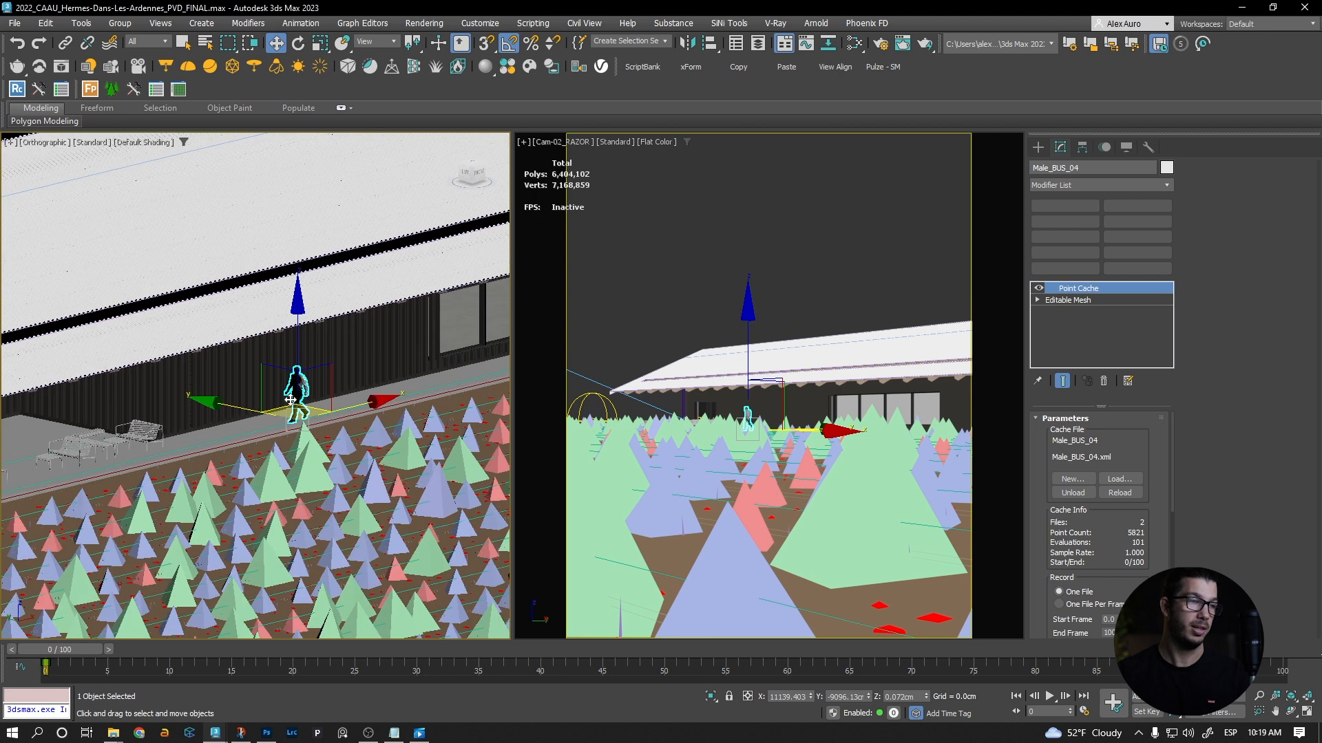
scroll(290, 399, "up", 3)
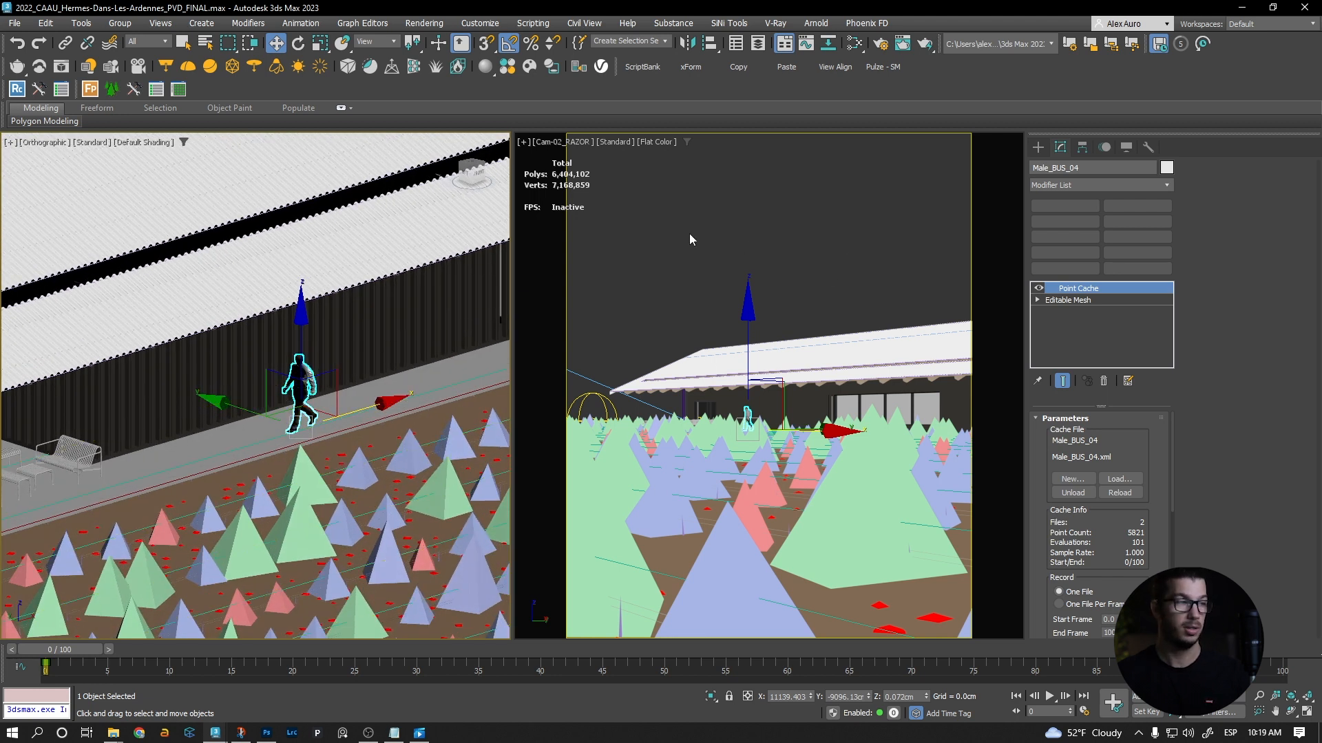
left_click(750, 225)
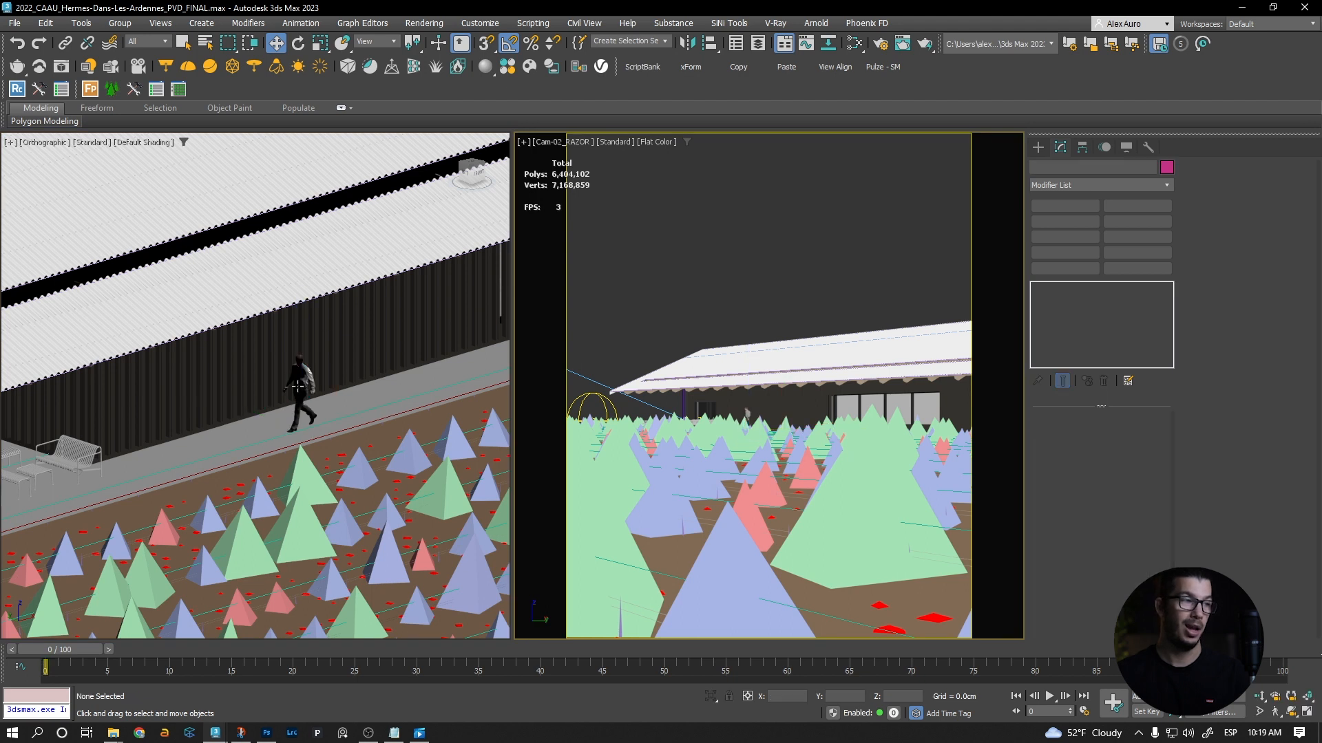
key("ctrl+z")
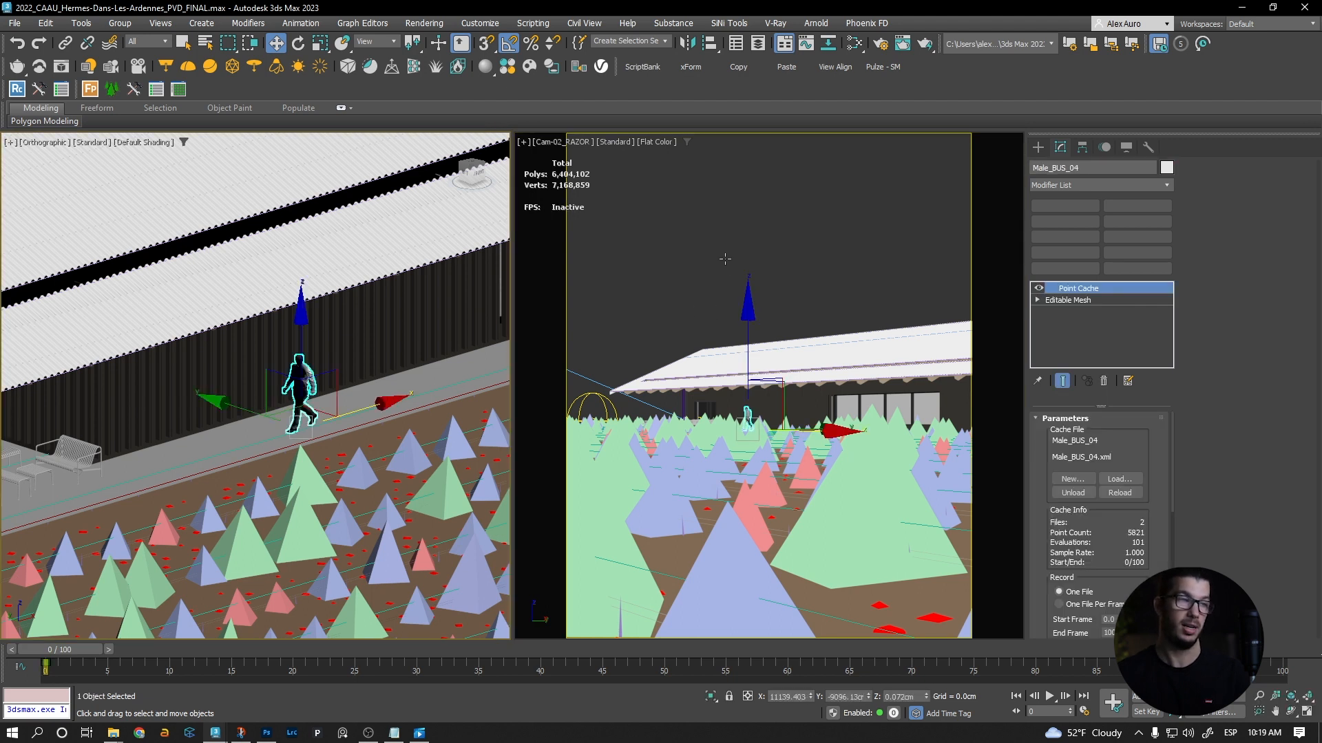
Load the OLIVE setup and check the walking man's placement in its camera view, leaving nothing selected
left_click(726, 259)
left_click(891, 67)
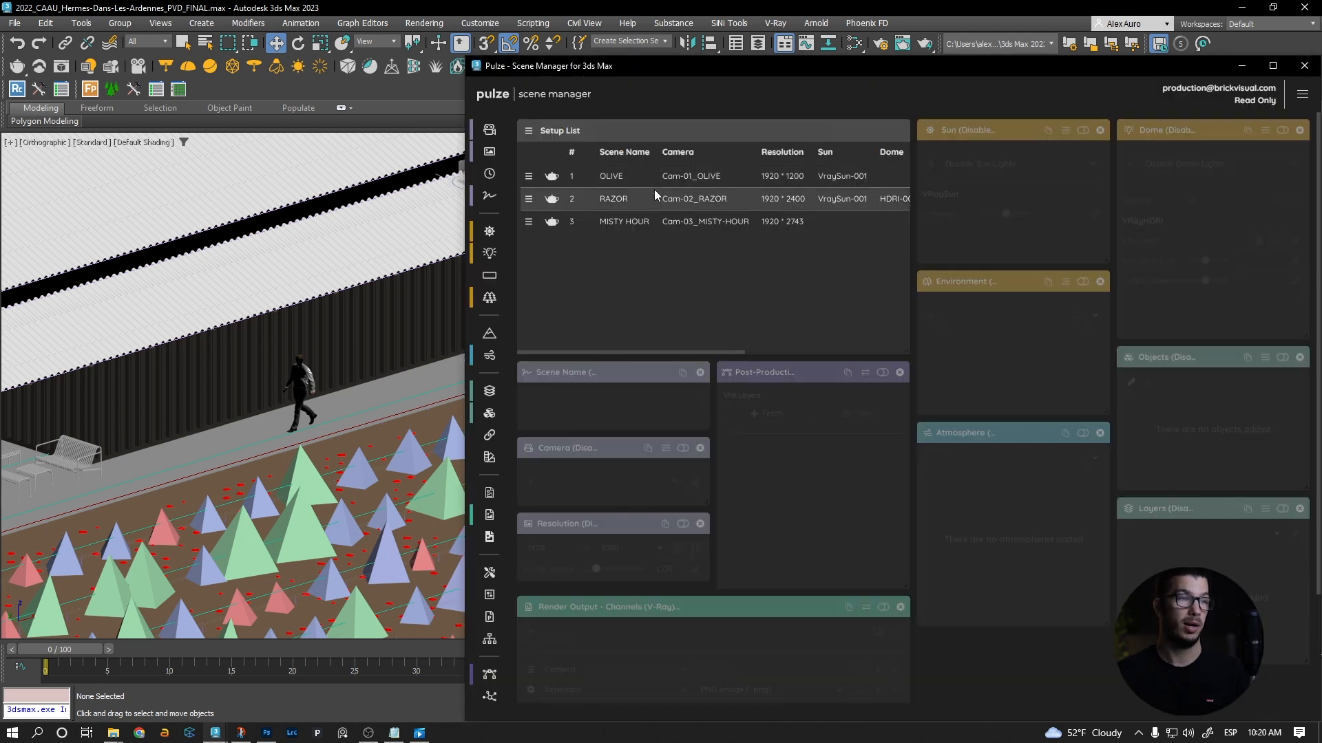
left_click(1247, 65)
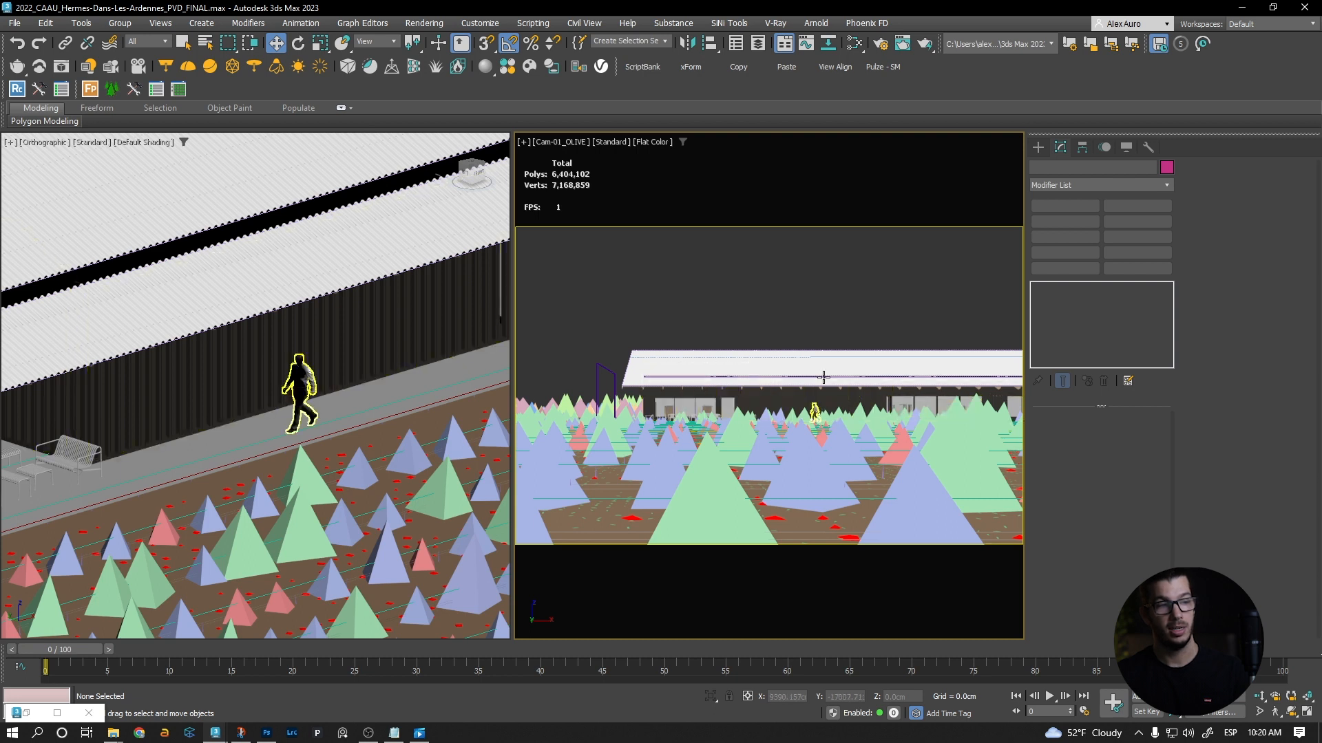
left_click(814, 412)
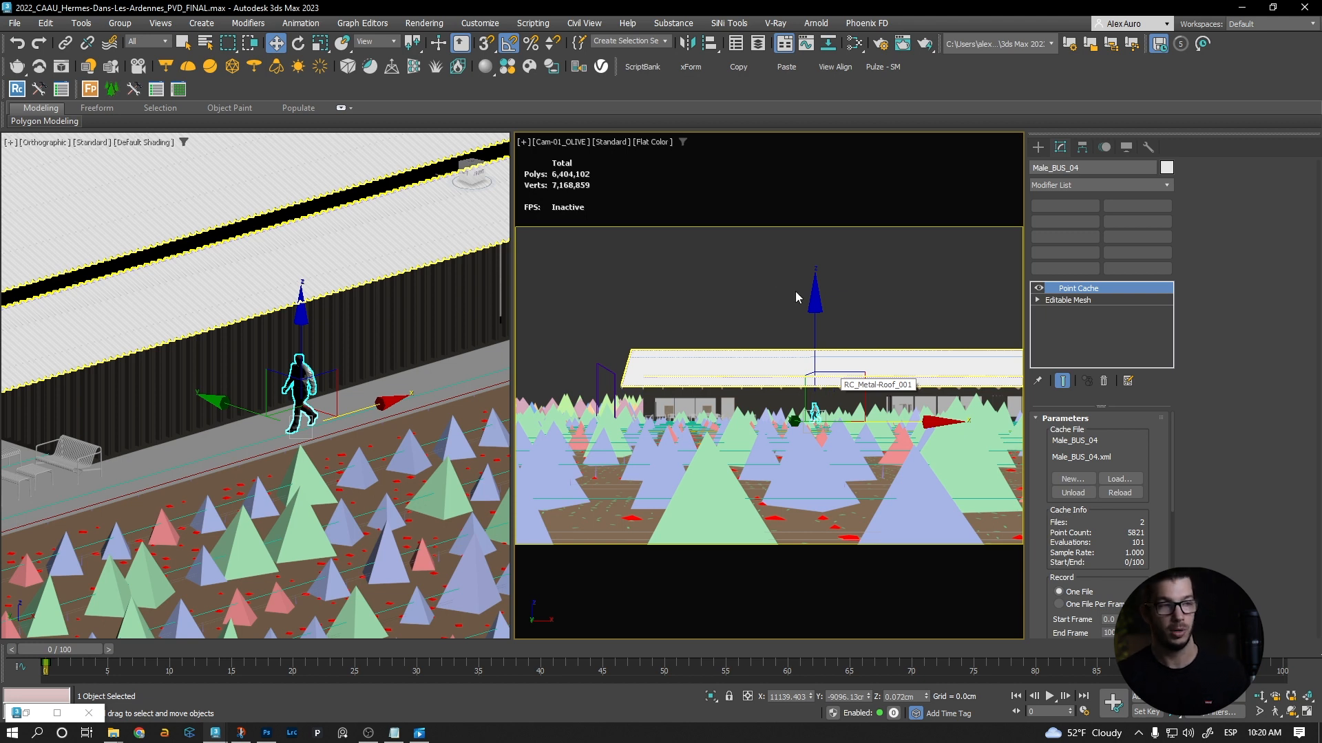
left_click(751, 318)
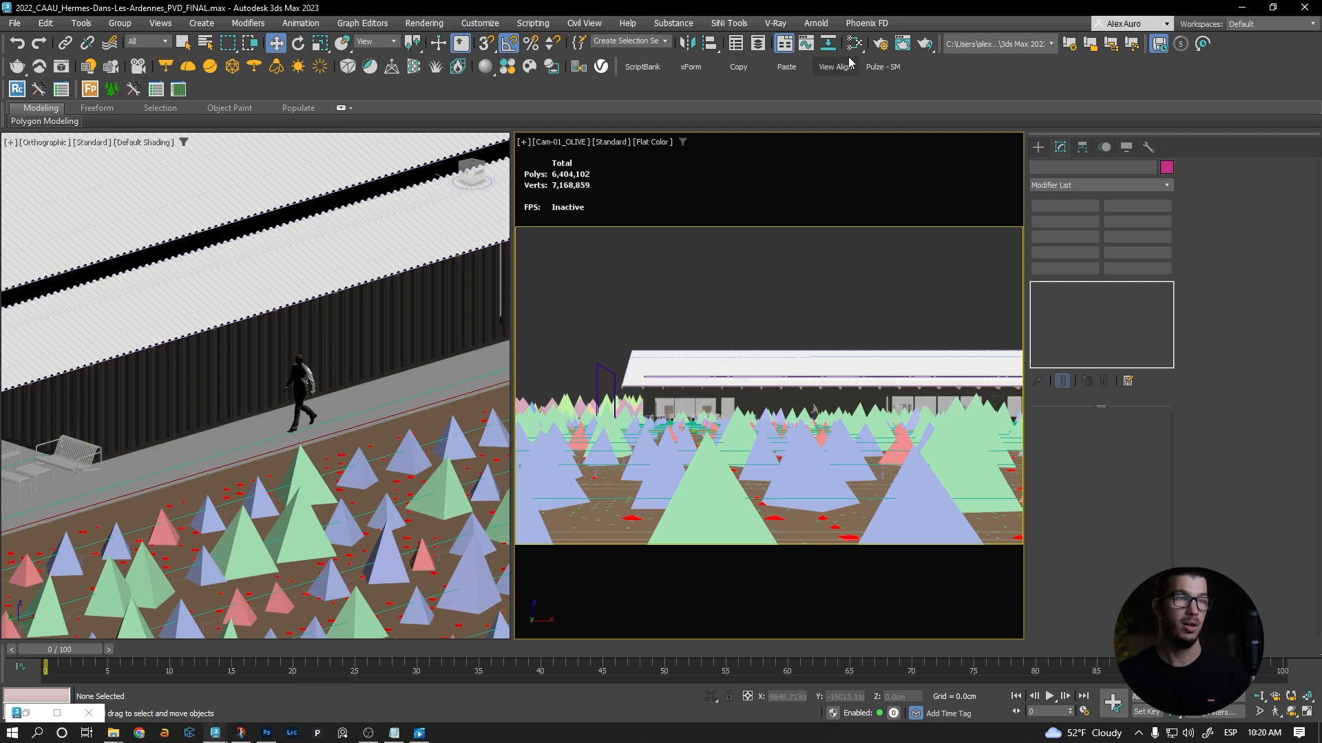
Load the RAZOR setup again, close the Scene Manager and select the walking man Male_BUS_04
left_click(881, 66)
left_click(611, 198)
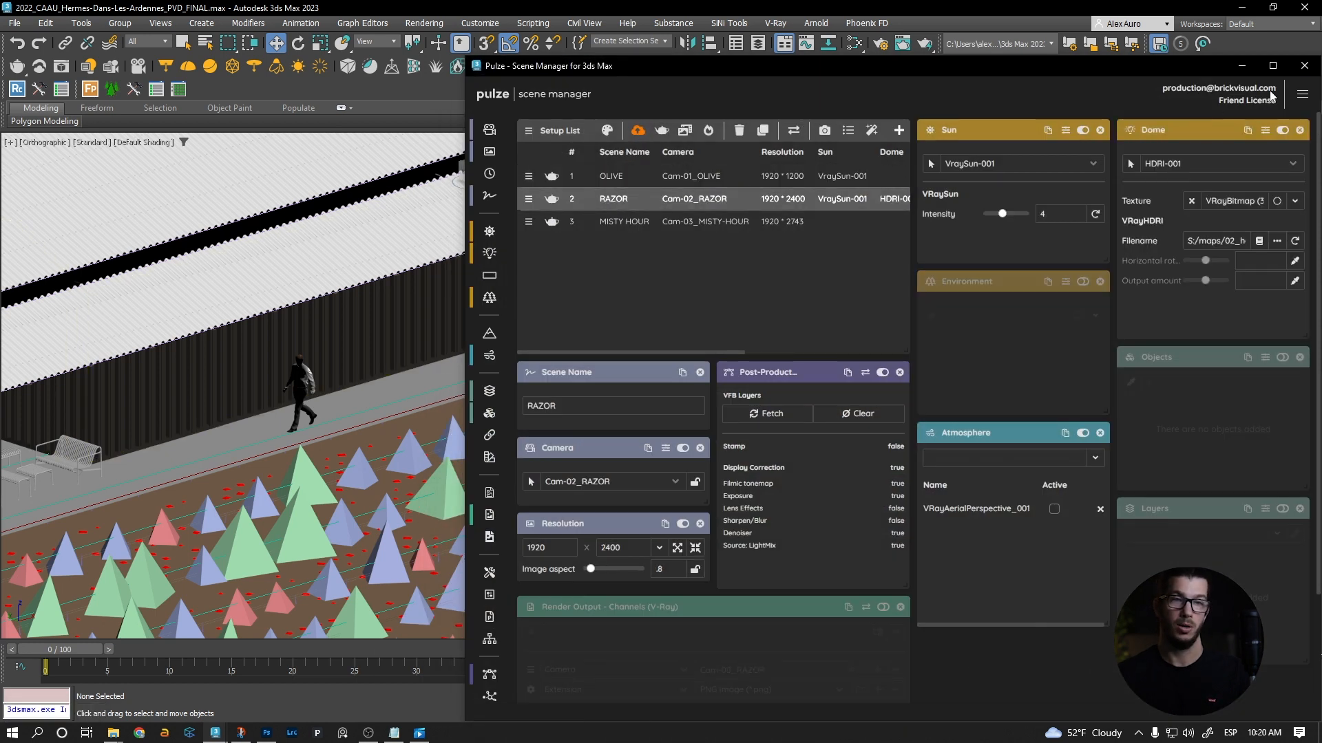
left_click(1304, 65)
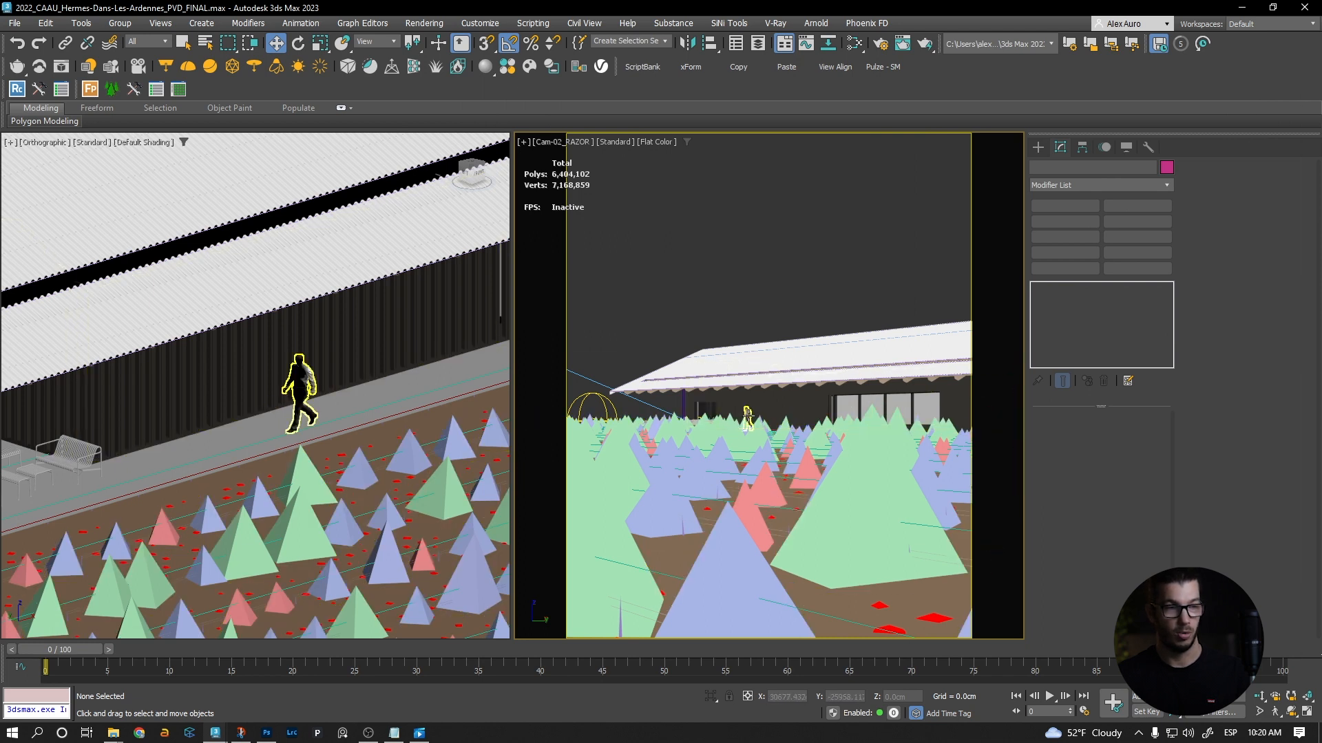
left_click(748, 417)
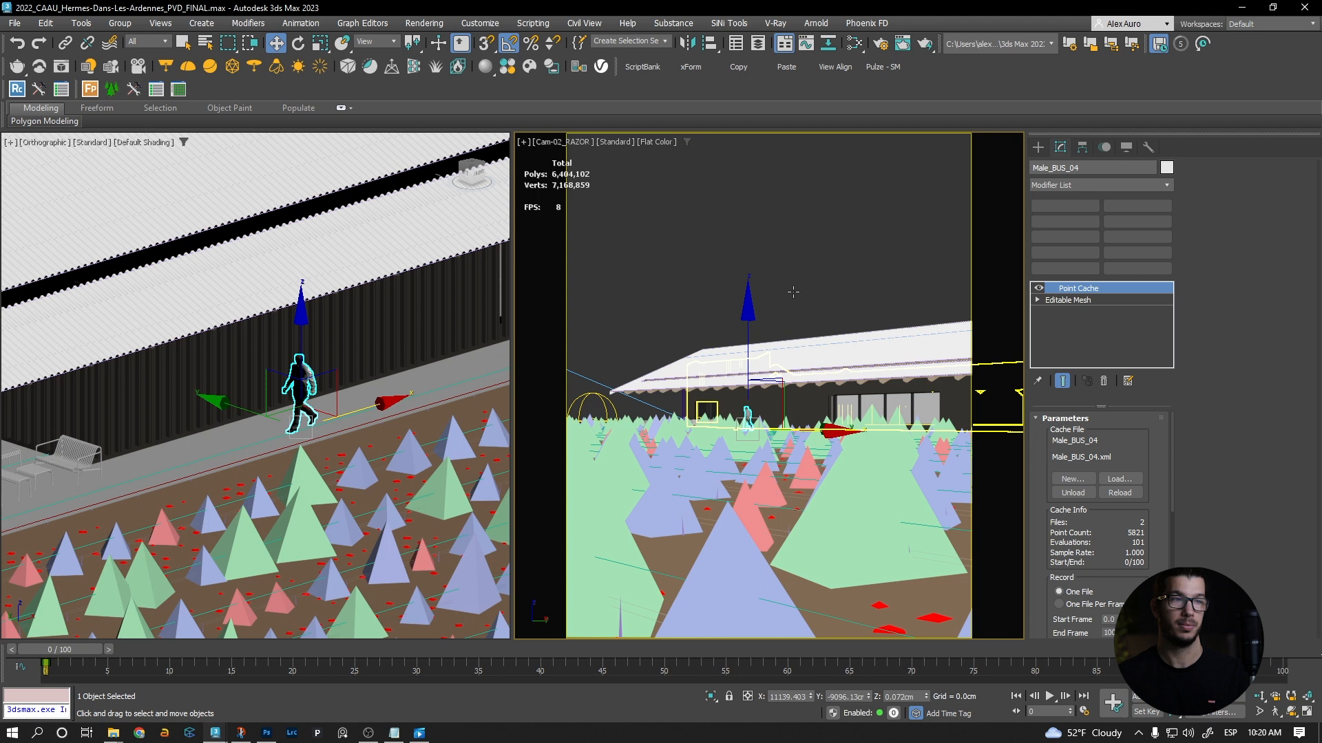
left_click(795, 228)
left_click(305, 380)
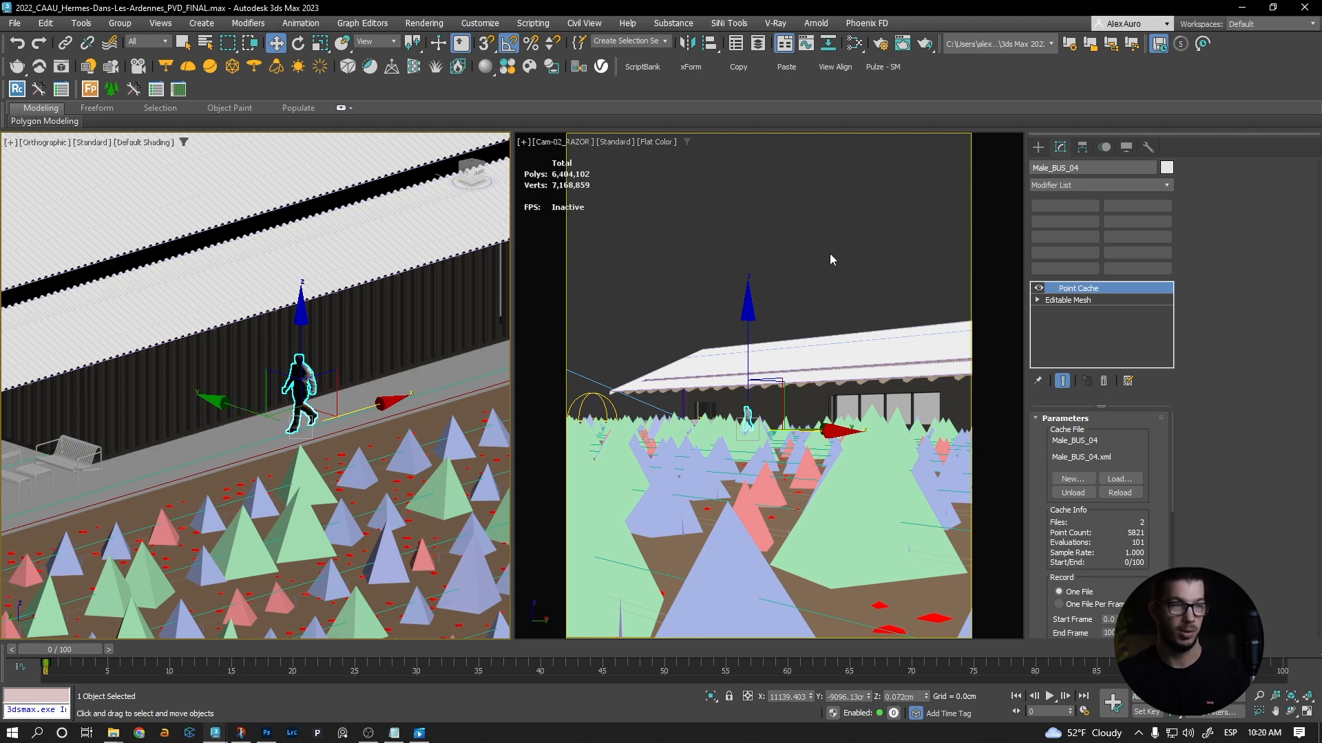
Enable the Objects module for the OLIVE and RAZOR setups together and add Male_BUS_04 to it
left_click(887, 71)
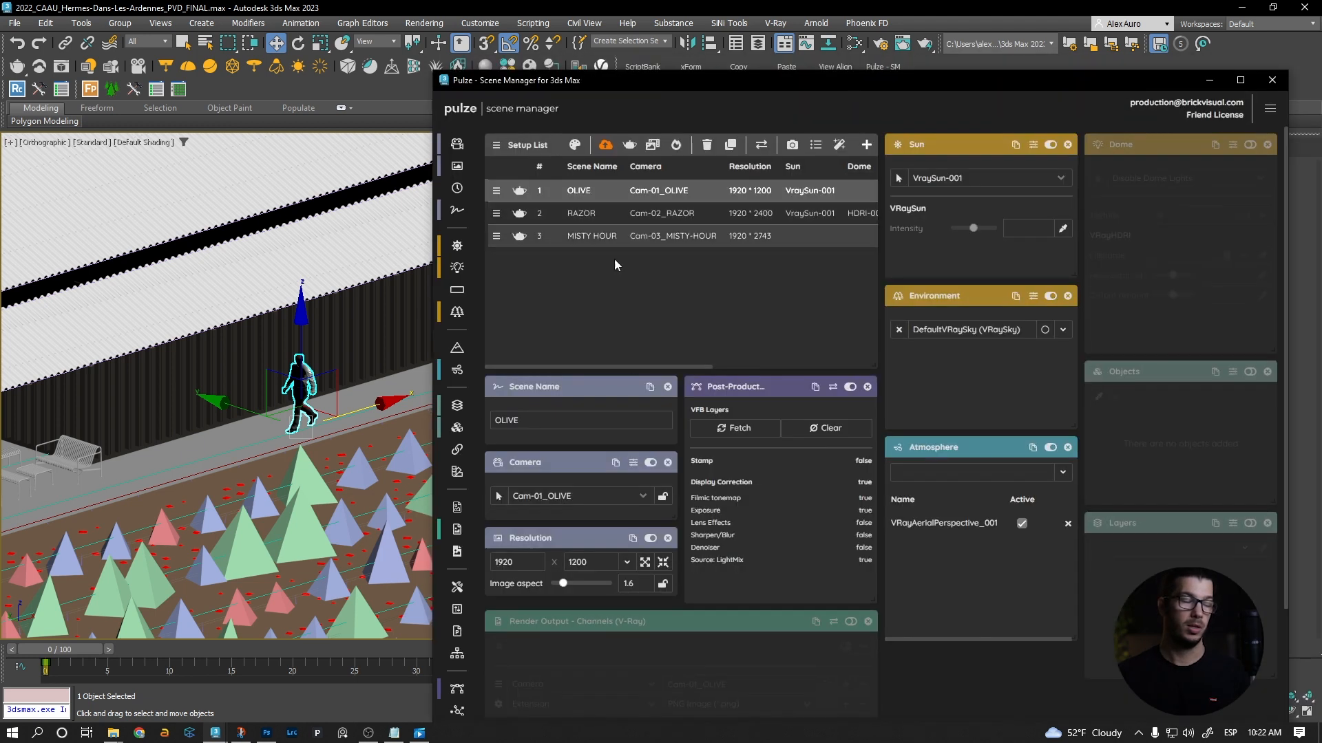
left_click(605, 216, "ctrl")
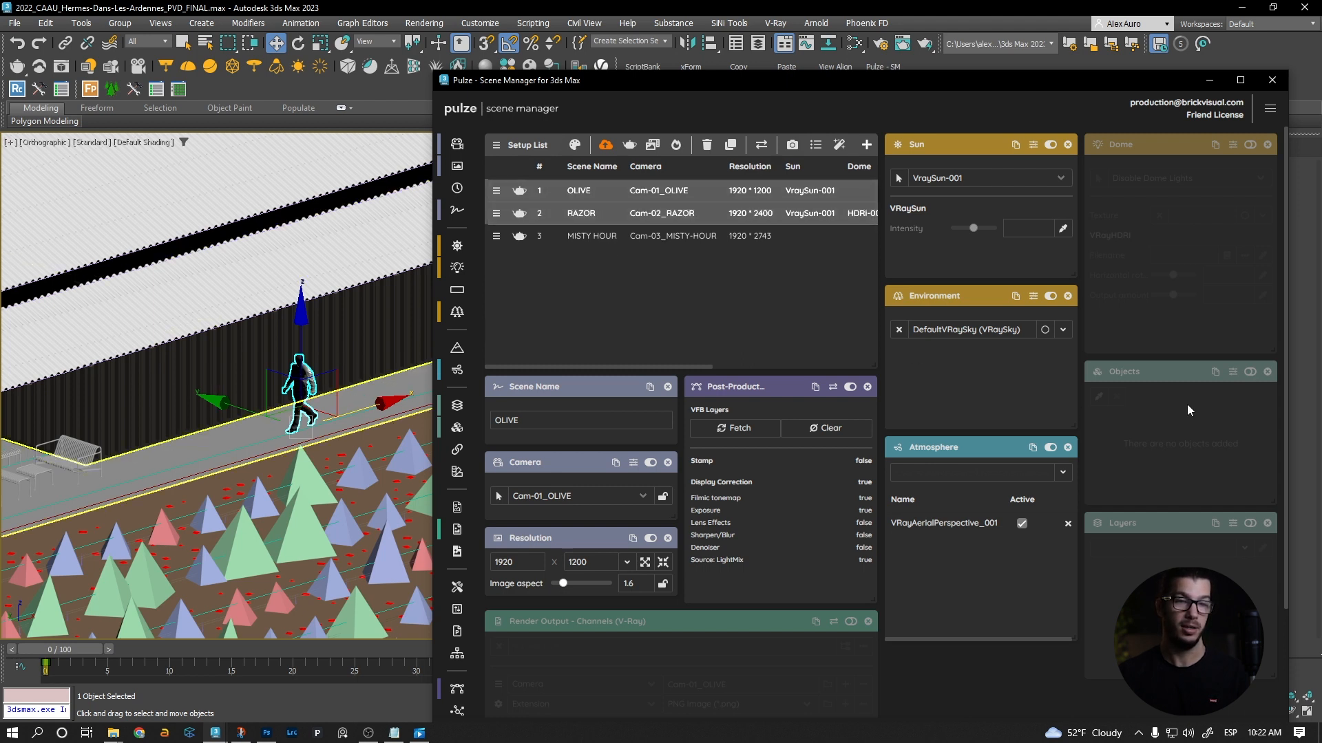
left_click(1250, 373)
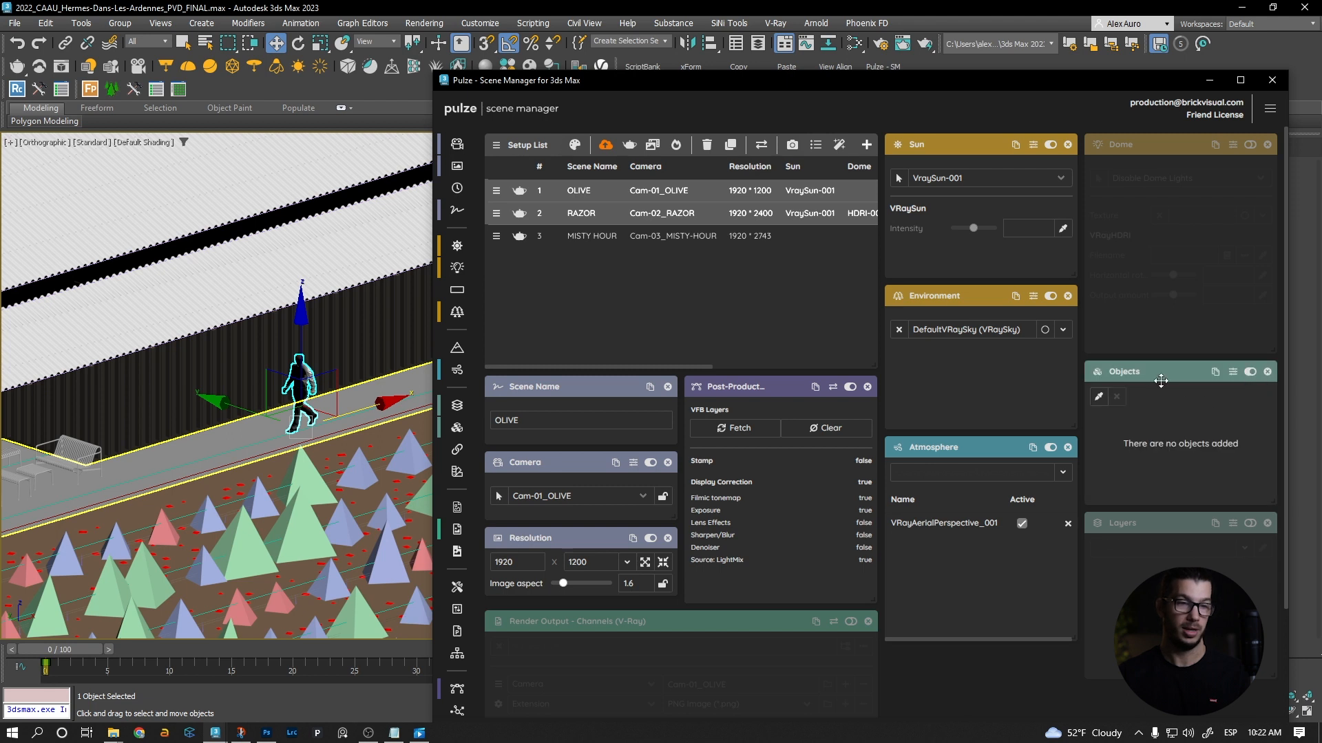
left_click(1100, 399)
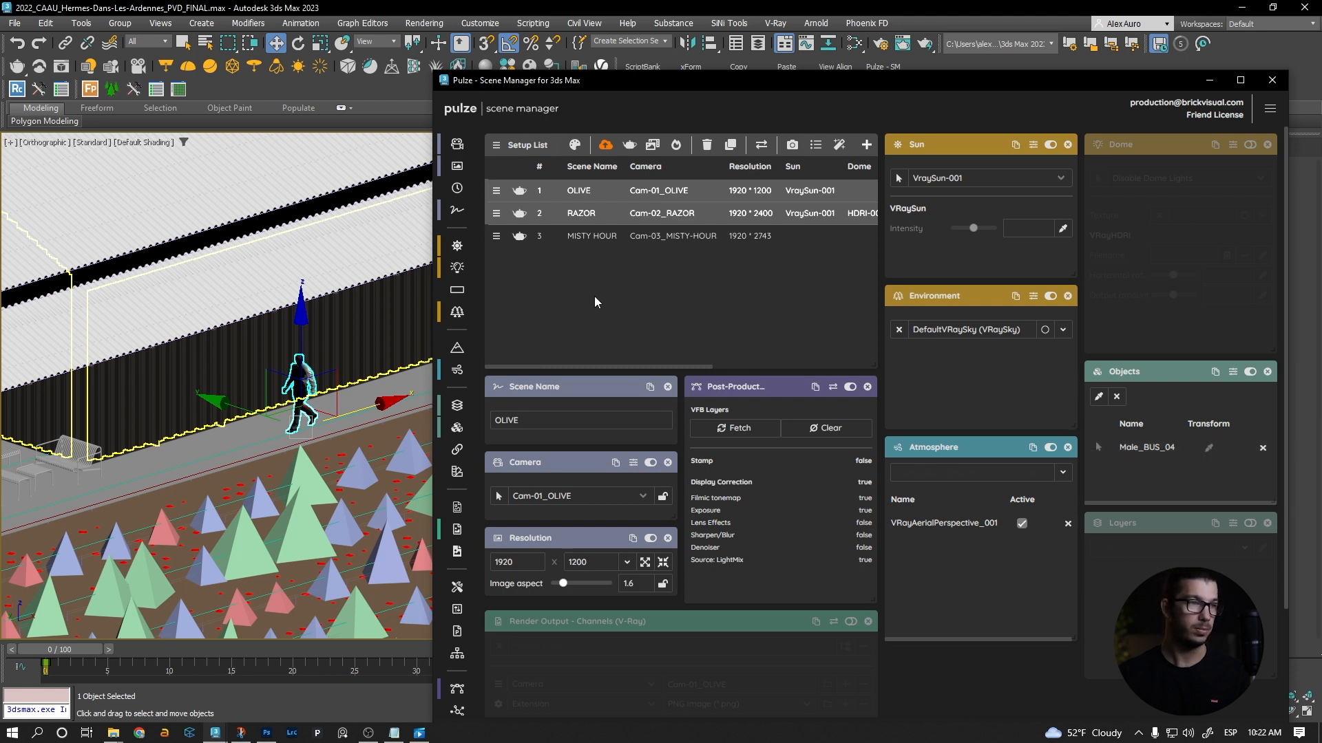
Store the transform of Male_BUS_04 in the Objects module of the RAZOR setup alone
left_click(608, 214)
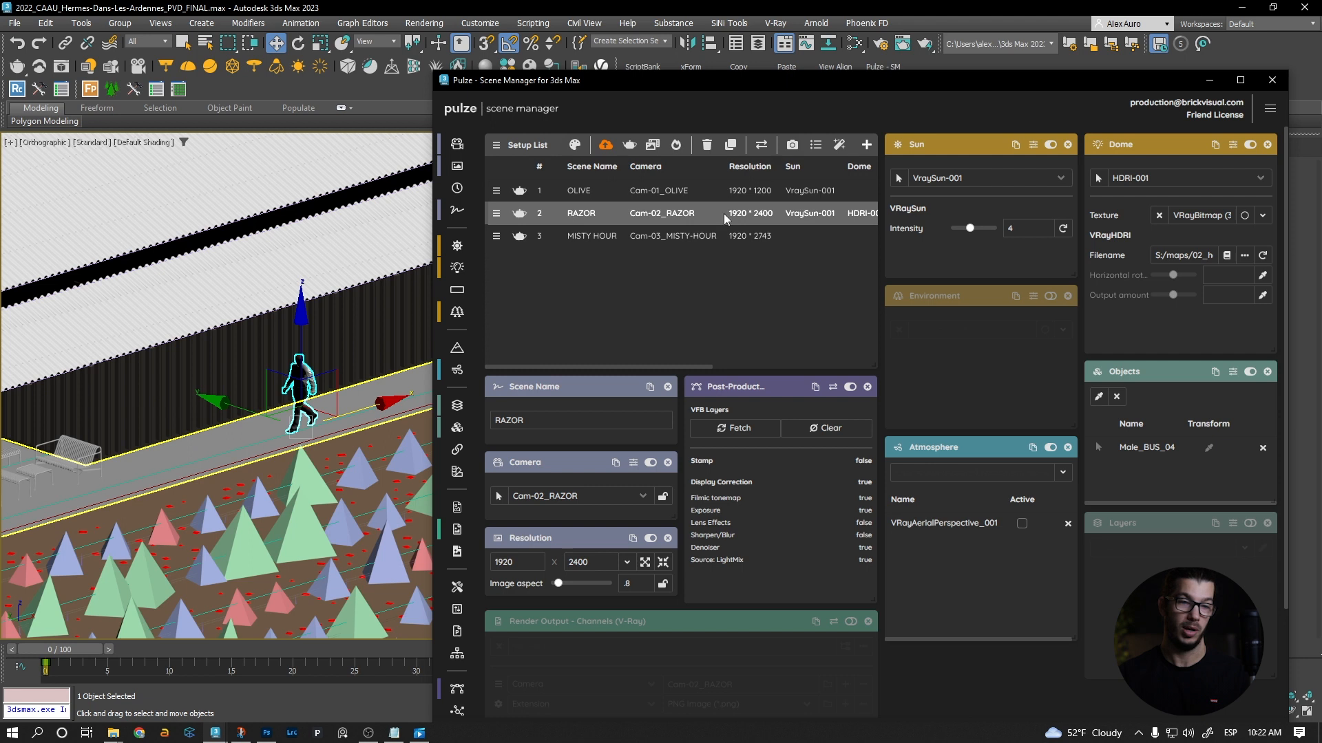
left_click_drag(908, 80, 876, 188)
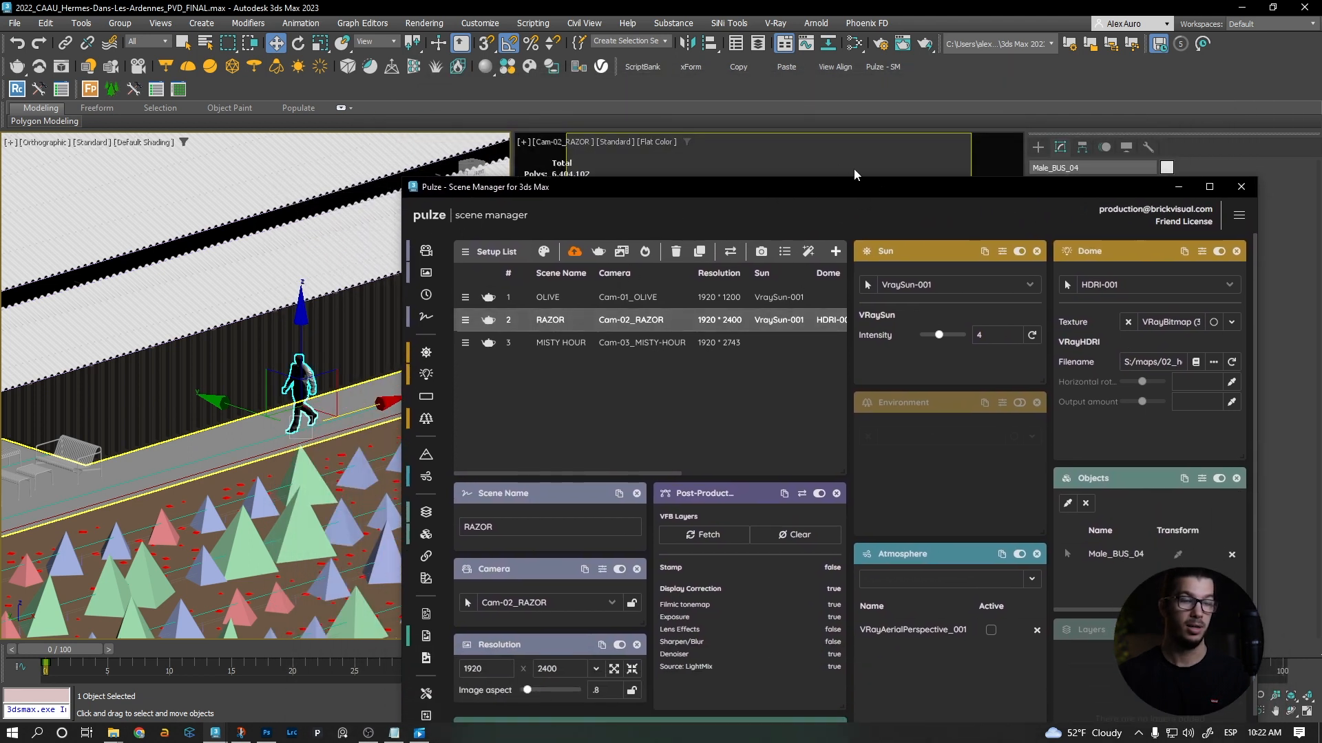
left_click(1178, 554)
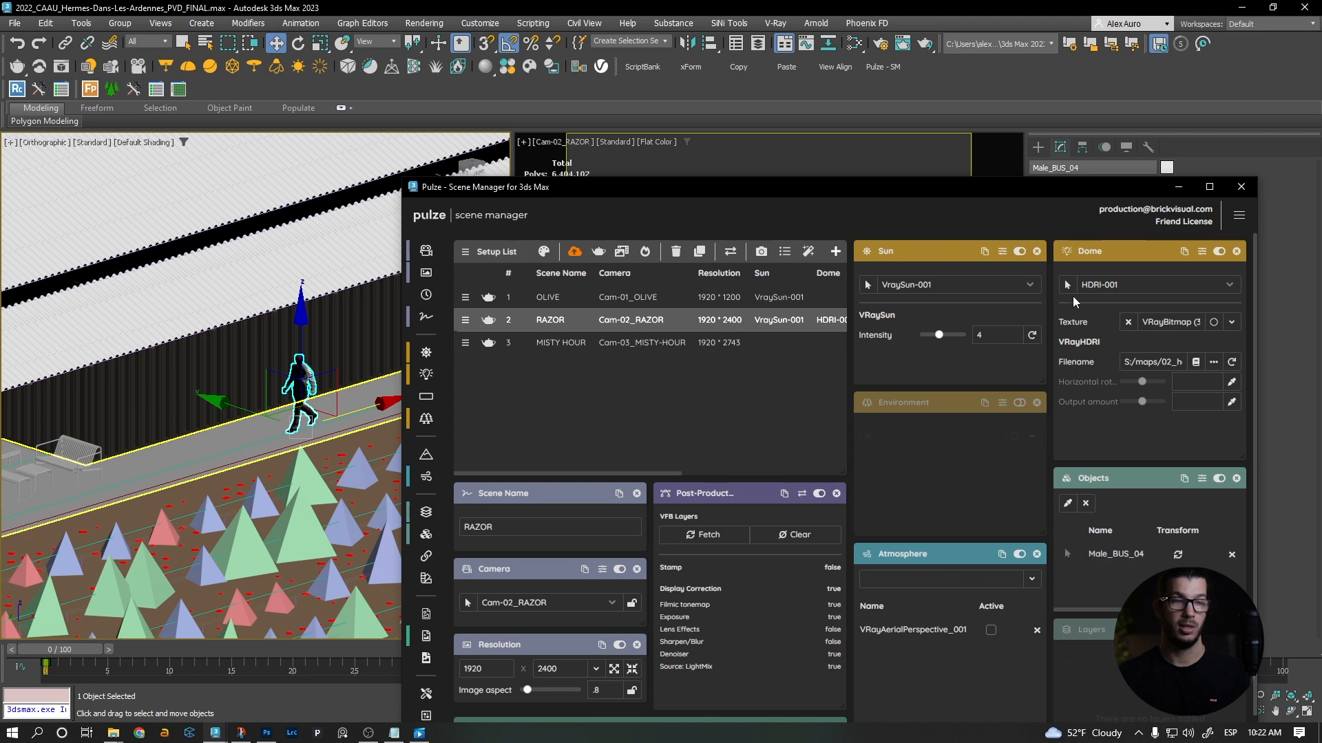
Move Male_BUS_04 farther along the walkway for the RAZOR shot and update its stored transform in the Objects module
left_click_drag(1018, 197, 594, 487)
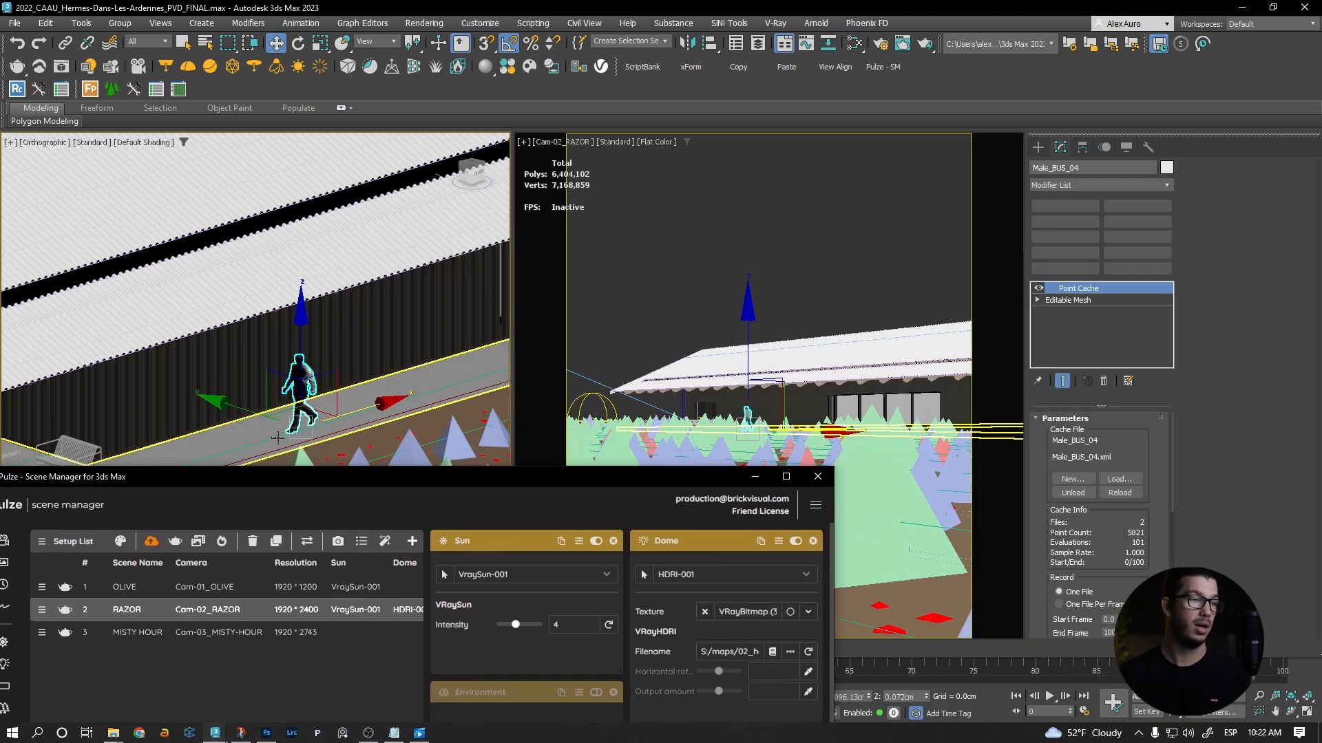
left_click_drag(347, 407, 554, 337)
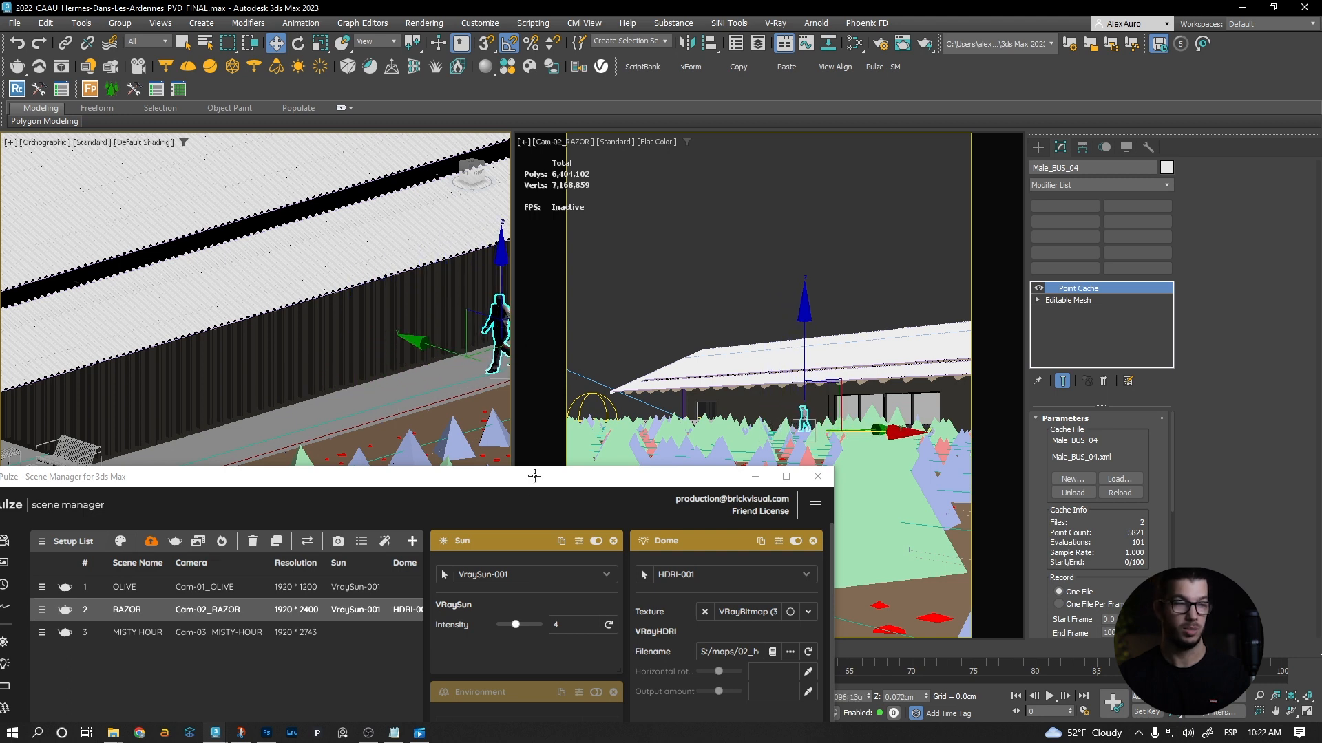
left_click_drag(526, 486, 892, 119)
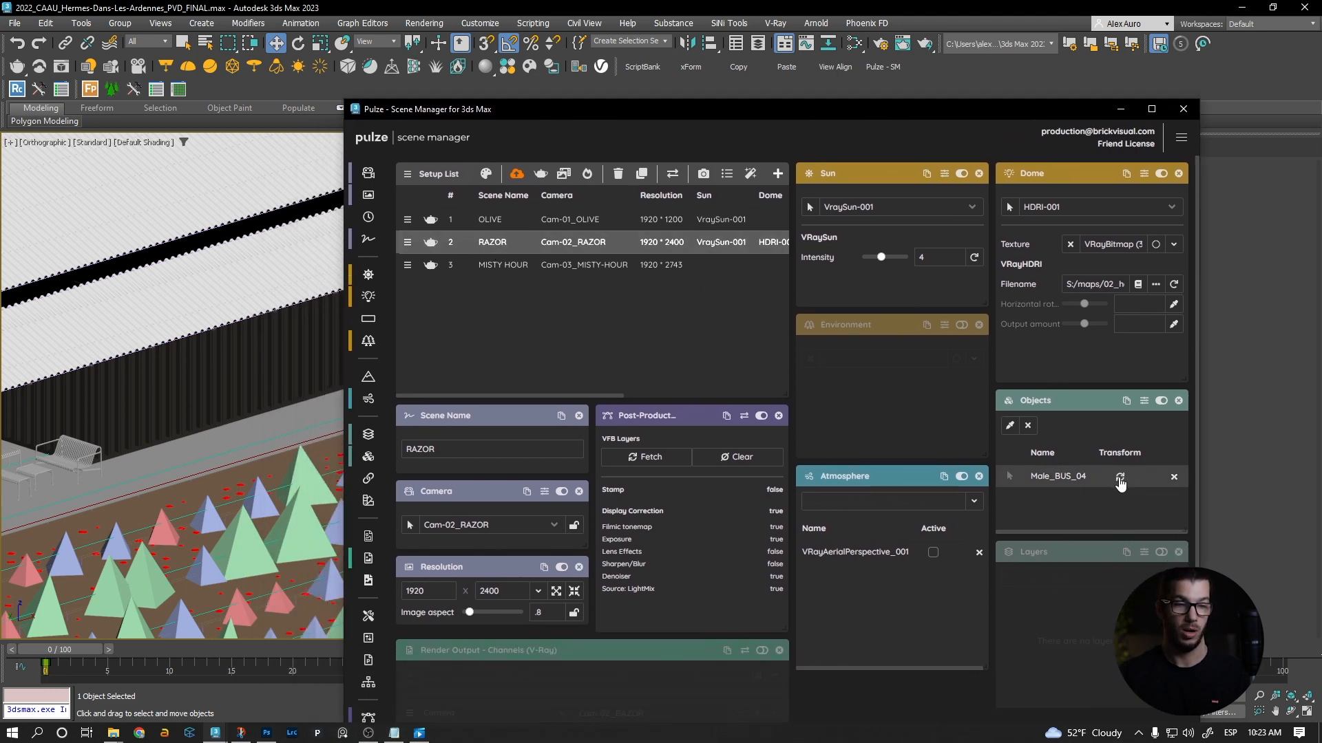
Load the OLIVE setup, then the RAZOR setup, to check the walking man's stored position in each
left_click_drag(834, 108, 1015, 98)
left_click(685, 209)
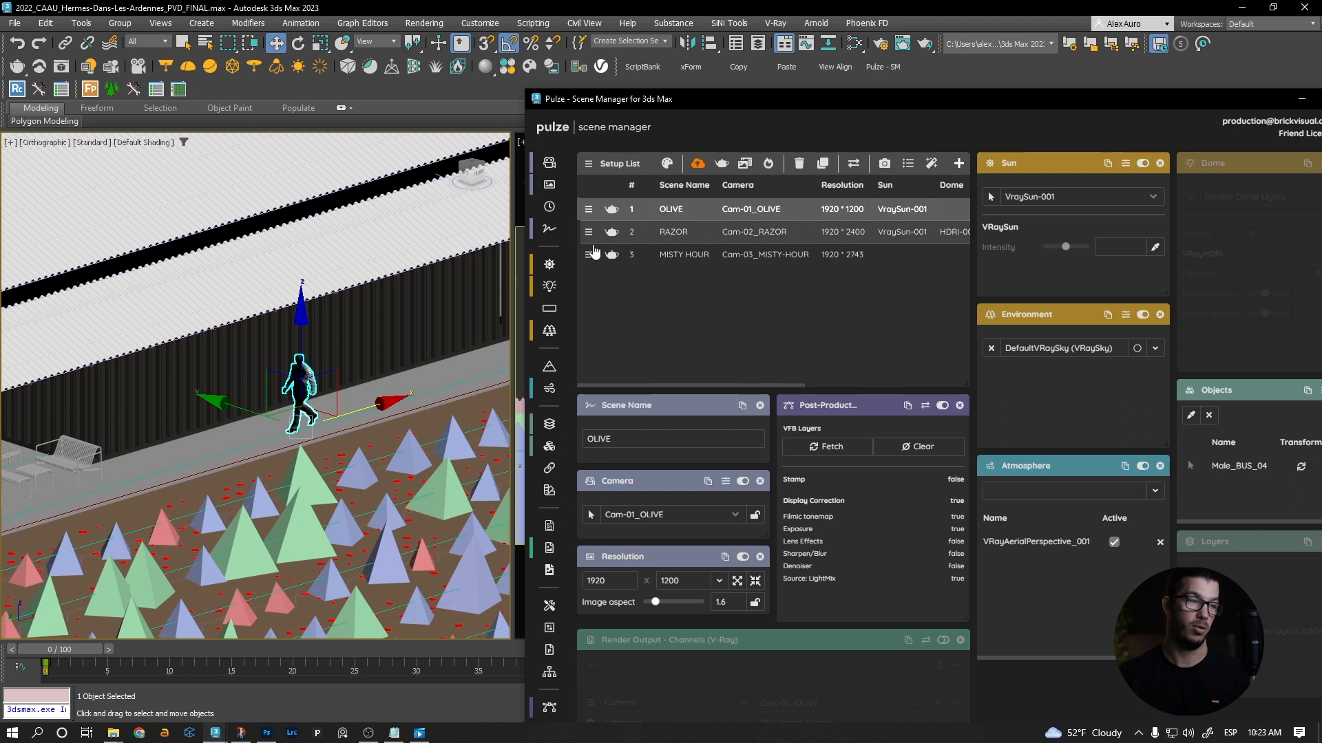
left_click(691, 230)
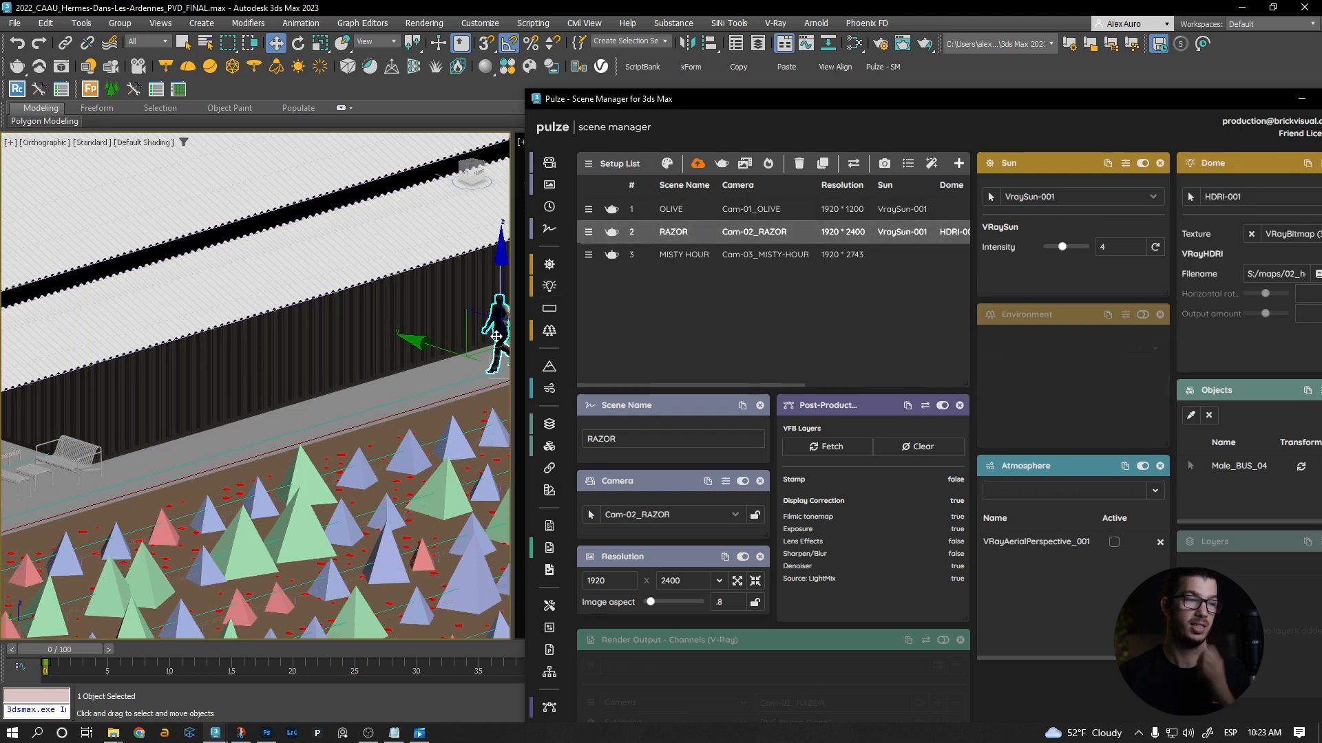
left_click_drag(753, 99, 657, 112)
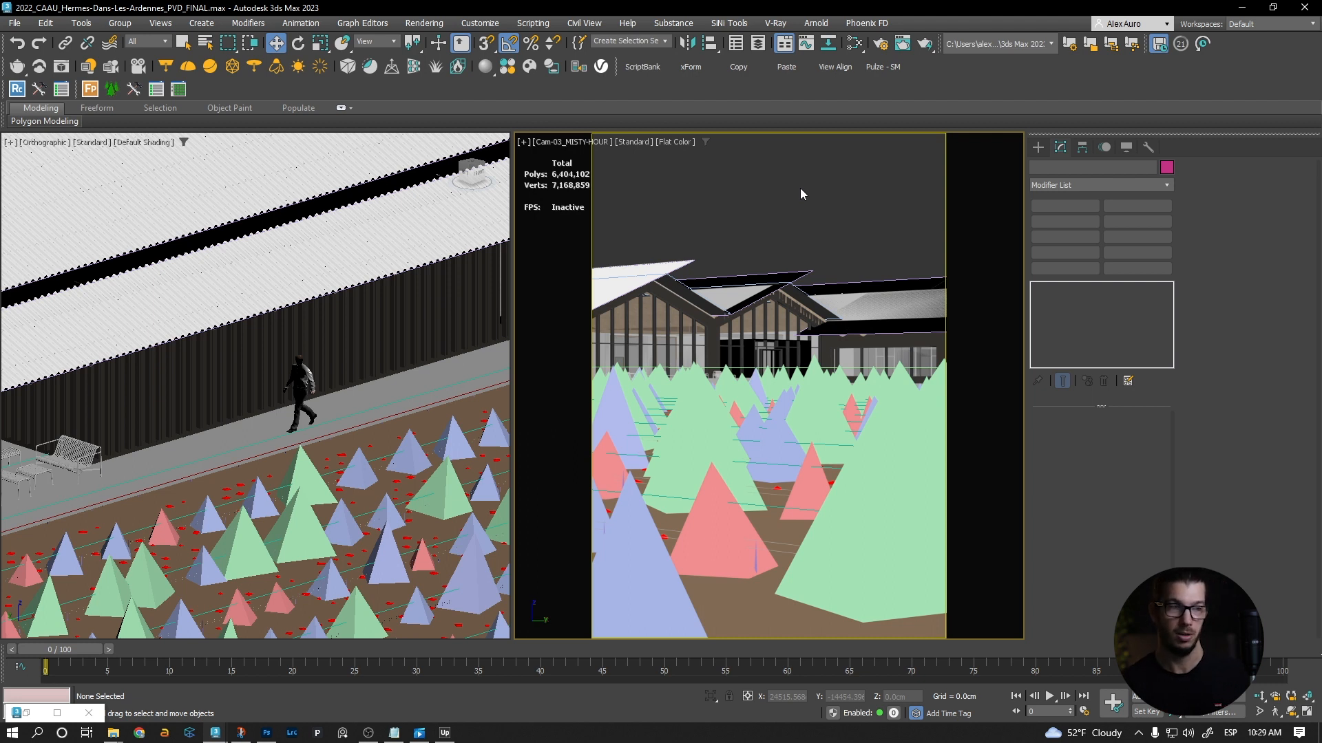
Unhide the HDRI-002 dome light in the 02_GLOBAL_LIGHTS layer
scroll(291, 354, "down", 8)
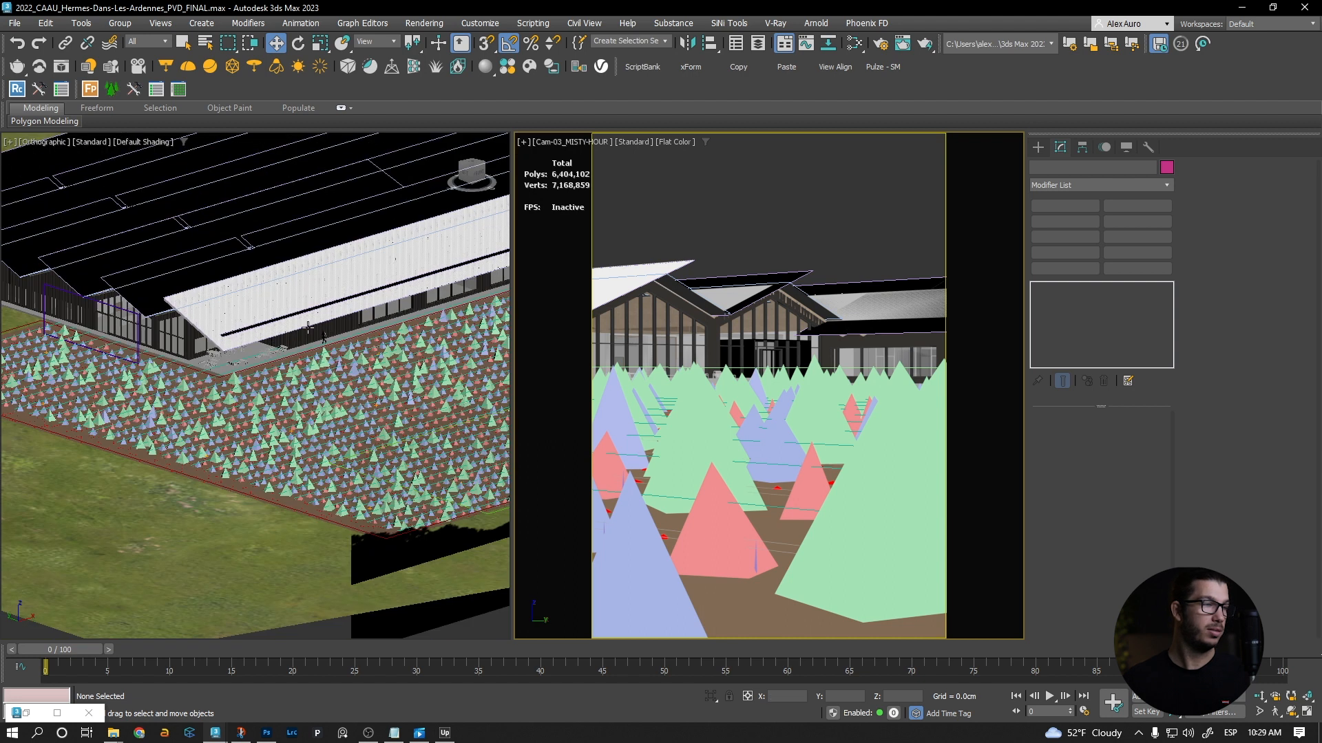
middle_click_drag(256, 340, 282, 376, "alt")
scroll(468, 344, "down", 5)
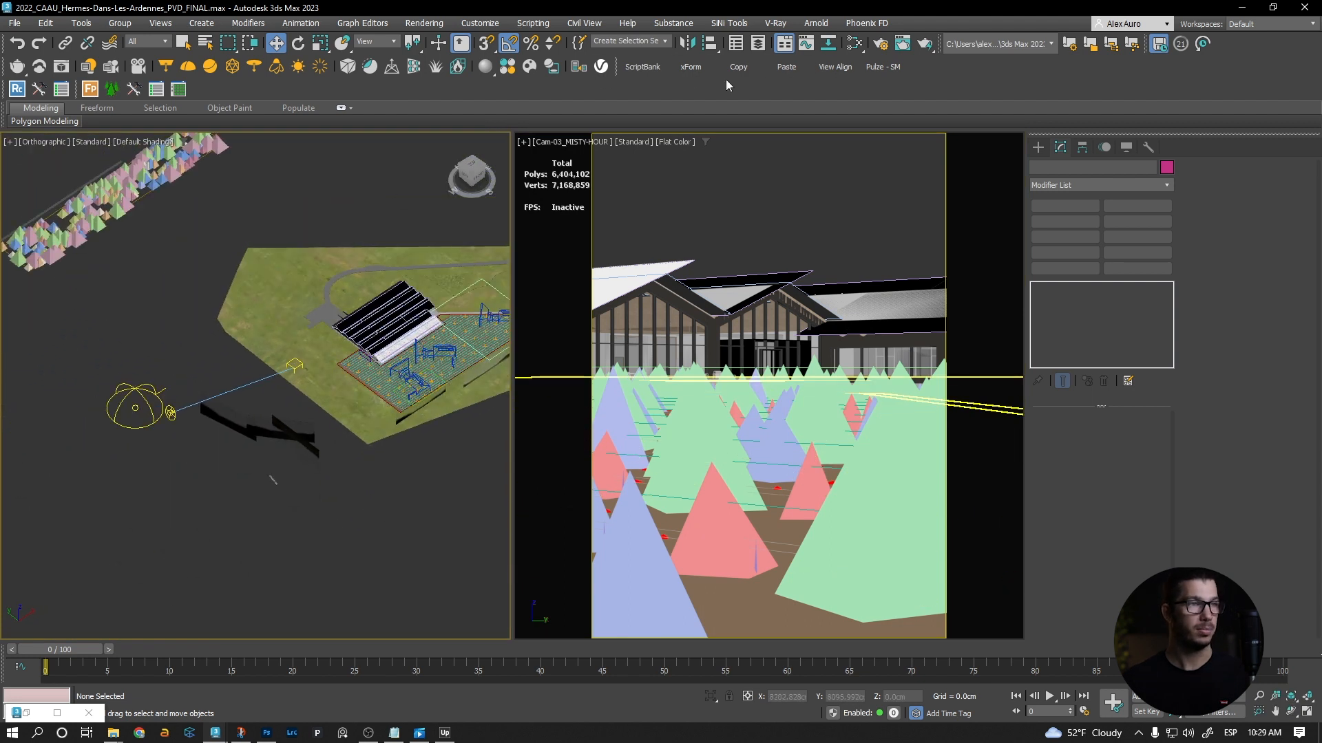
mouse_move(331, 272)
middle_mouse_down("alt")
mouse_move(329, 292)
mouse_move(333, 279)
middle_mouse_up("alt")
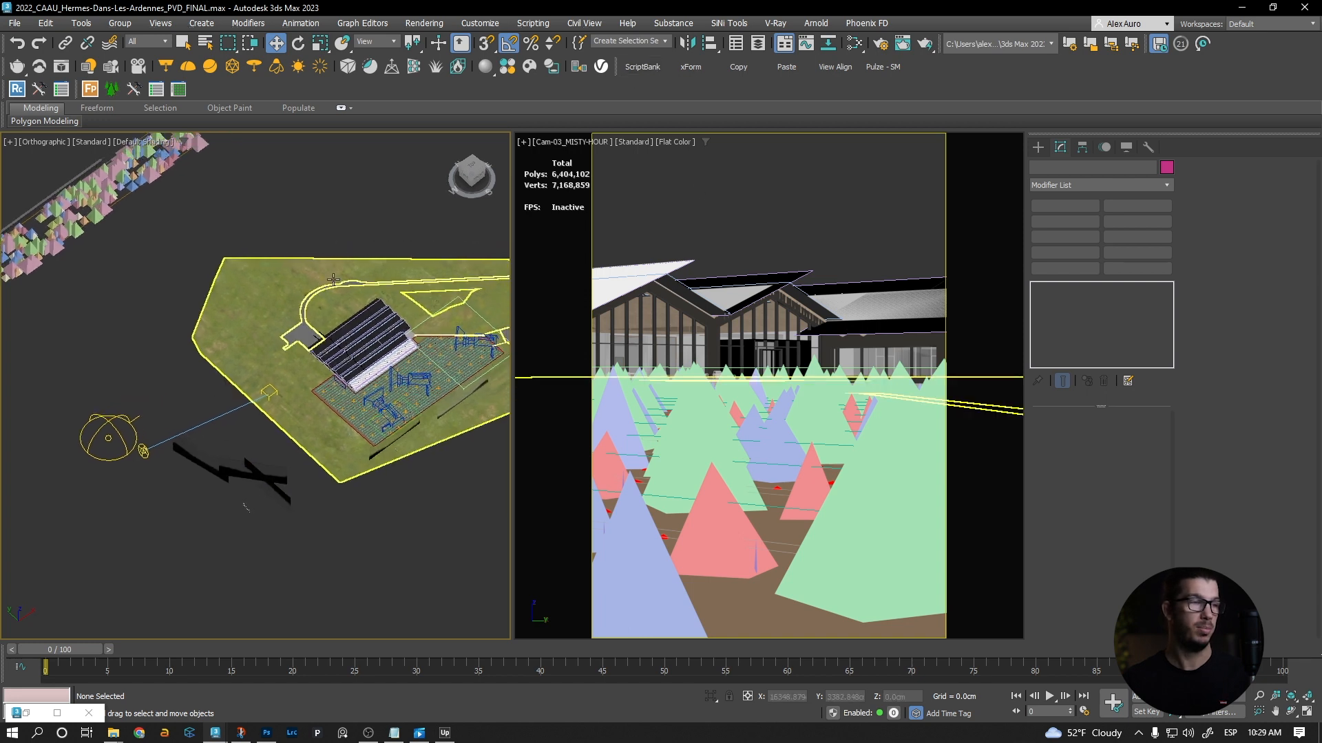
left_click(757, 45)
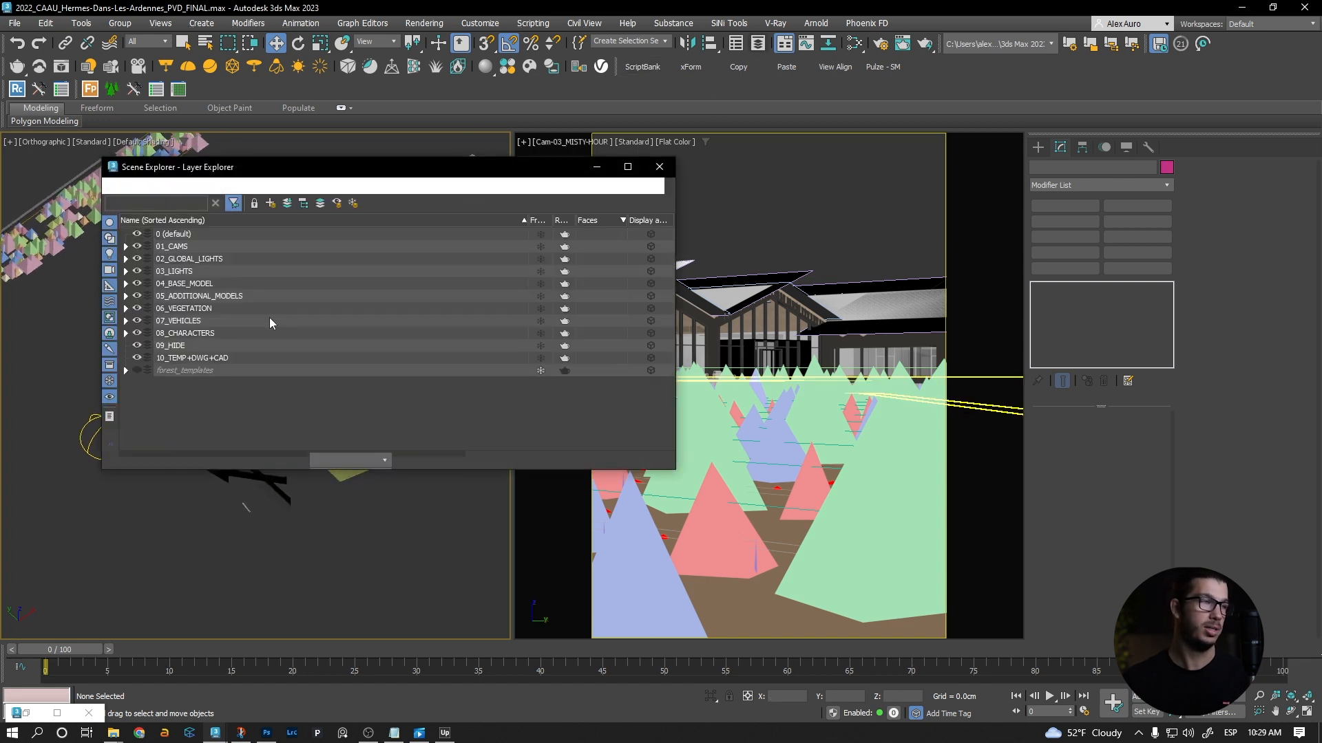
left_click(126, 259)
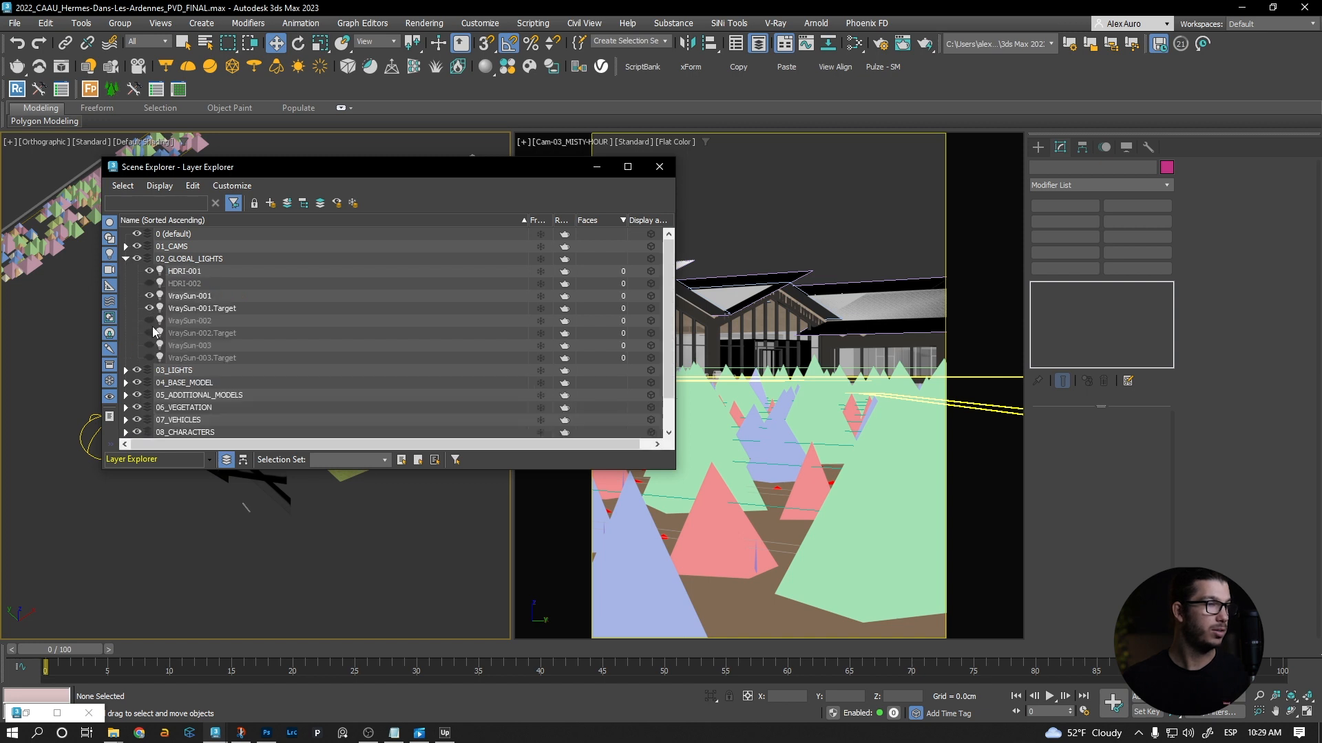
left_click(149, 283)
left_click(659, 167)
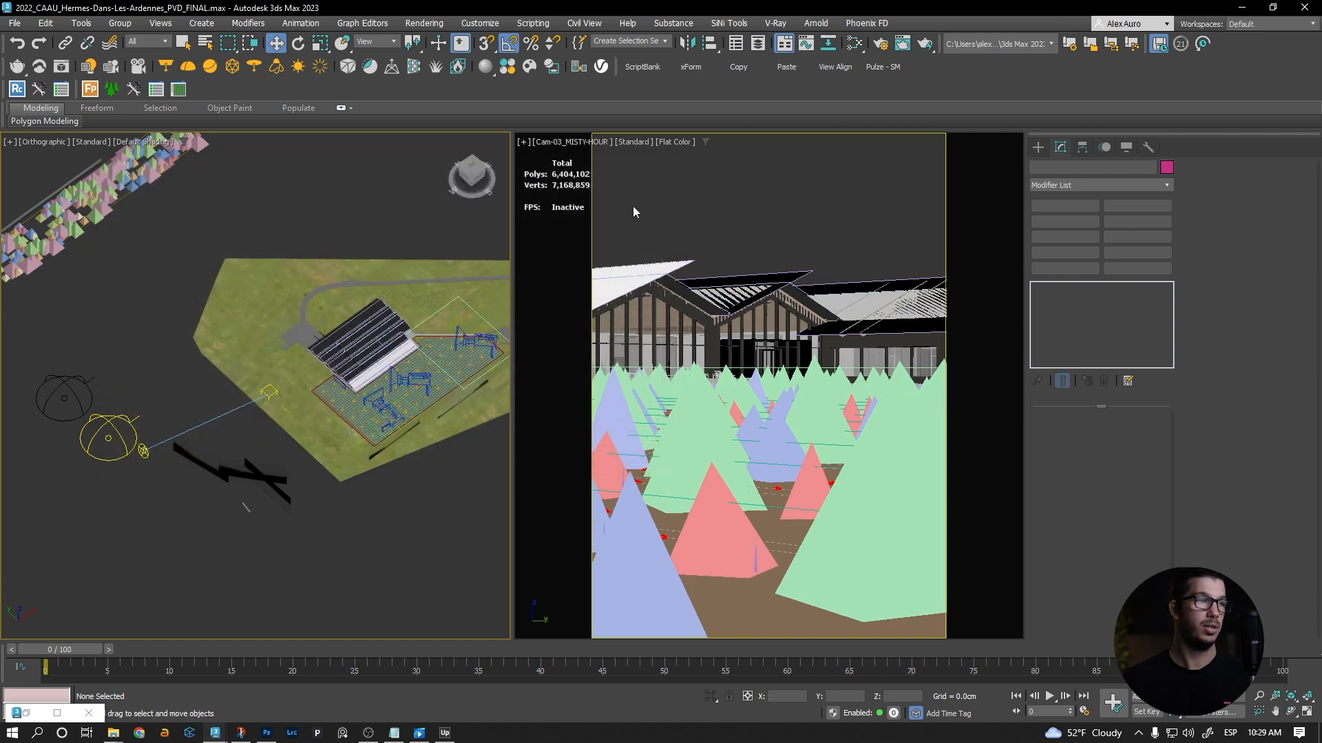
In the MISTY HOUR setup, deactivate VRayAerialPerspective_001 and enable the Sun module with Disable Sun Lights
left_click(884, 69)
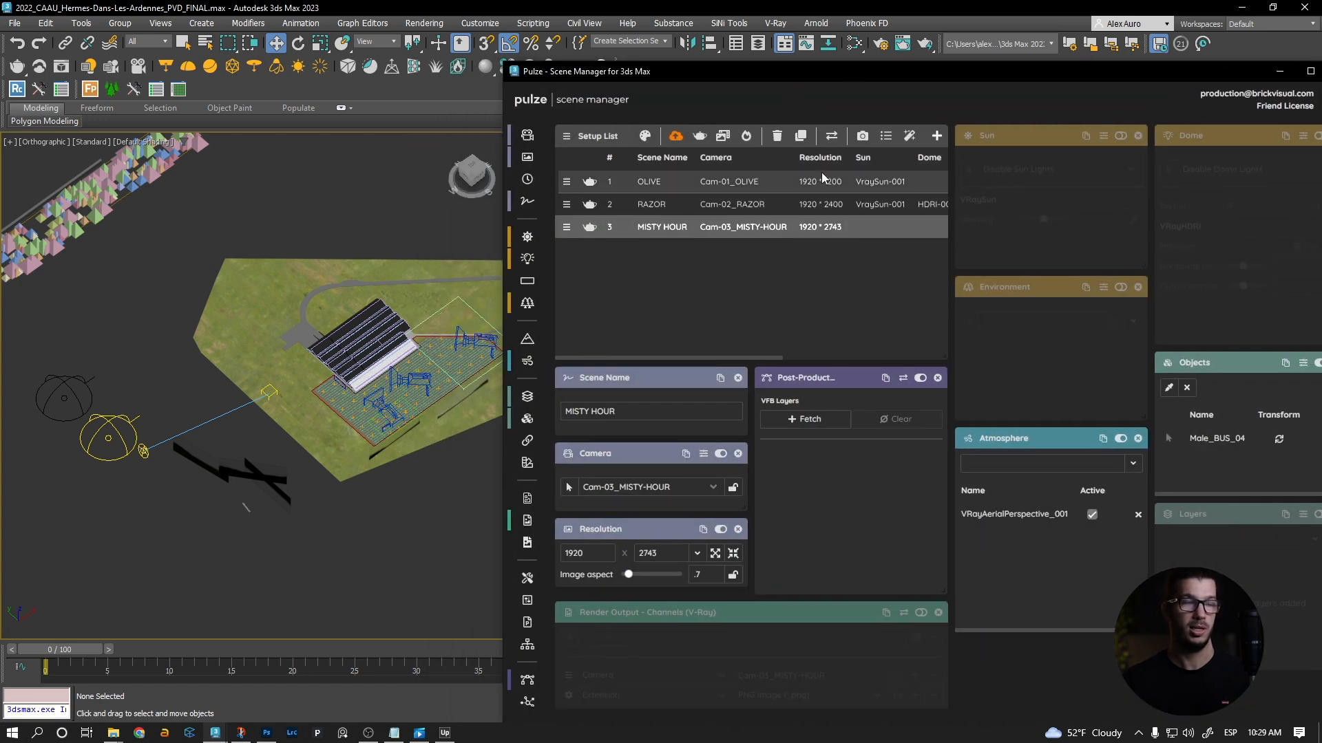
left_click_drag(886, 73, 758, 49)
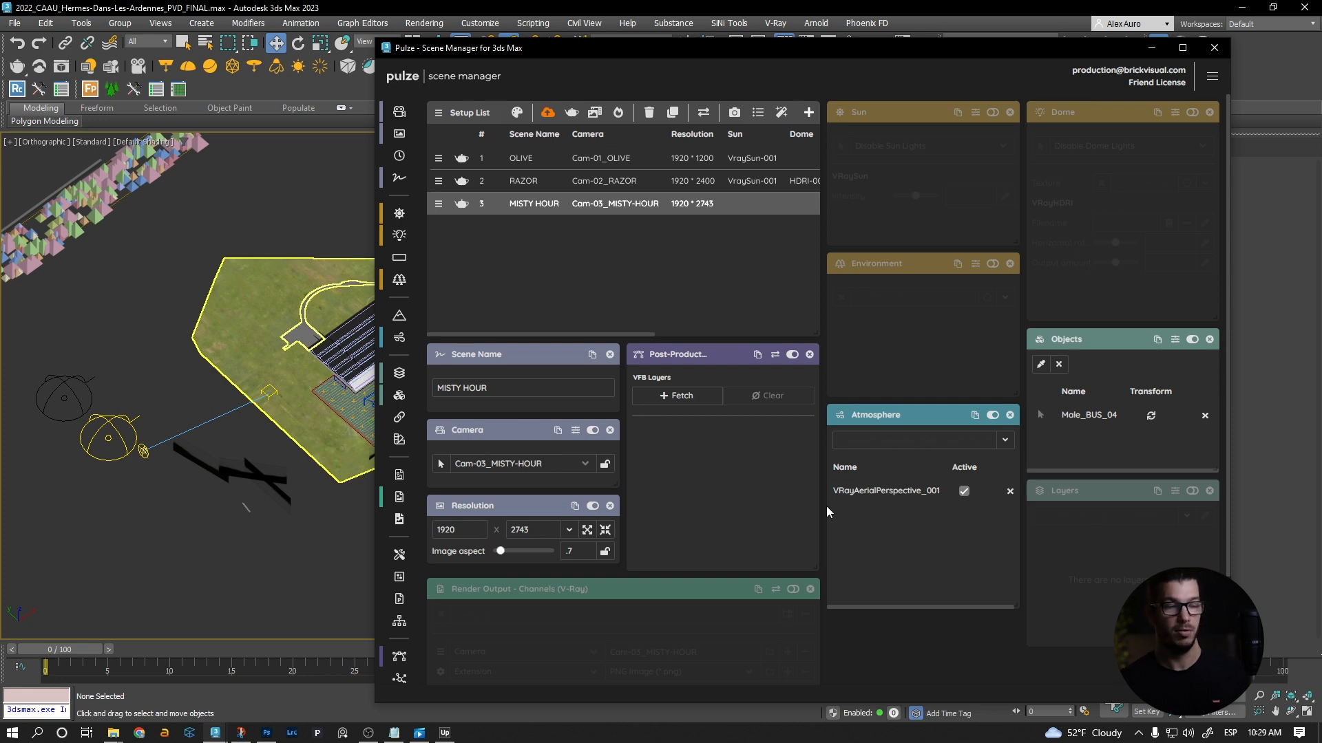
left_click(964, 491)
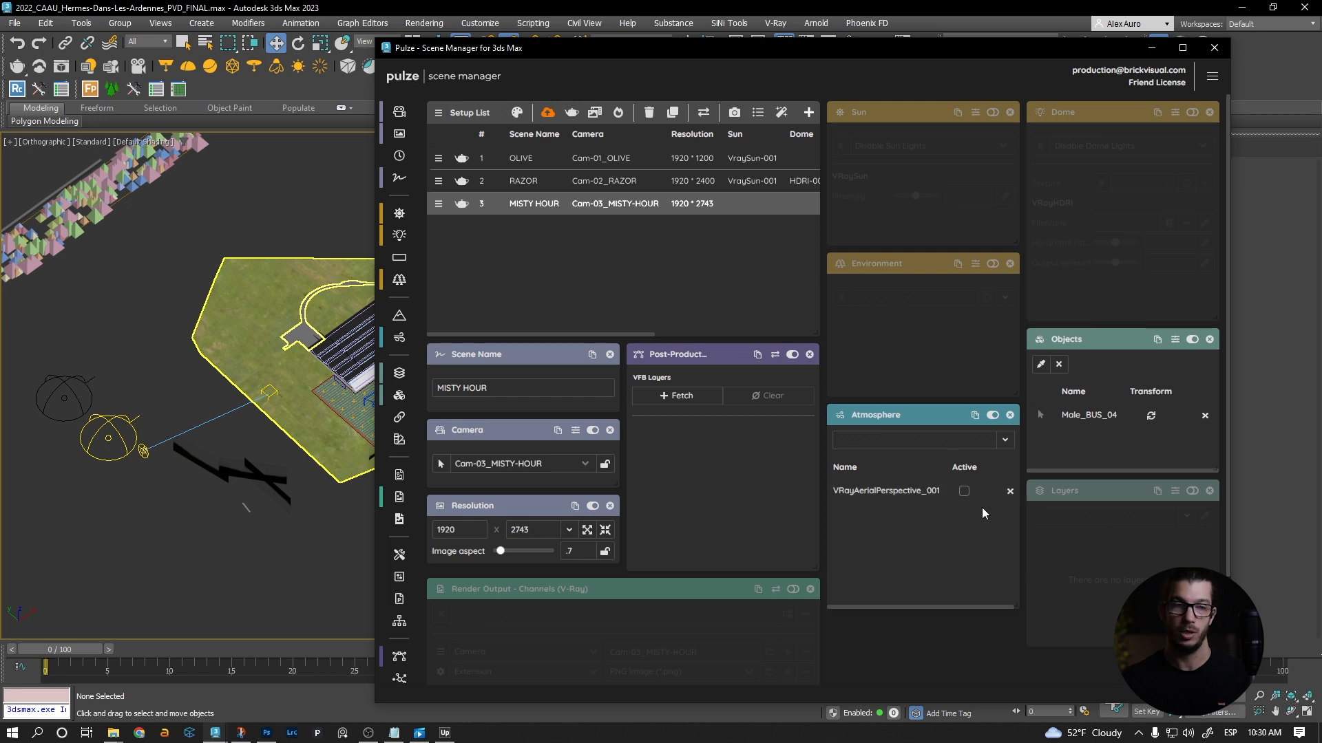
left_click(992, 112)
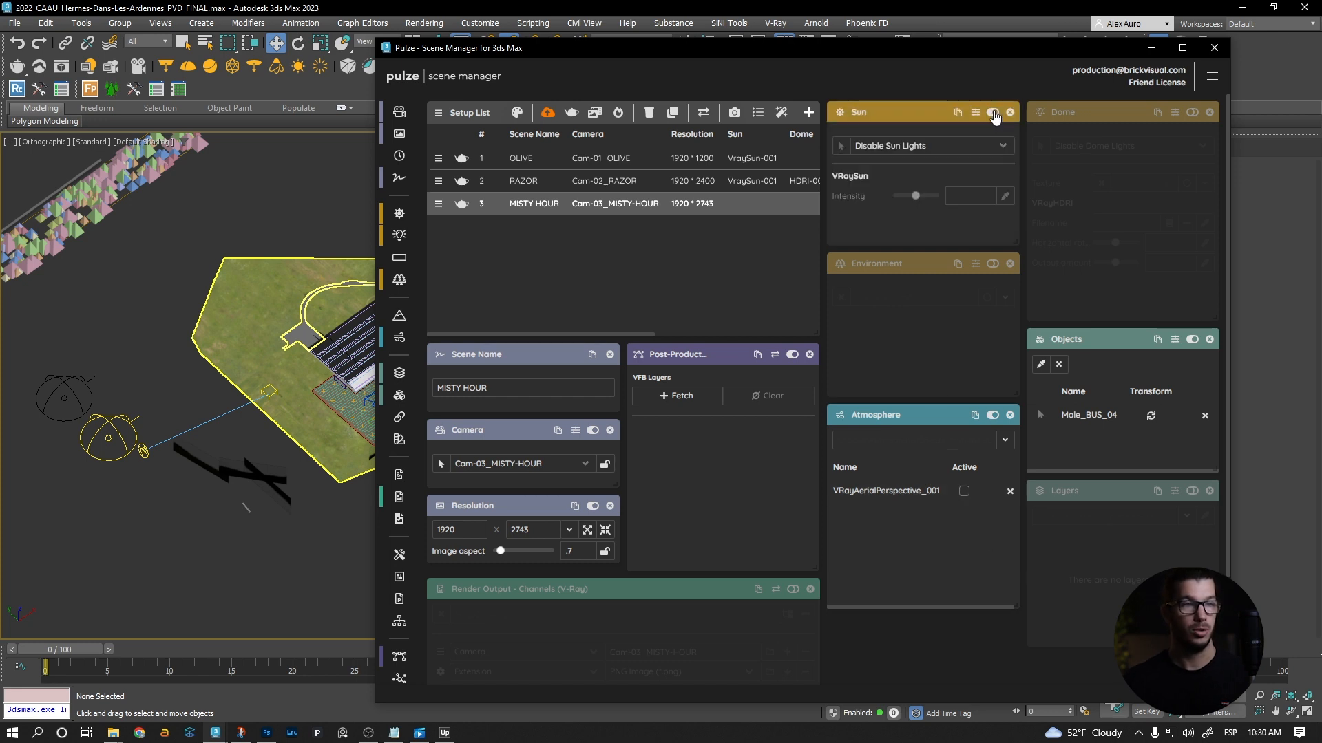
left_click(1000, 146)
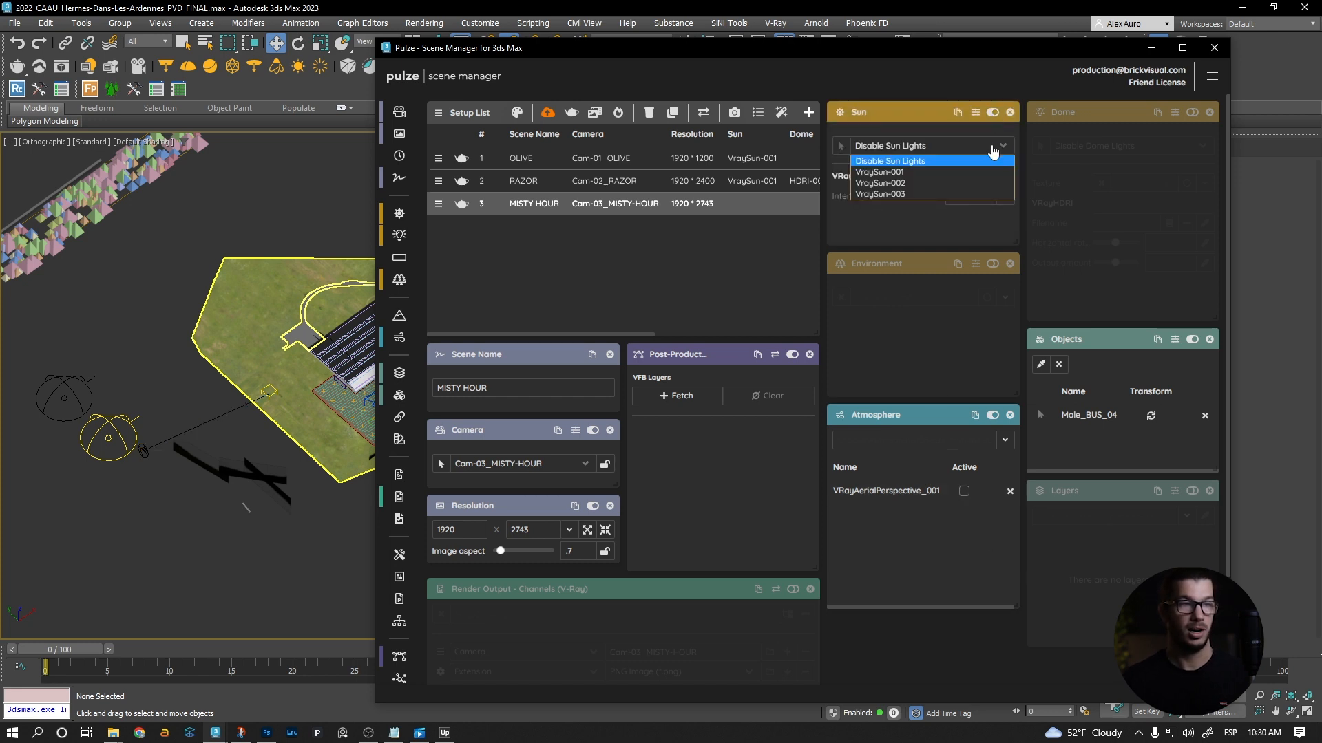
left_click(931, 157)
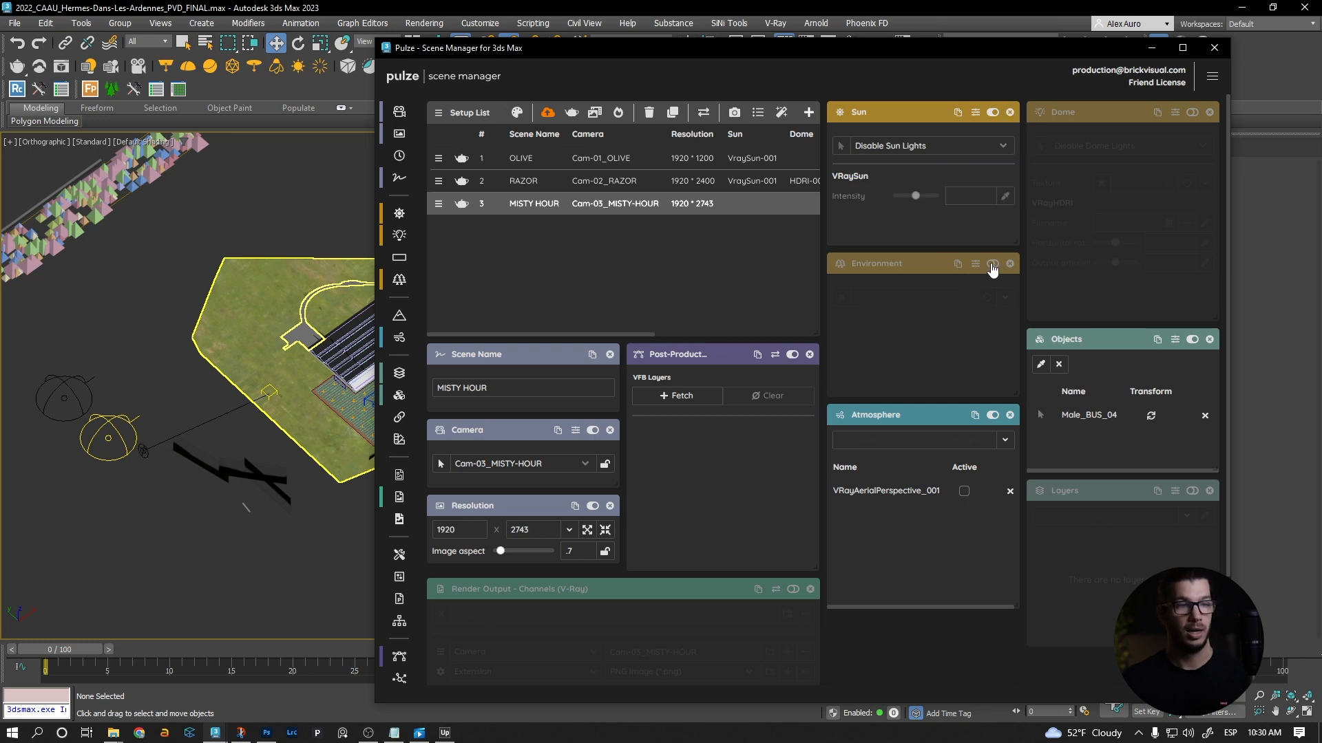
Enable the Dome module for the MISTY HOUR setup and assign HDRI-002 as its dome light
left_click(1192, 112)
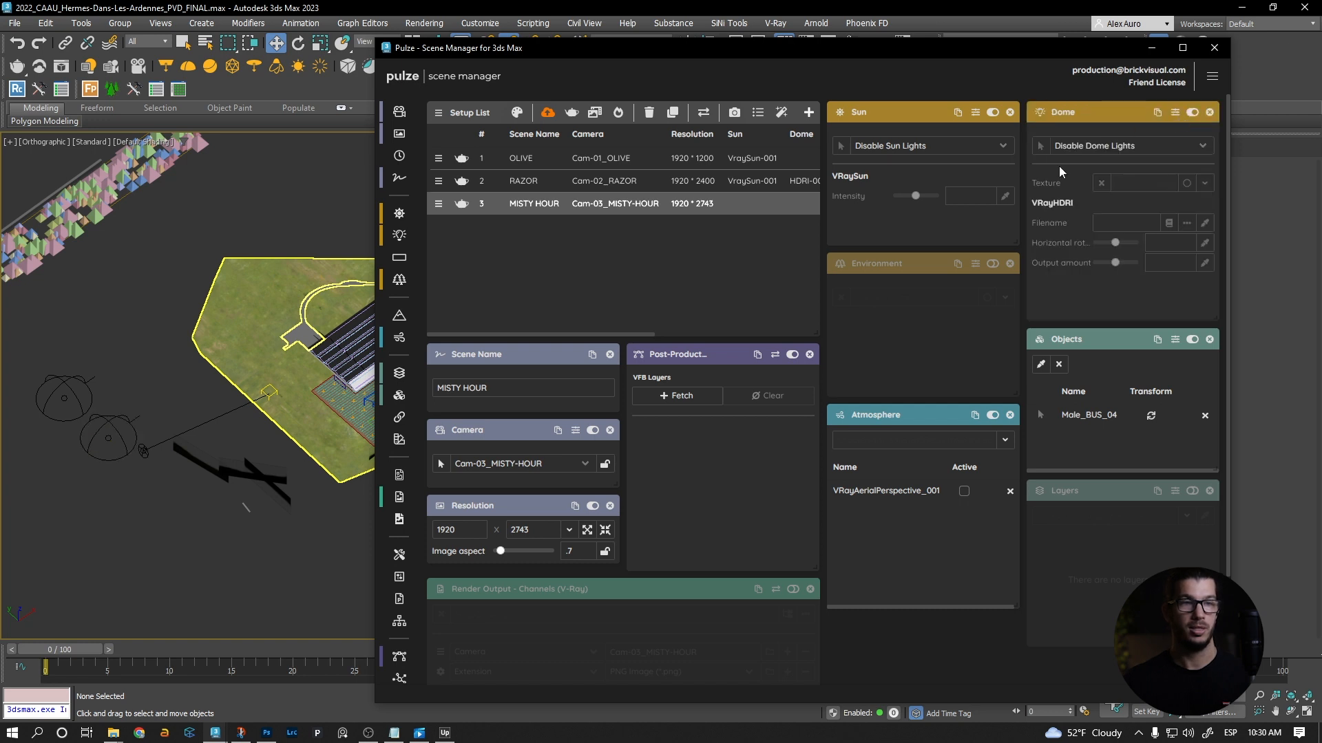
left_click(1198, 147)
left_click(1103, 183)
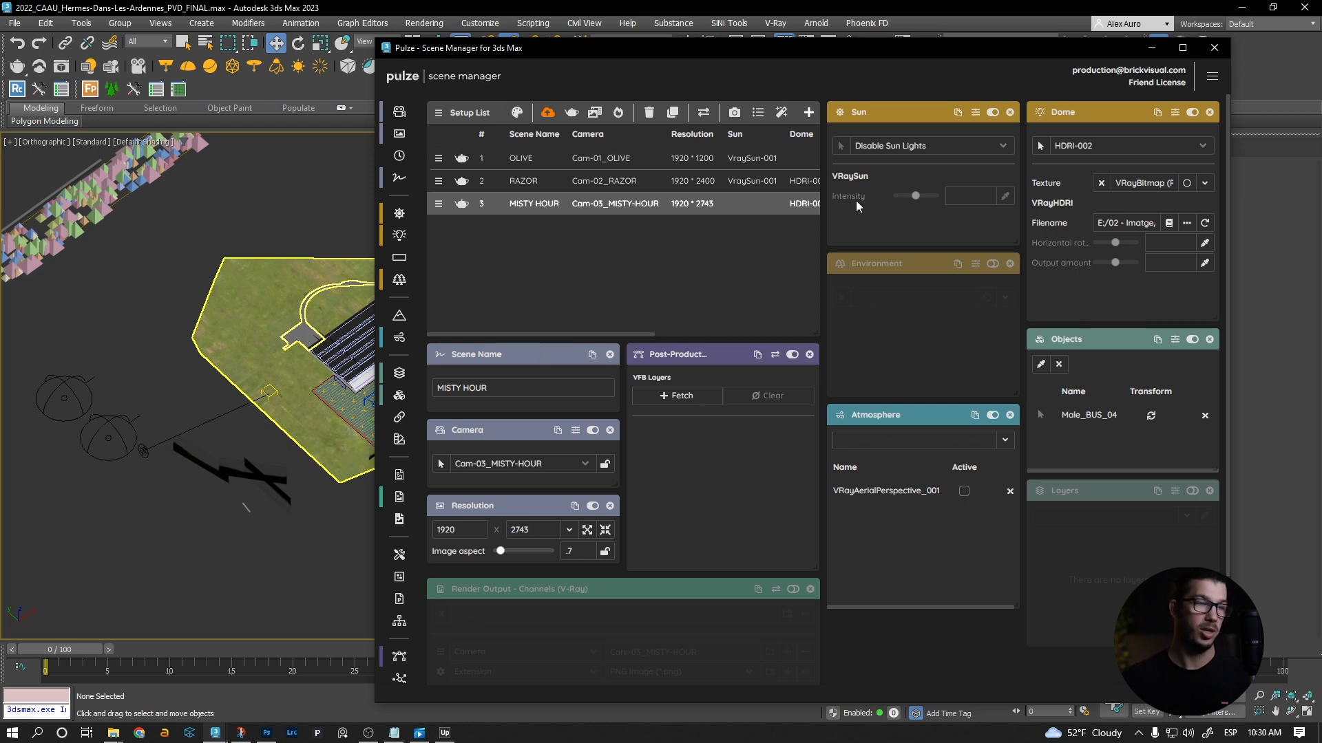
left_click_drag(844, 51, 757, 58)
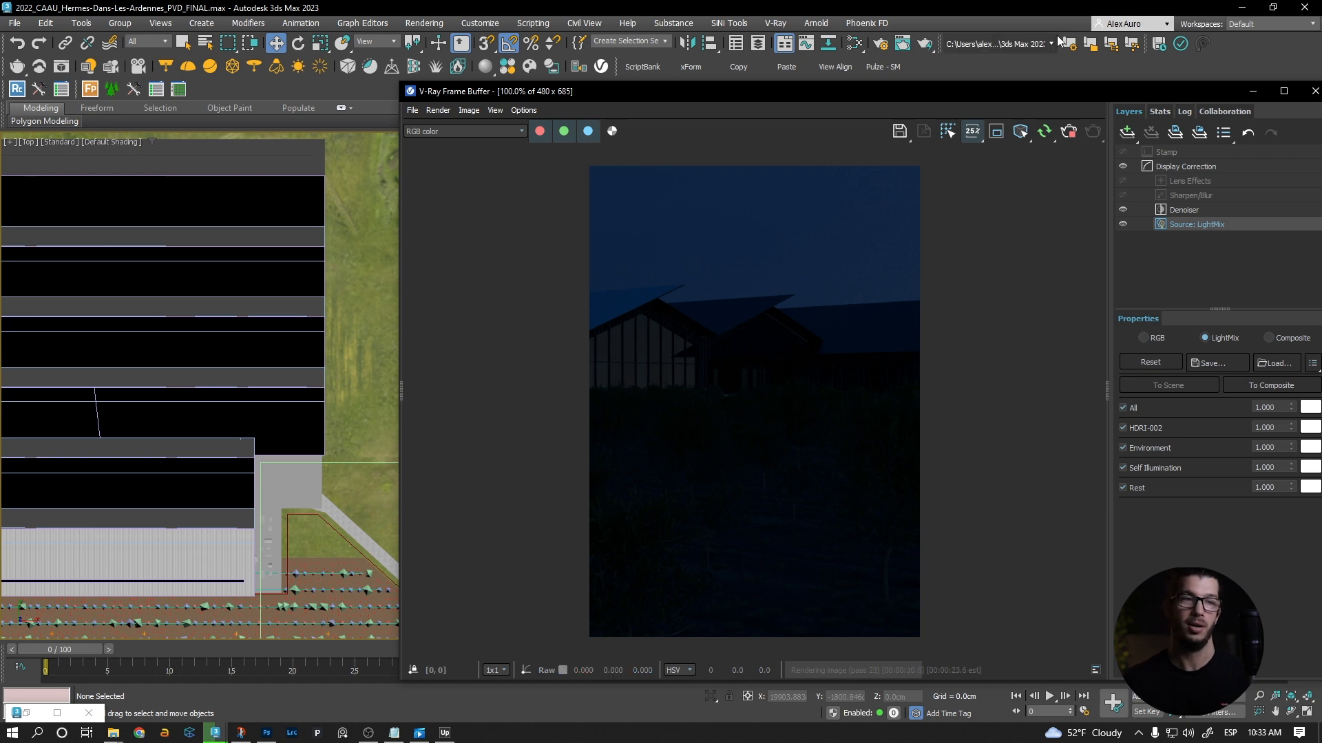
Stop the interactive render and turn on the 03_LIGHTS layer with its exterior and interior lights
left_click(1070, 132)
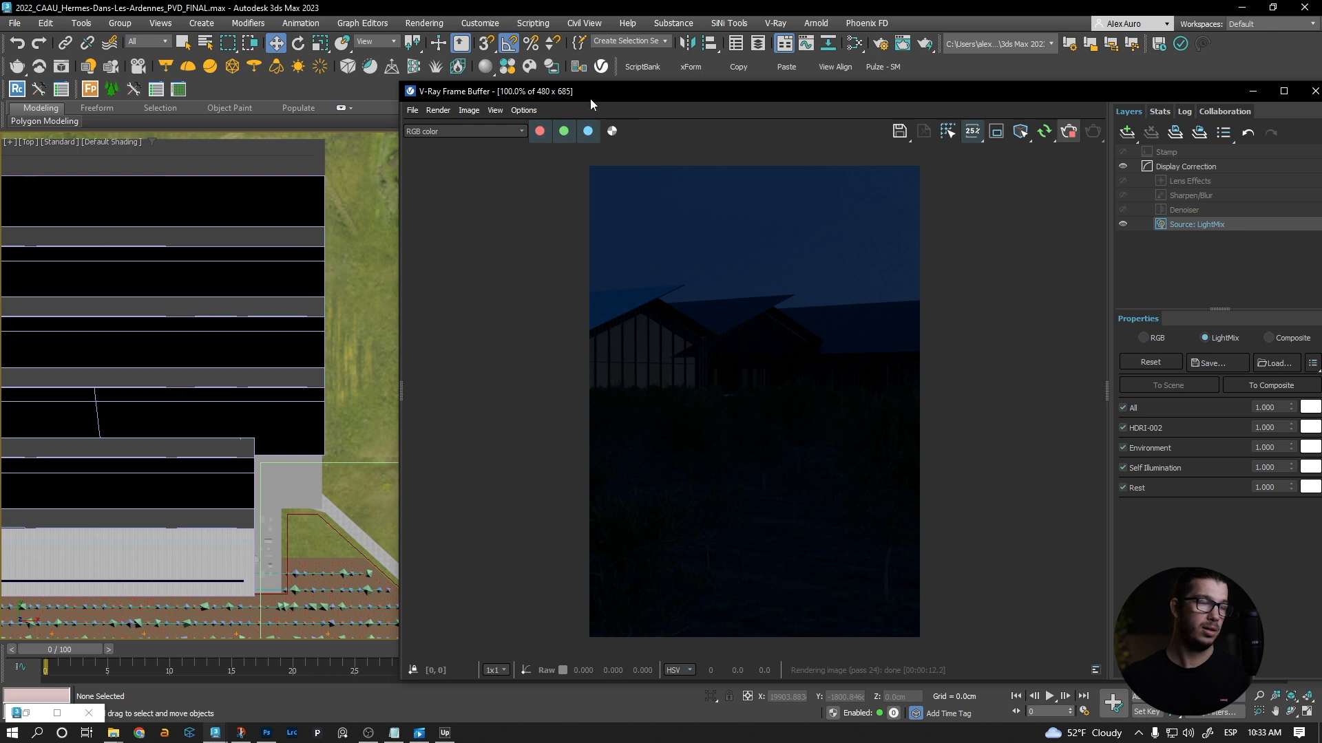
left_click(758, 43)
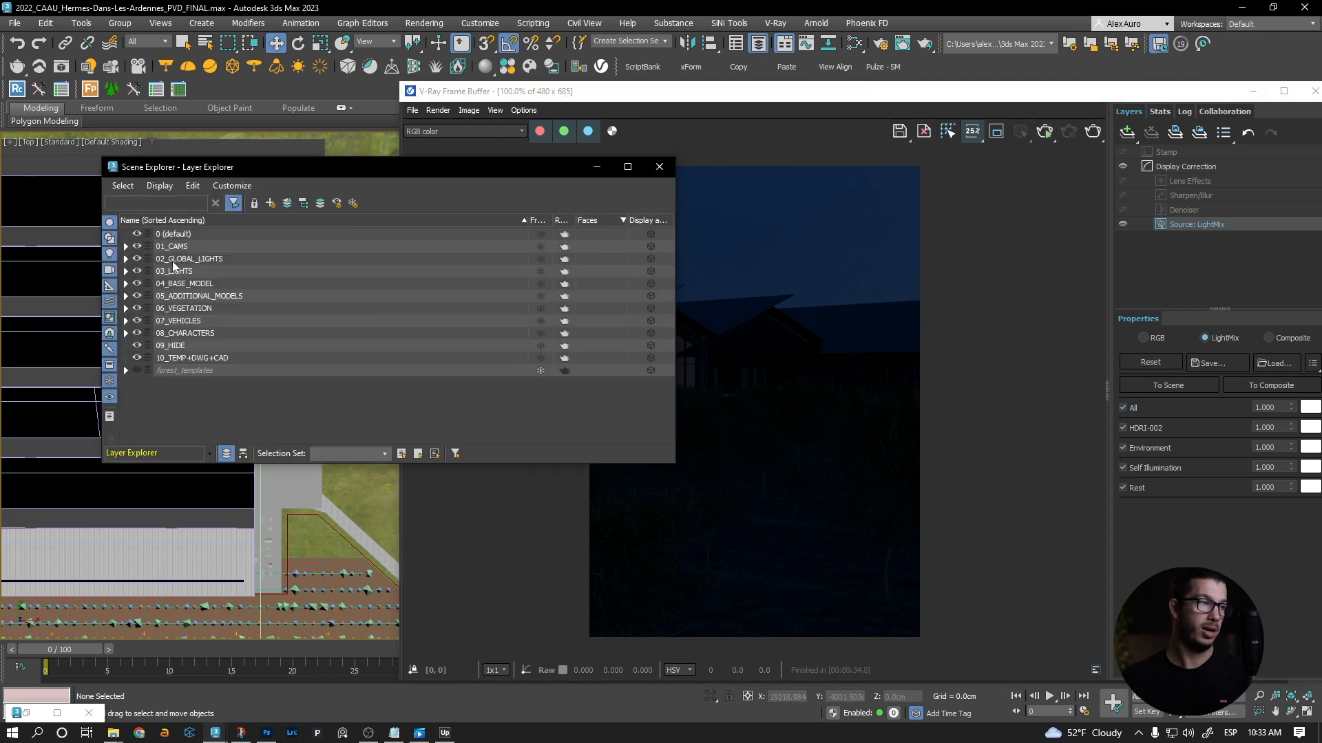
left_click(126, 271)
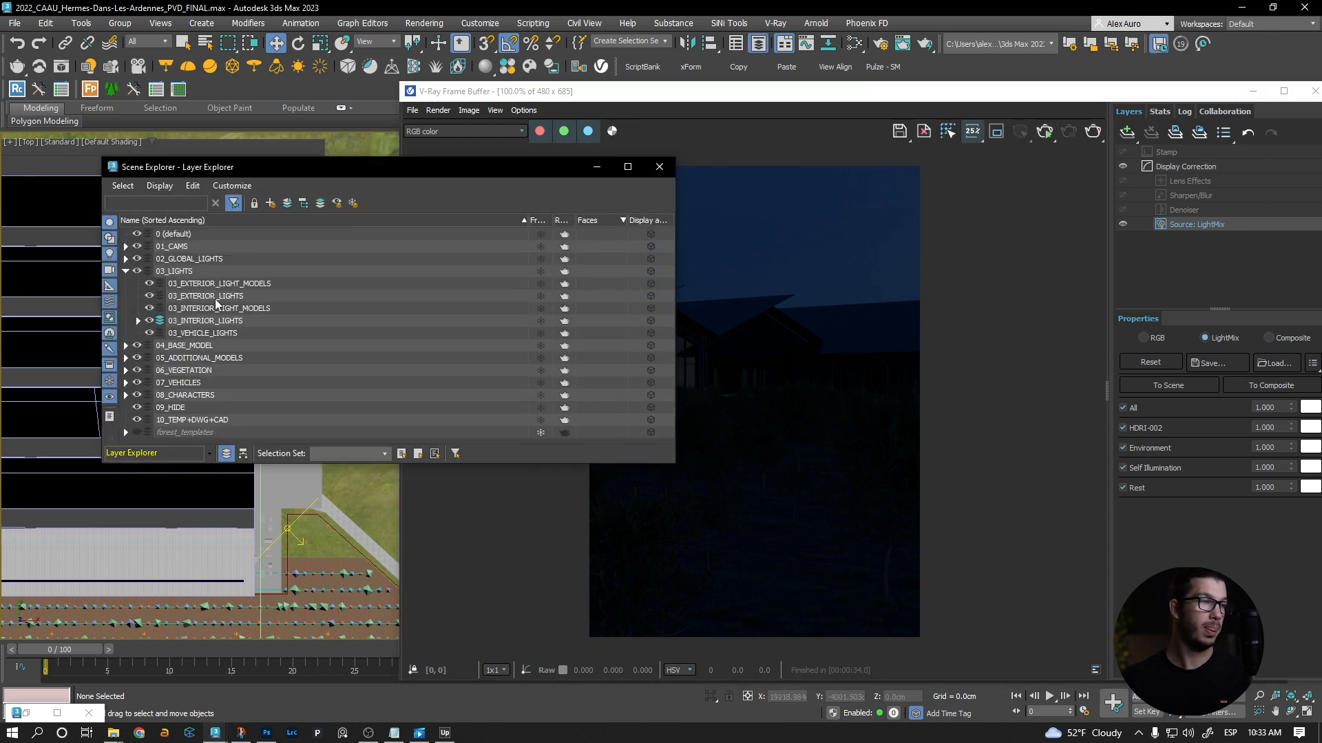
left_click(659, 167)
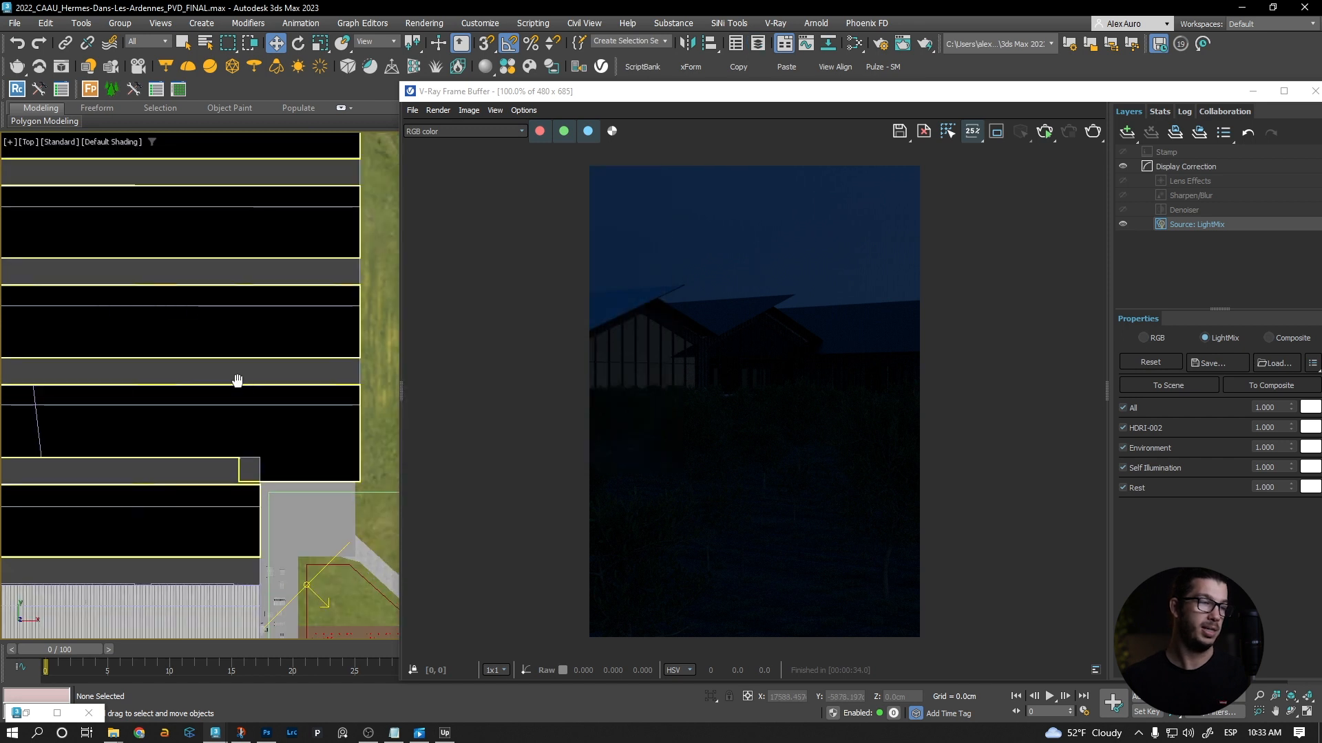
Examine the interior lights and the exterior plane light VRayLight051 in wireframe display and the MISTY HOUR camera view
key("F3")
scroll(279, 419, "up", 3)
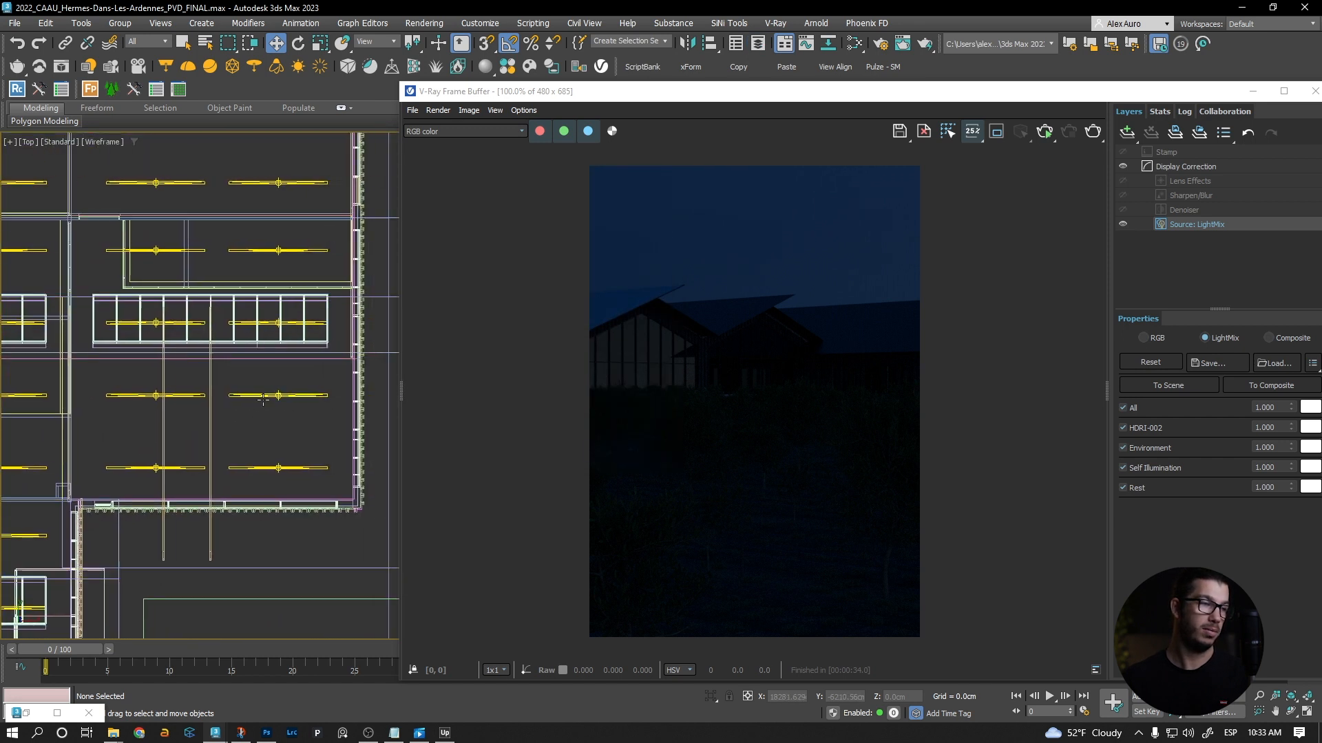
scroll(280, 396, "up", 5)
scroll(230, 393, "down", 2)
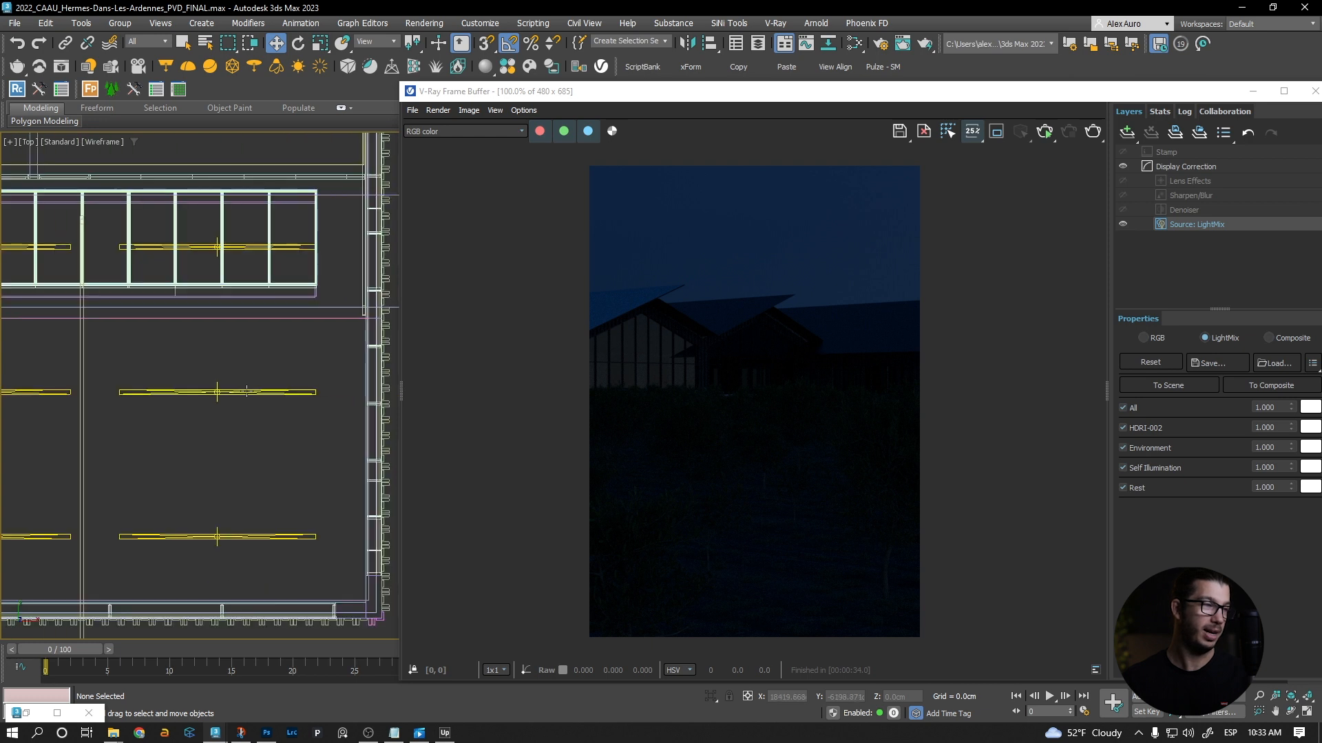
scroll(218, 379, "down", 8)
middle_click_drag(217, 446, 220, 382, "alt")
scroll(210, 437, "up", 3)
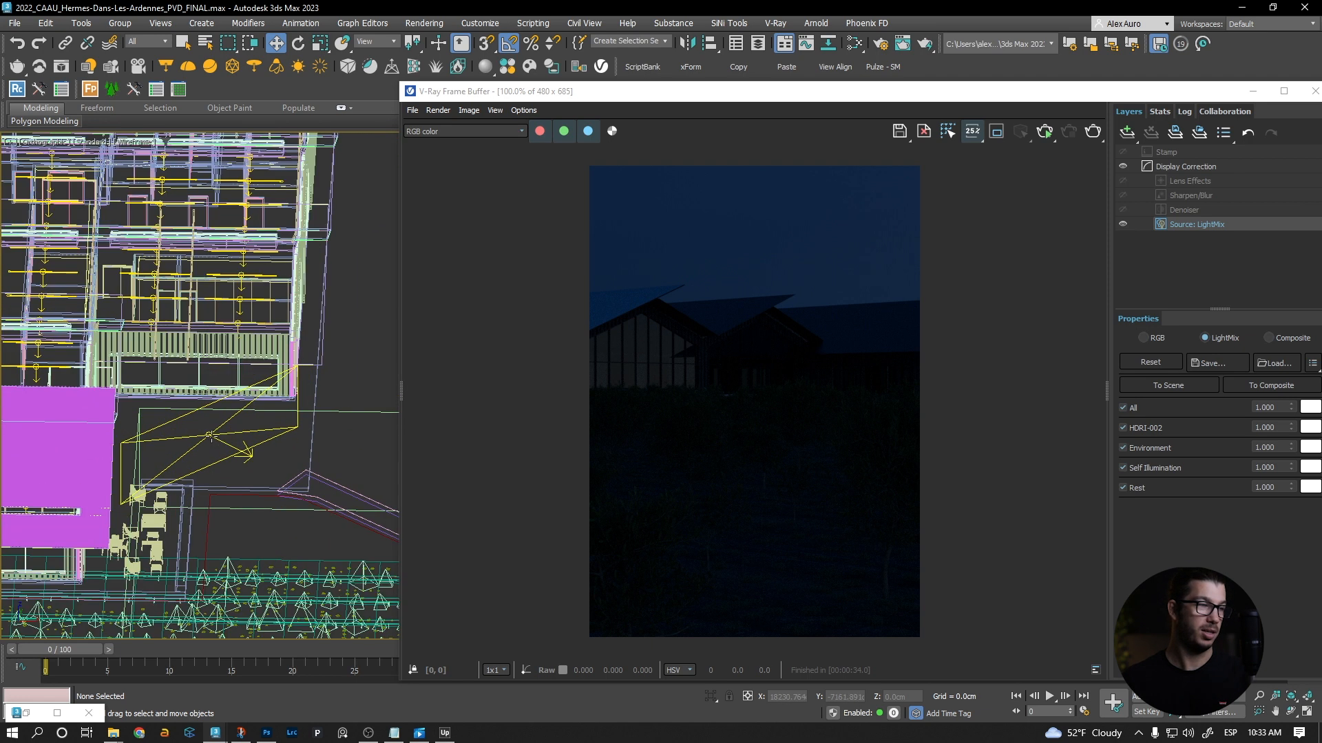
left_click(1253, 92)
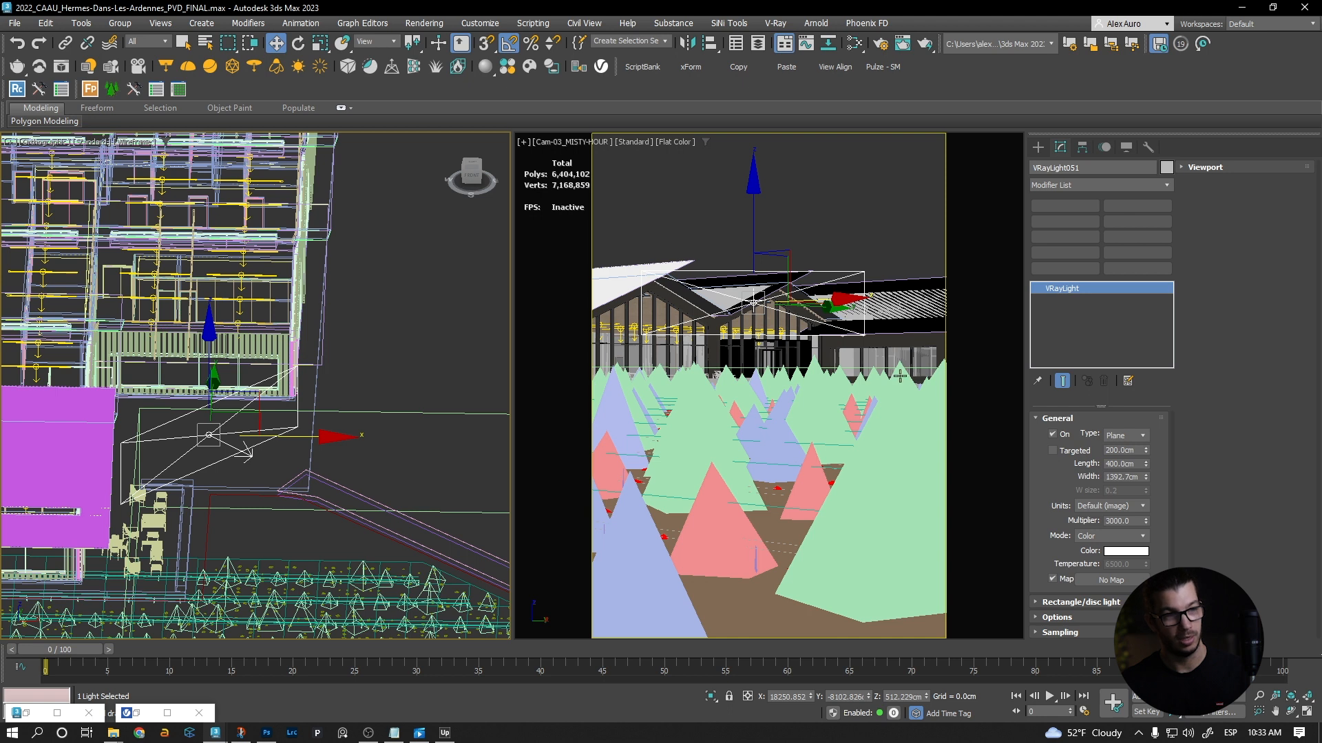
left_click(865, 200)
Reopen the V-Ray Frame Buffer and start an interactive render of the MISTY HOUR view with the lights on
left_click(66, 65)
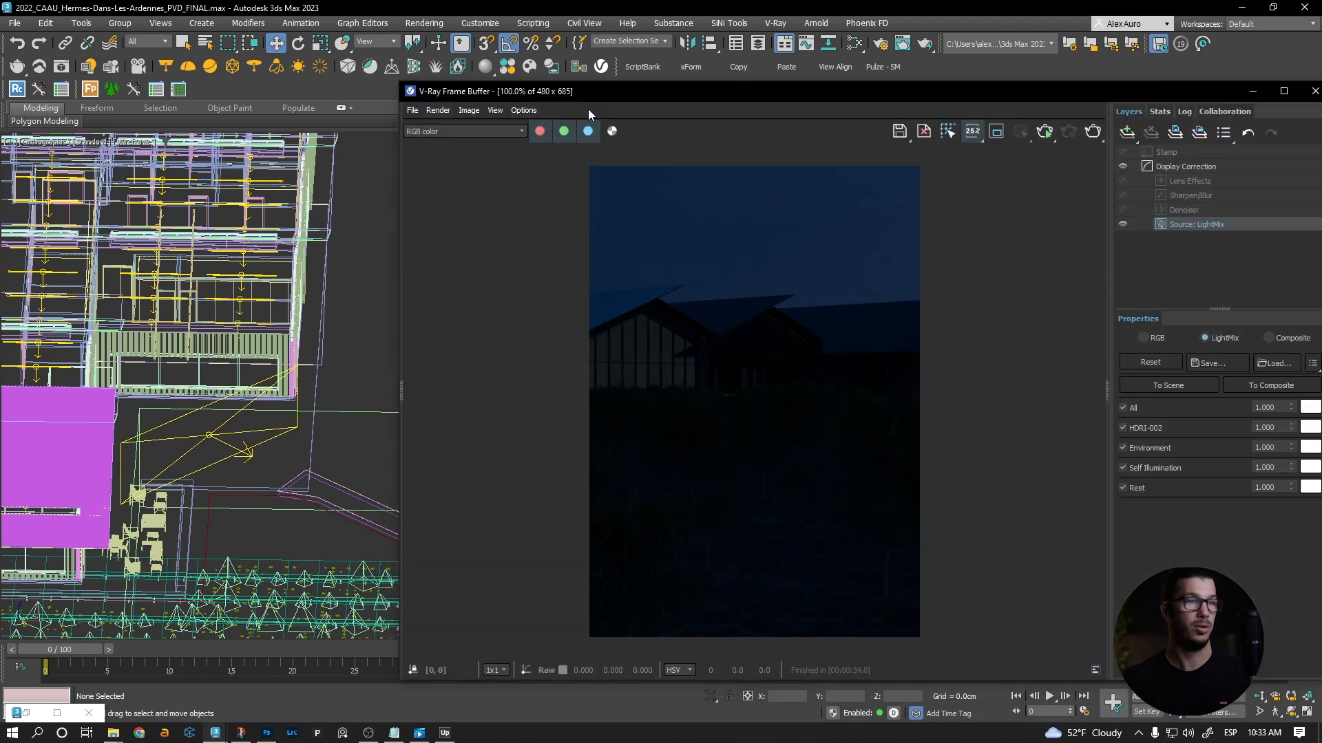
left_click(1045, 132)
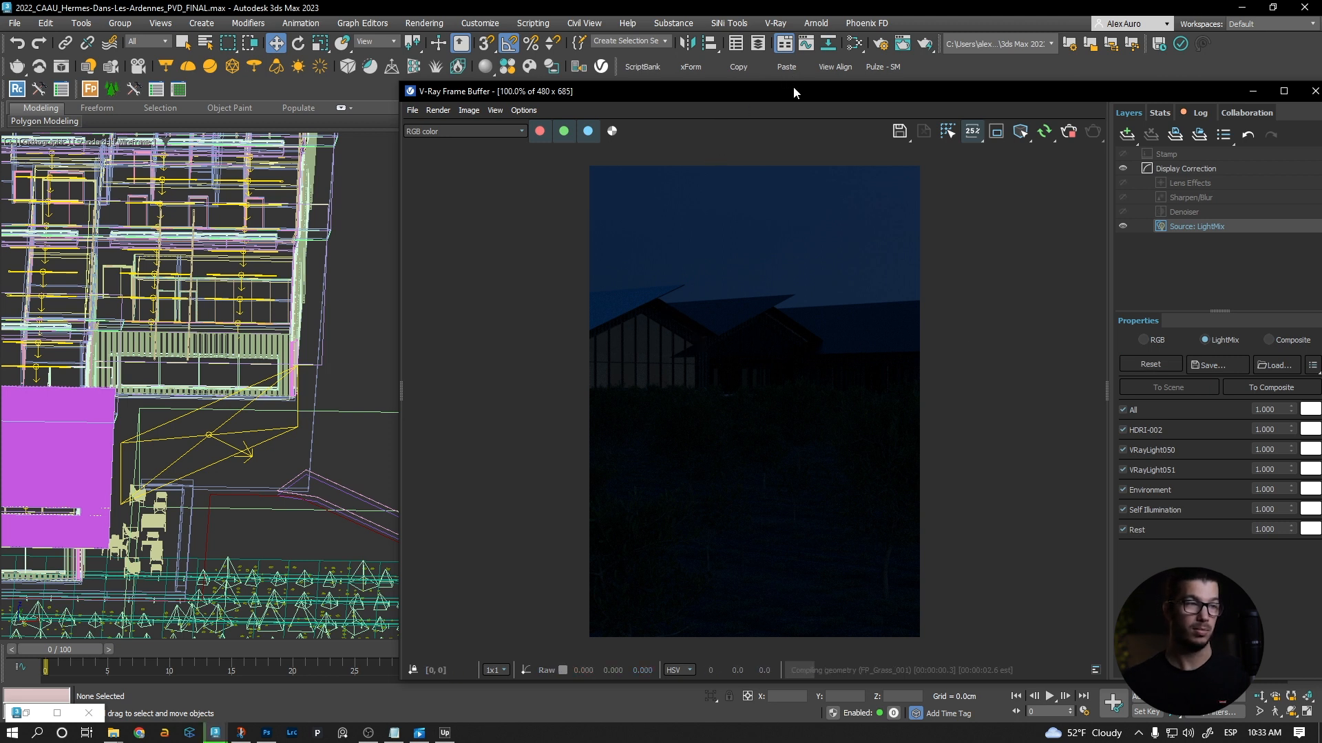
left_click_drag(793, 88, 765, 81)
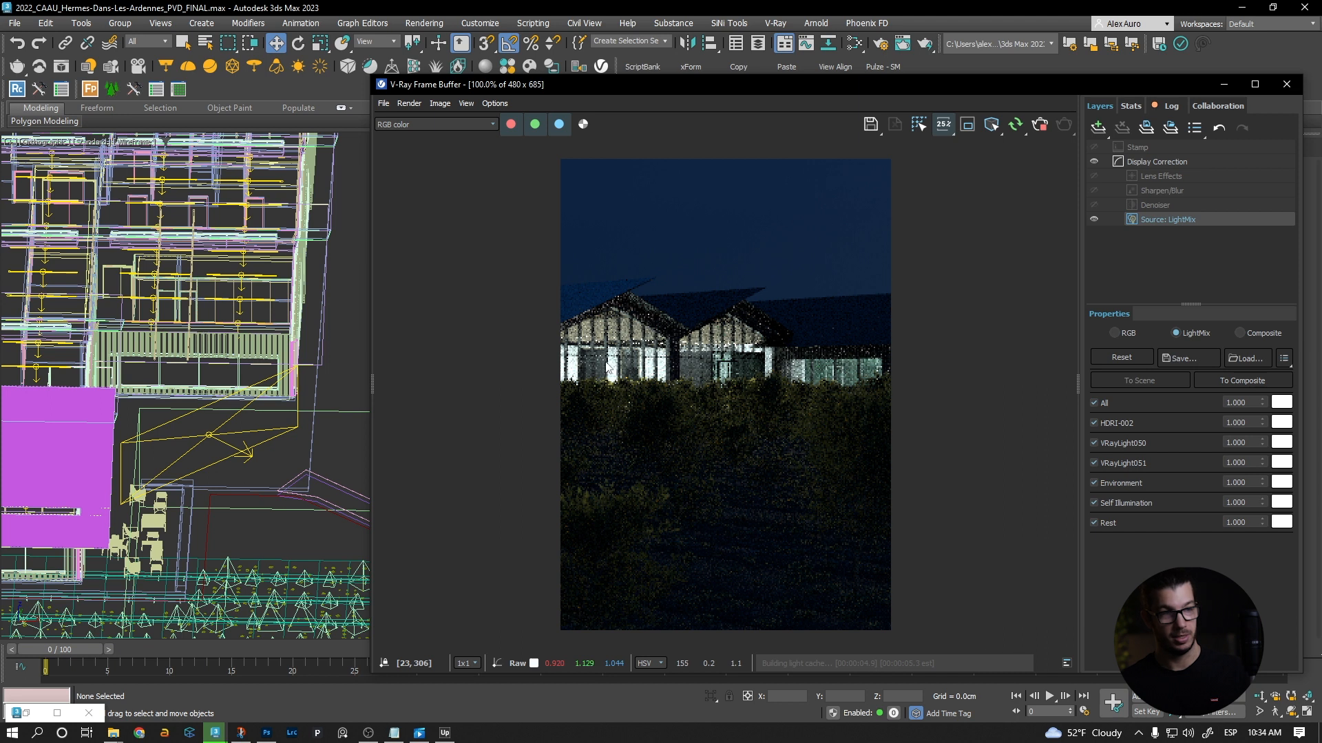
Add Exposure and Filmic tonemap correction layers to the MISTY HOUR render in the frame buffer
left_click(1098, 128)
left_click(1113, 267)
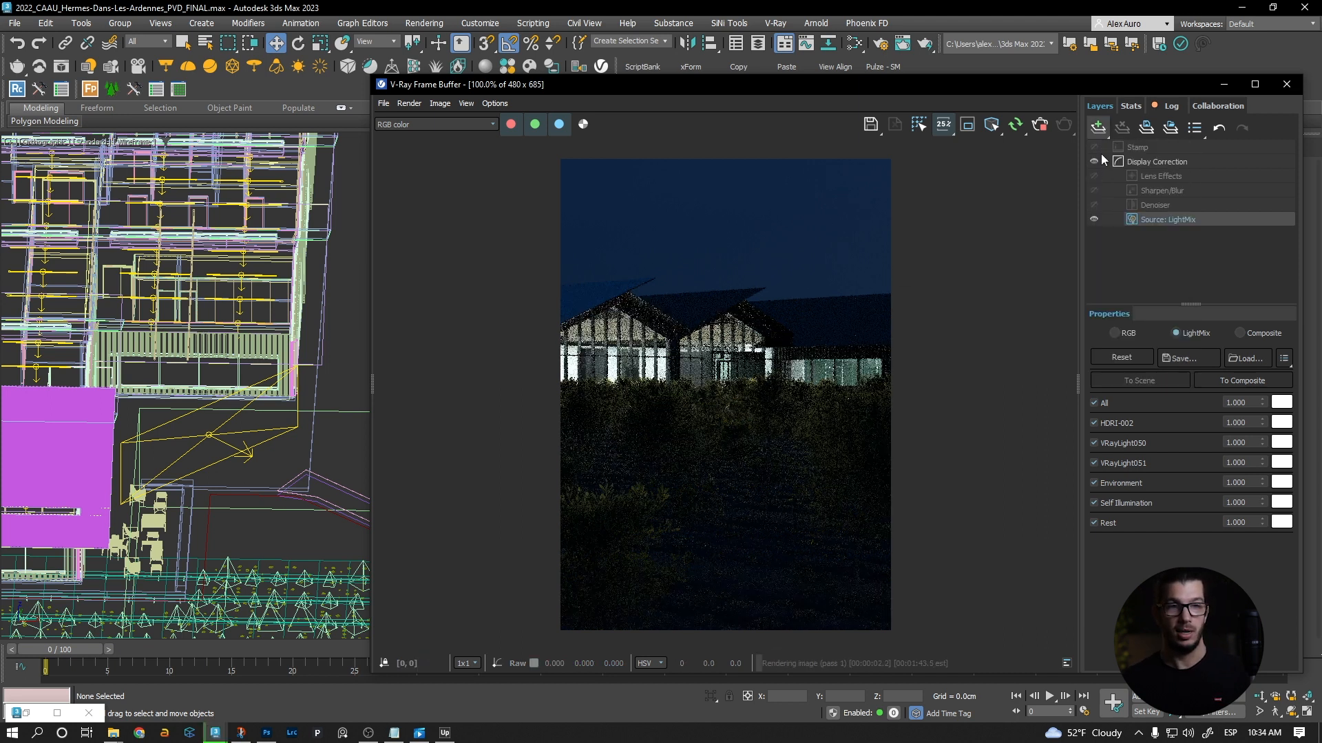
left_click(1098, 127)
left_click(1122, 172)
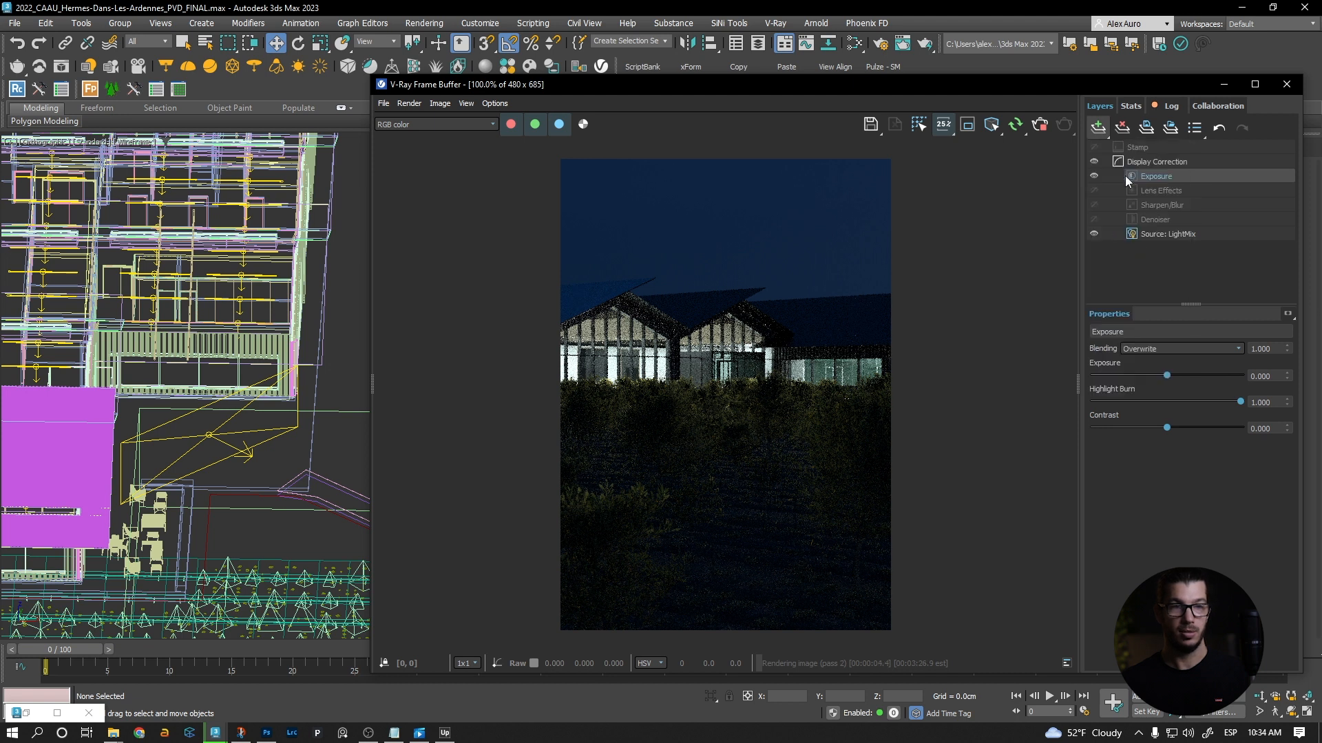
left_click(1166, 382)
left_click(1140, 444)
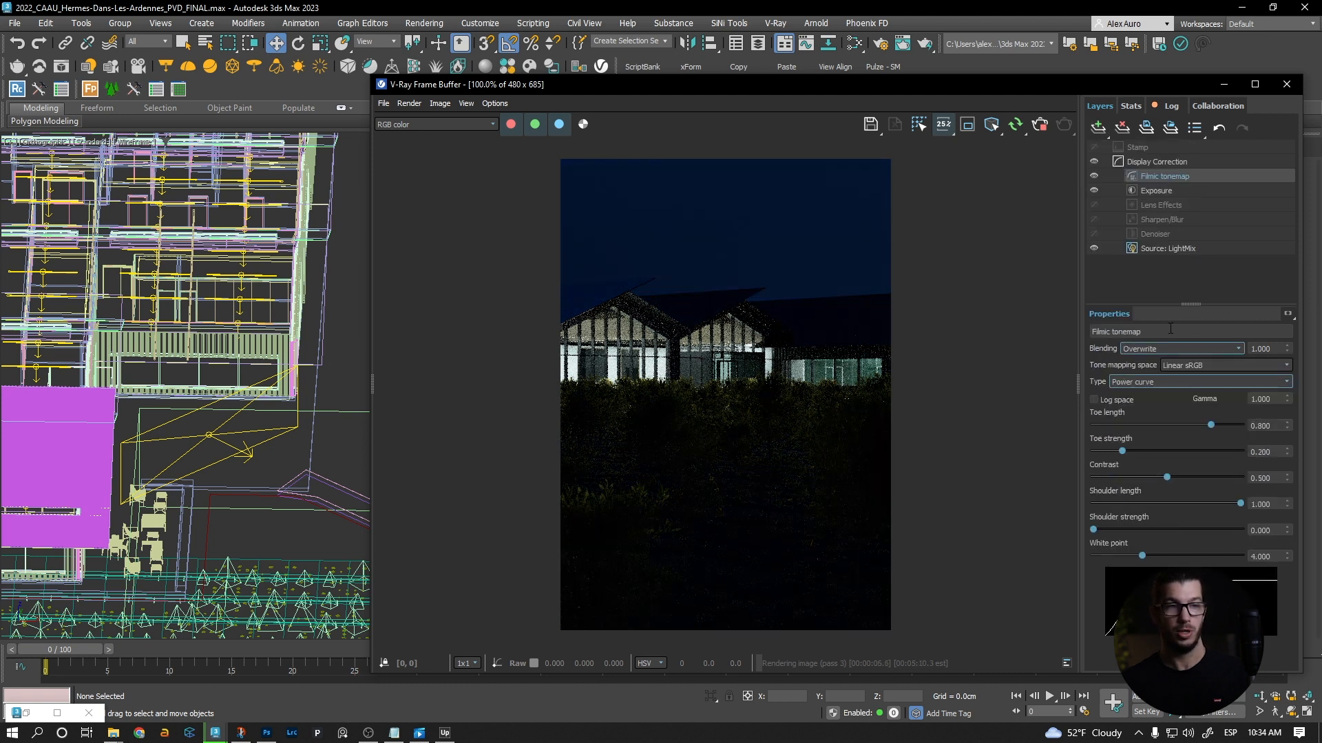
Raise the render's exposure to 1.963, and set the filmic tonemap's shoulder strength to 1.963 and toe strength to 0.215
left_click(1176, 191)
left_click_drag(1167, 375, 1196, 375)
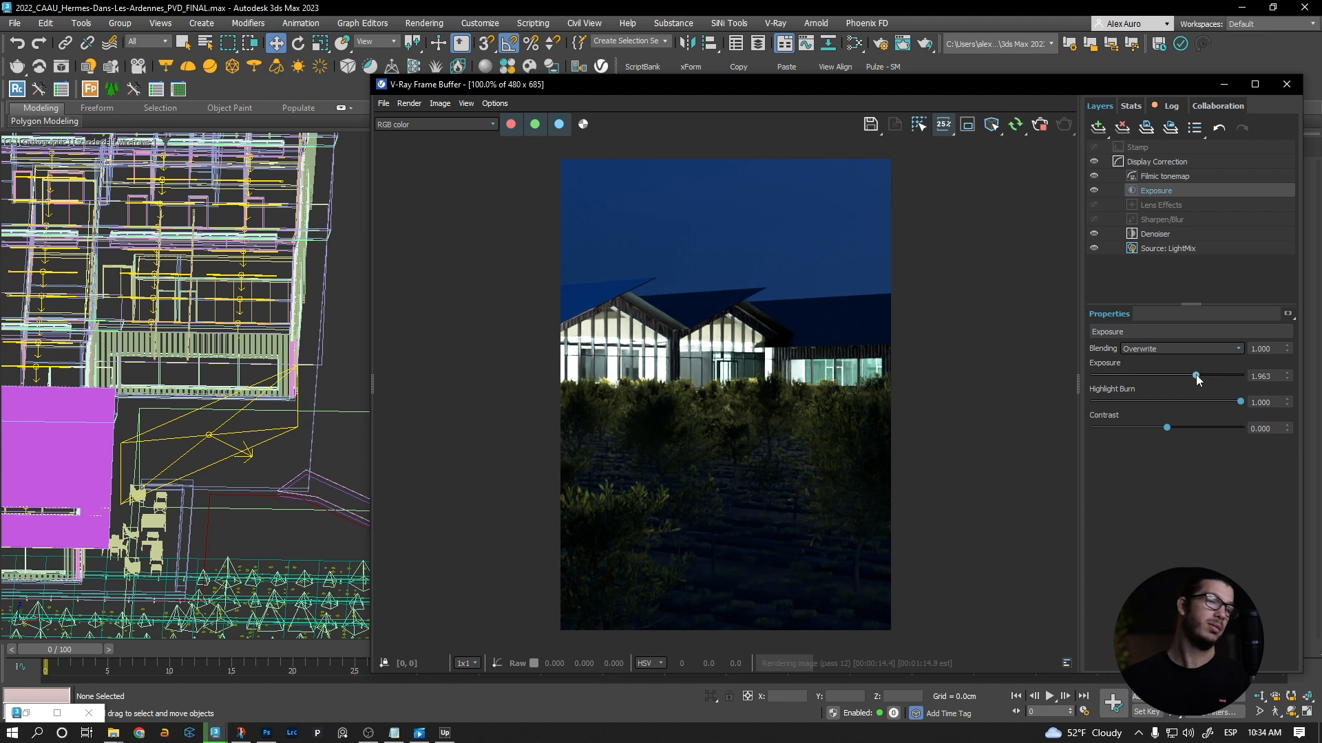
left_click(1179, 176)
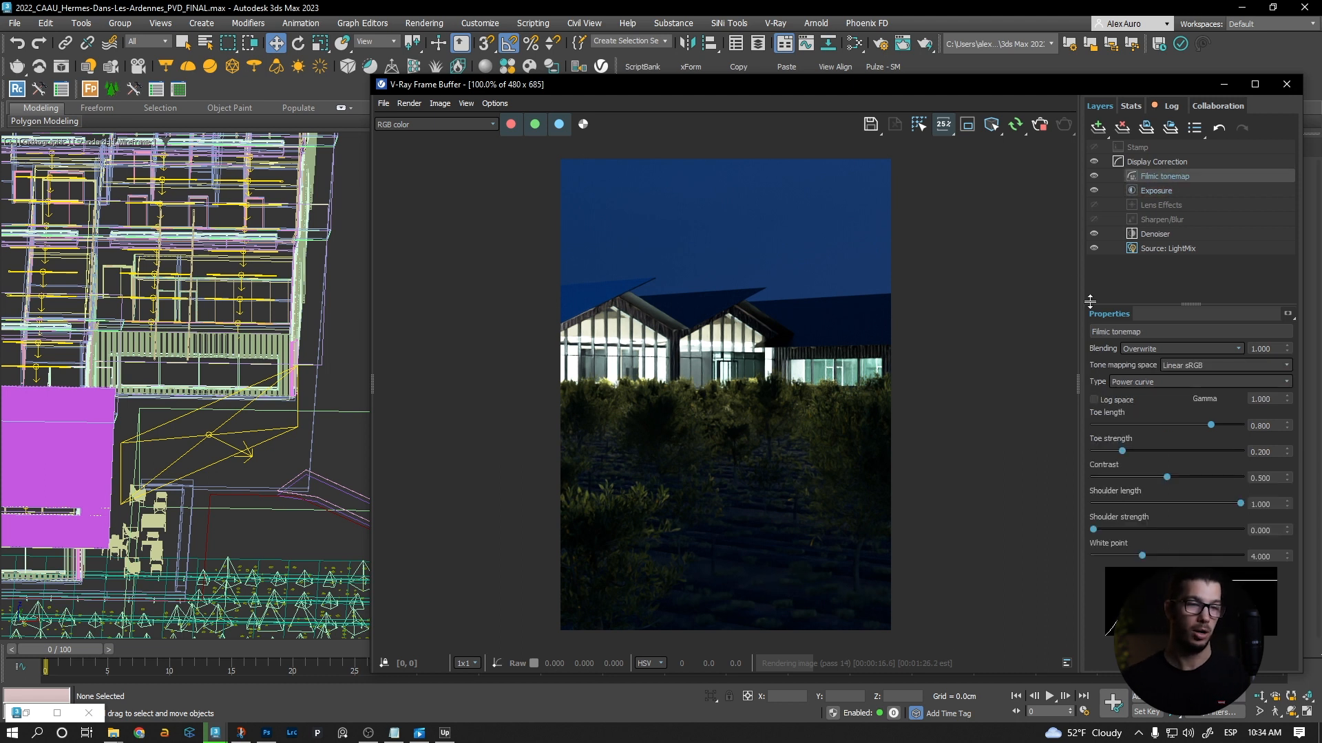
left_click_drag(1100, 530, 1120, 530)
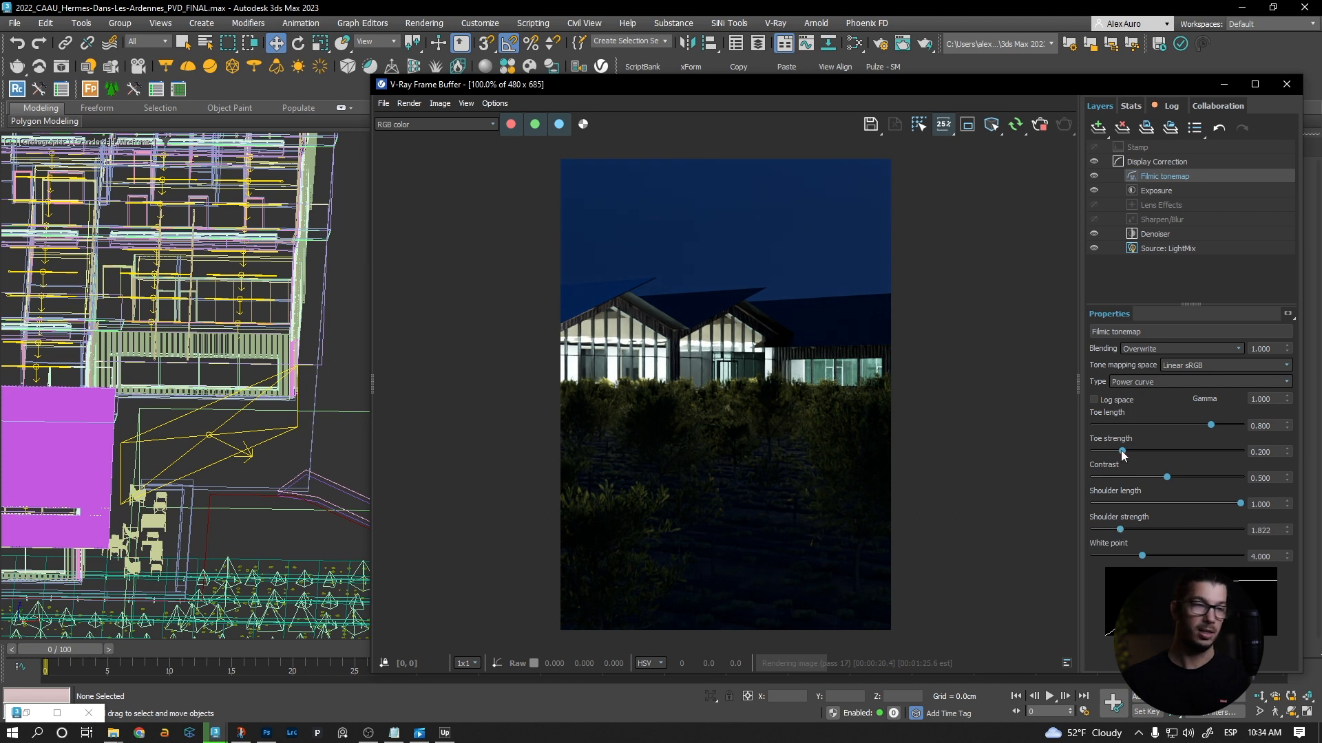
left_click_drag(1122, 452, 1125, 452)
left_click_drag(1120, 530, 1125, 527)
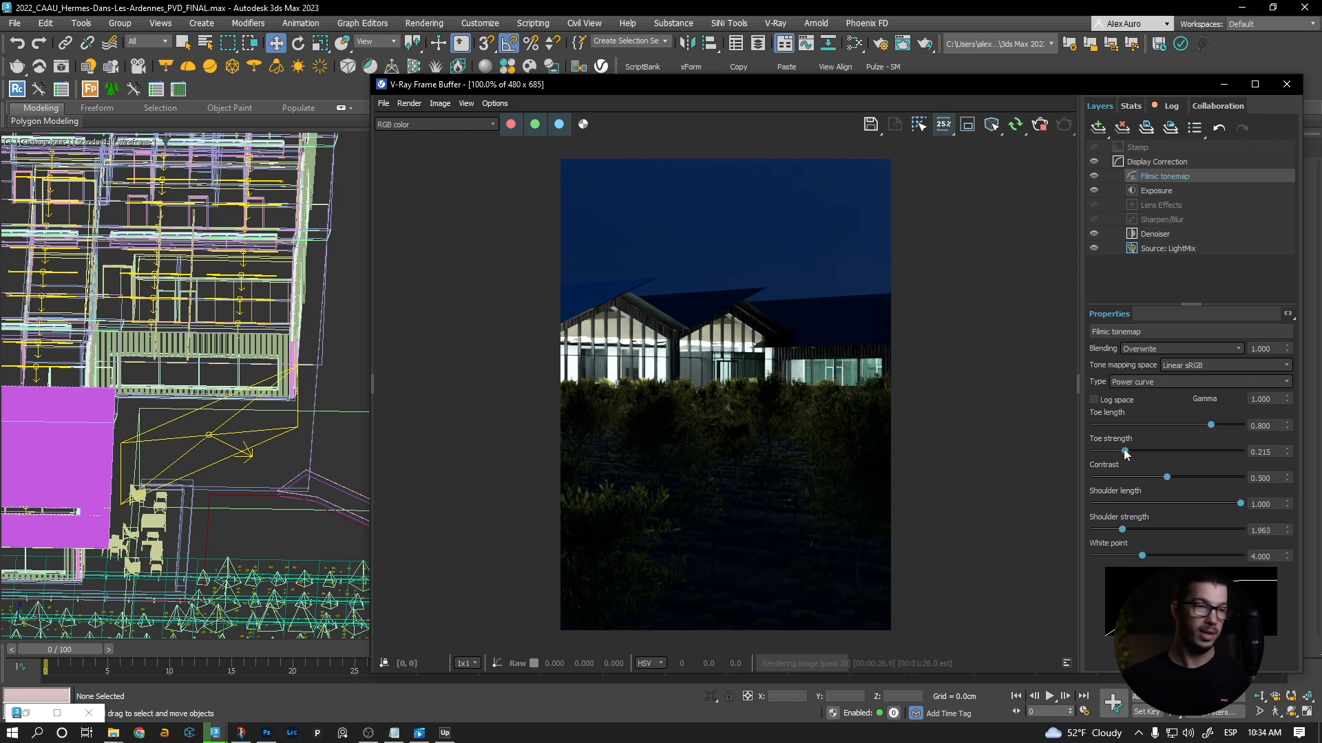
Stop the interactive render and turn the denoiser layer back on for the MISTY HOUR image
left_click_drag(995, 84, 992, 80)
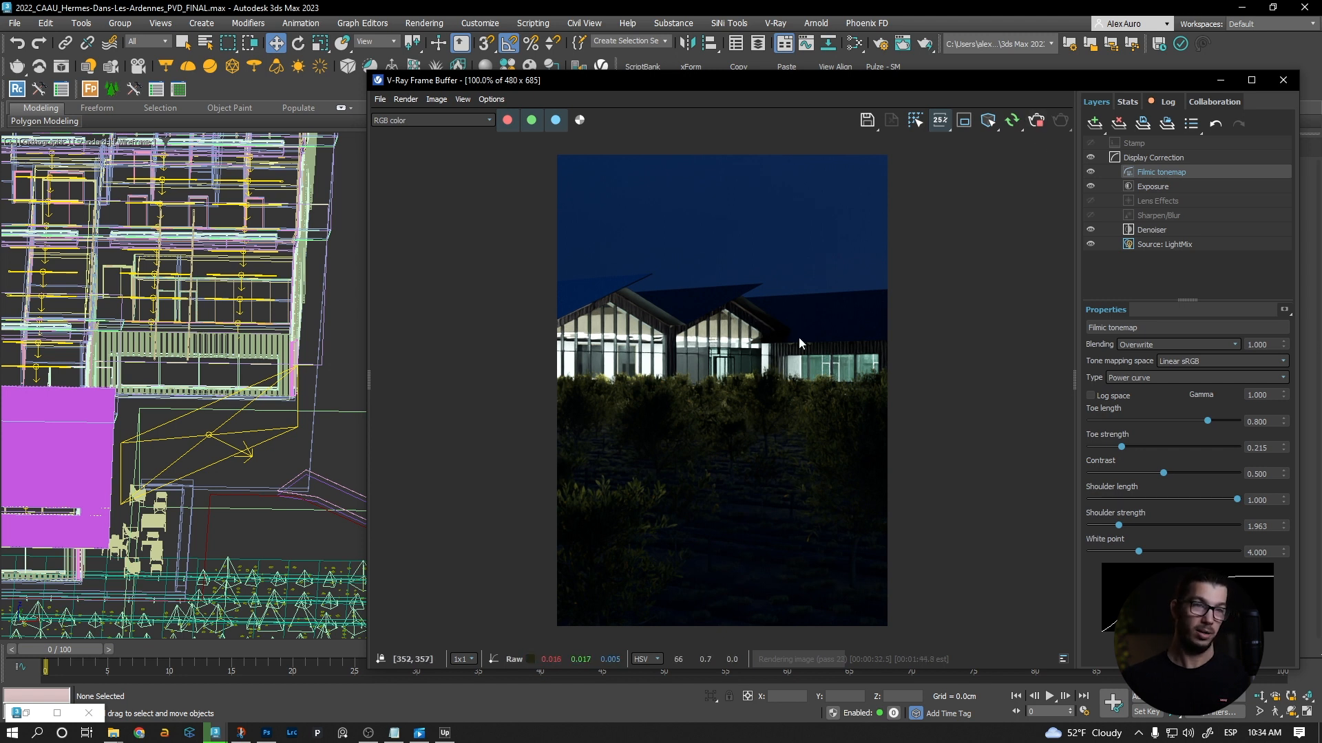
left_click(1037, 121)
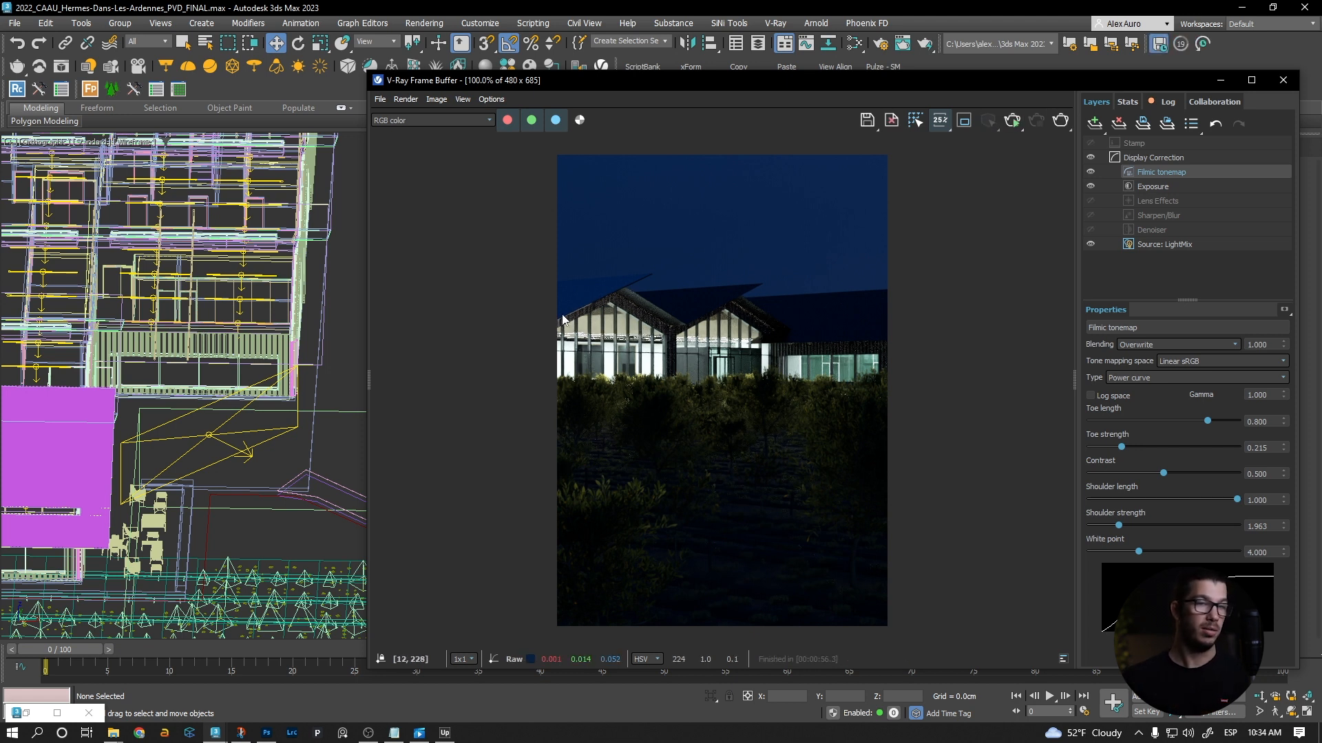
left_click(1090, 230)
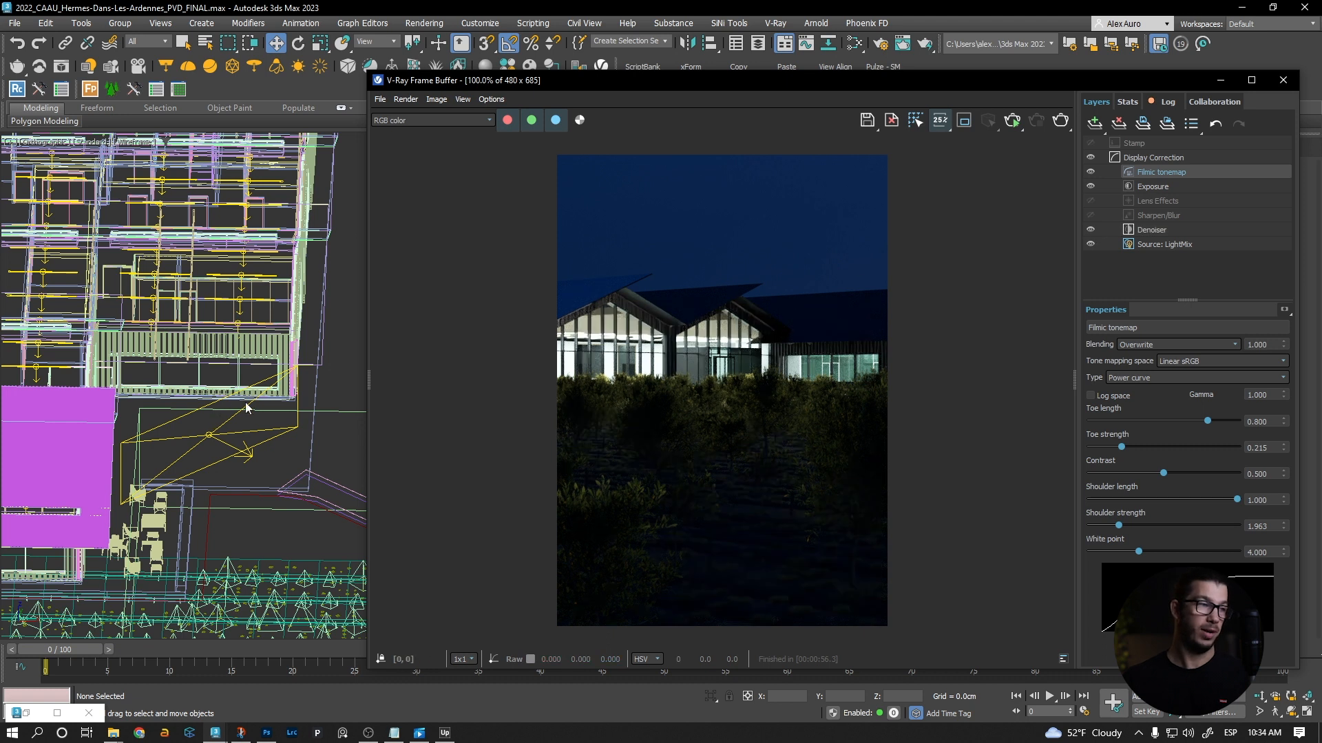
Display the model shaded, select the light-coloured roof beside the planted field and examine the building's metal roofs from above
scroll(245, 407, "down", 3)
middle_click_drag(180, 422, 181, 426, "alt")
key("F3")
scroll(157, 434, "up", 3)
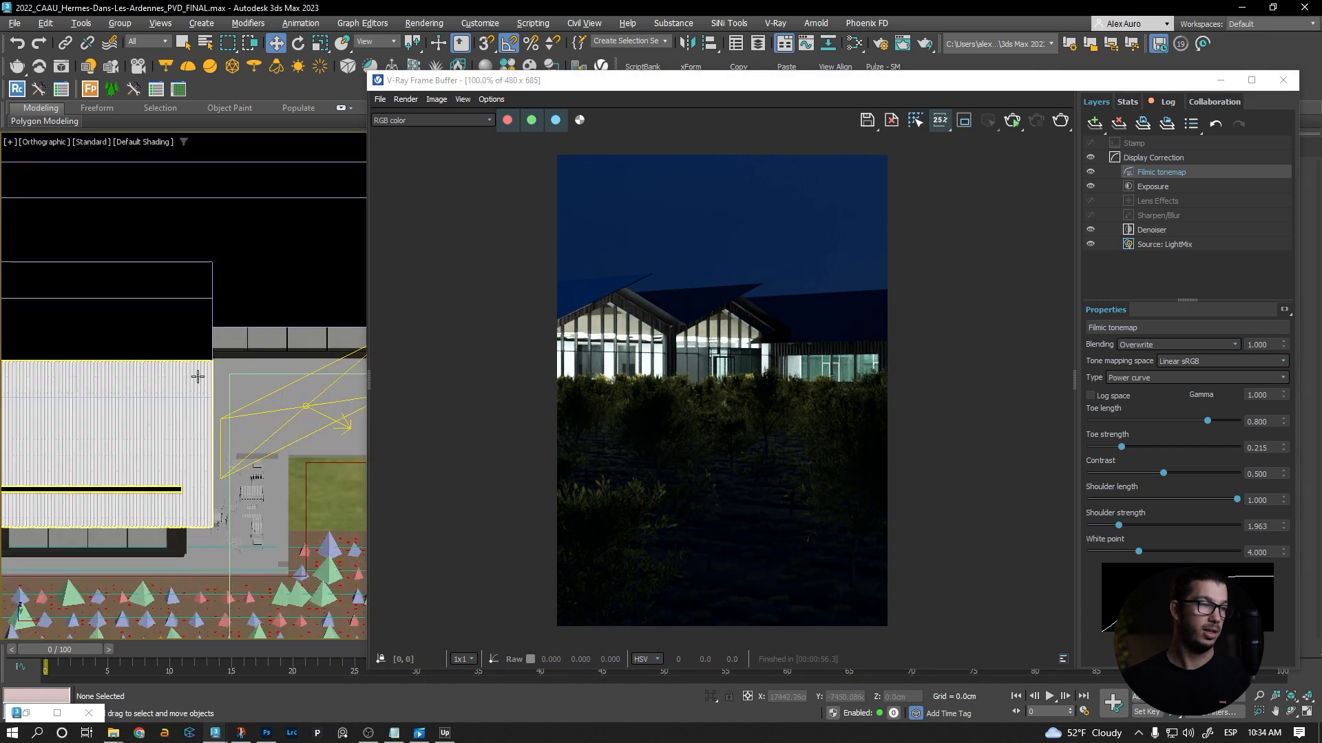
left_click(170, 424)
scroll(215, 303, "down", 4)
middle_click_drag(215, 303, 157, 329, "alt")
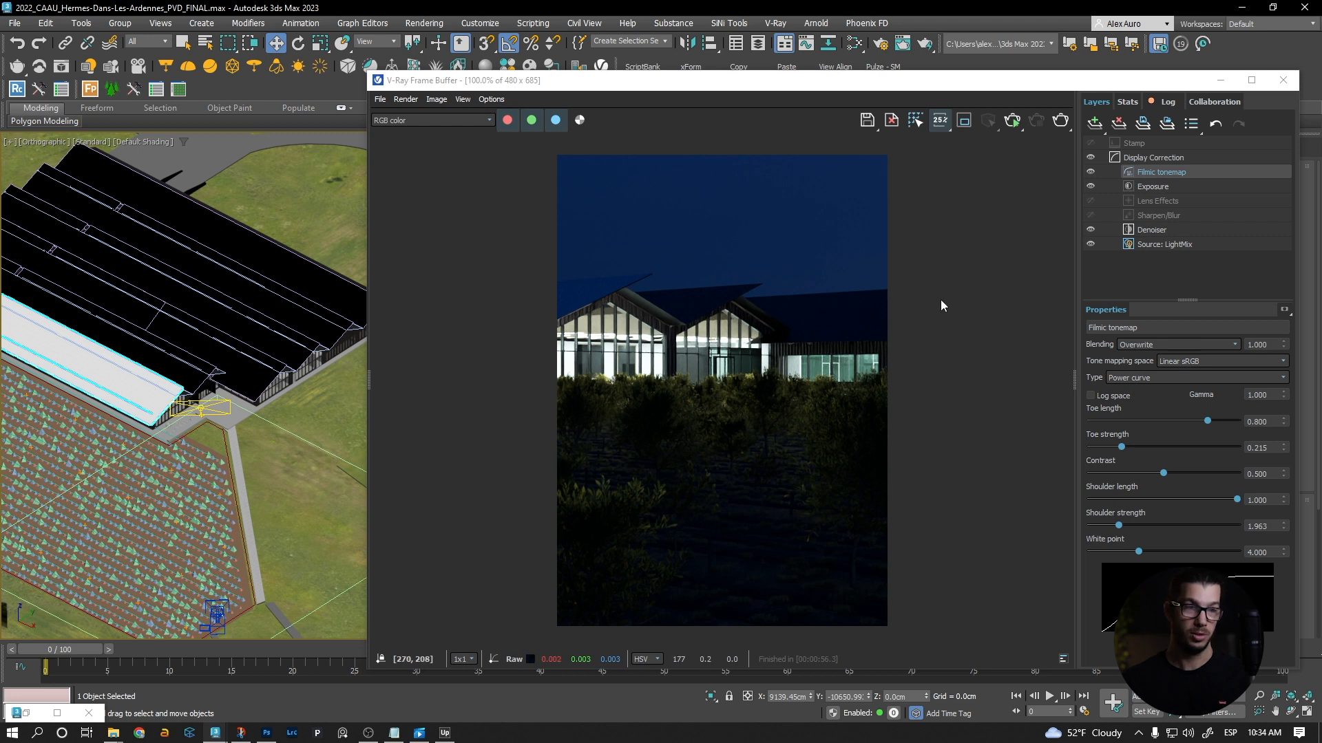
scroll(320, 340, "up", 2)
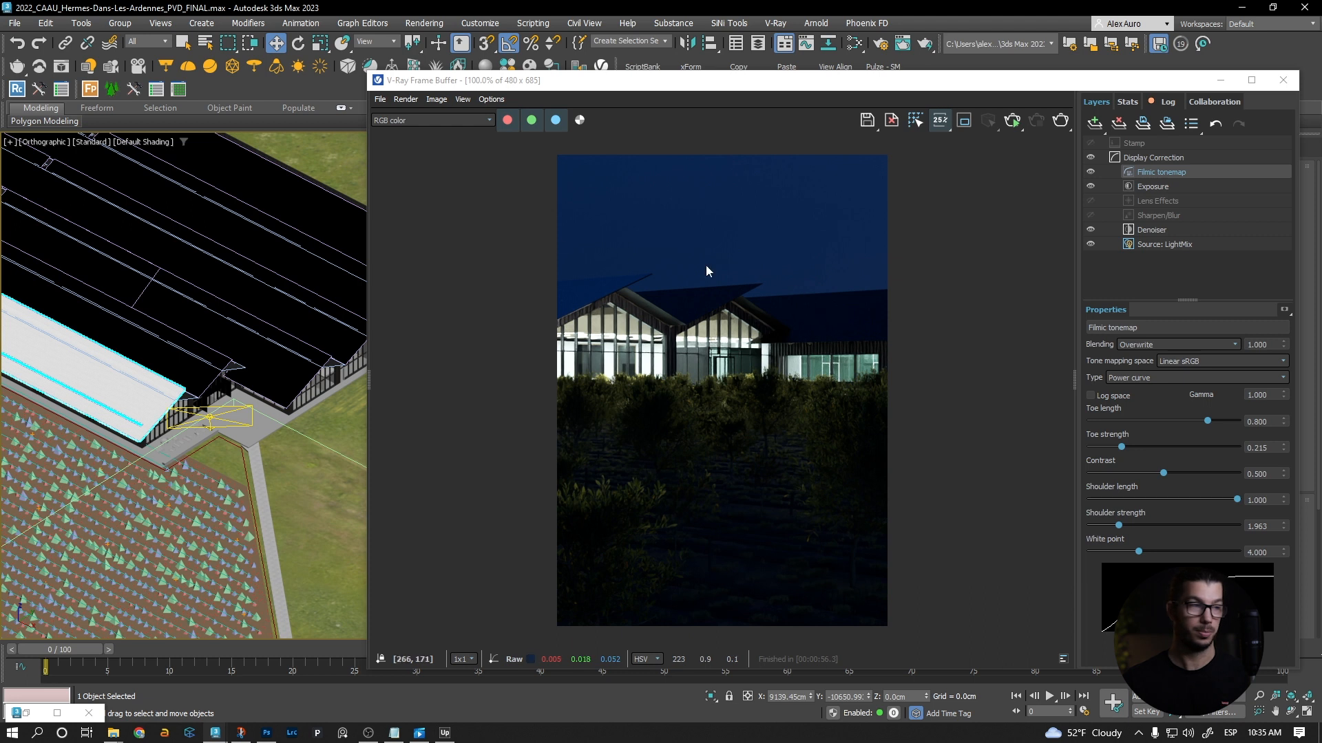
scroll(283, 322, "down", 2)
scroll(242, 295, "up", 2)
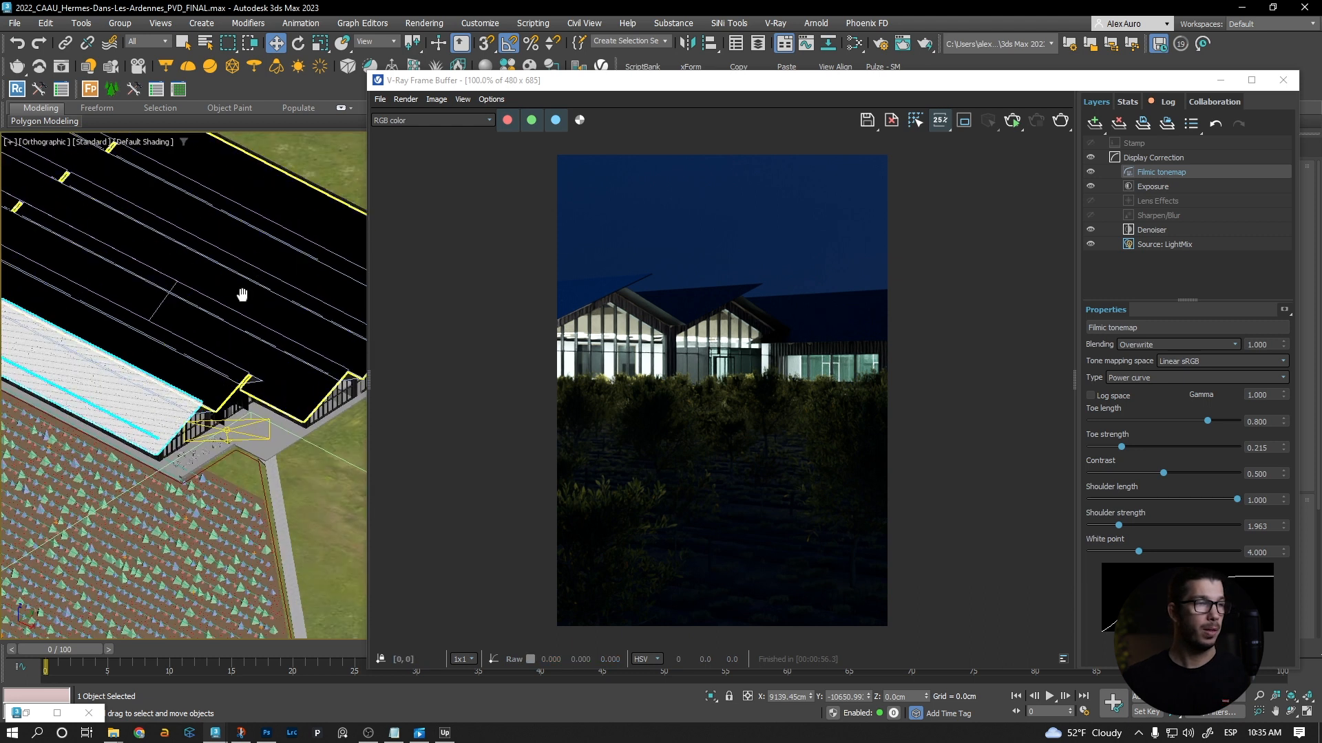
middle_click_drag(243, 295, 260, 321)
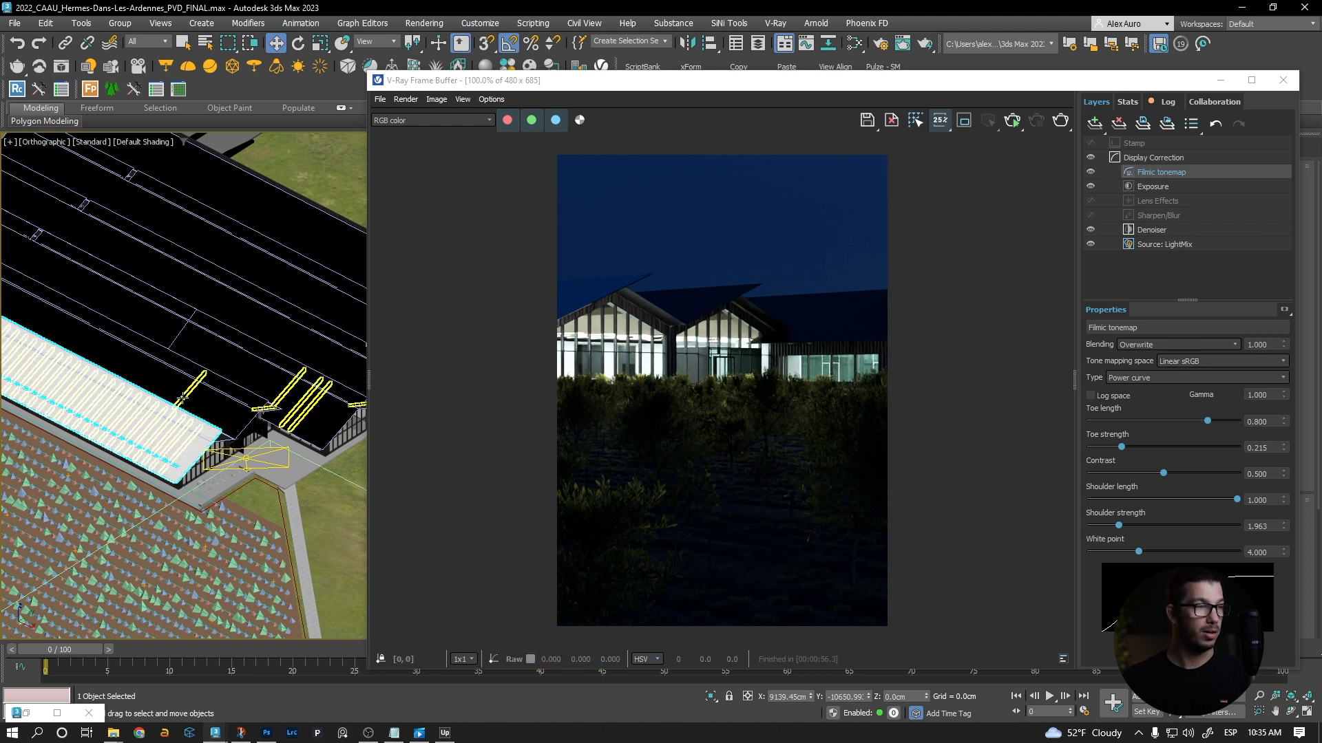
scroll(182, 404, "down", 2)
middle_click_drag(198, 404, 224, 432)
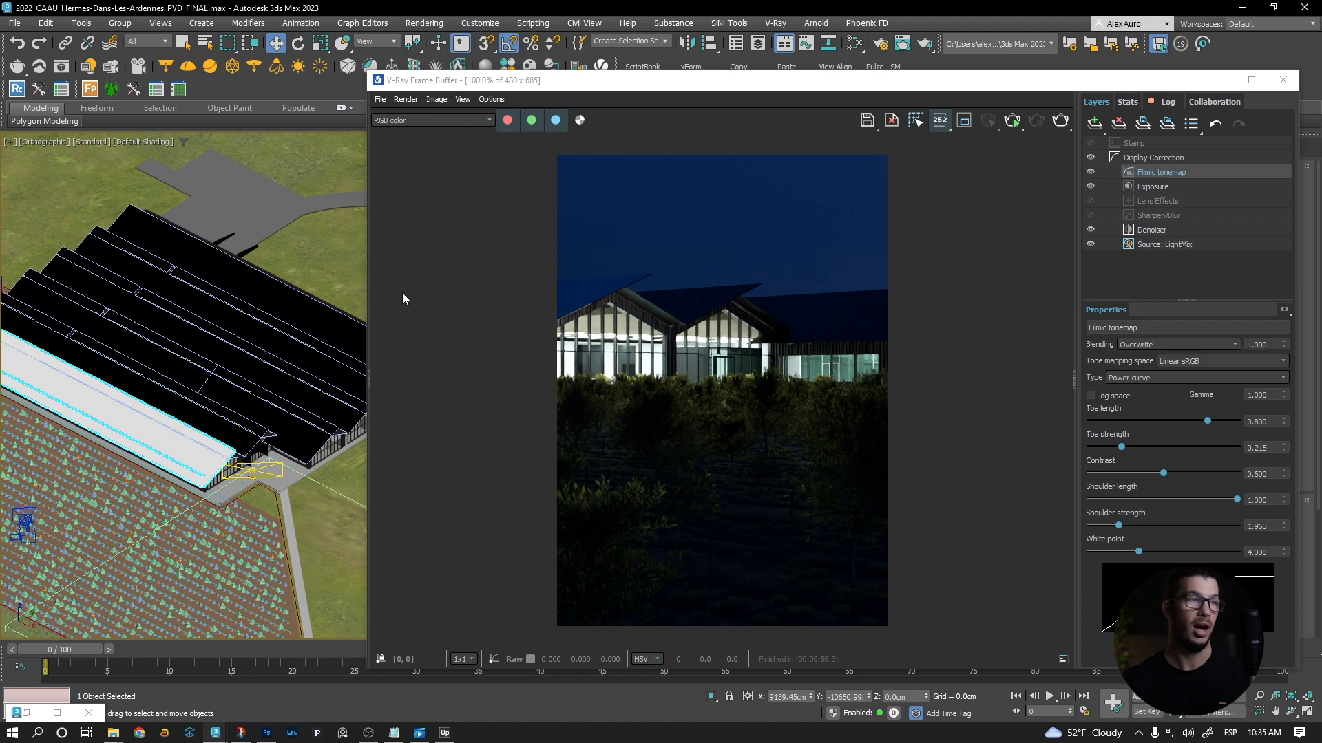
Inspect the RC_Metal-Roof_Glossy and RC_Metal-Roof_Rough layers inside 05_ADDITIONAL_MODELS in the Layer Explorer
left_click_drag(684, 81, 678, 95)
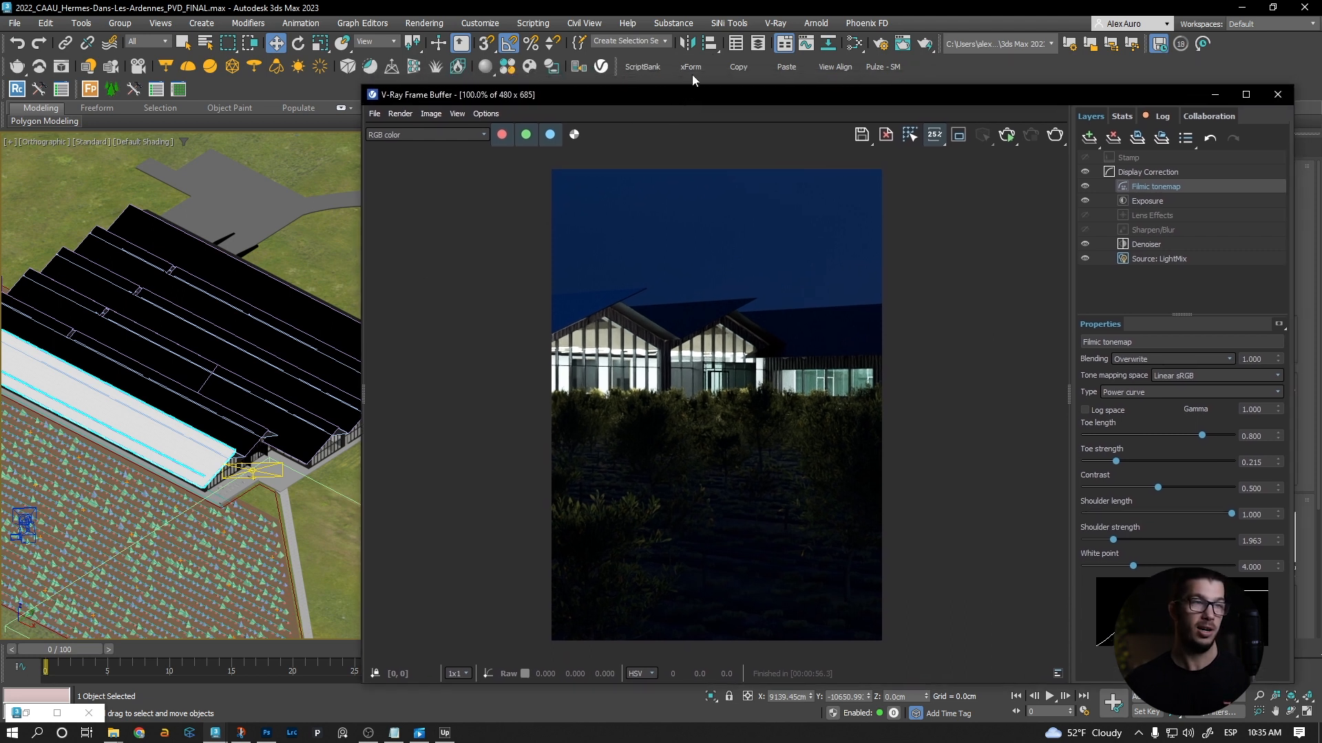
left_click(759, 43)
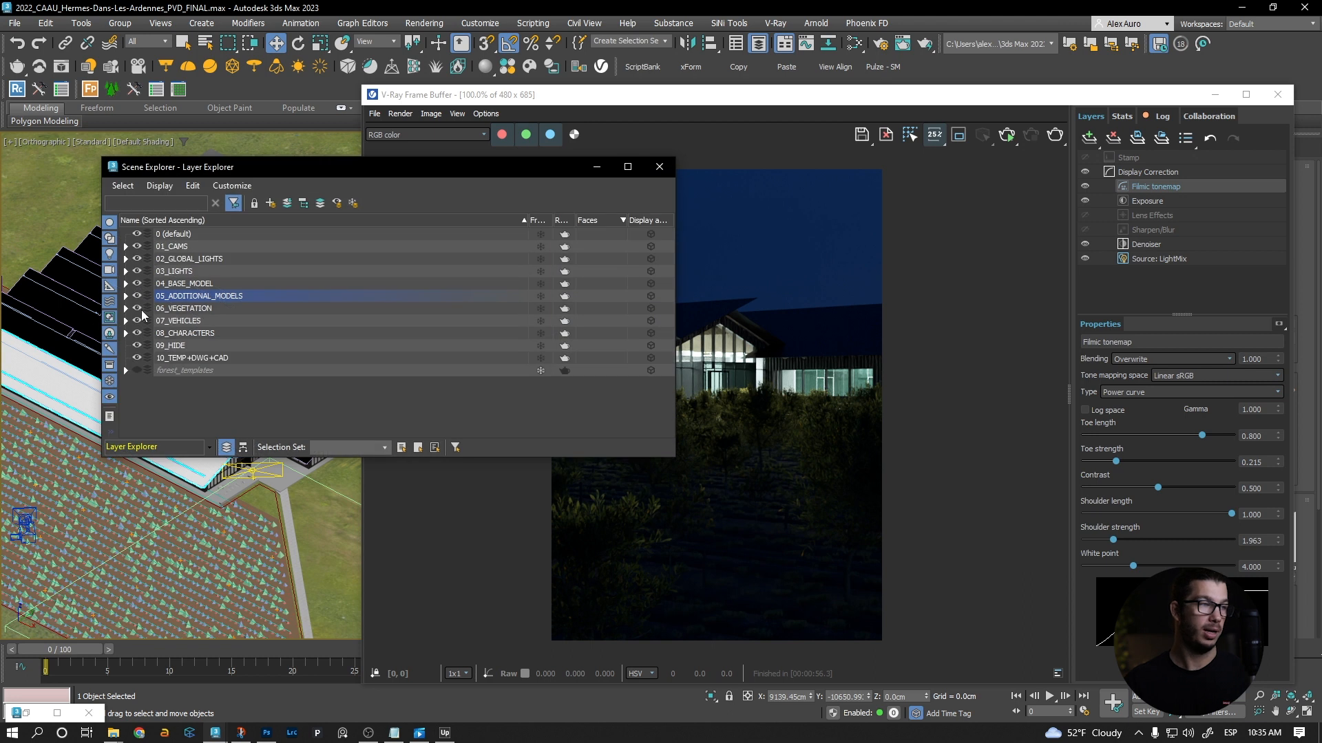
left_click(125, 296)
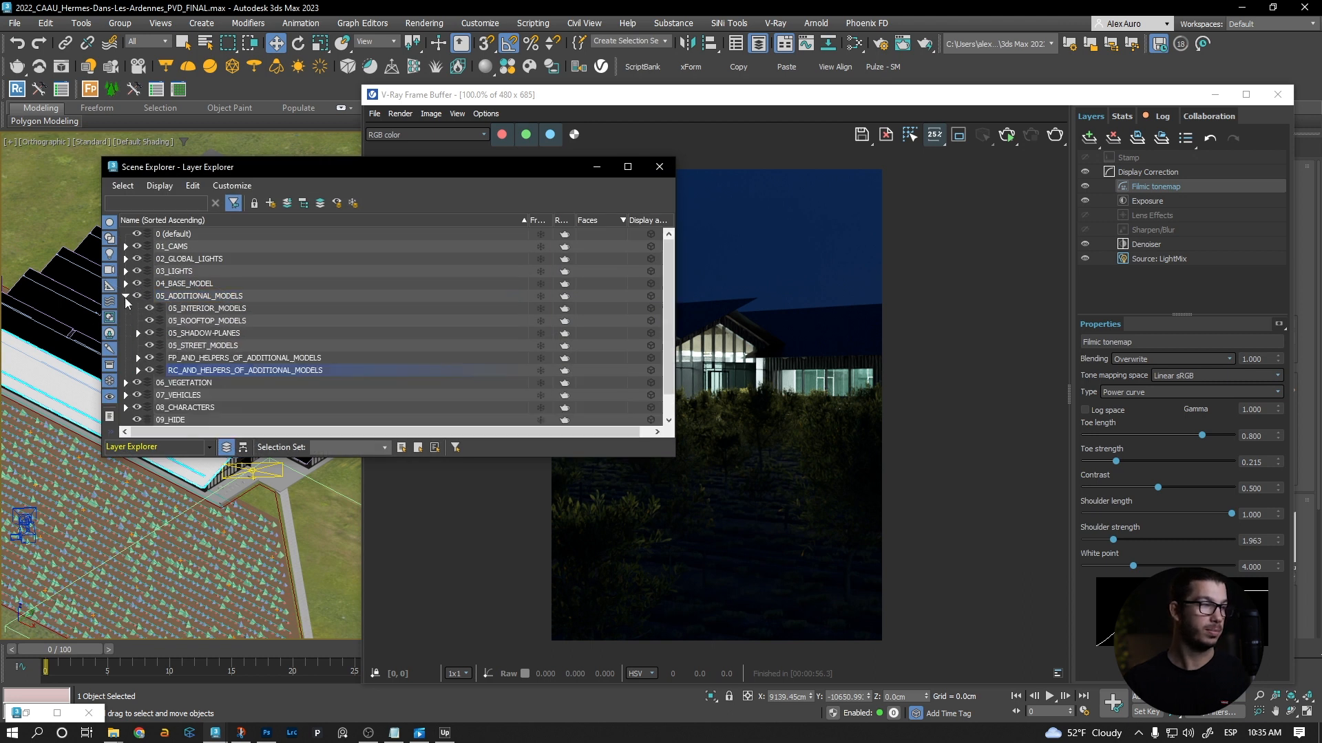
left_click(138, 370)
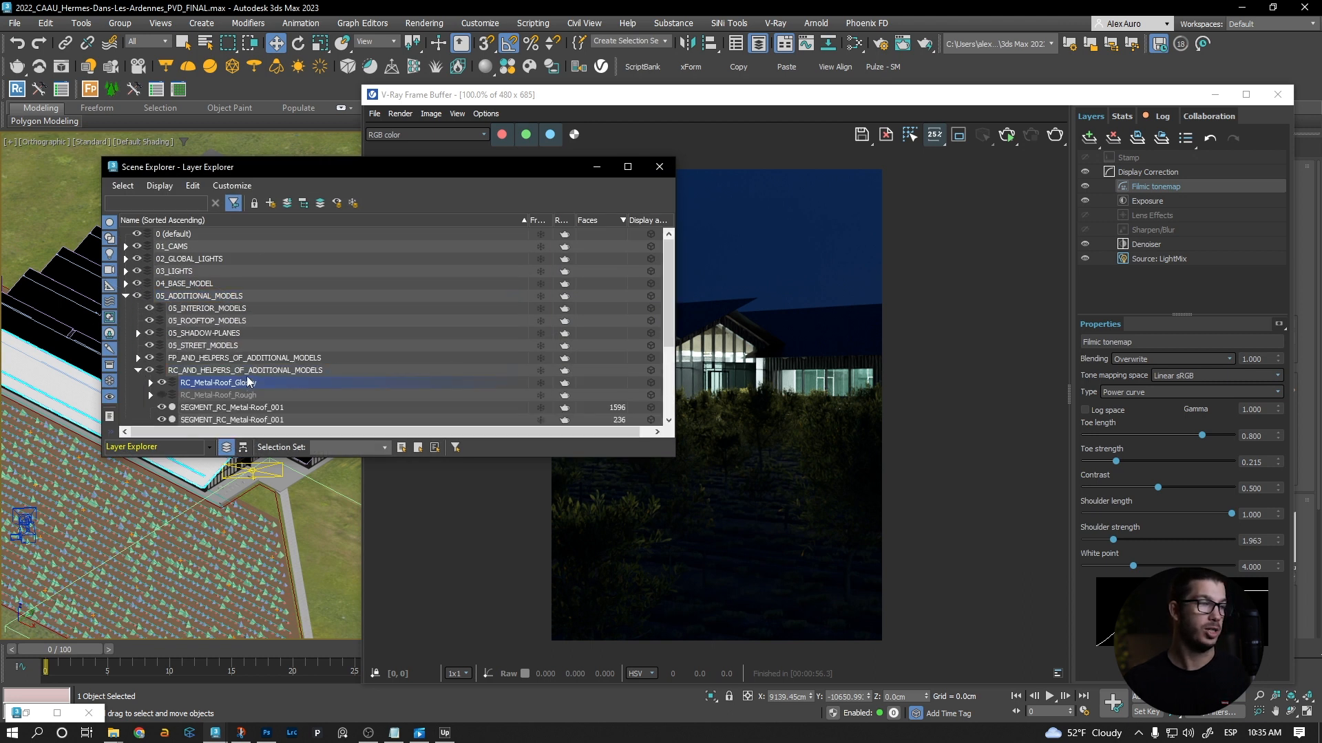
scroll(249, 382, "down", 2)
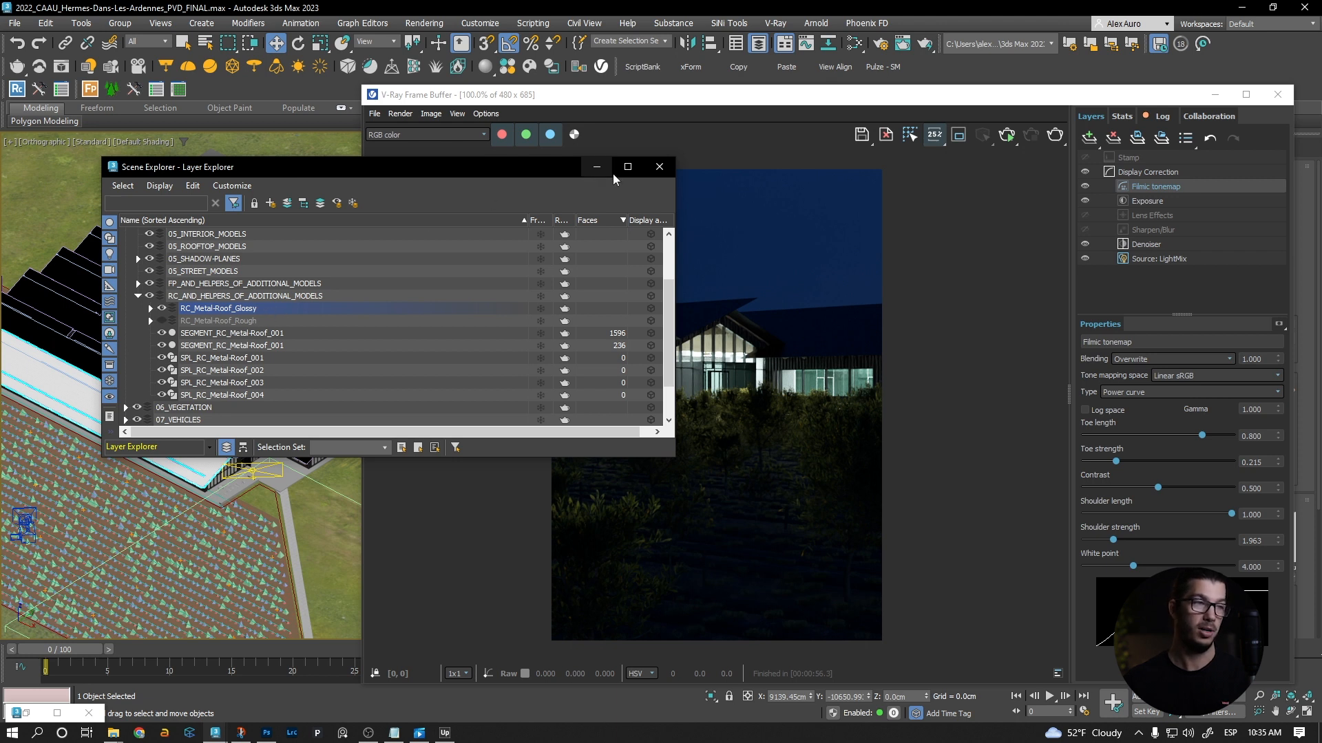
left_click(660, 167)
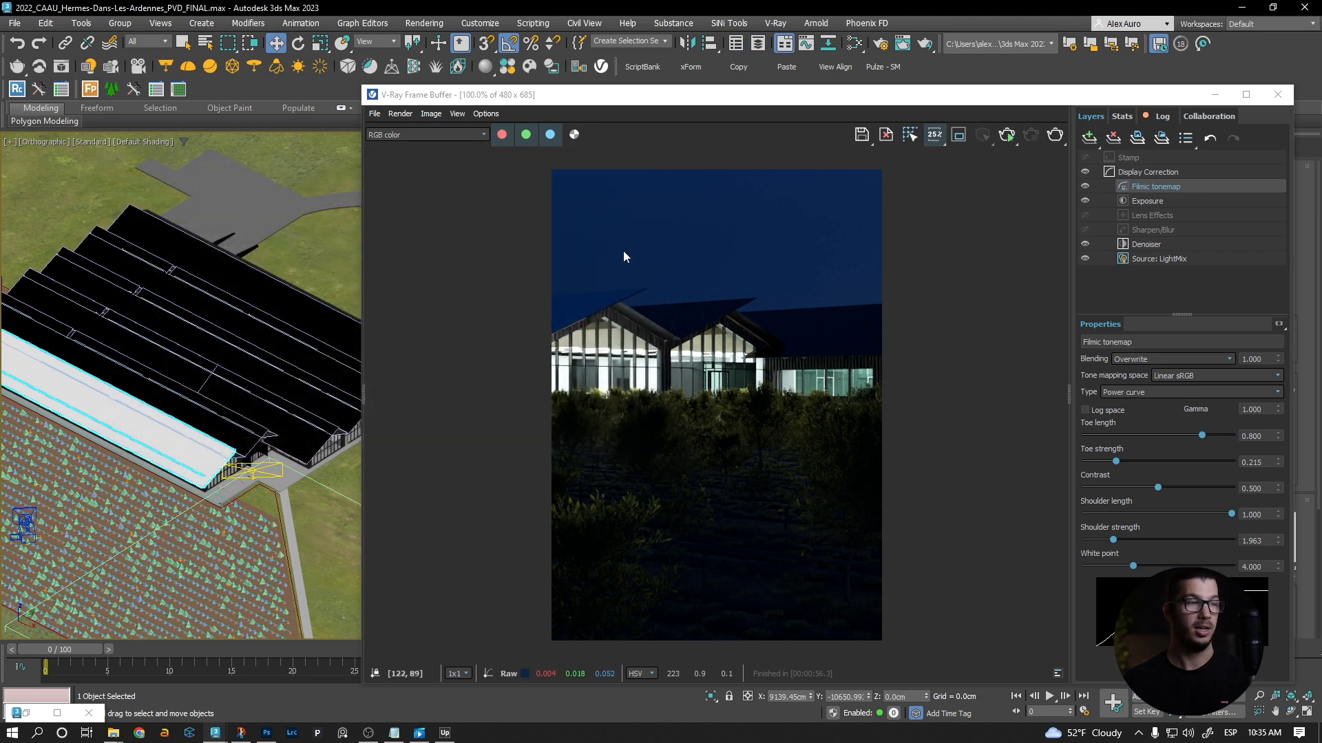
In Pulze Scene Manager, enable the Layers module for MISTY HOUR and add RC_Metal-Roof_Glossy and RC_Metal-Roof_Rough to it
left_click(884, 67)
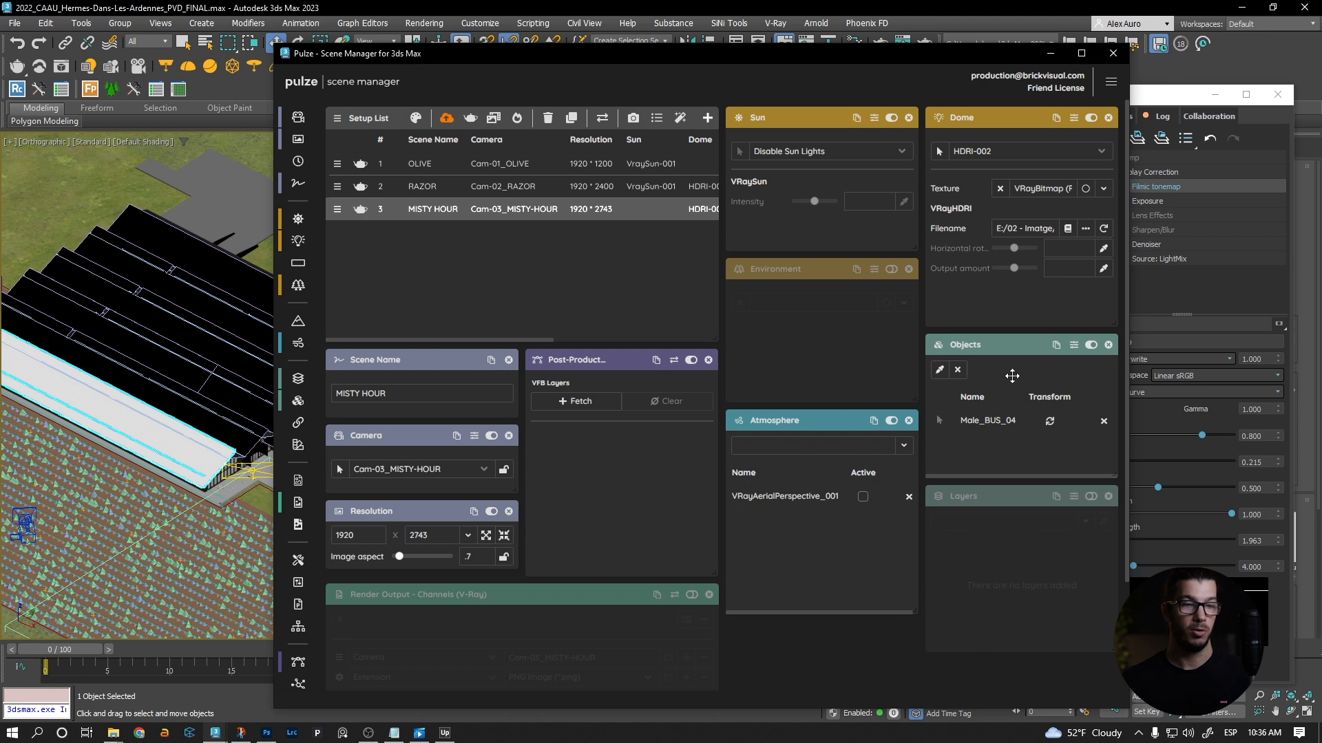
left_click(1091, 497)
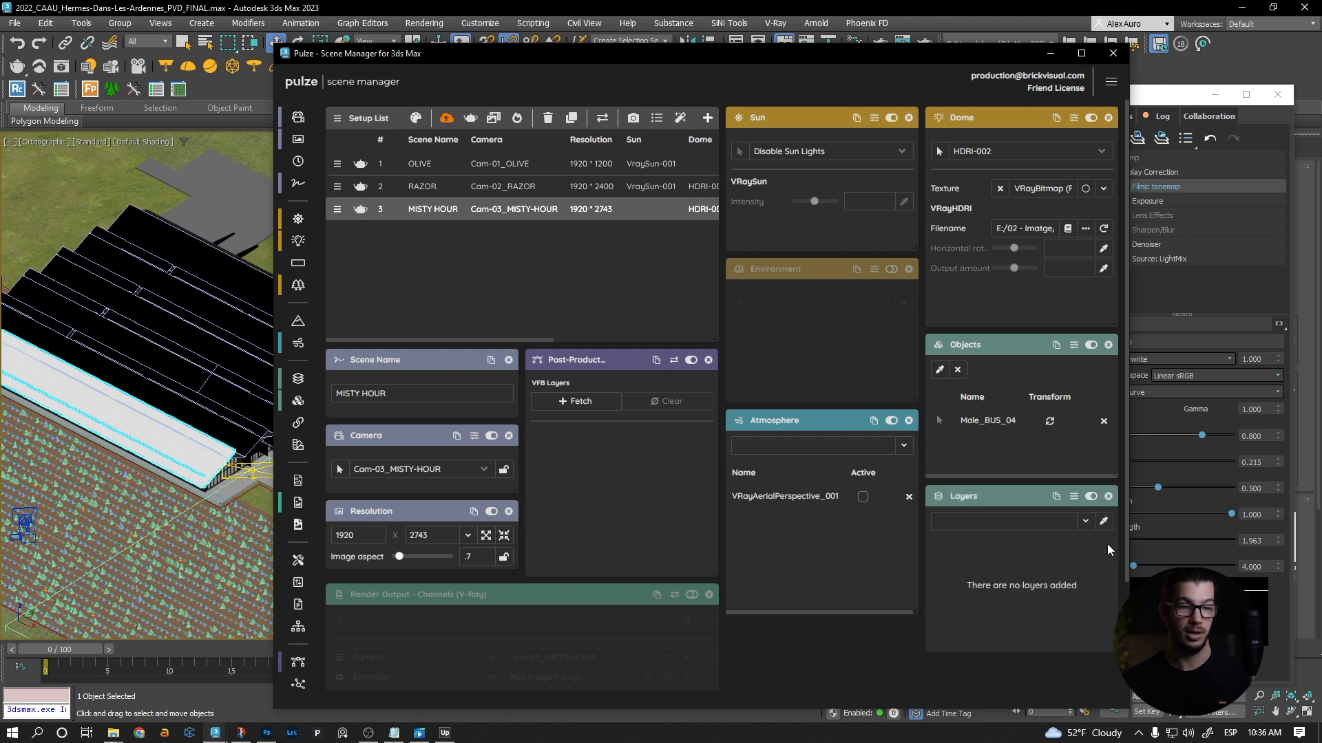
left_click(1085, 528)
scroll(1032, 568, "down", 5)
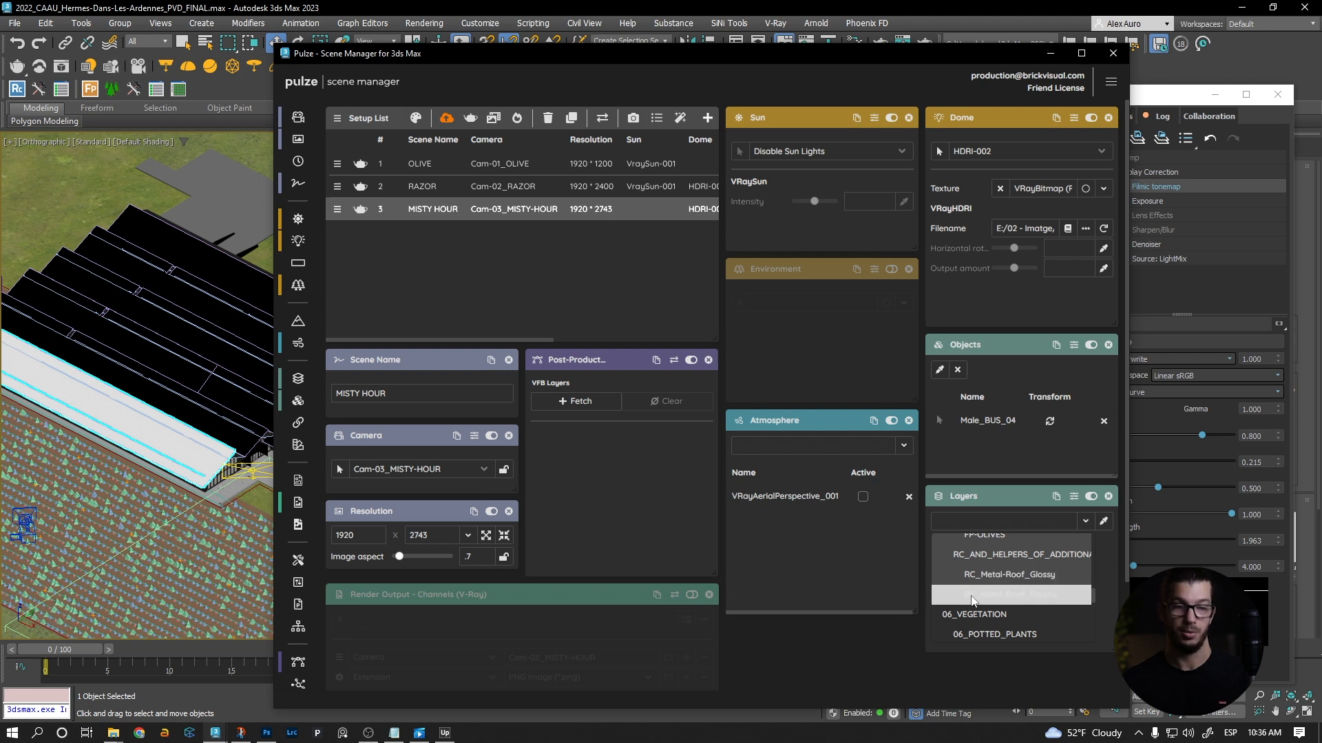
left_click(1032, 574)
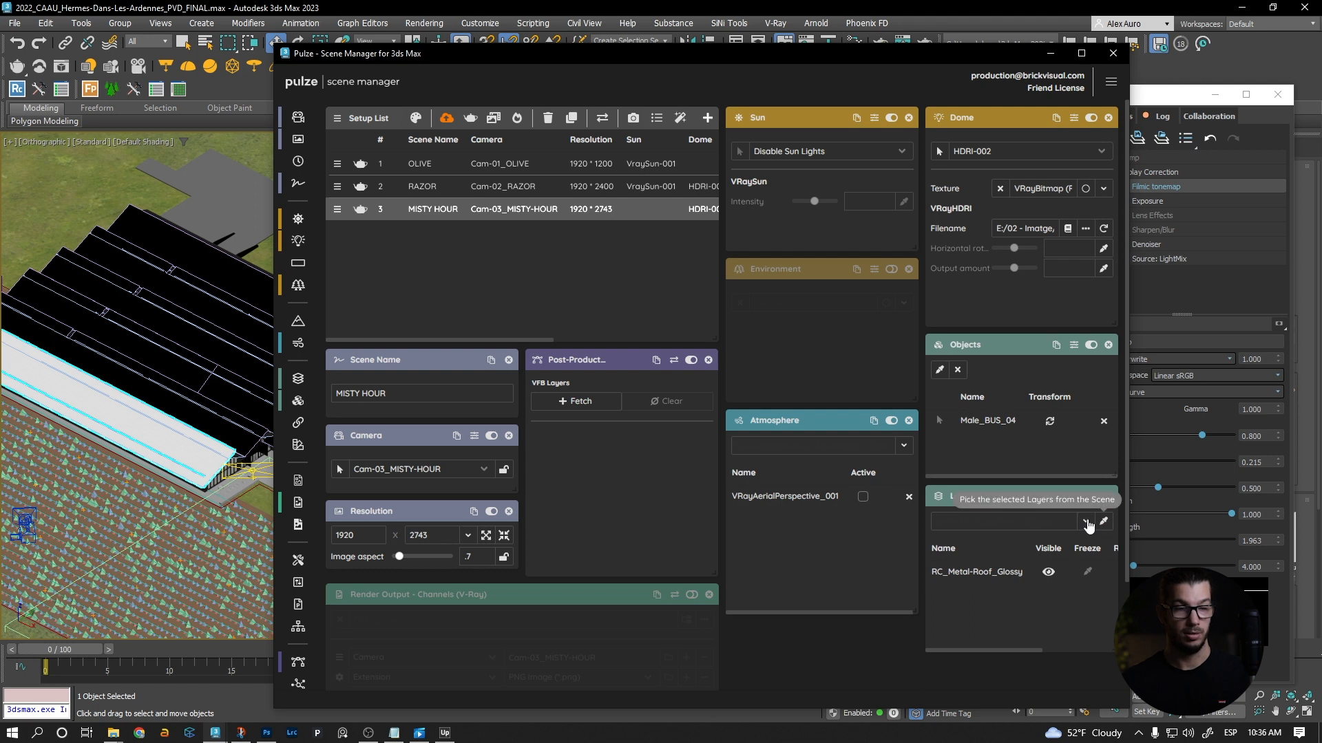
left_click(1086, 522)
left_click(1034, 596)
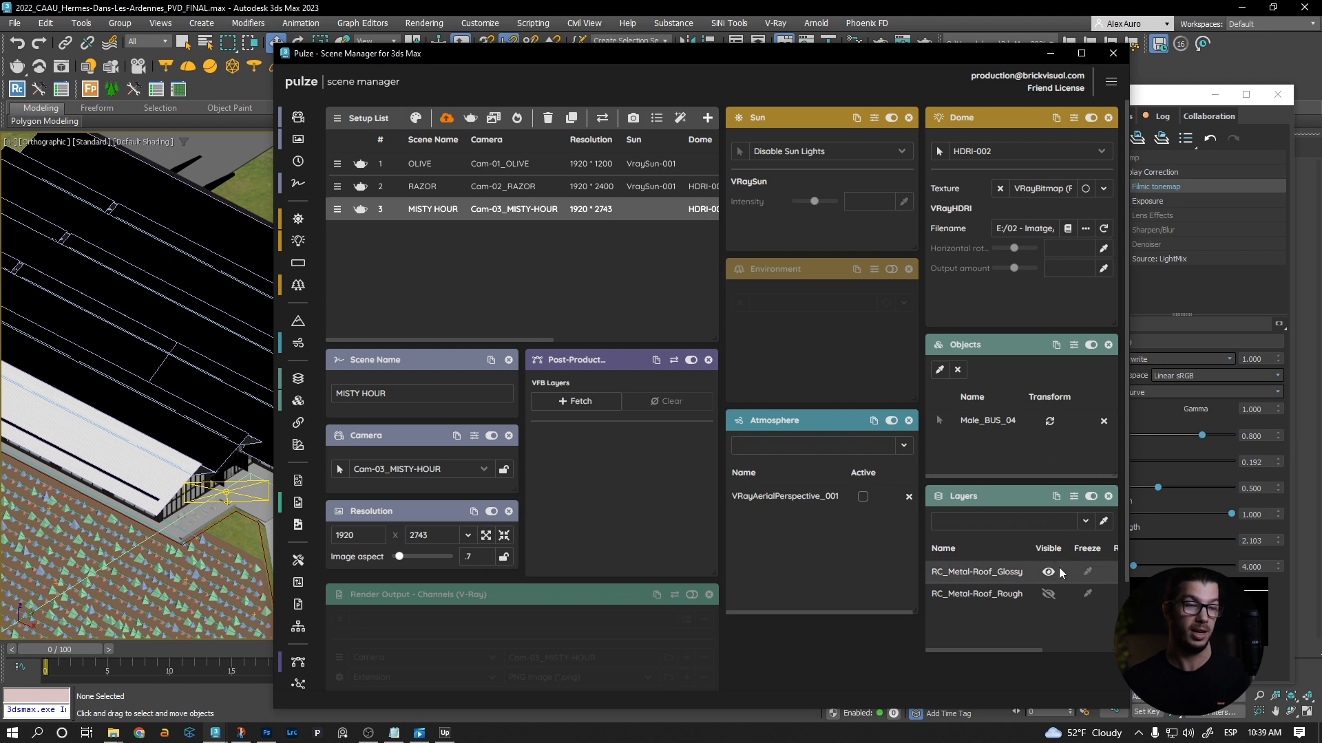
Hide RC_Metal-Roof_Glossy and show RC_Metal-Roof_Rough for MISTY HOUR, and fetch the frame buffer layers into its post-production
left_click(1048, 573)
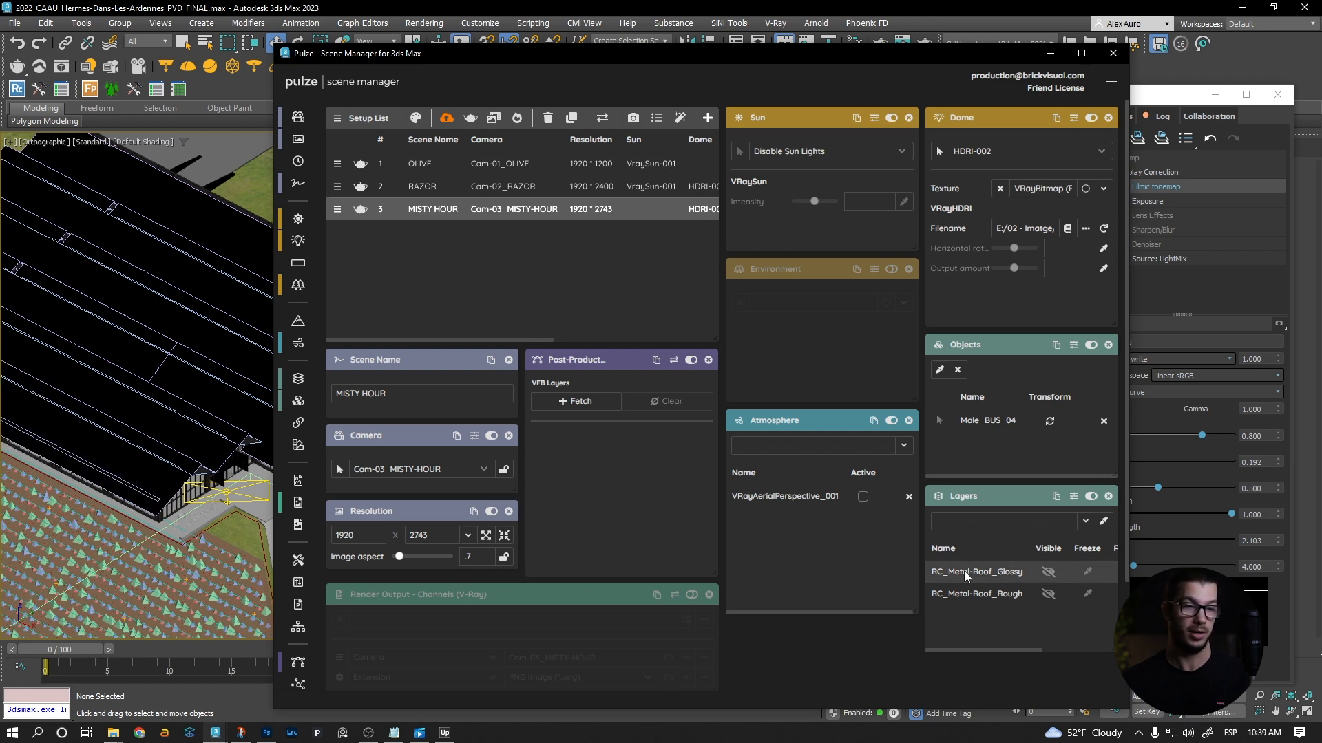
left_click(1048, 594)
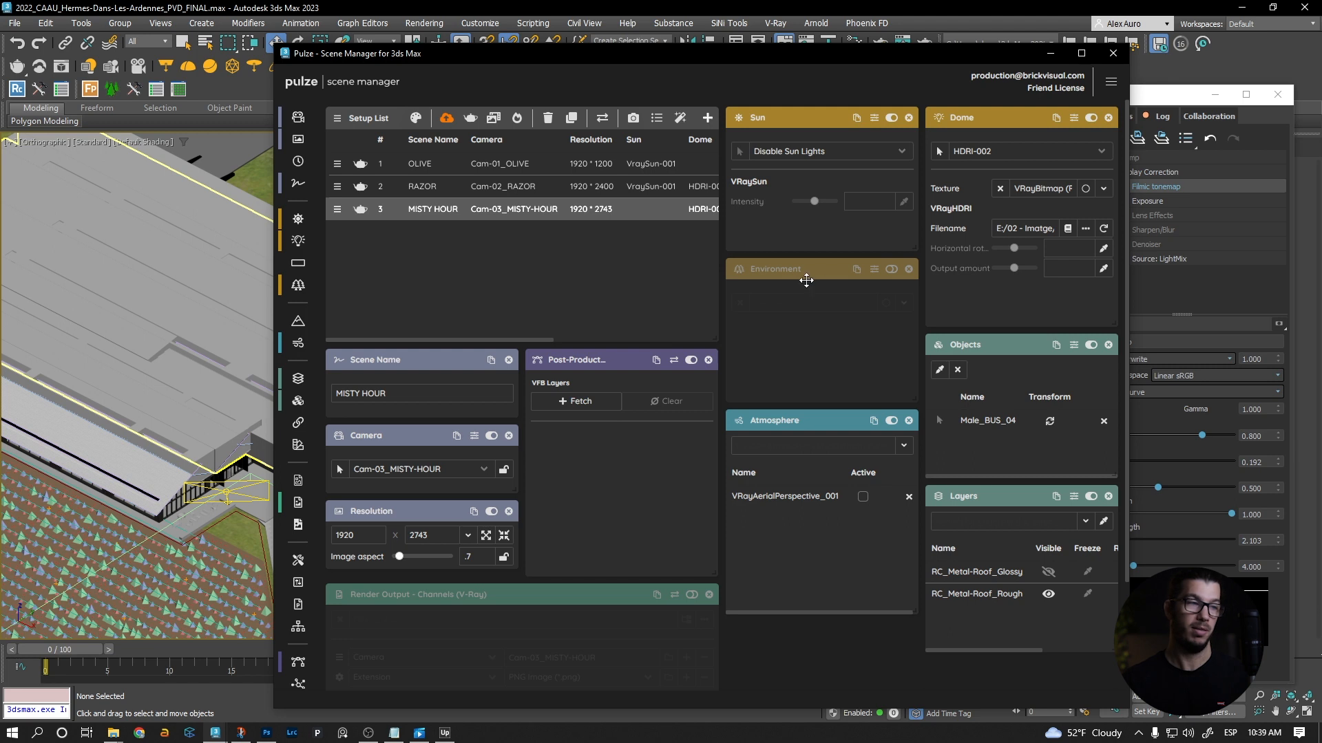
left_click(595, 403)
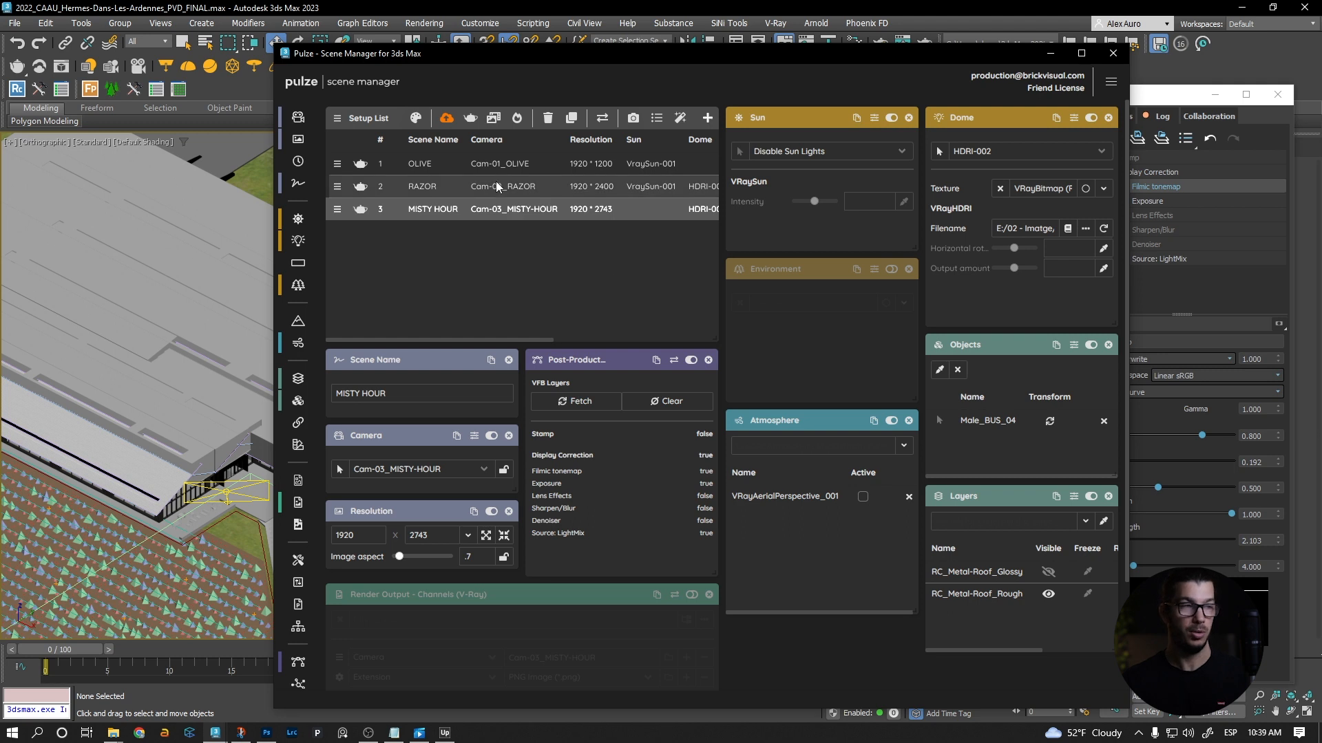
Switch to the RAZOR setup and back to MISTY HOUR, and add VRayEnvironmentFog to its atmosphere as active
left_click(459, 183)
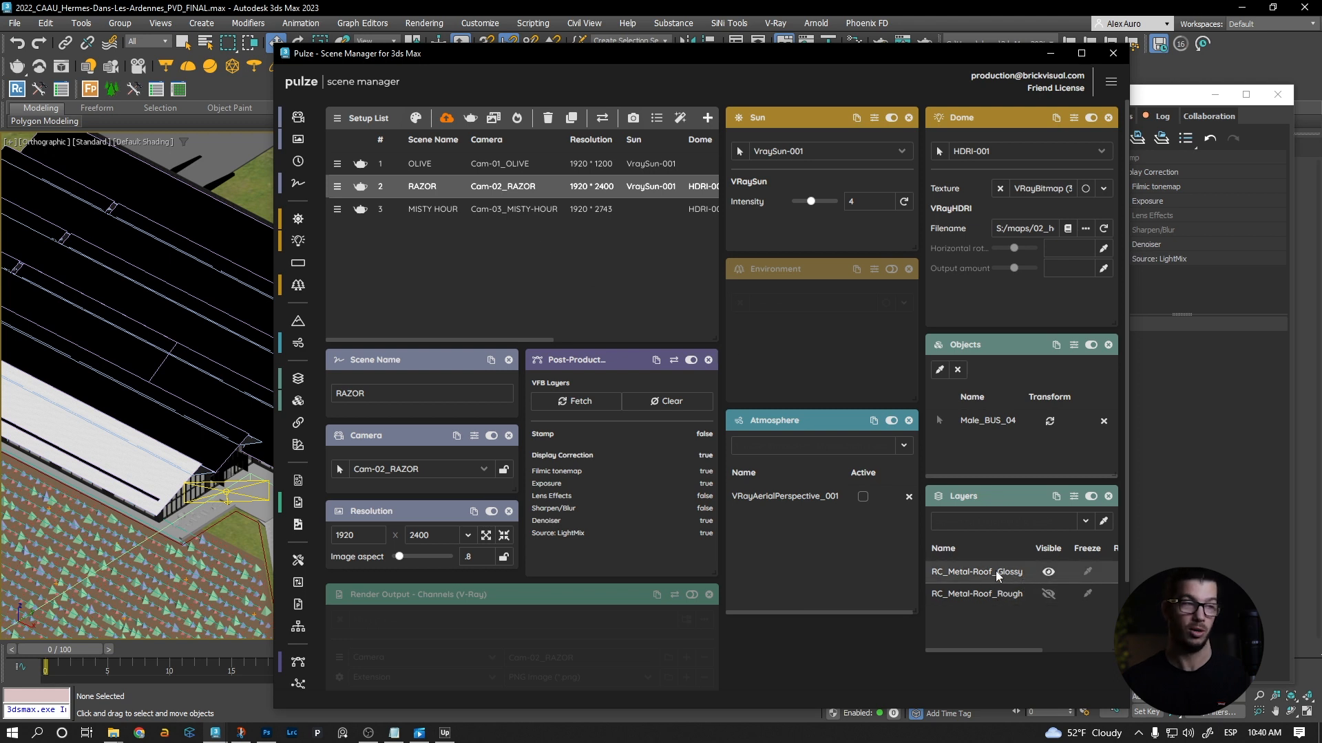
left_click(482, 209)
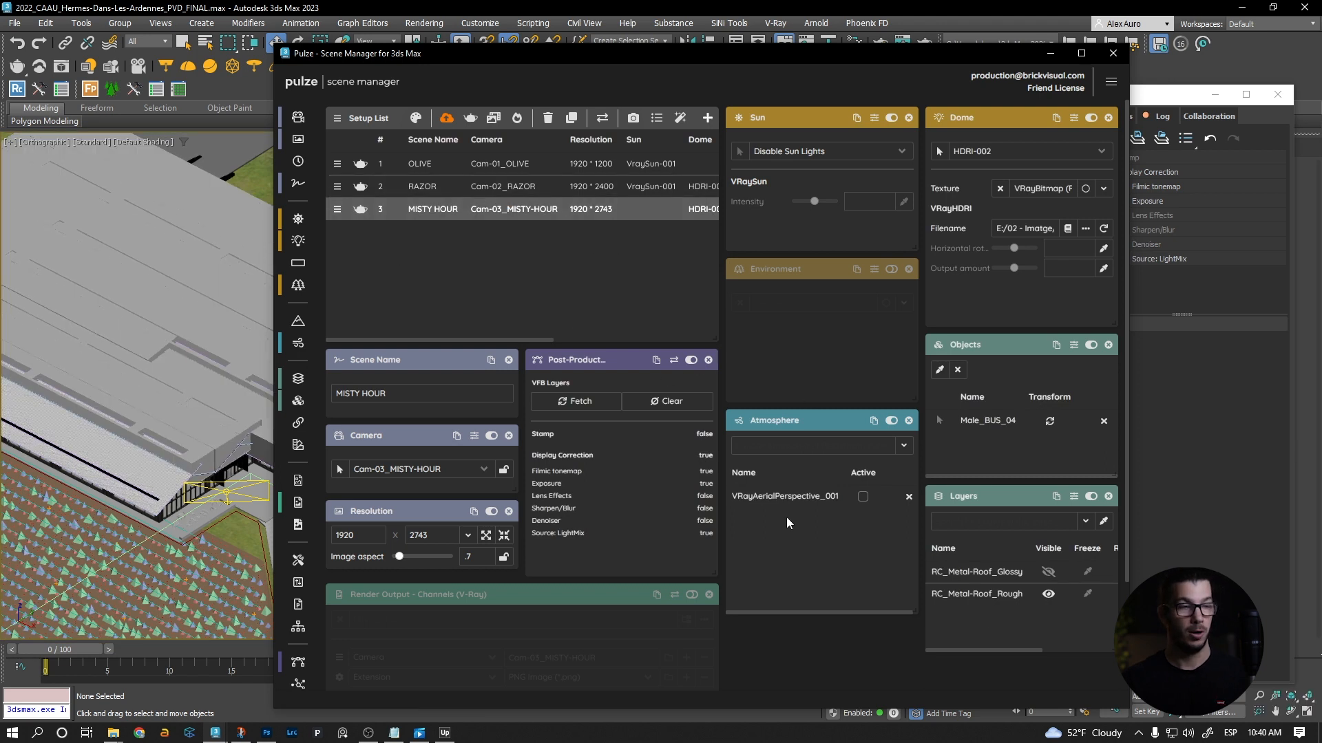
left_click(904, 446)
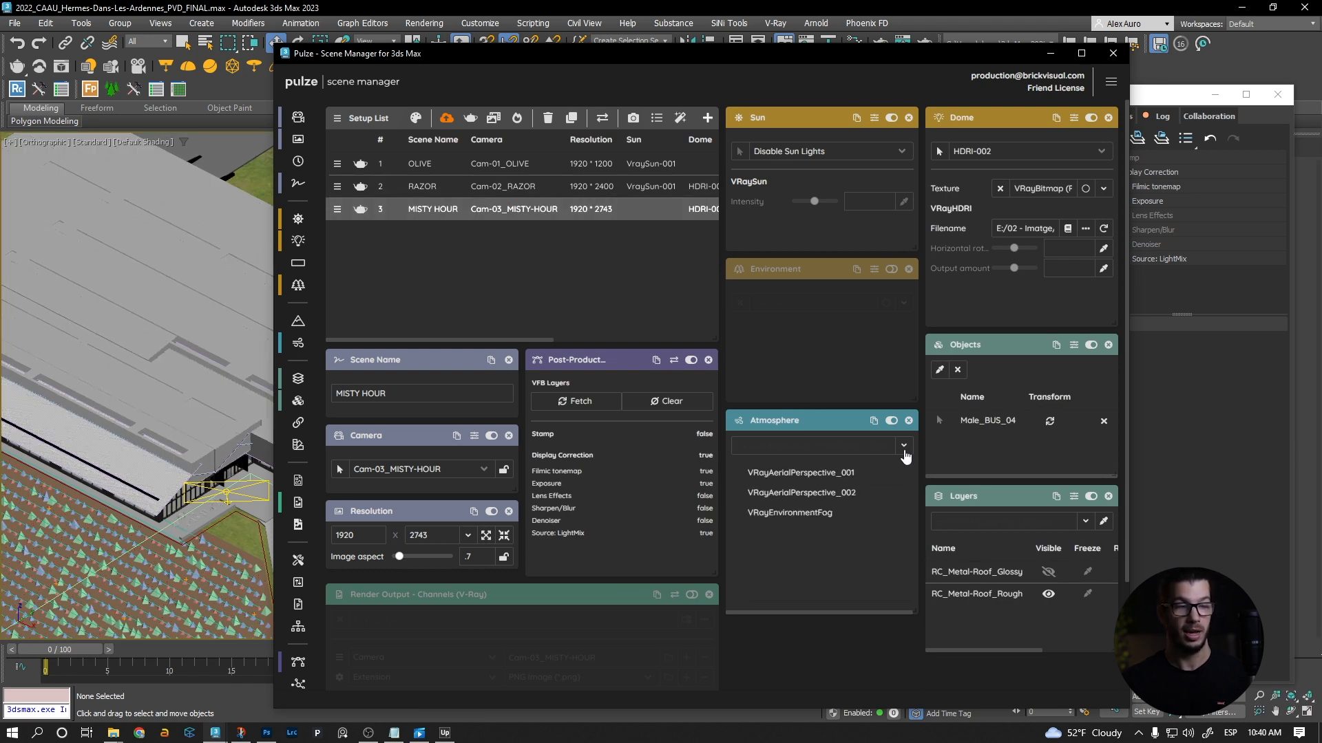
left_click(819, 513)
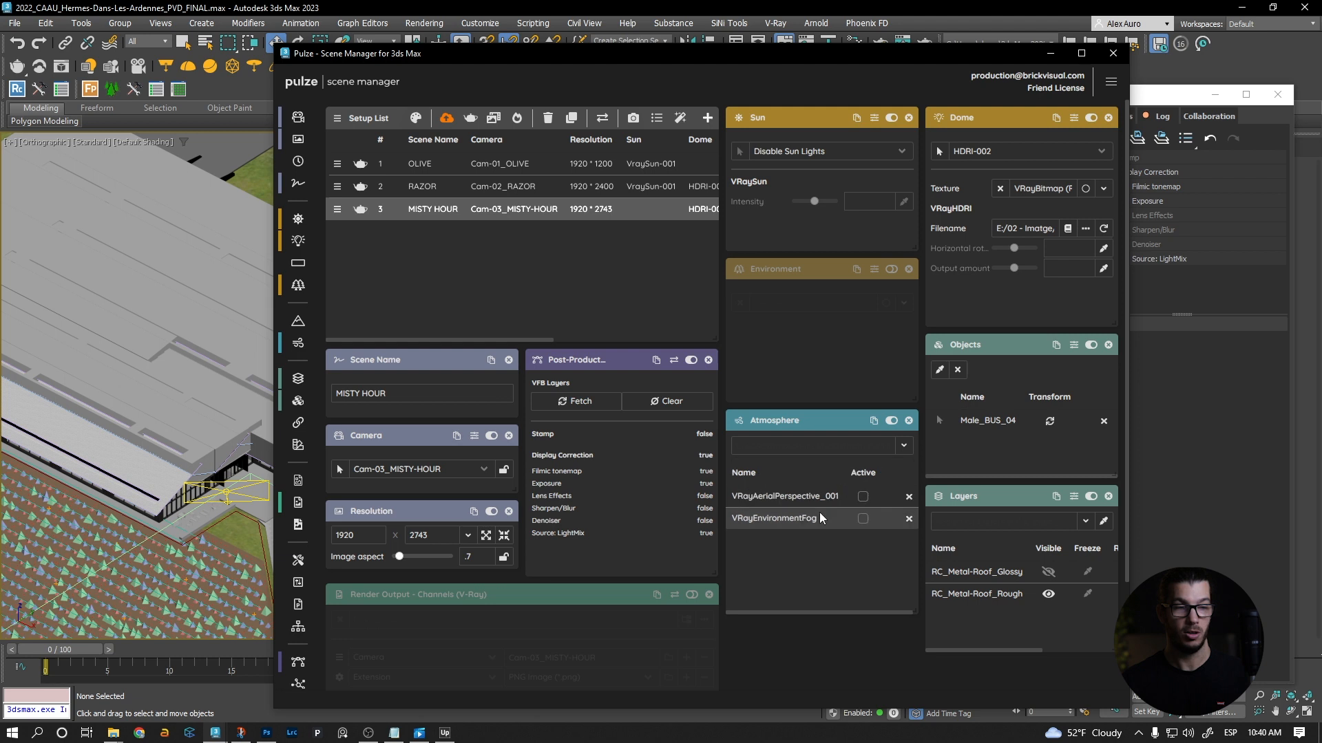
left_click(863, 519)
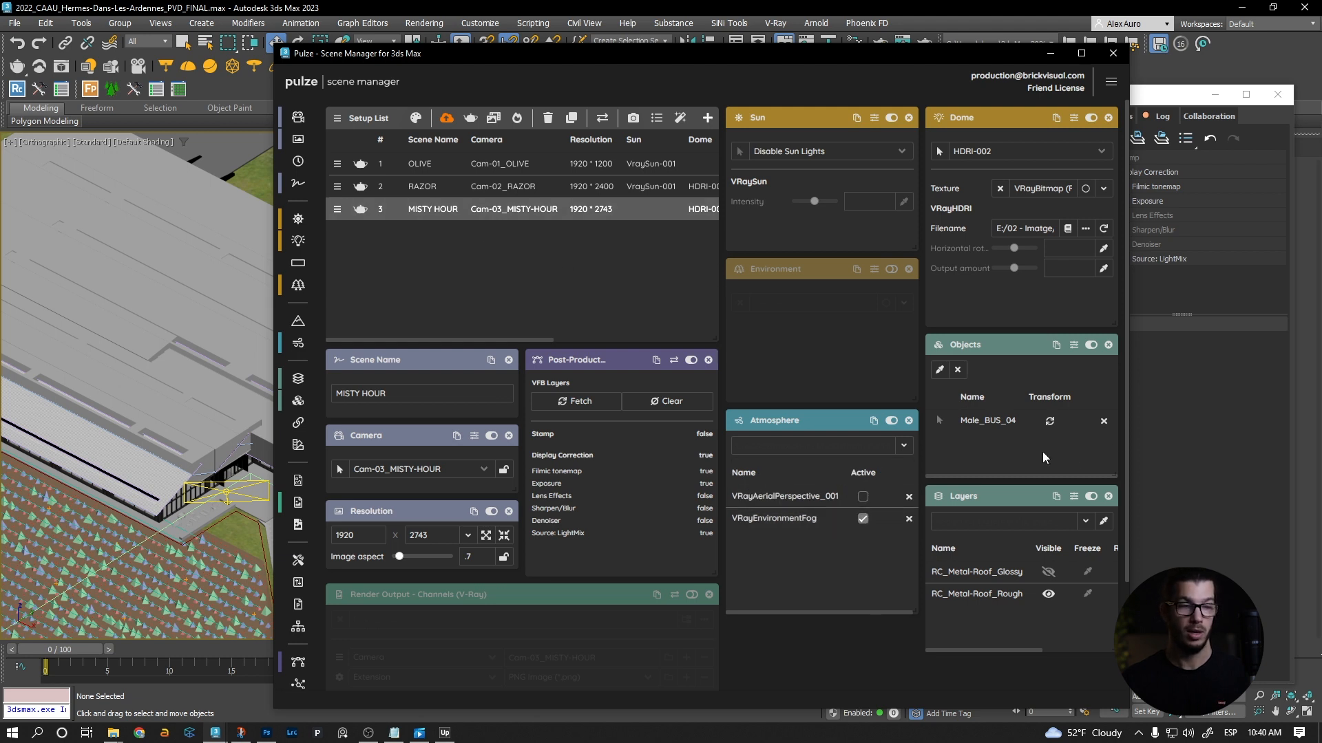
Start an interactive render in the V-Ray Frame Buffer and display the Source: LightMix layer's properties
left_click(1180, 469)
left_click(1007, 134)
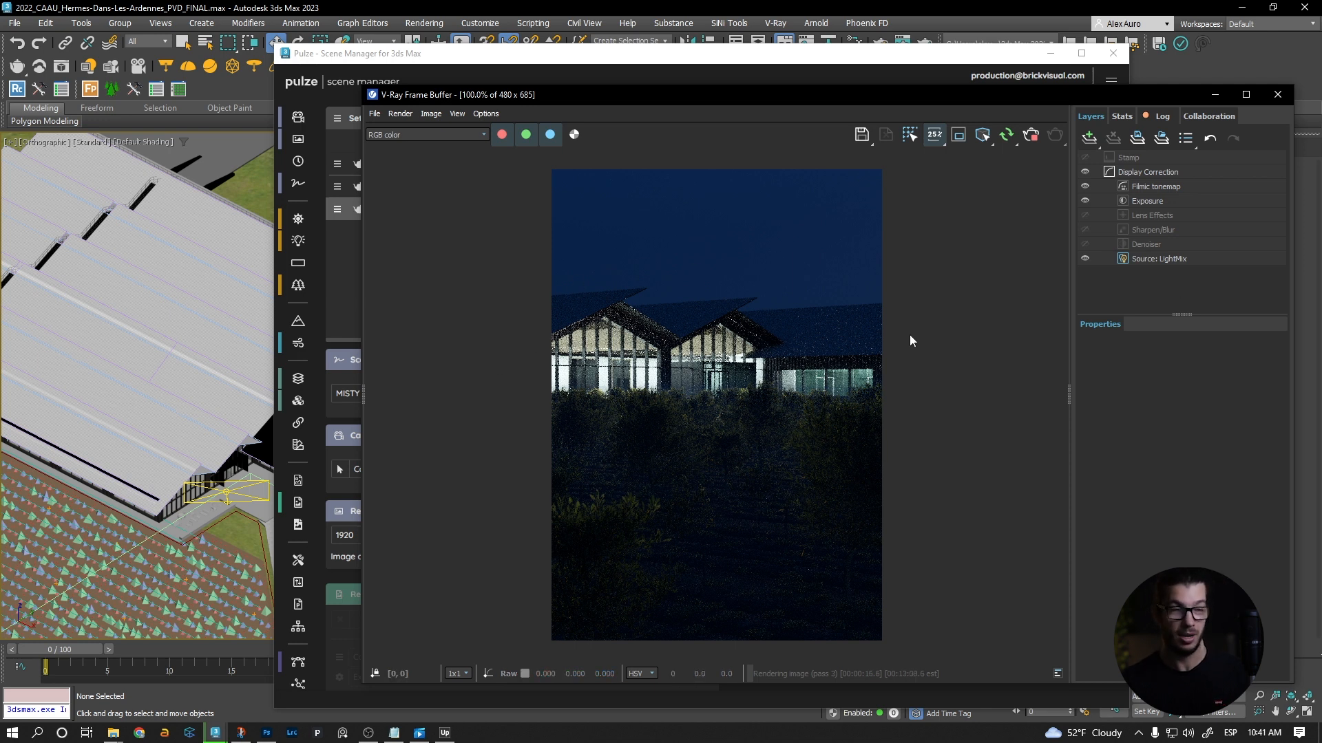
left_click(1163, 259)
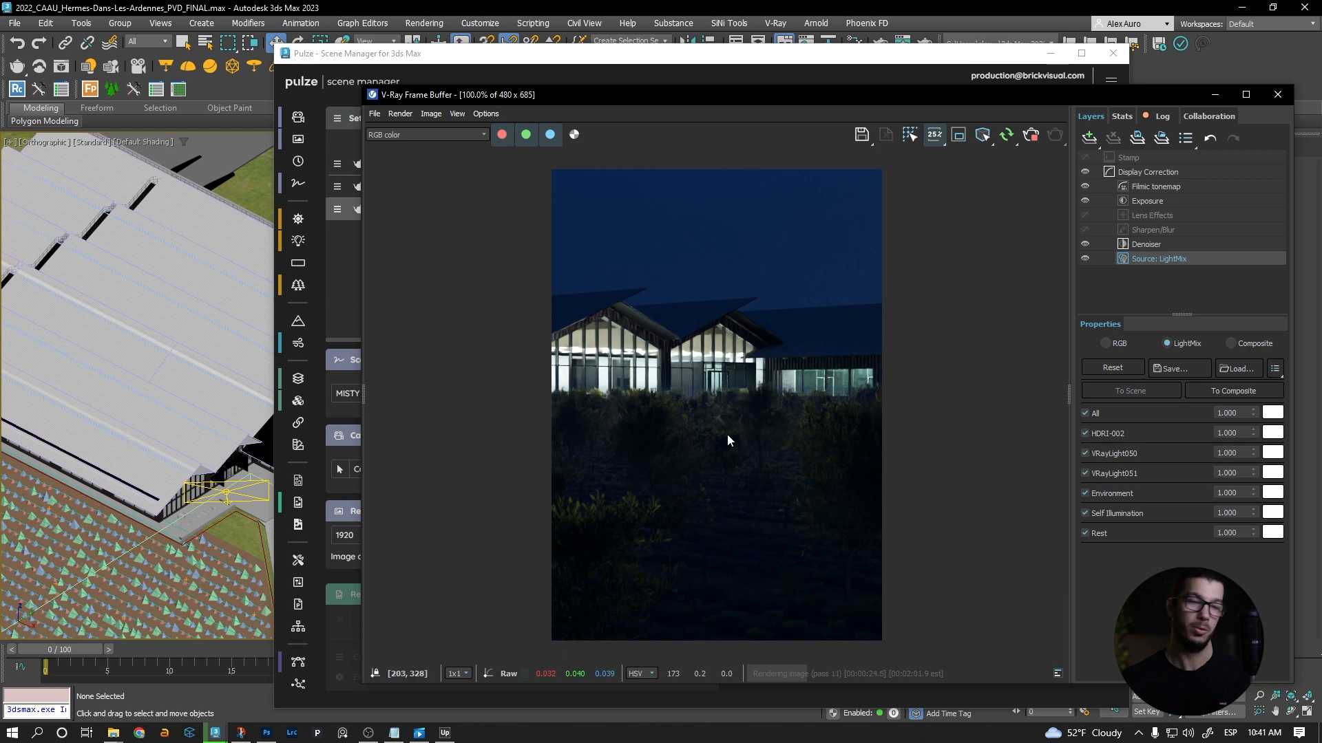
Tint VRayLight050 light blue in the LightMix, with RGB about 0.567, 0.839, 1.000
left_click(1273, 453)
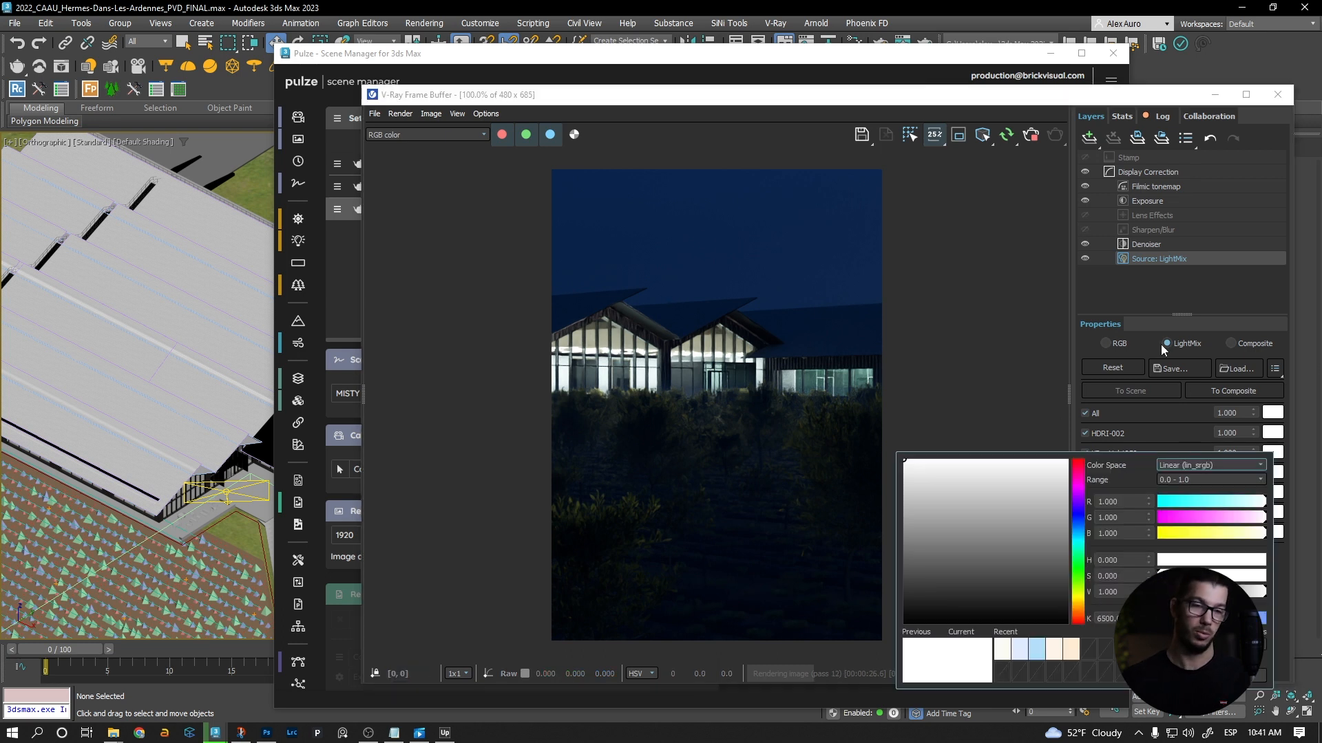
left_click_drag(1189, 619, 1206, 619)
left_click_drag(1223, 561, 1204, 576)
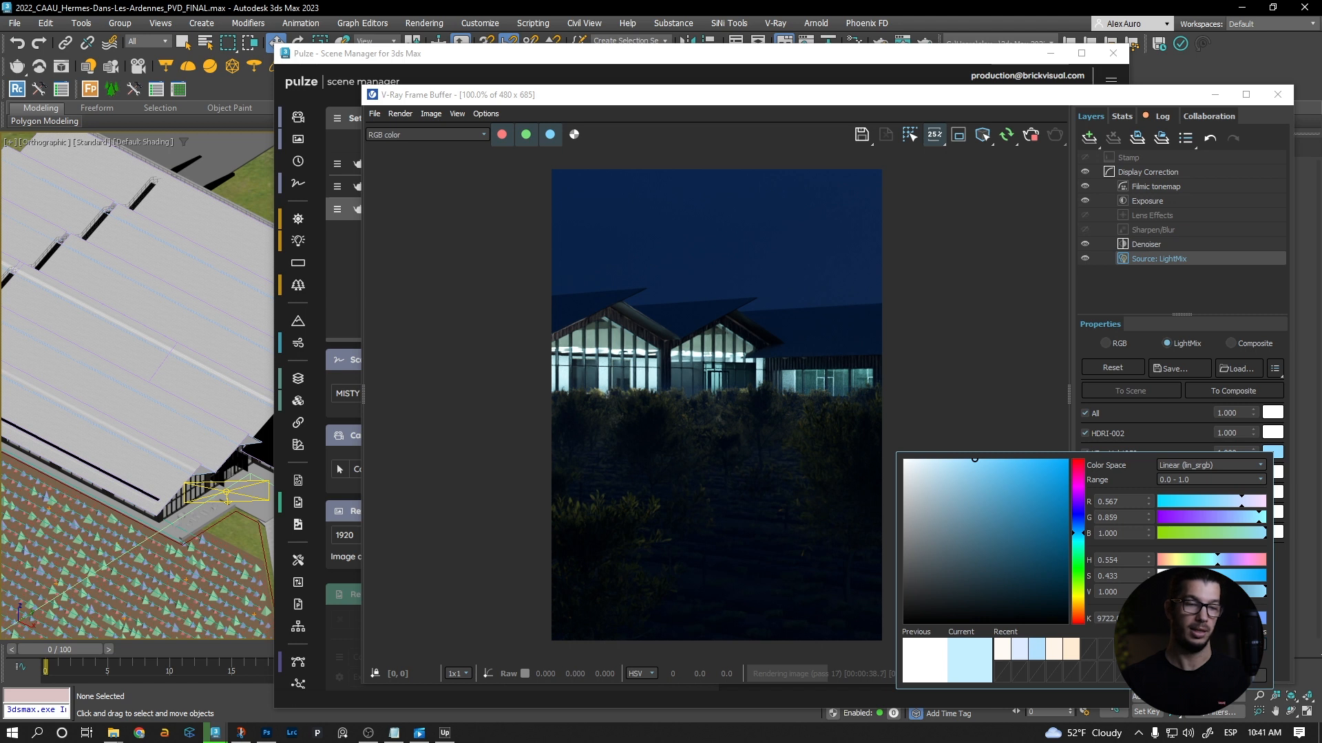
left_click(1195, 675)
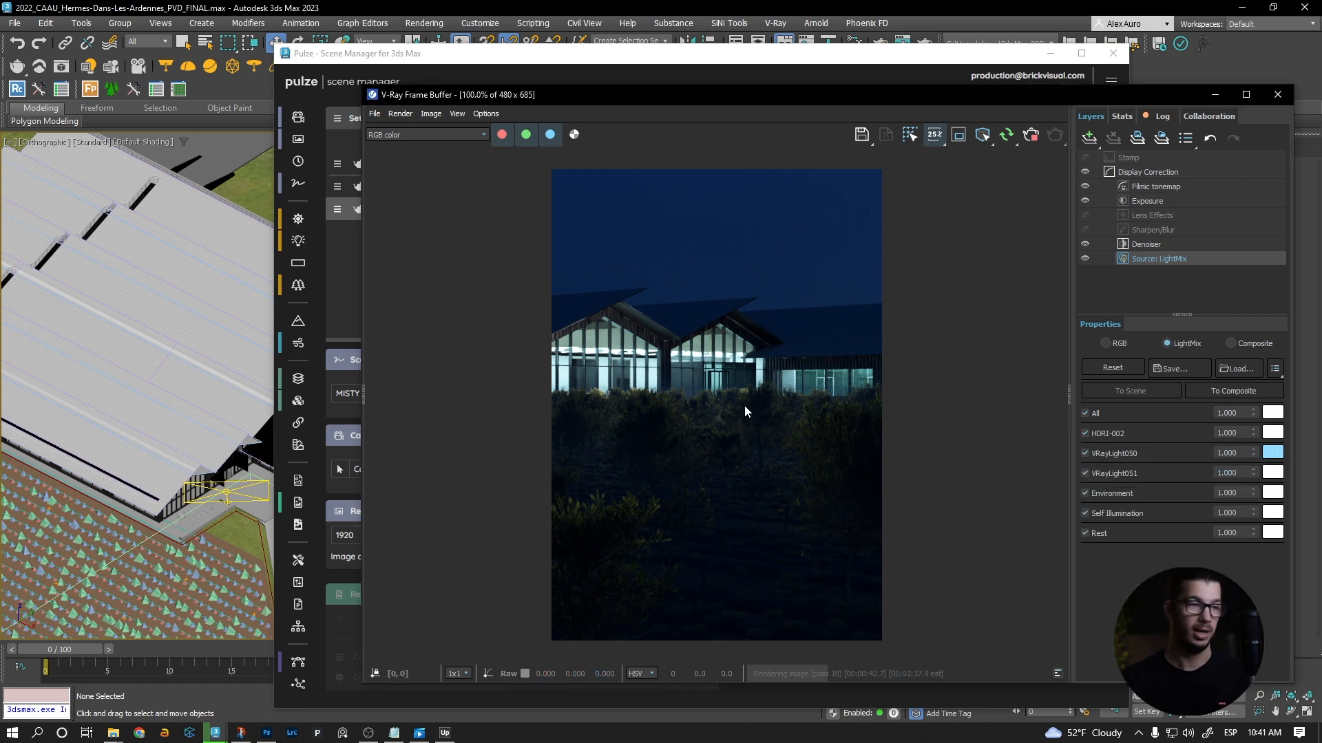
Tint VRayLight051 pale cyan-blue in the LightMix, with RGB about 0.618, 0.905, 1.000
left_click(1273, 473)
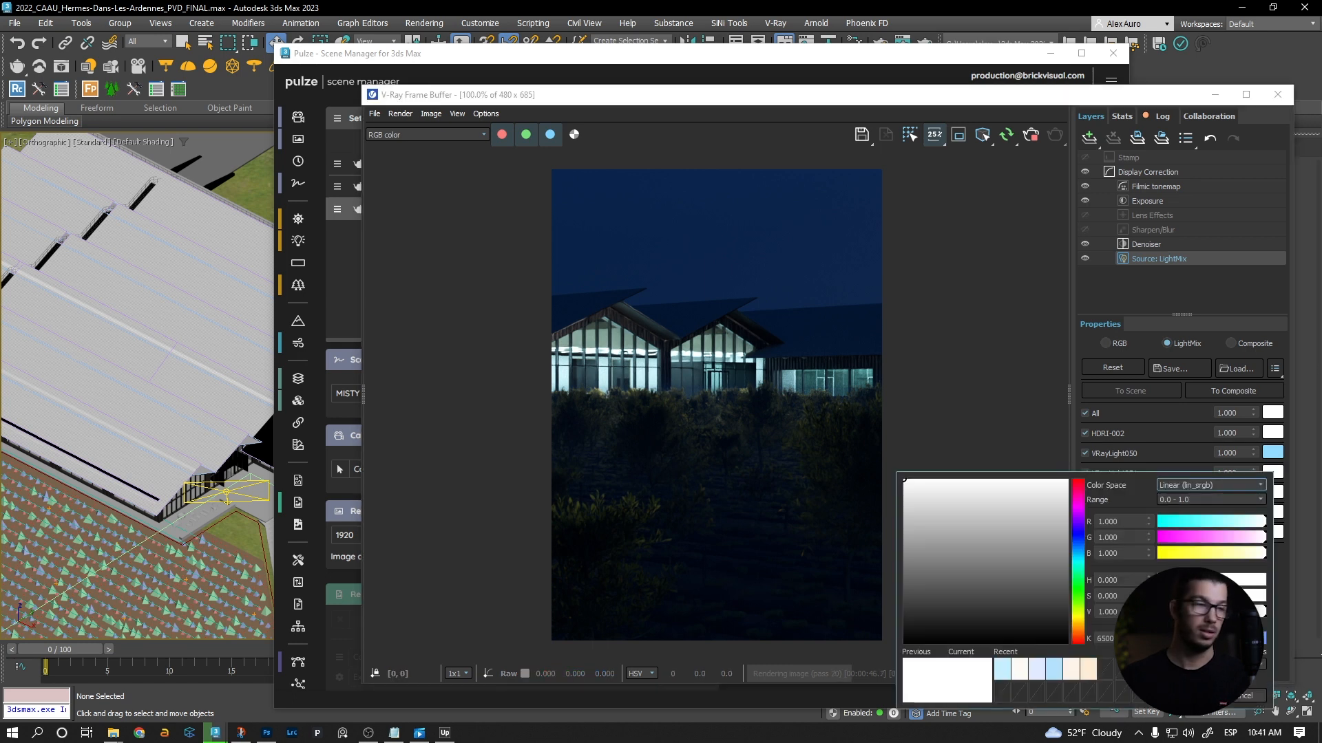
left_click(1206, 639)
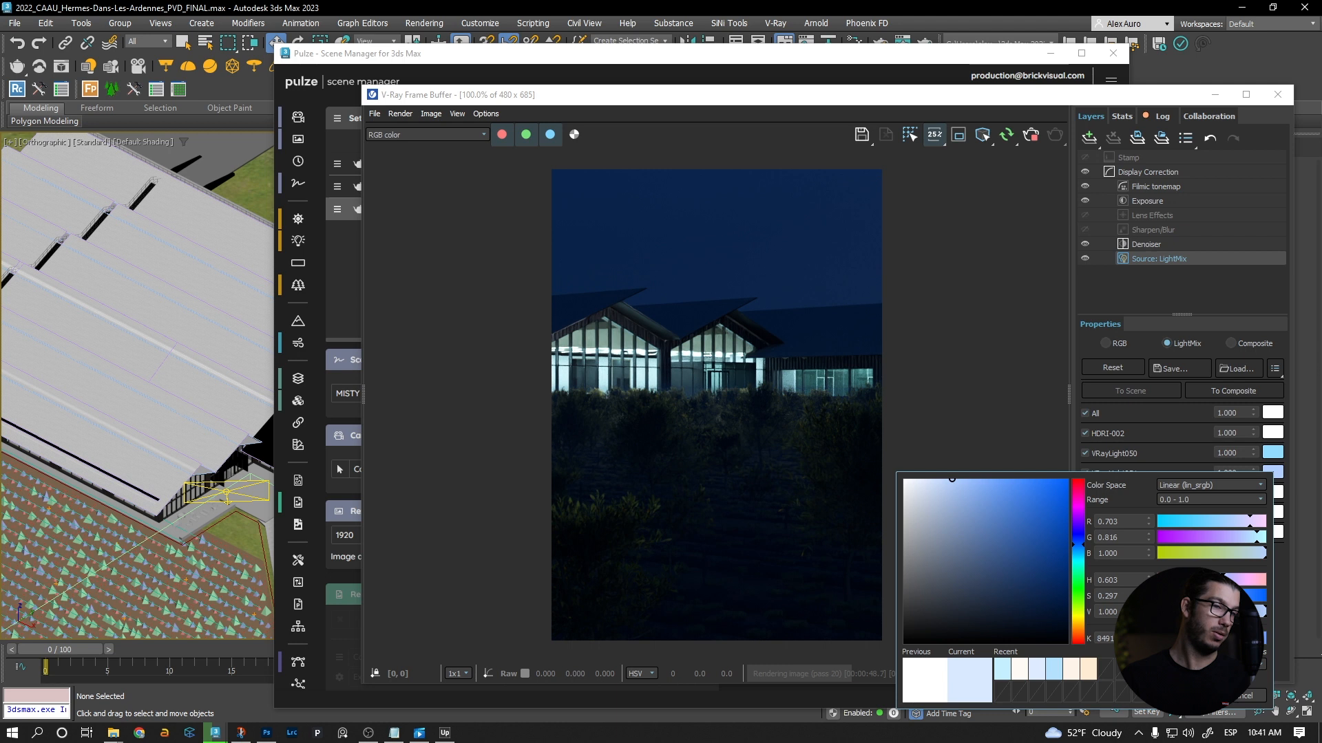
left_click(1198, 596)
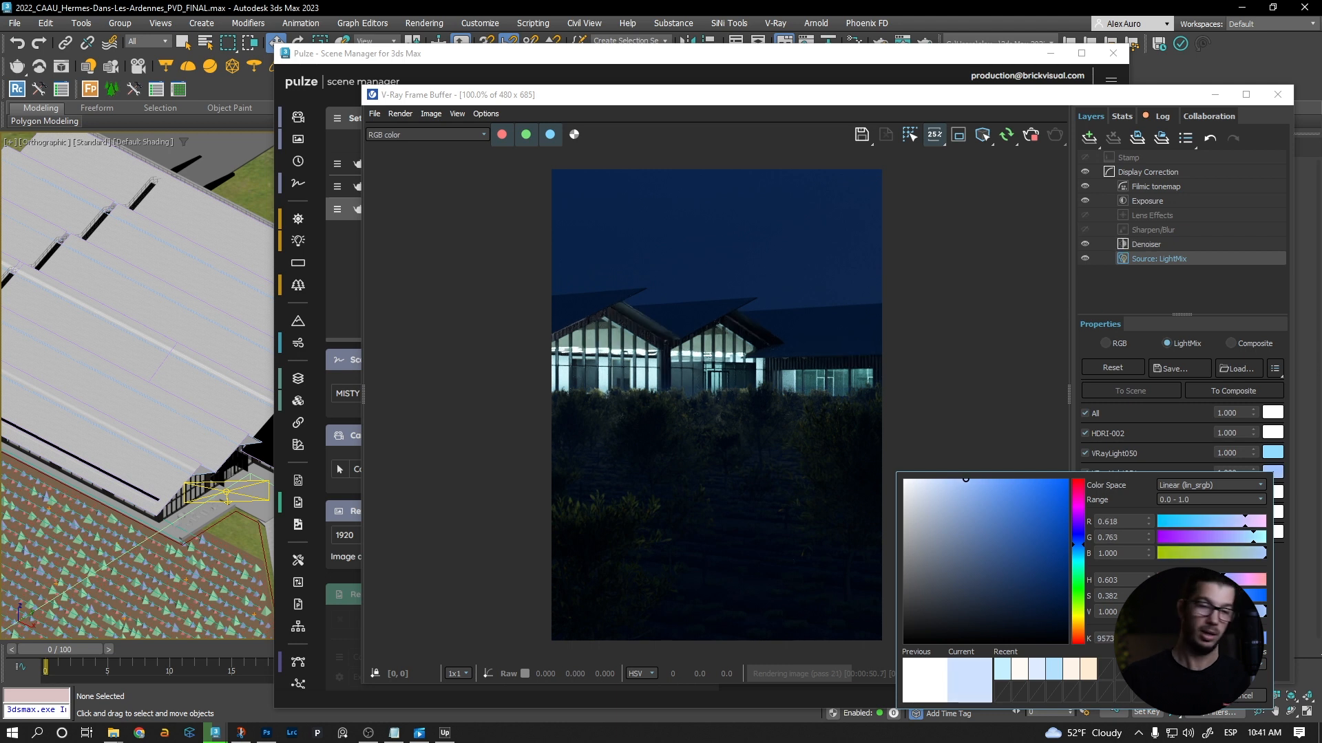
left_click(1217, 581)
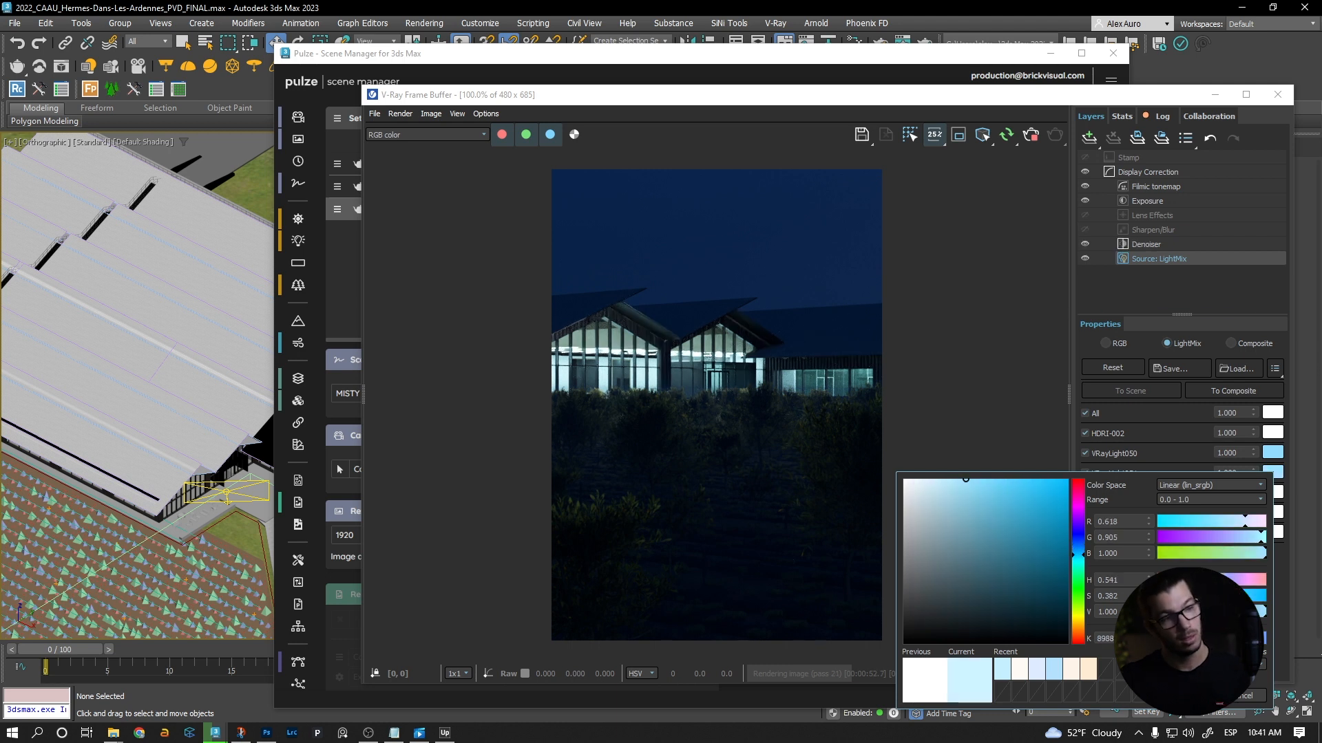
left_click(1183, 696)
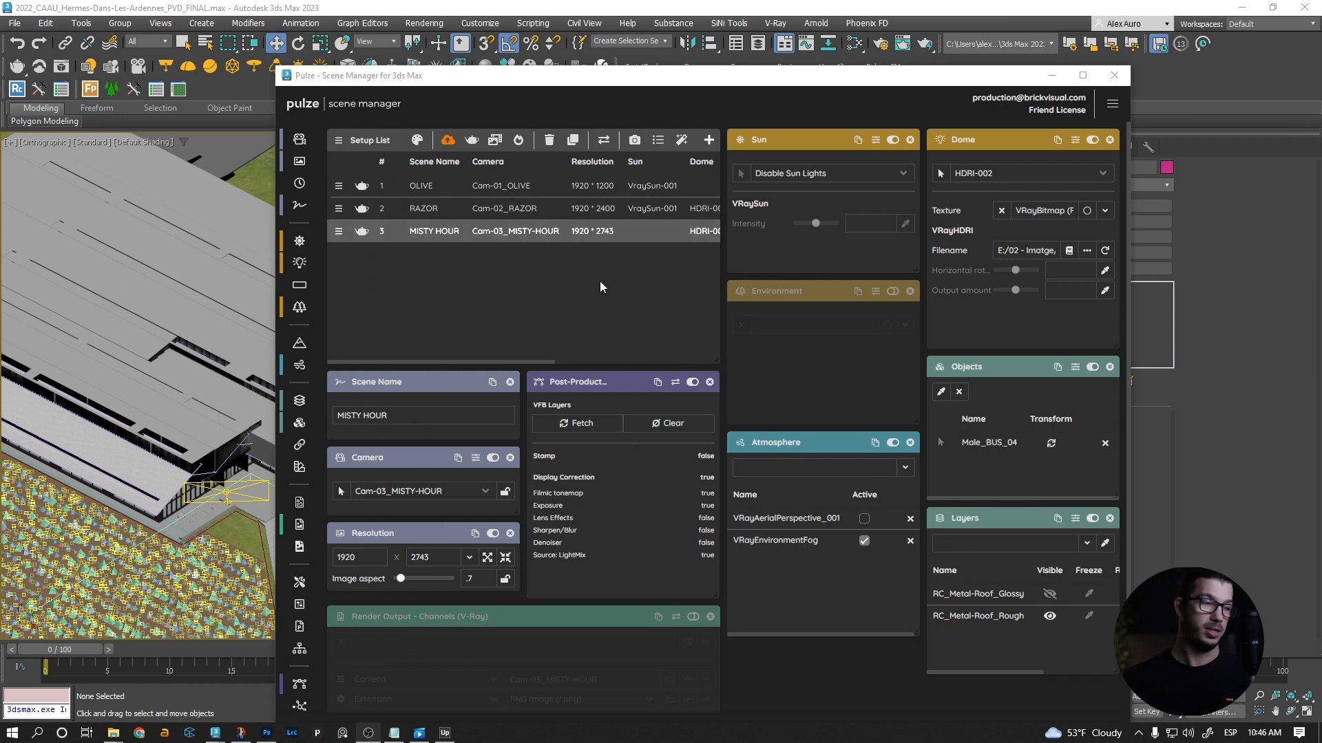
In Pulze Scene Manager, enable Render Output - Channels for OLIVE, RAZOR and MISTY HOUR together, with PULZE VIDEO/Output as the folder
scroll(575, 606, "down", 2)
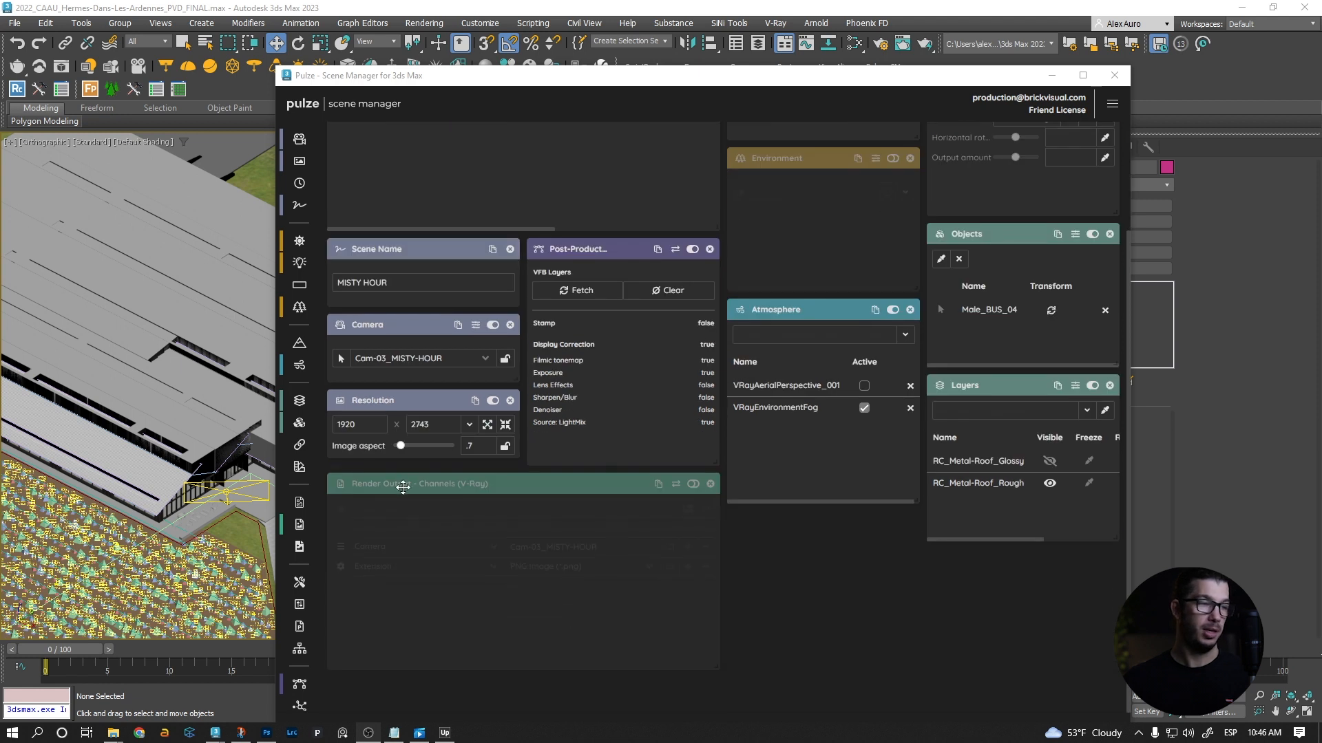
scroll(619, 206, "up", 2)
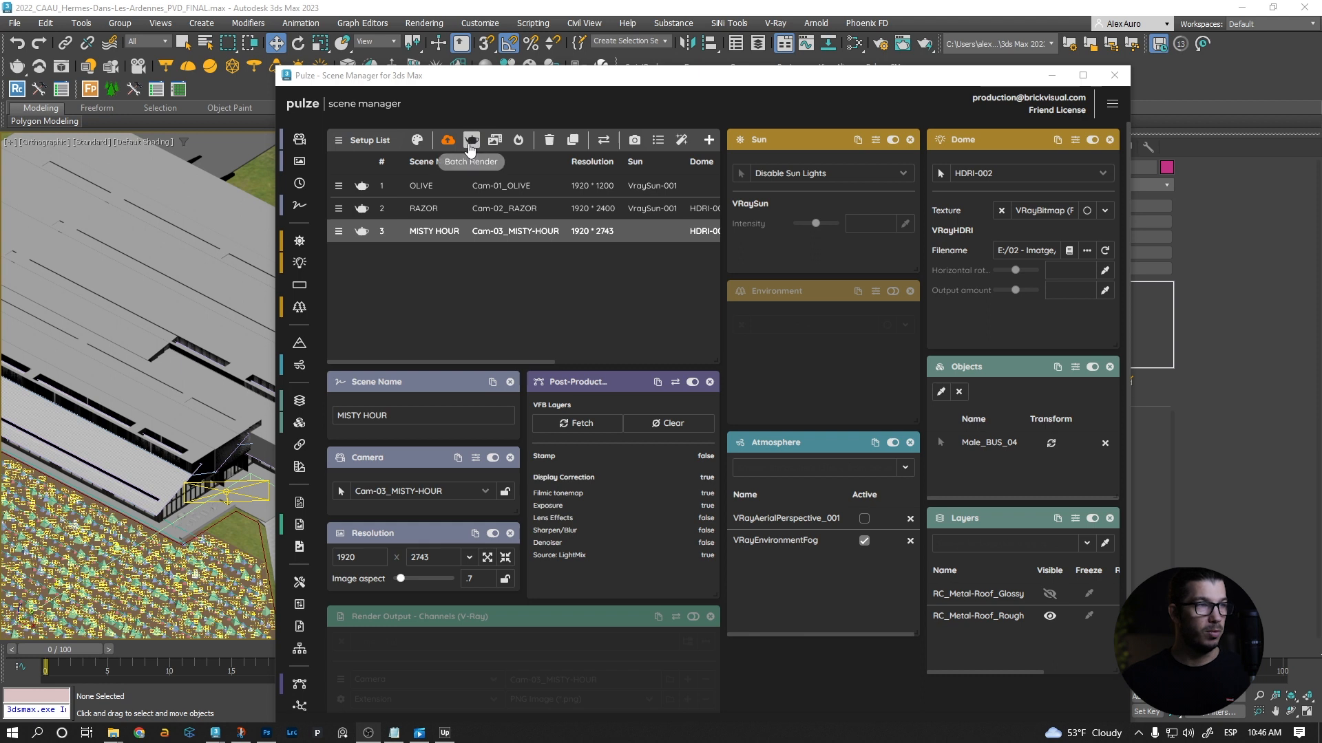
scroll(494, 218, "down", 2)
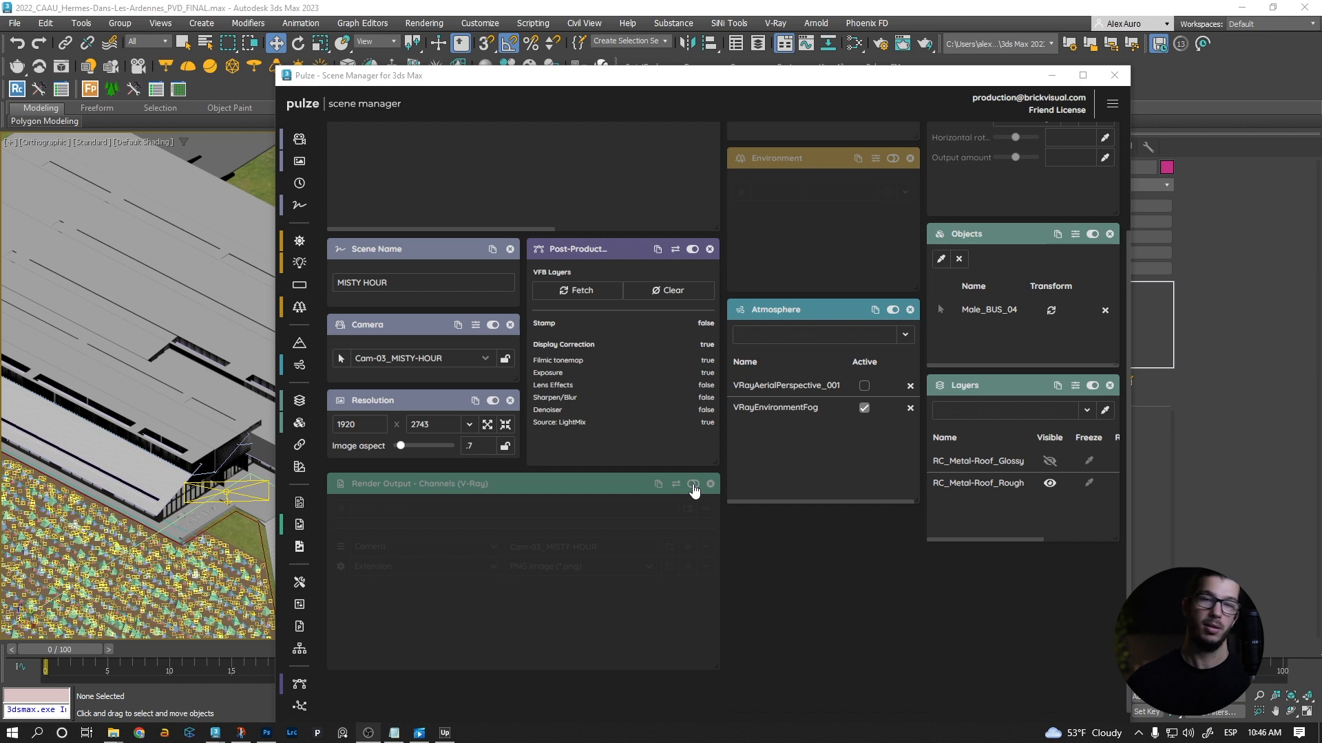
left_click(693, 485)
left_click(692, 486)
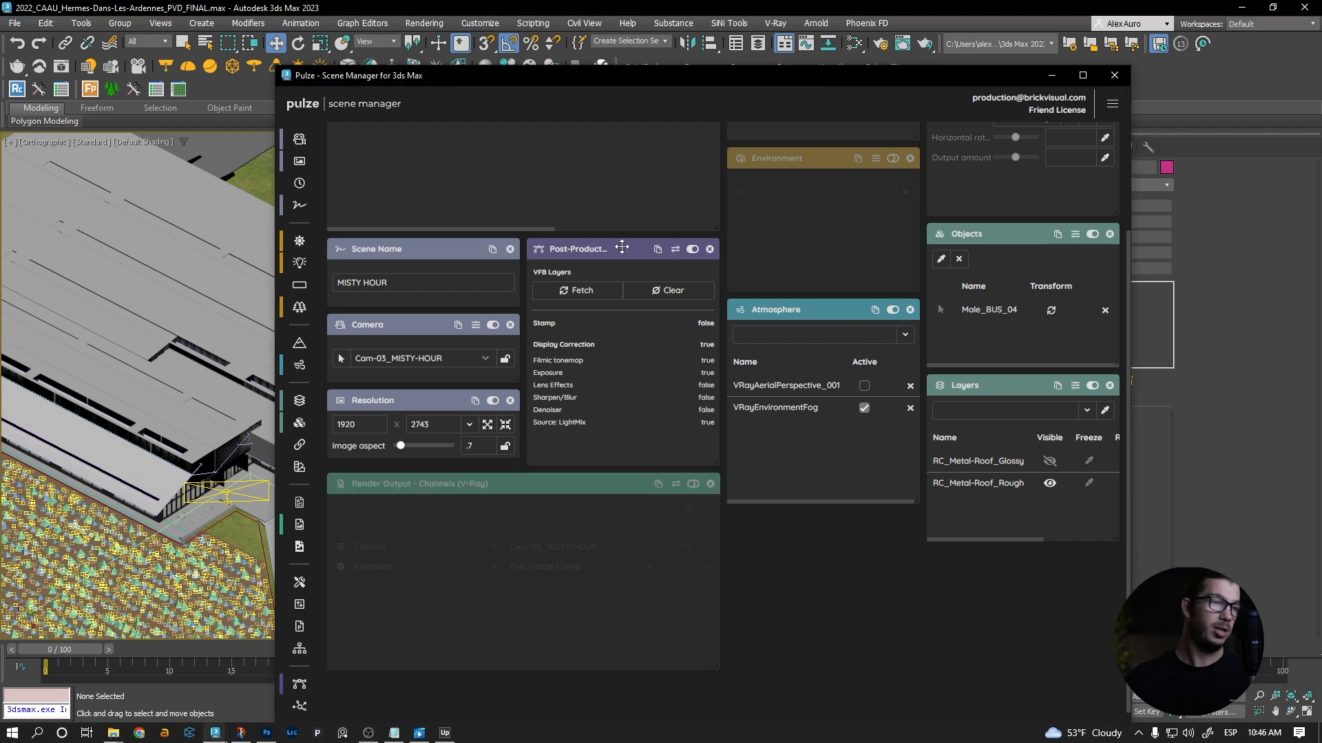
scroll(622, 240, "up", 2)
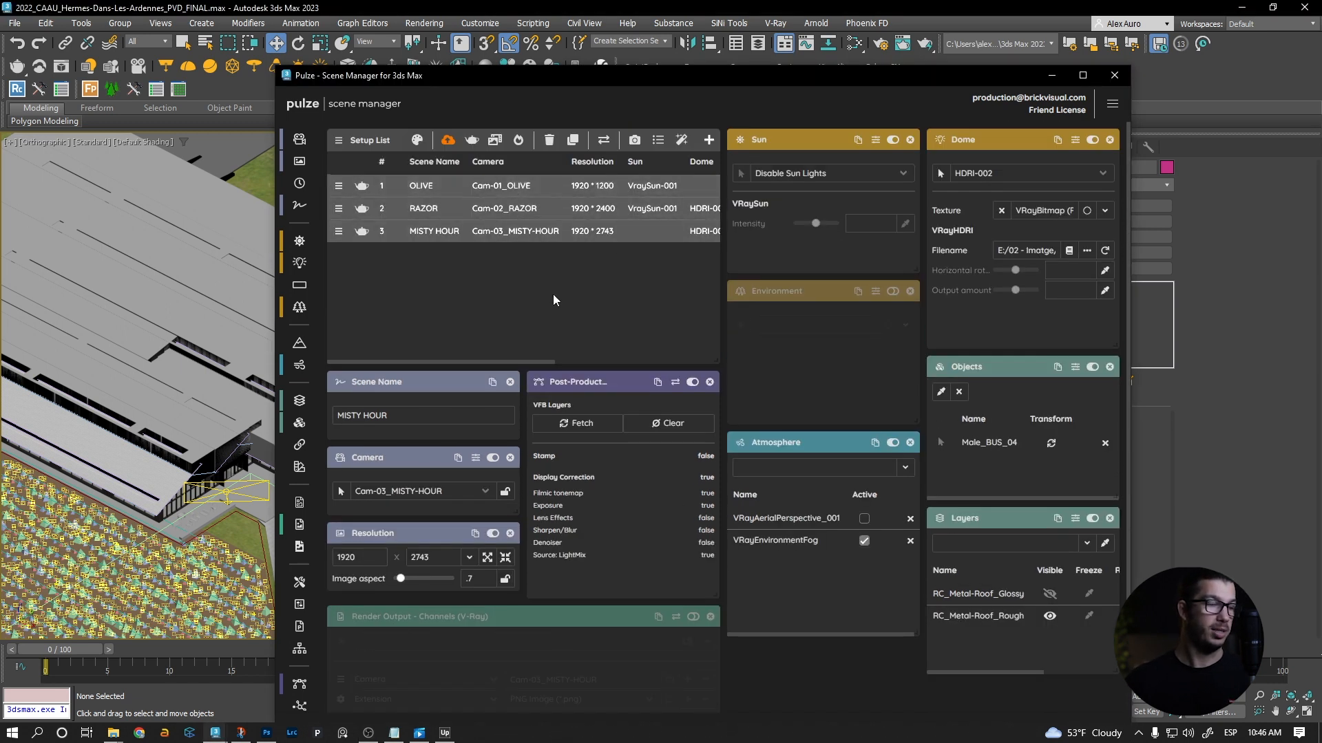
scroll(610, 432, "down", 2)
left_click(694, 485)
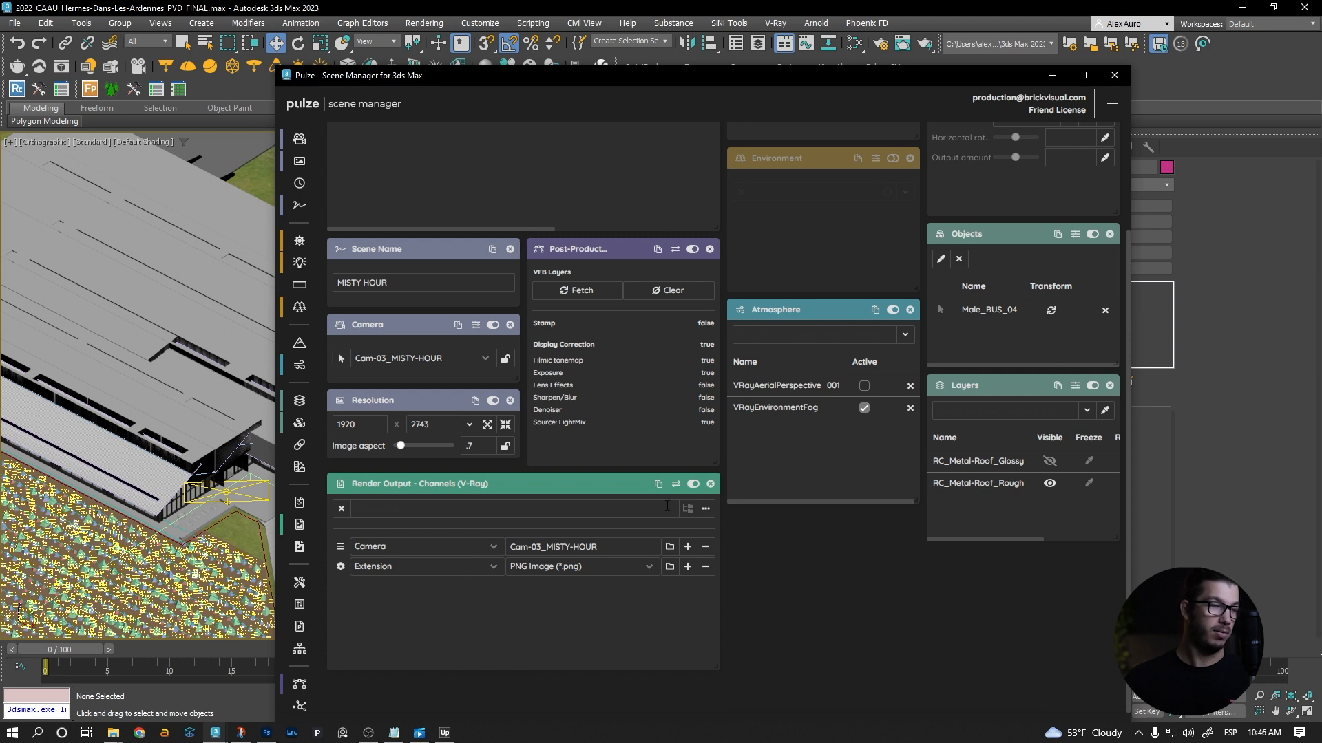
left_click(706, 510)
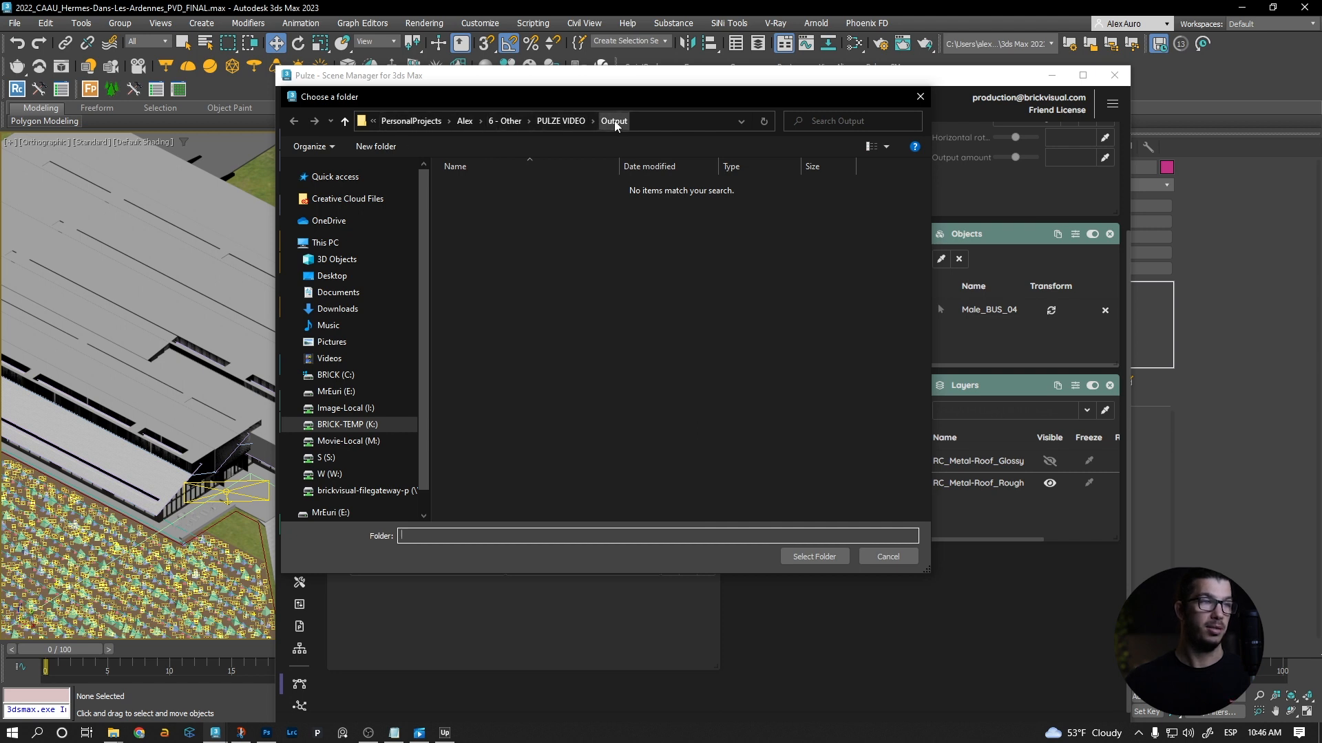
left_click(822, 563)
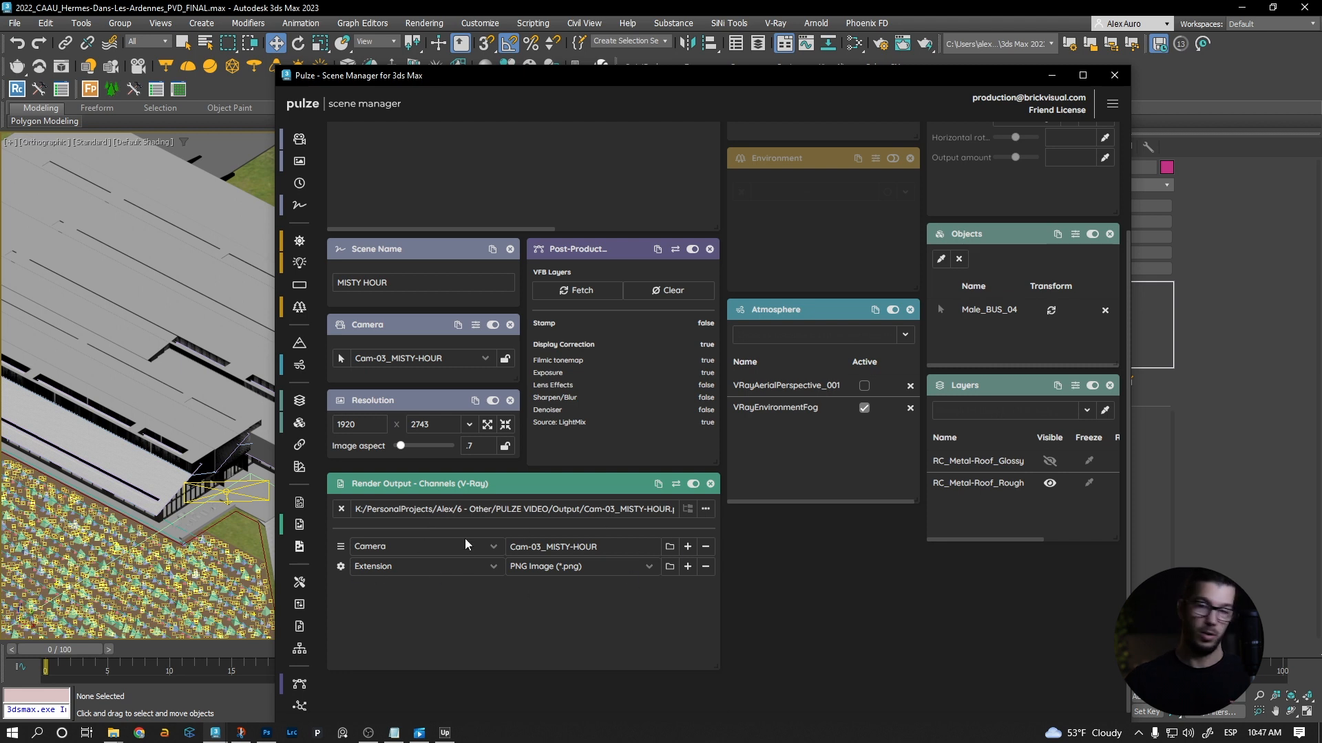
Add a Date token in YYYYMMDD format after the Camera token in the render output name
left_click(687, 546)
left_click(434, 567)
left_click(437, 594)
Add a second Camera token and a SceneName token after the date, and remove the duplicate Camera token
left_click(687, 566)
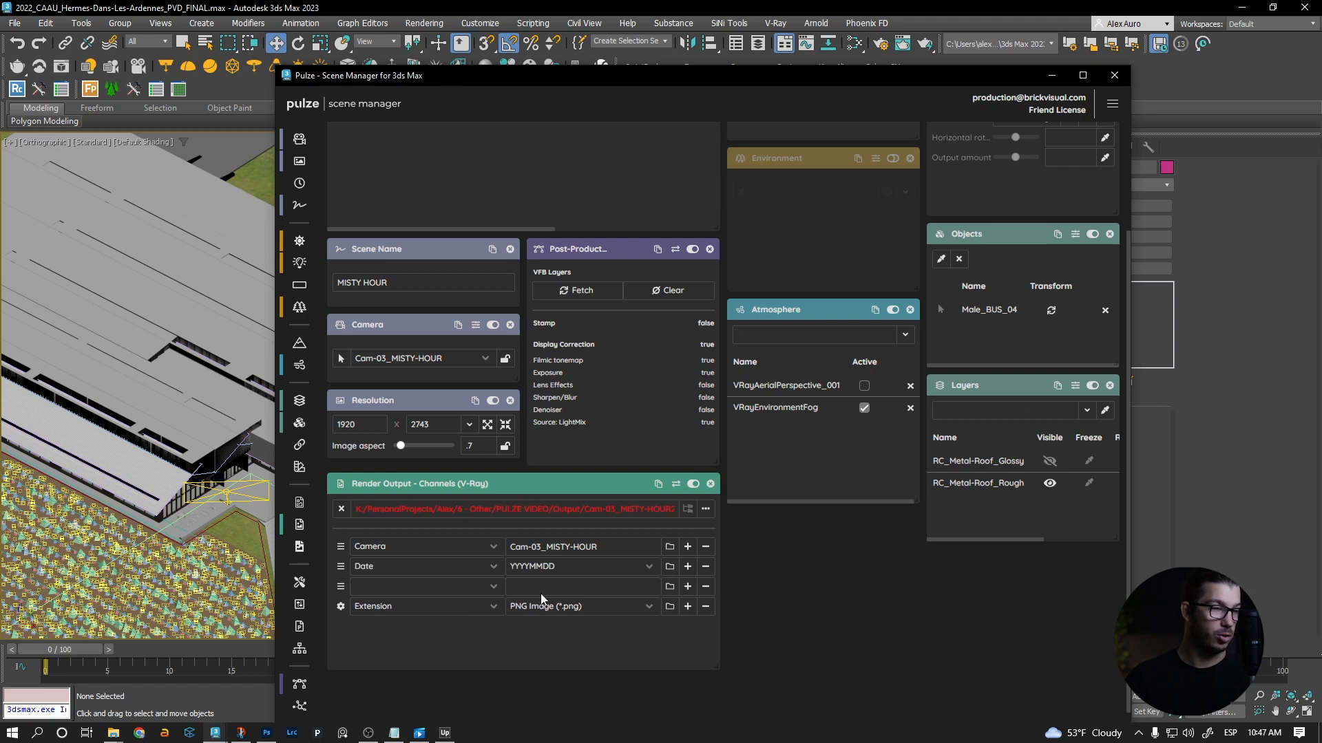
left_click(493, 587)
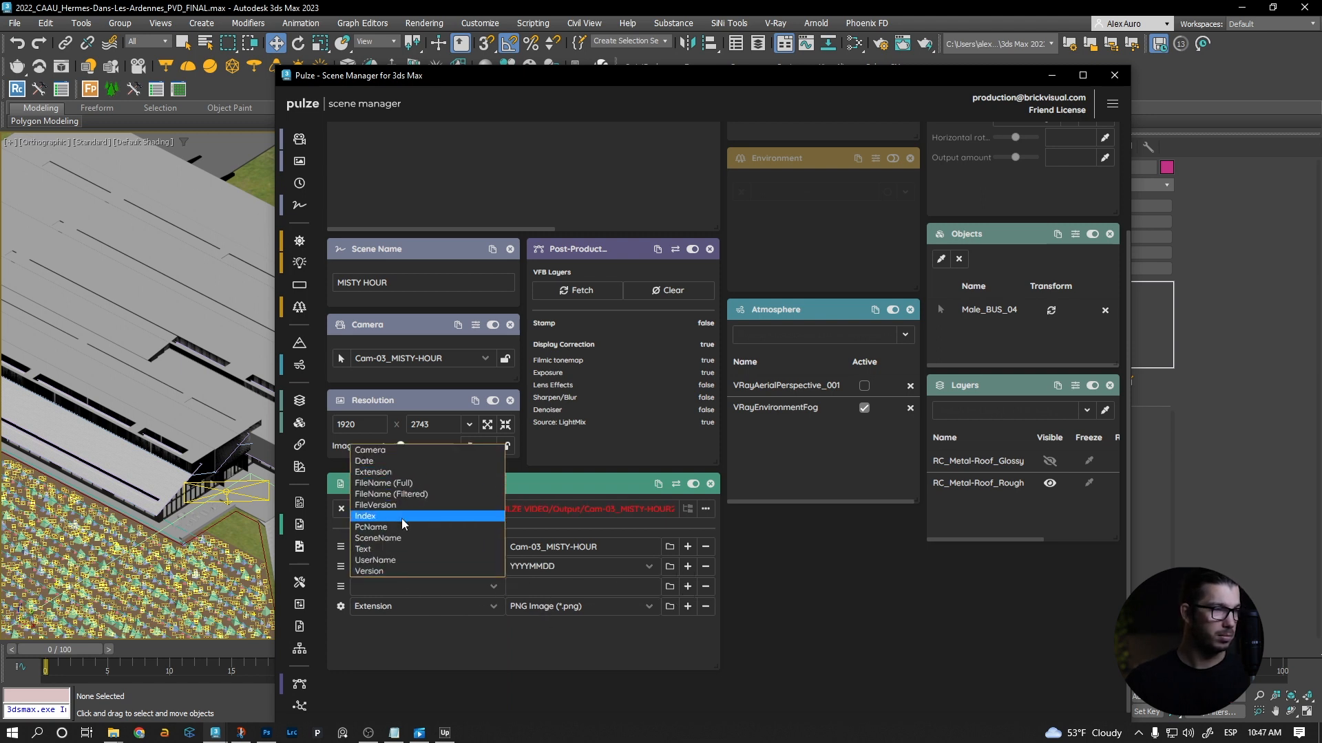
left_click(399, 451)
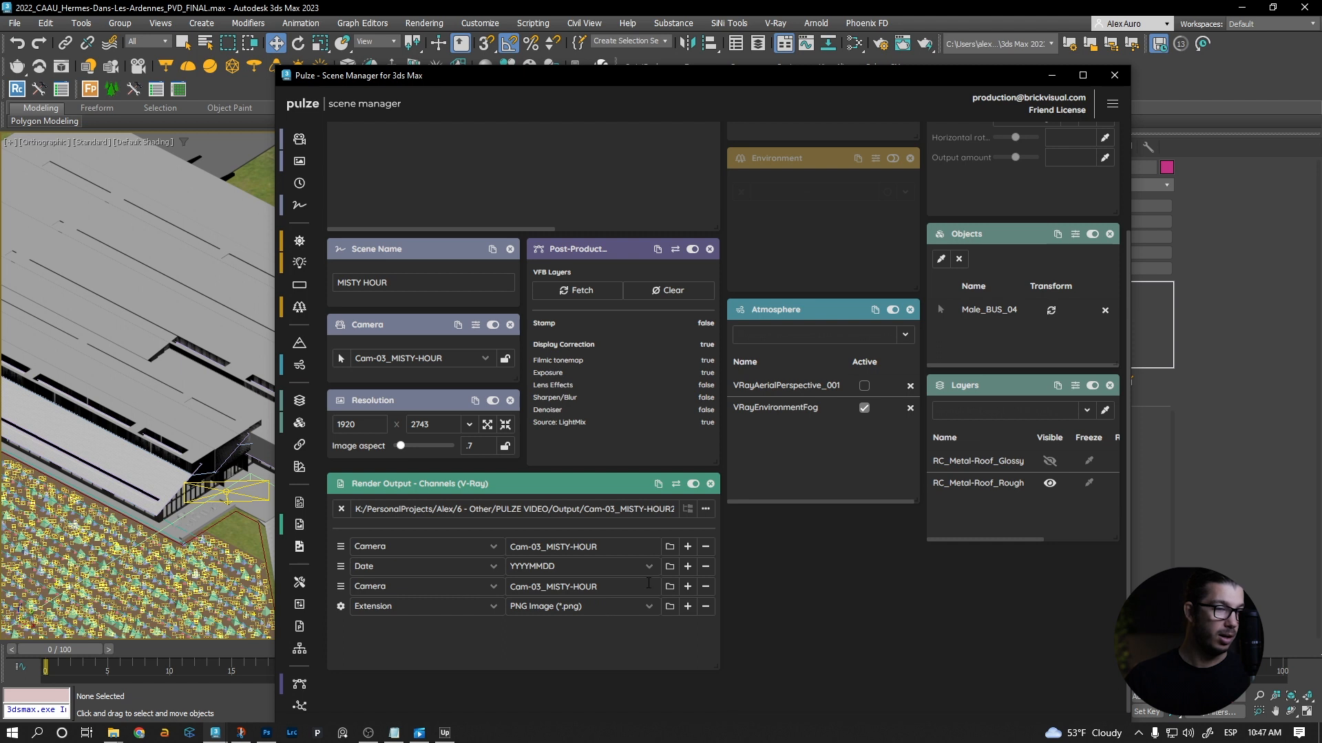
left_click(687, 586)
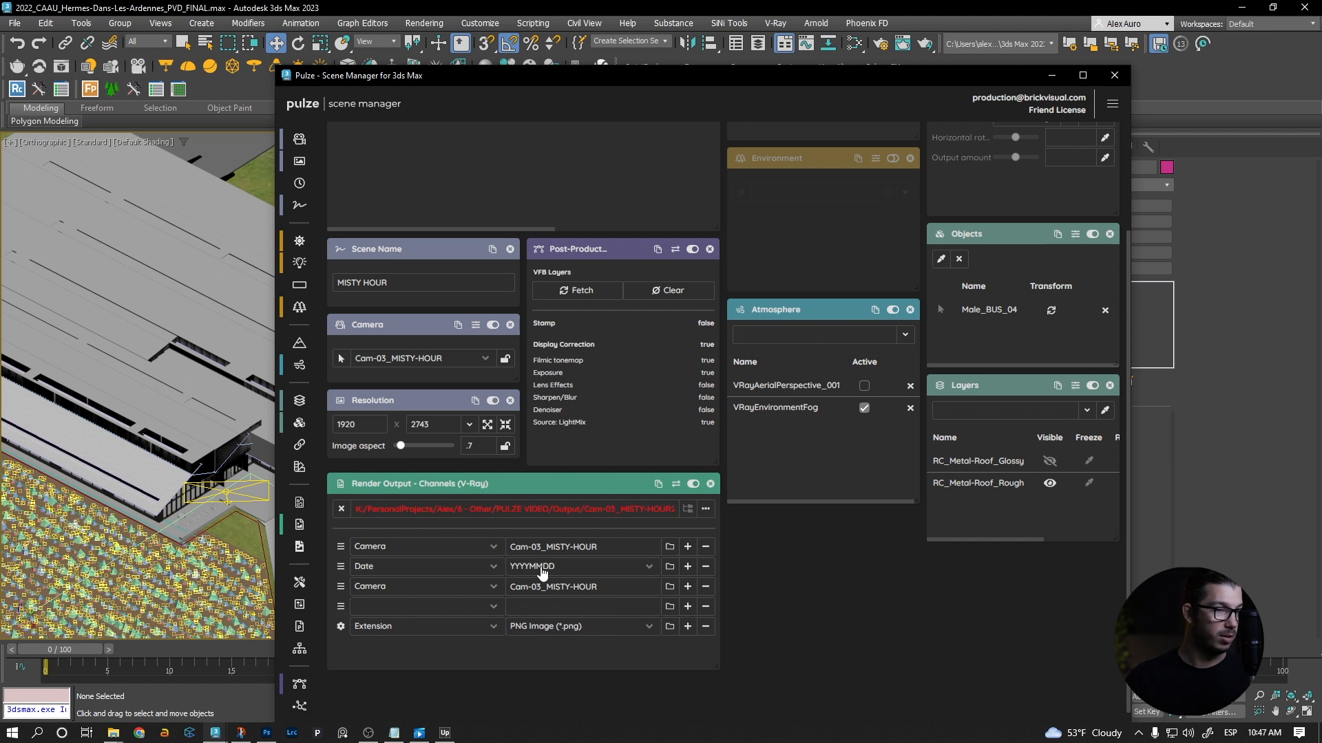
left_click(481, 616)
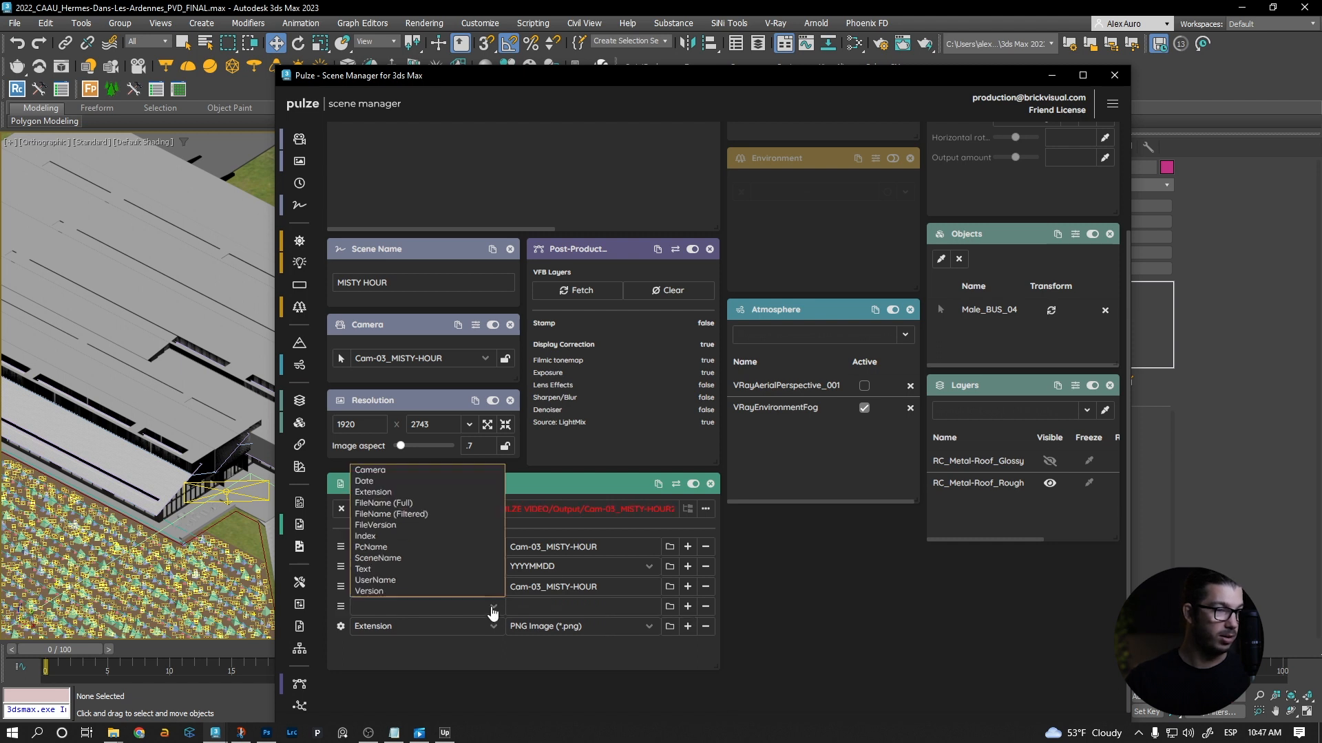
left_click(406, 559)
left_click(705, 589)
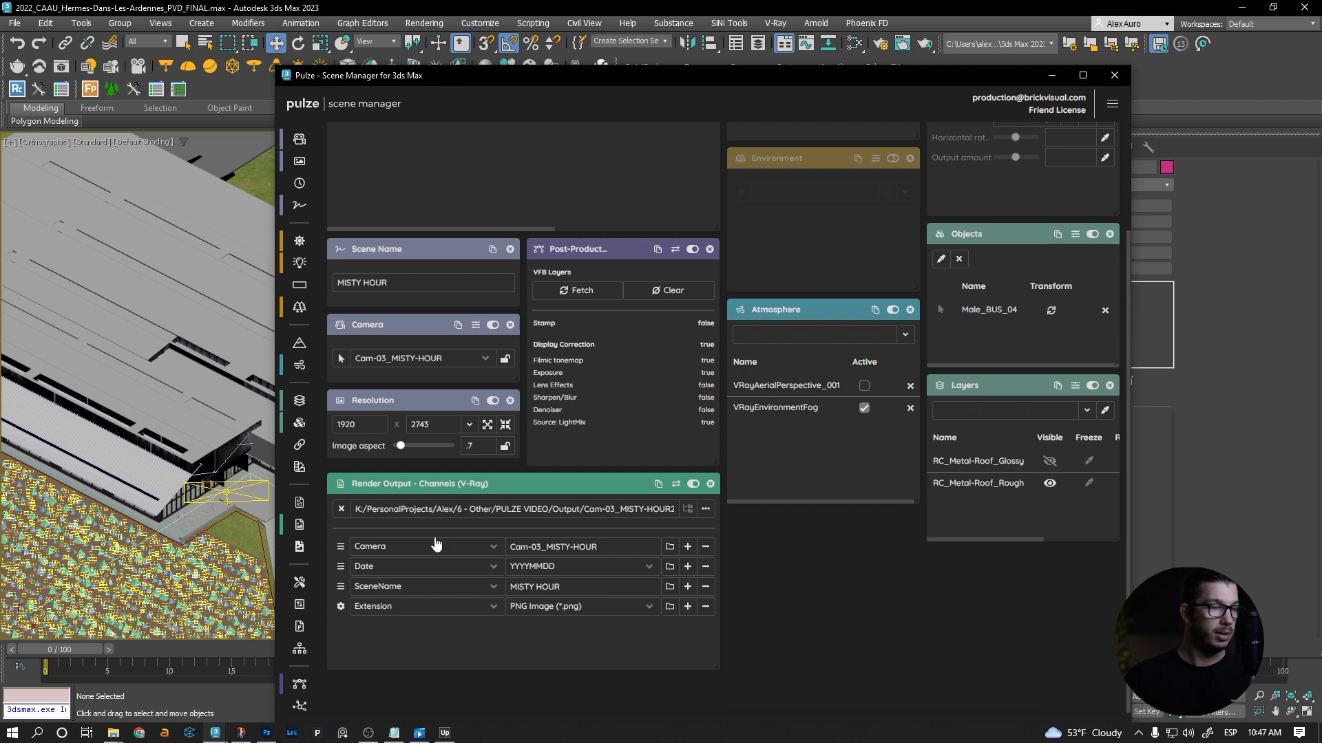
Make the Camera token a subfolder of the render output path and check the path's ending
left_click(669, 548)
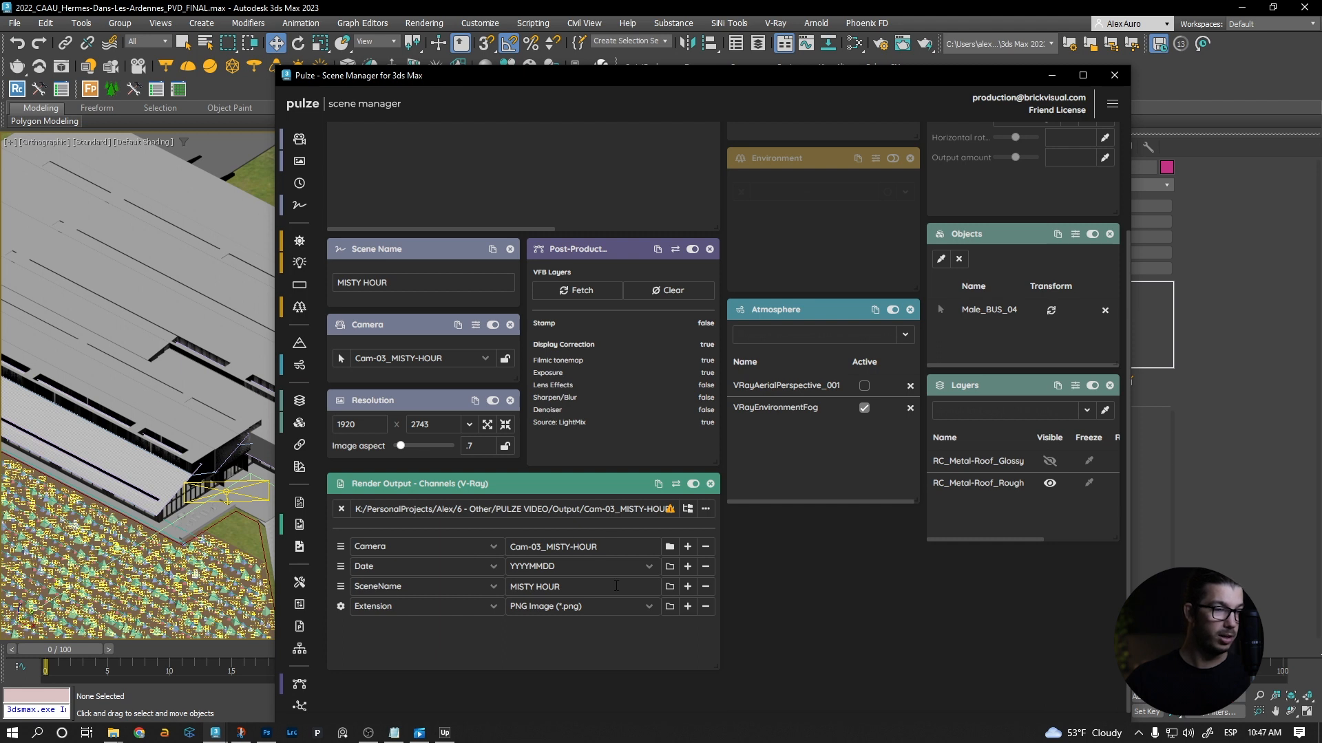
left_click_drag(552, 511, 654, 511)
left_click(569, 510)
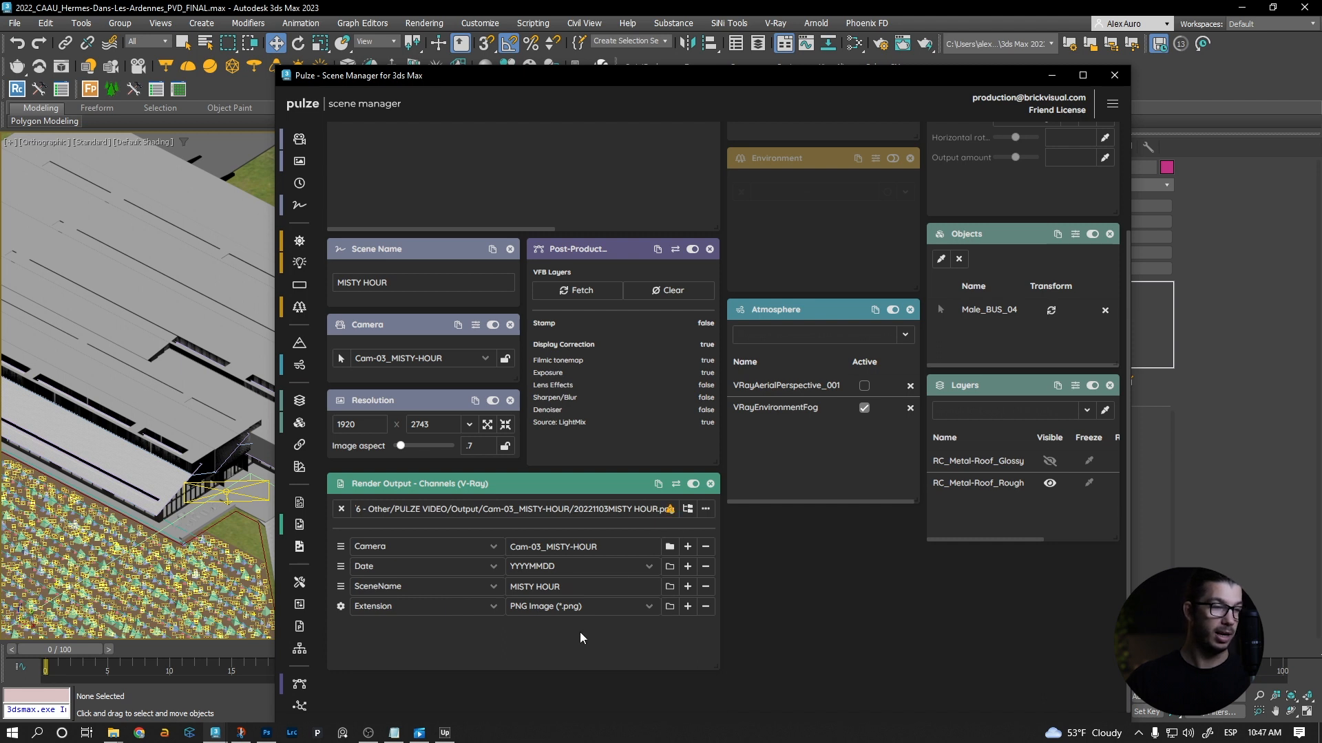
Examine the image formats offered for the Extension token, the warning on the output path and the setup list
left_click(590, 607)
left_click(573, 634)
left_click(592, 609)
left_click(558, 645)
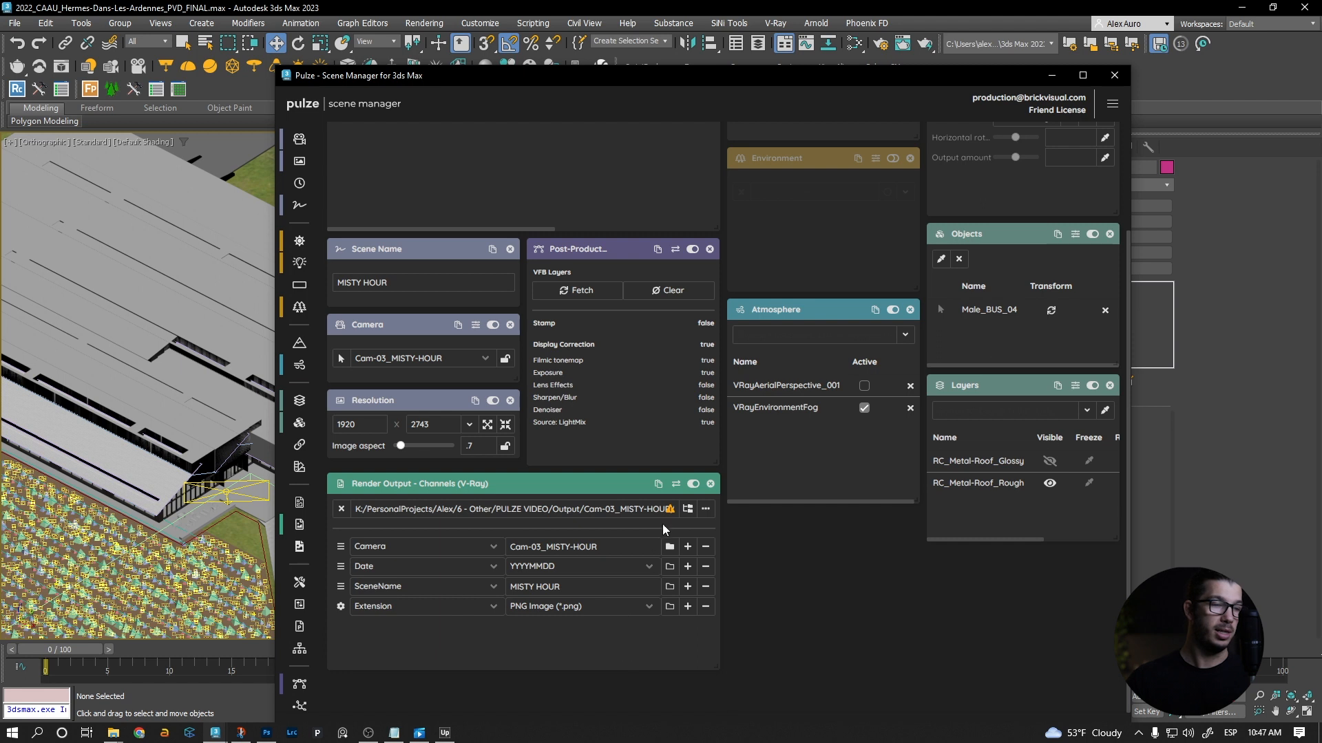
mouse_move(673, 513)
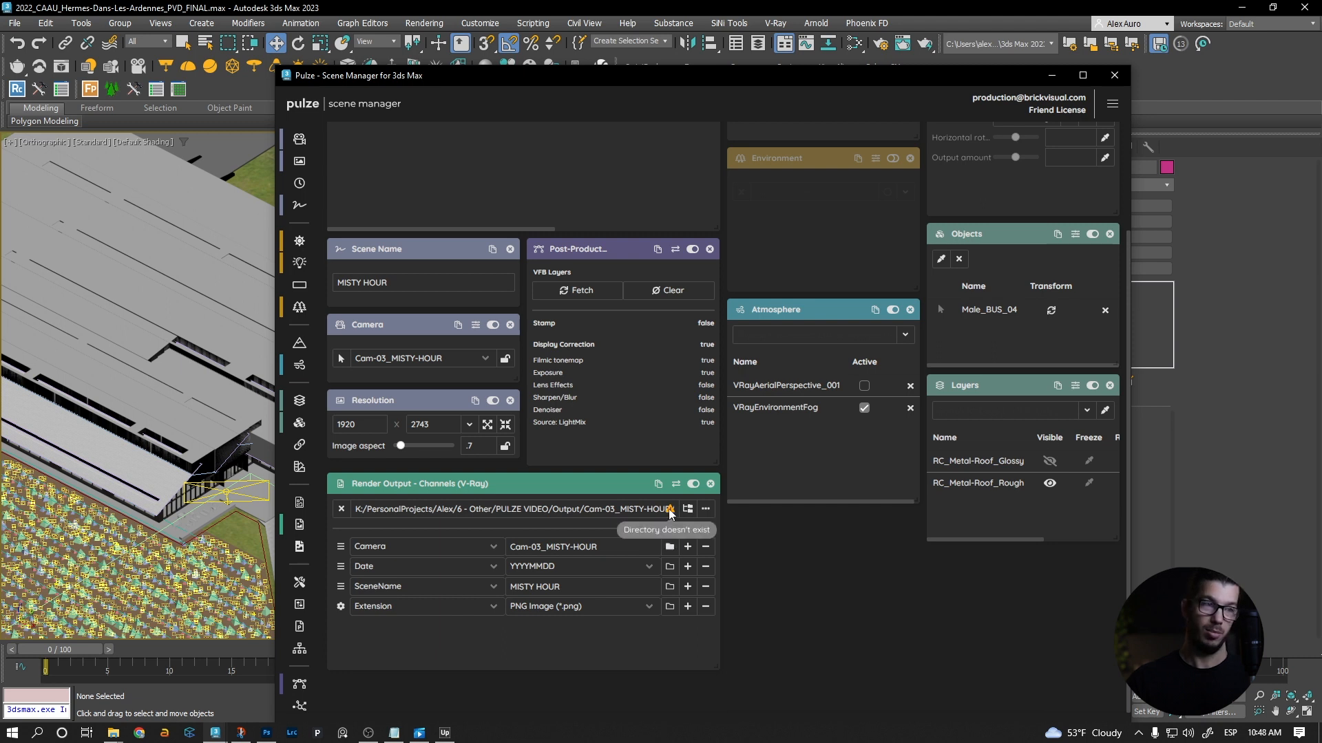
scroll(673, 514, "up", 3)
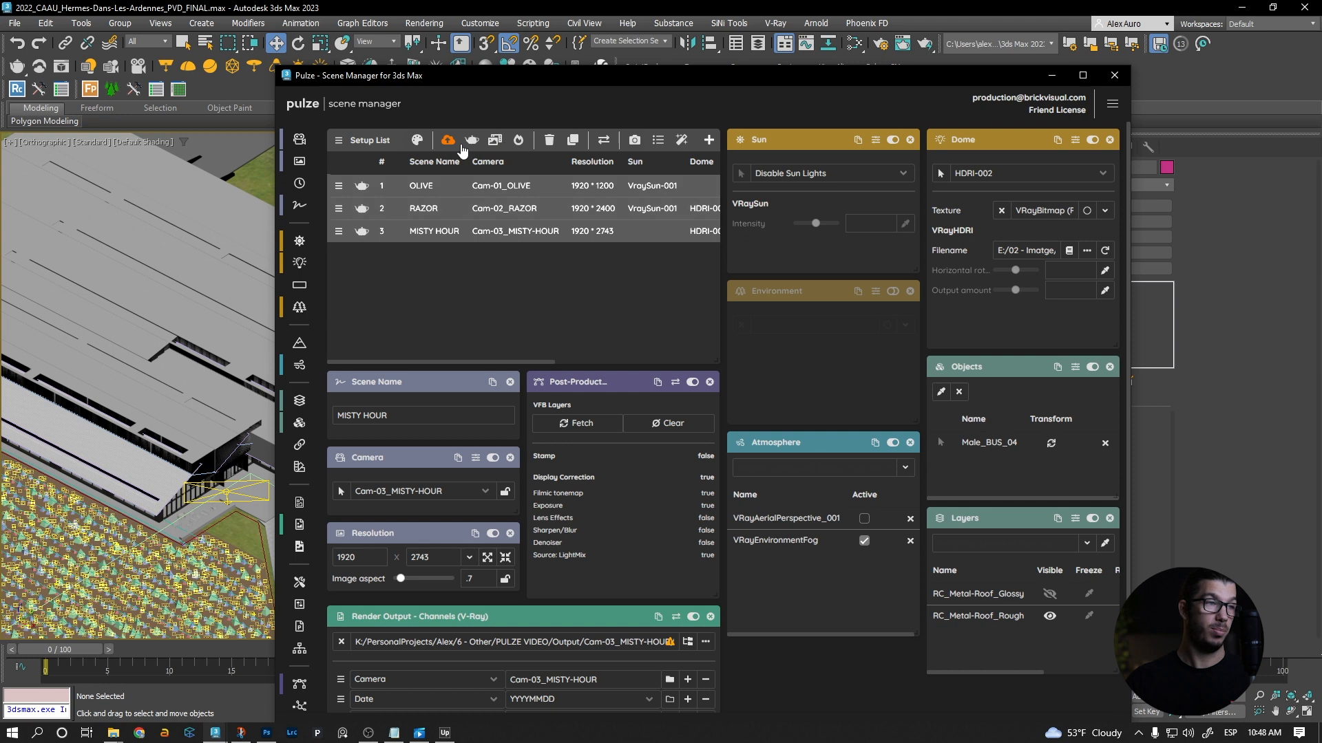
scroll(560, 270, "down", 3)
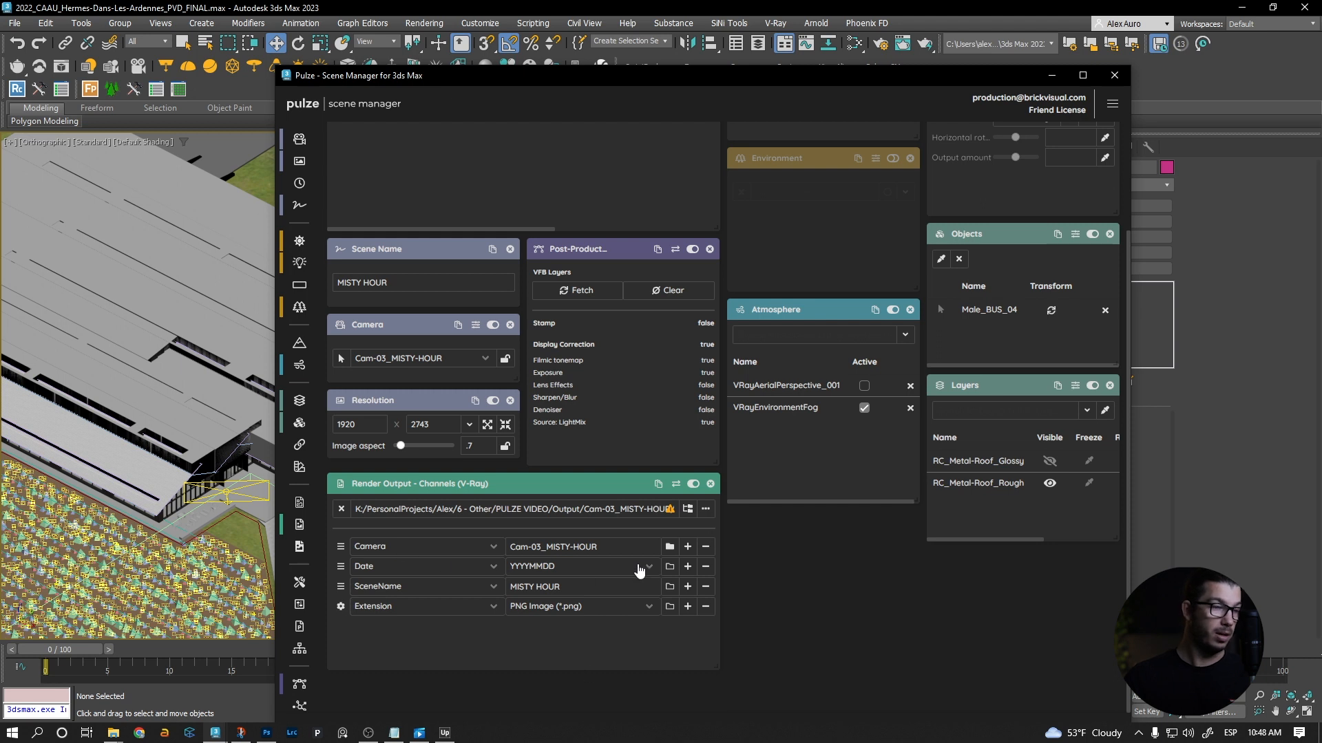
Add a Text token with "_" between the Date and SceneName tokens, and review the resulting output path
left_click(687, 566)
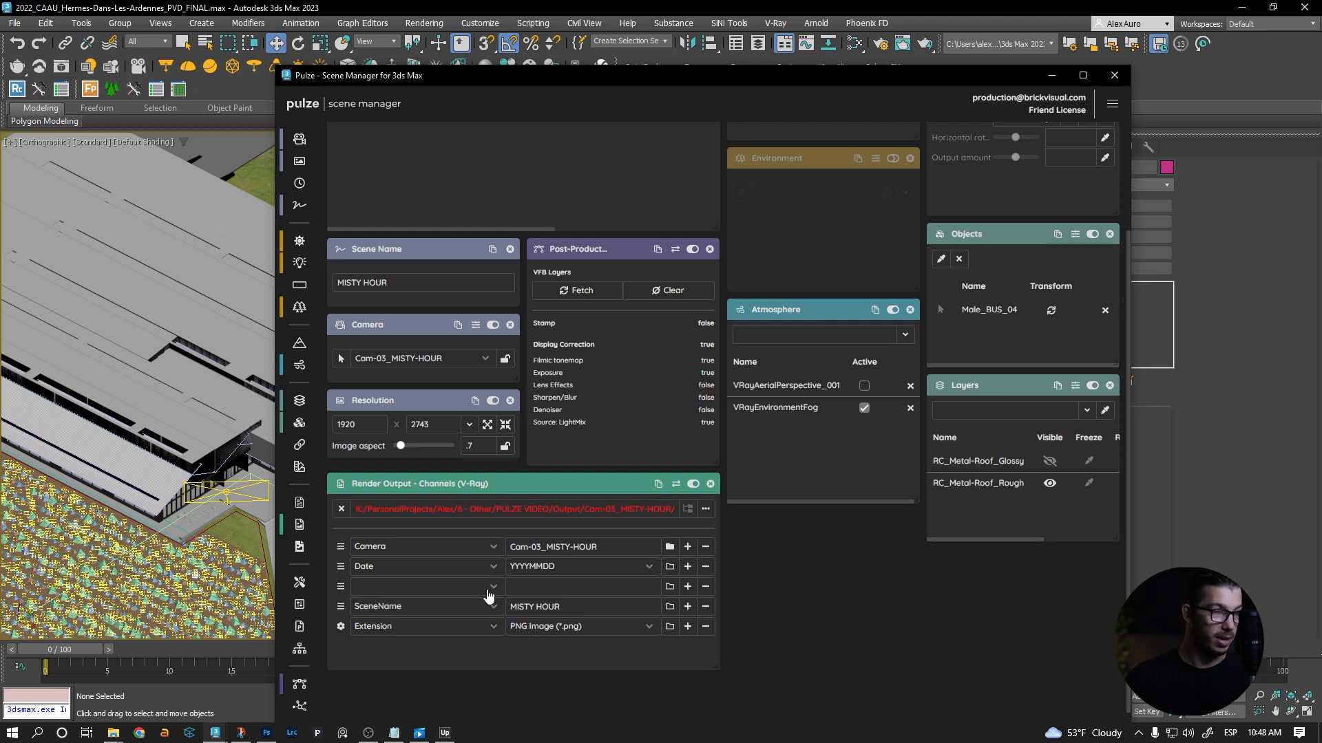
left_click(471, 587)
left_click(399, 554)
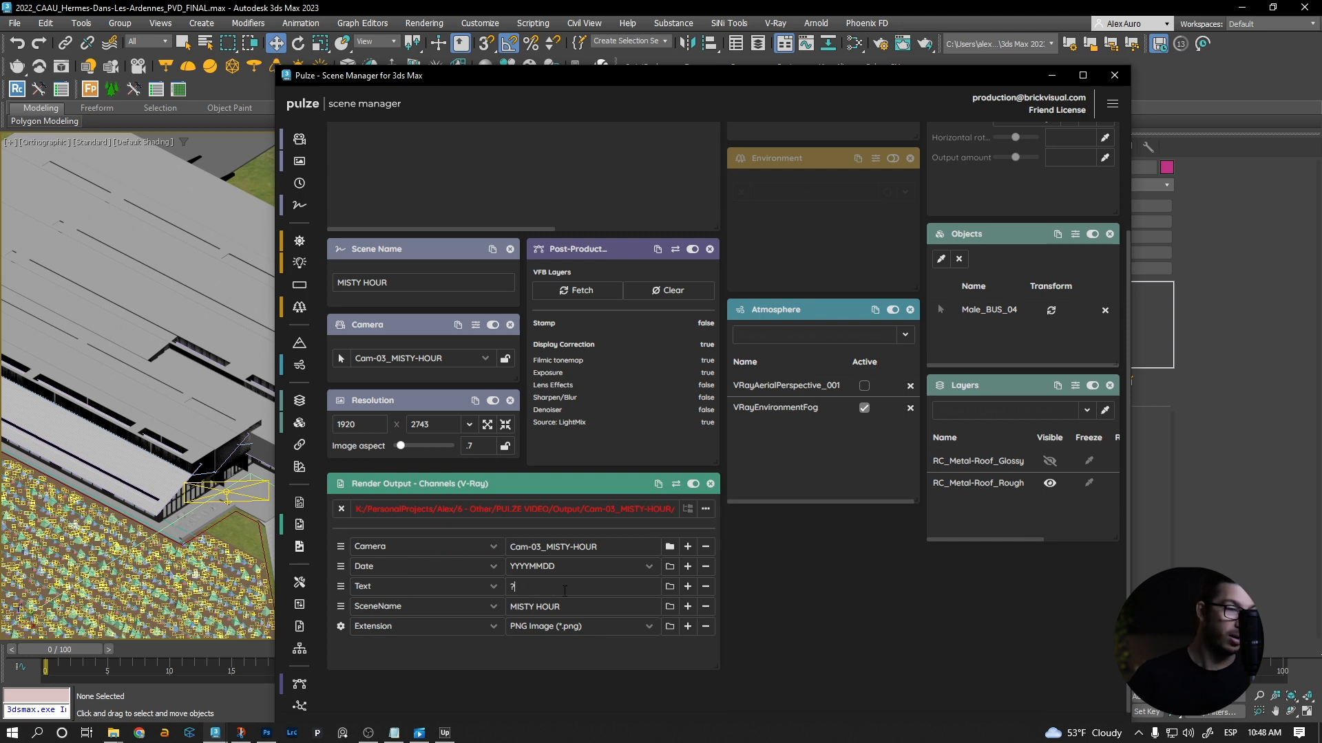
left_click(564, 586)
type("_")
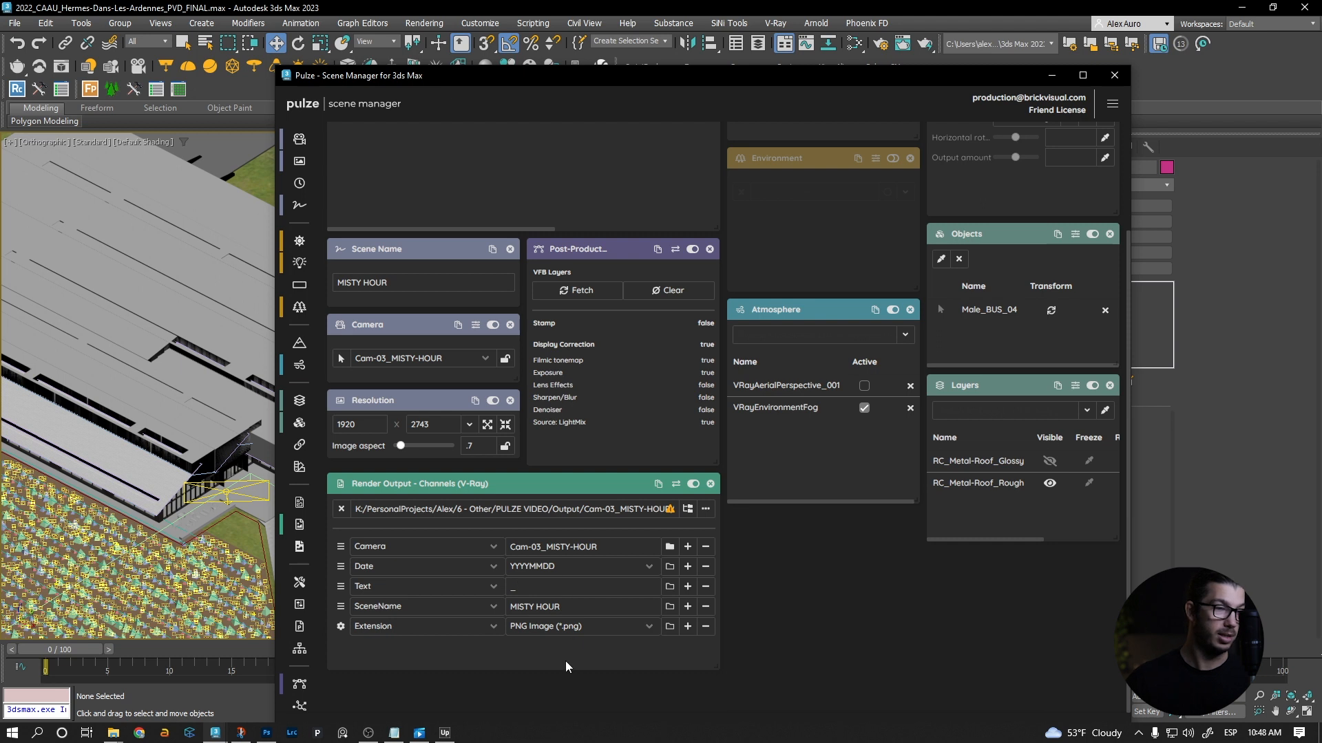
left_click_drag(558, 510, 681, 515)
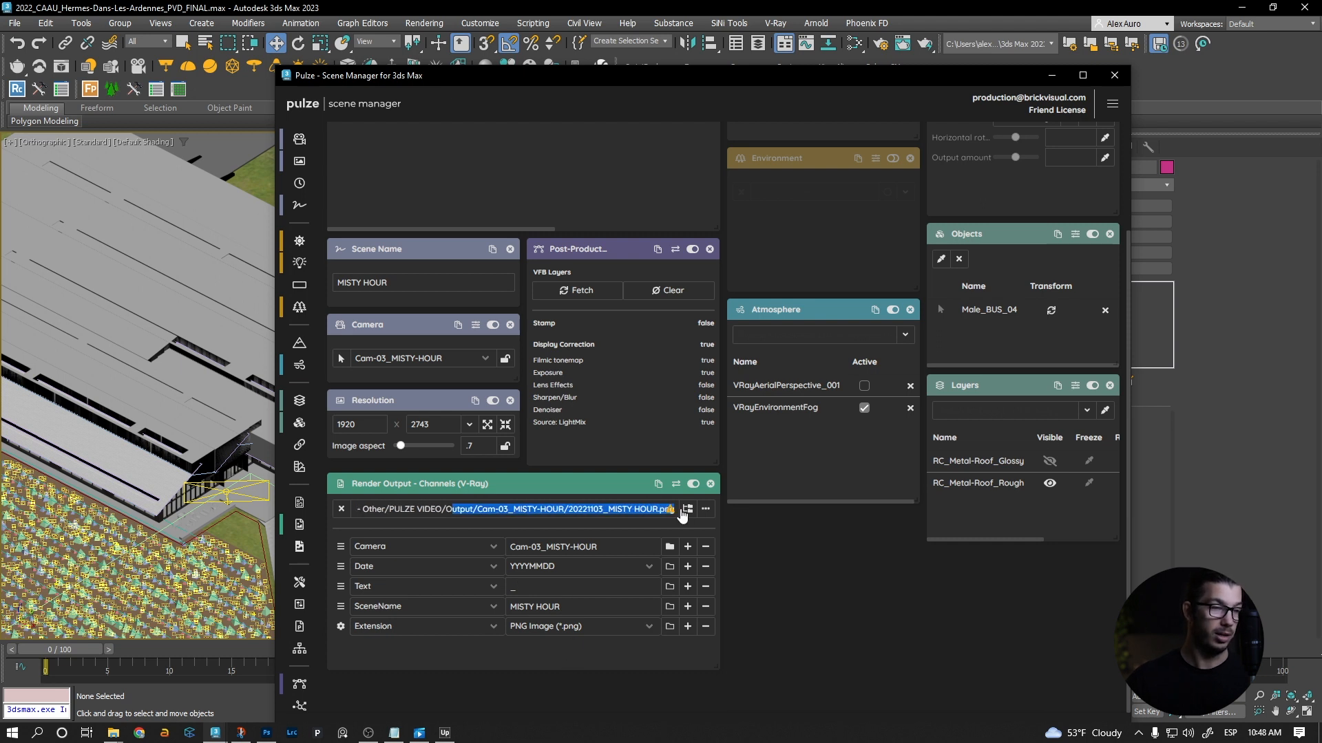
left_click(605, 510)
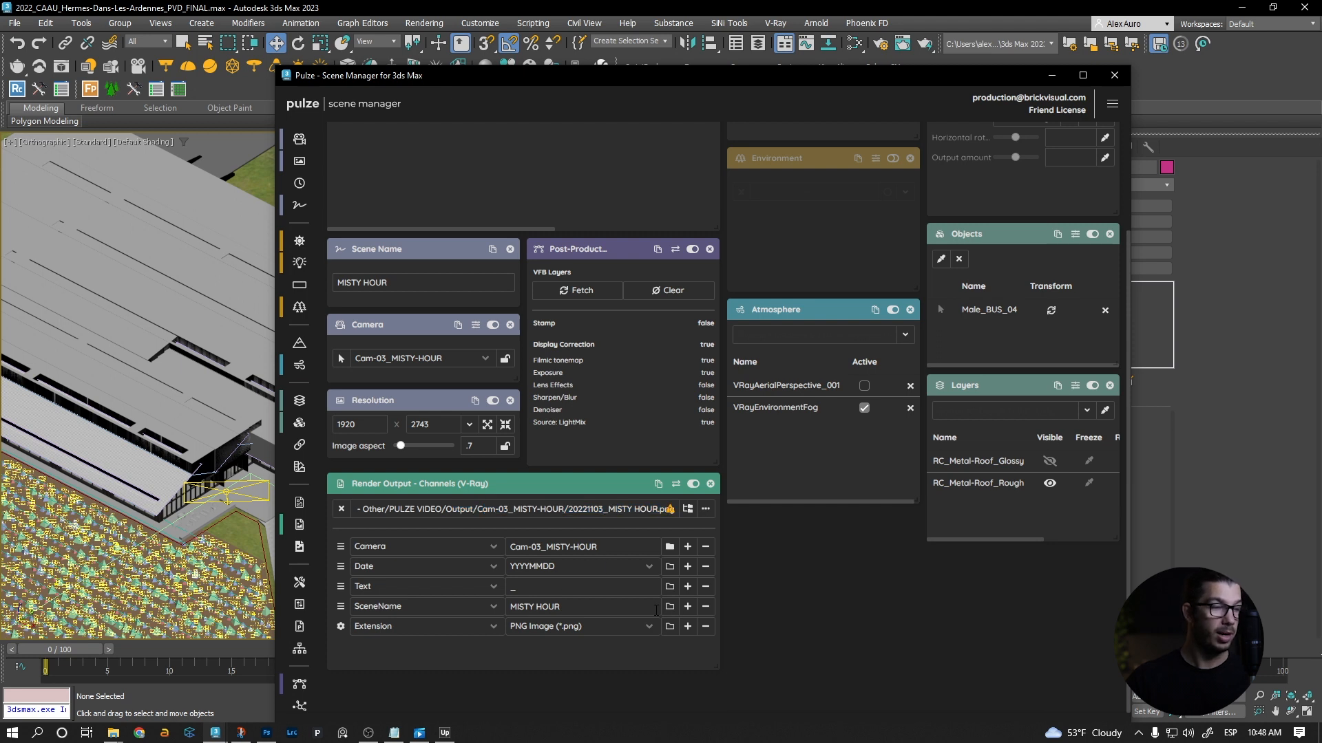
Add a Version token after SceneName with a "_" Text token between them, and review the ending of the output path
left_click(688, 606)
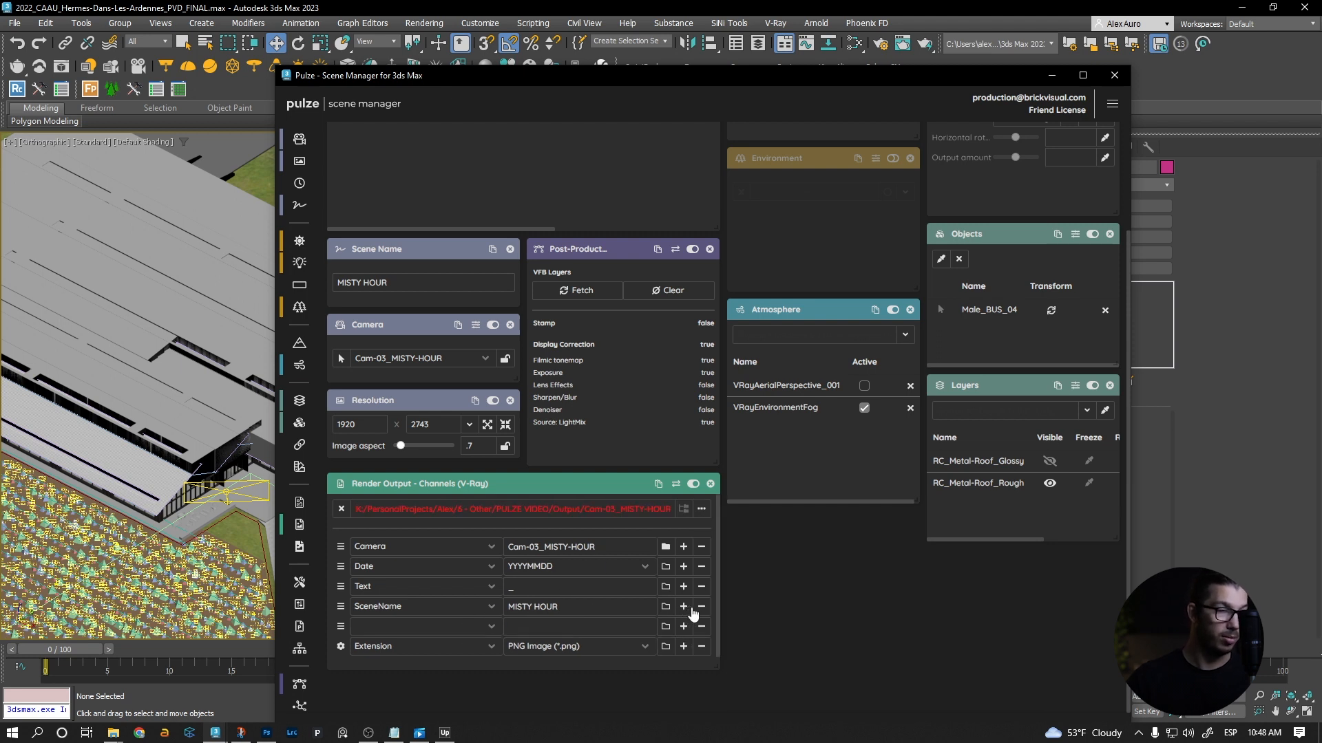
left_click(493, 628)
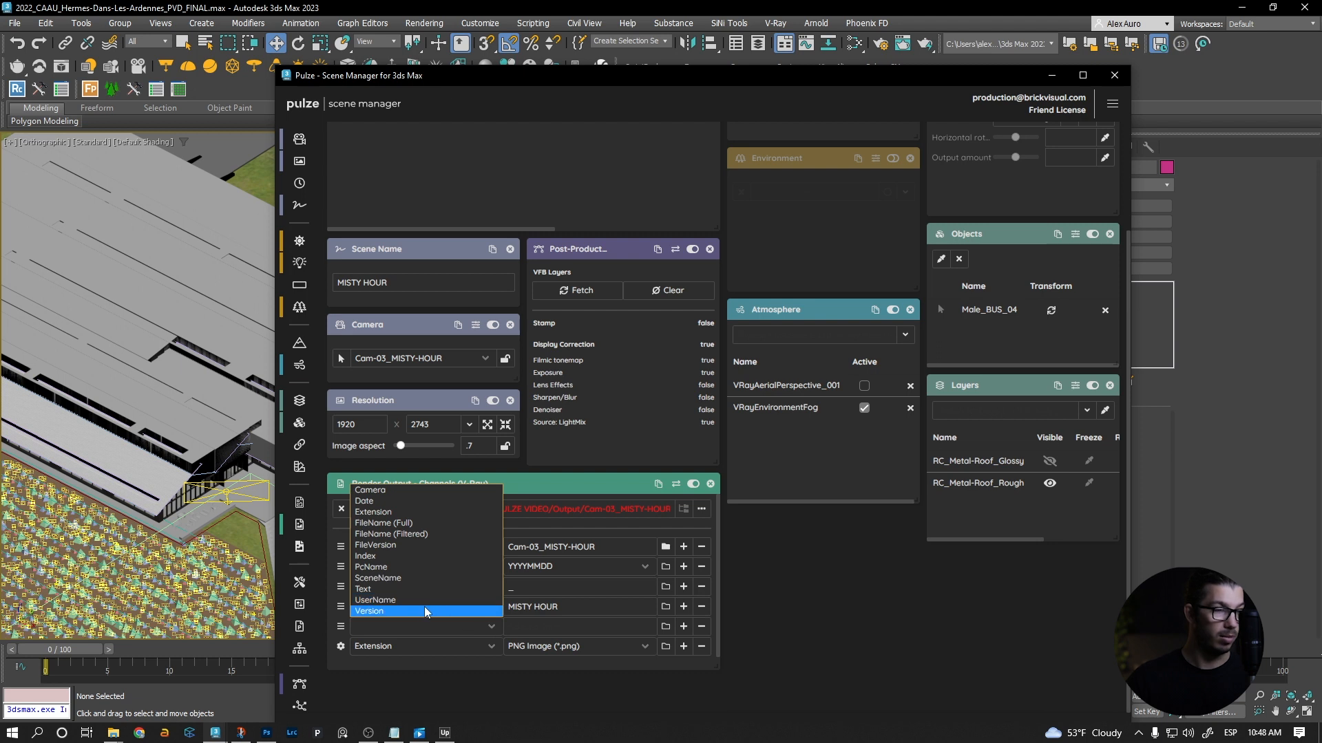
left_click(437, 612)
left_click(683, 627)
left_click(485, 628)
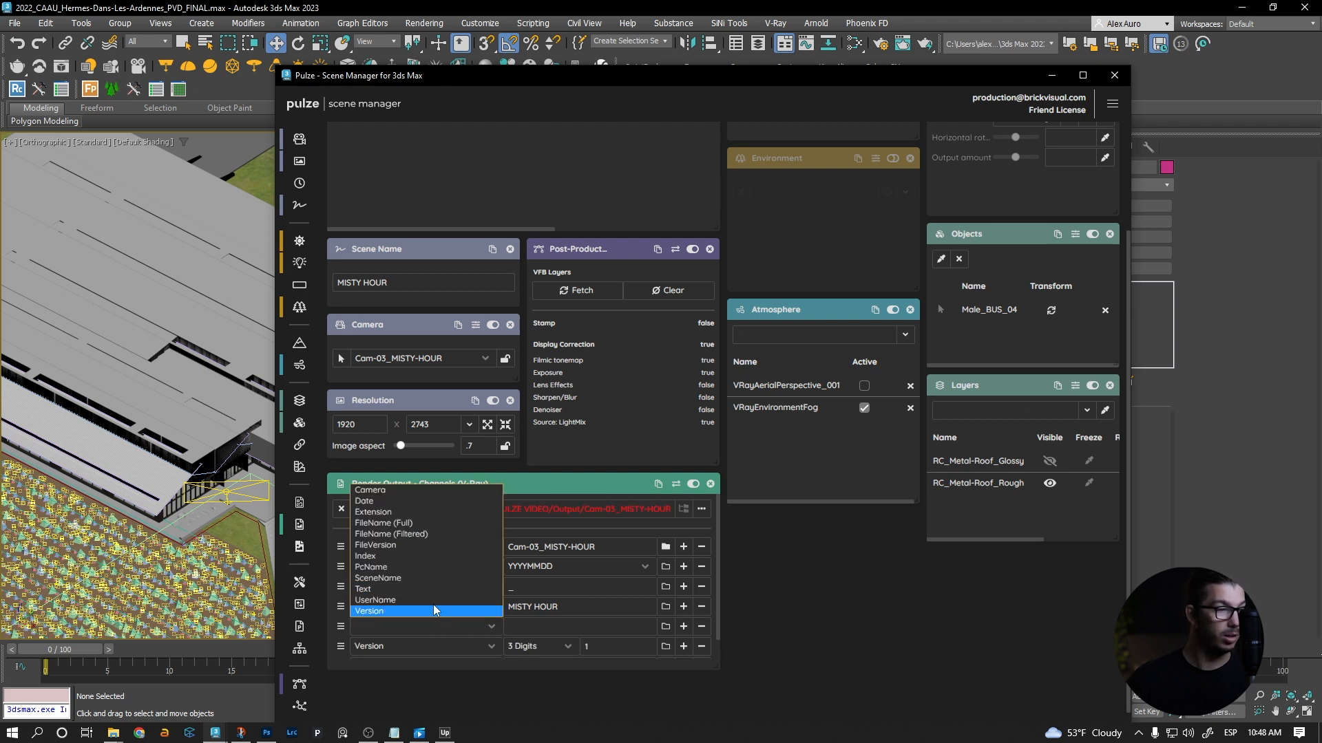
left_click(406, 592)
type("_")
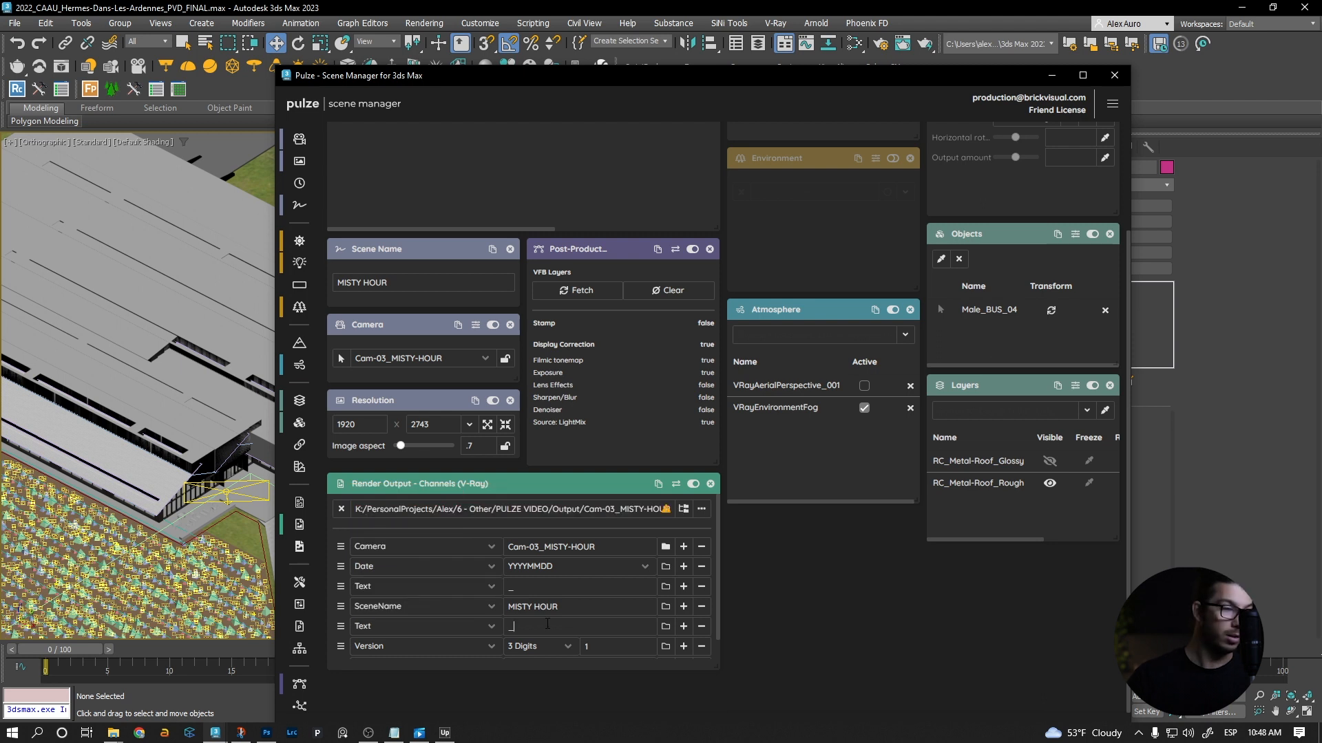
left_click_drag(607, 507, 682, 513)
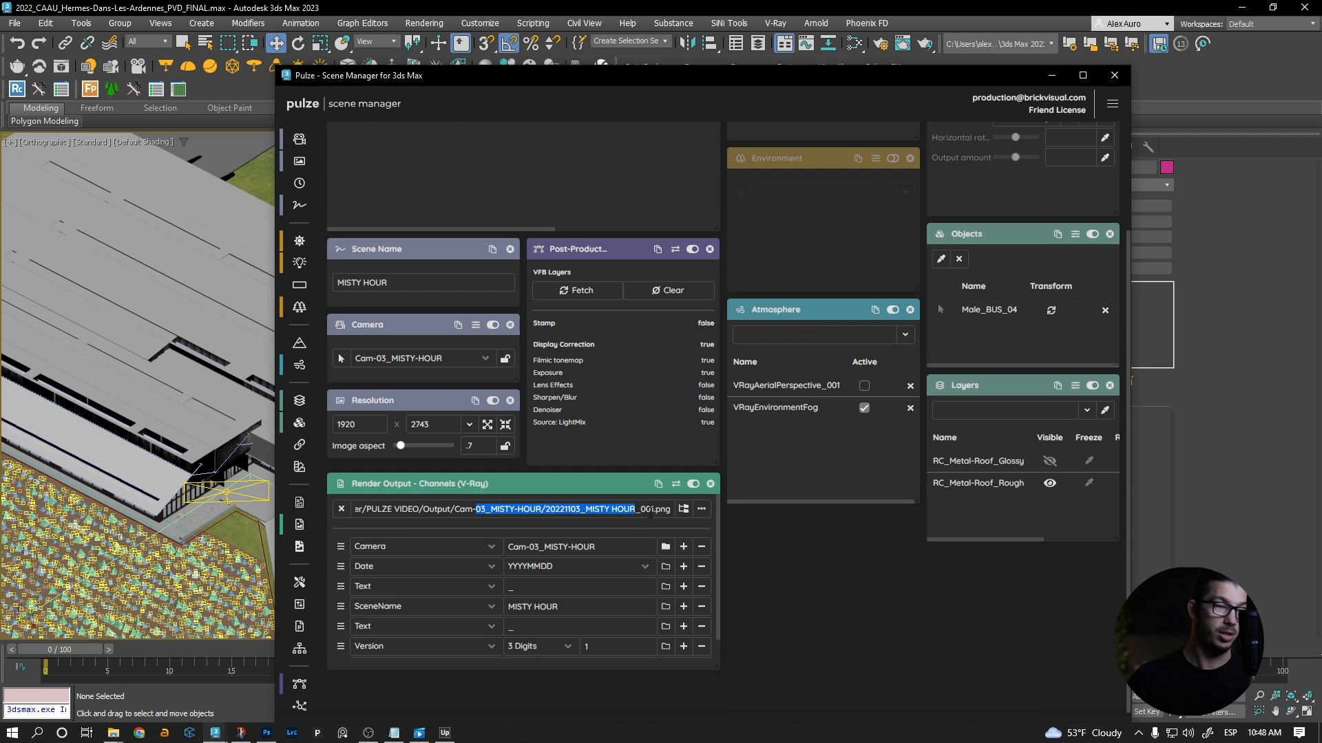
left_click(780, 692)
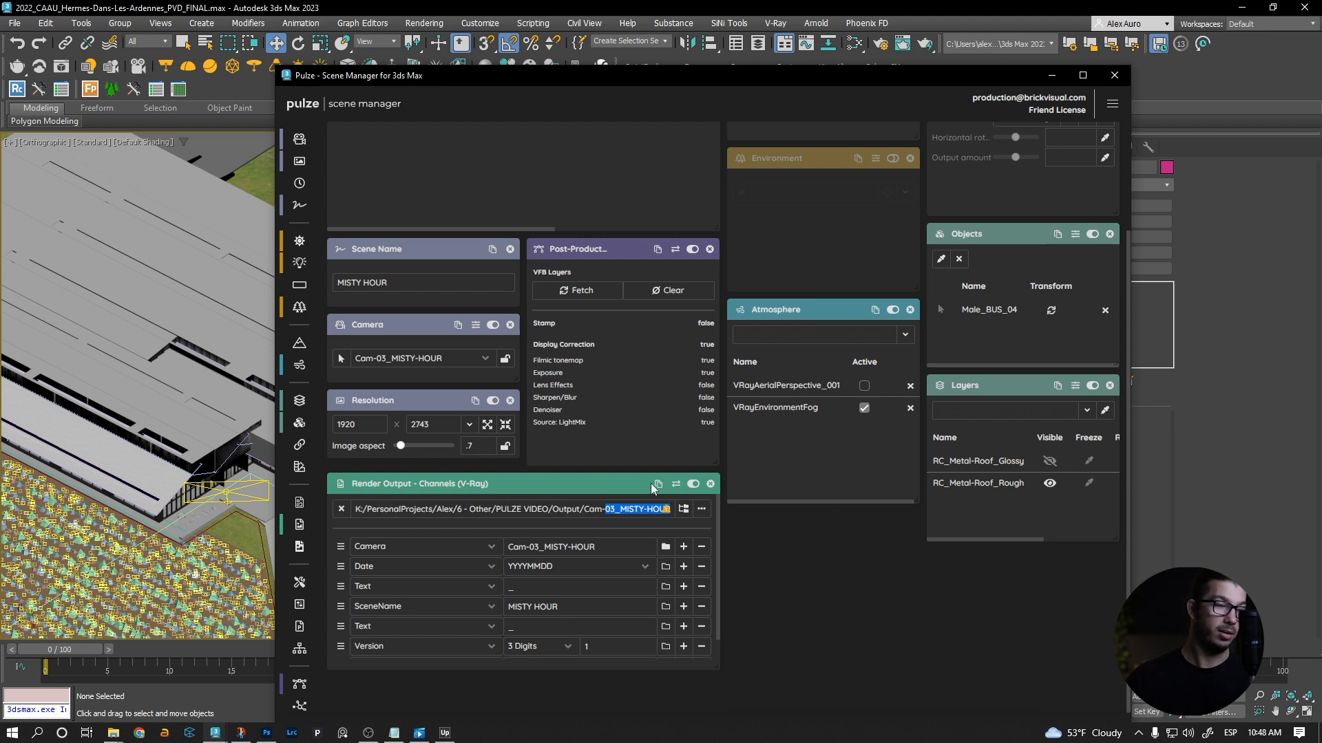
Select only the OLIVE setup and examine its render output path and naming tokens
scroll(592, 187, "up", 3)
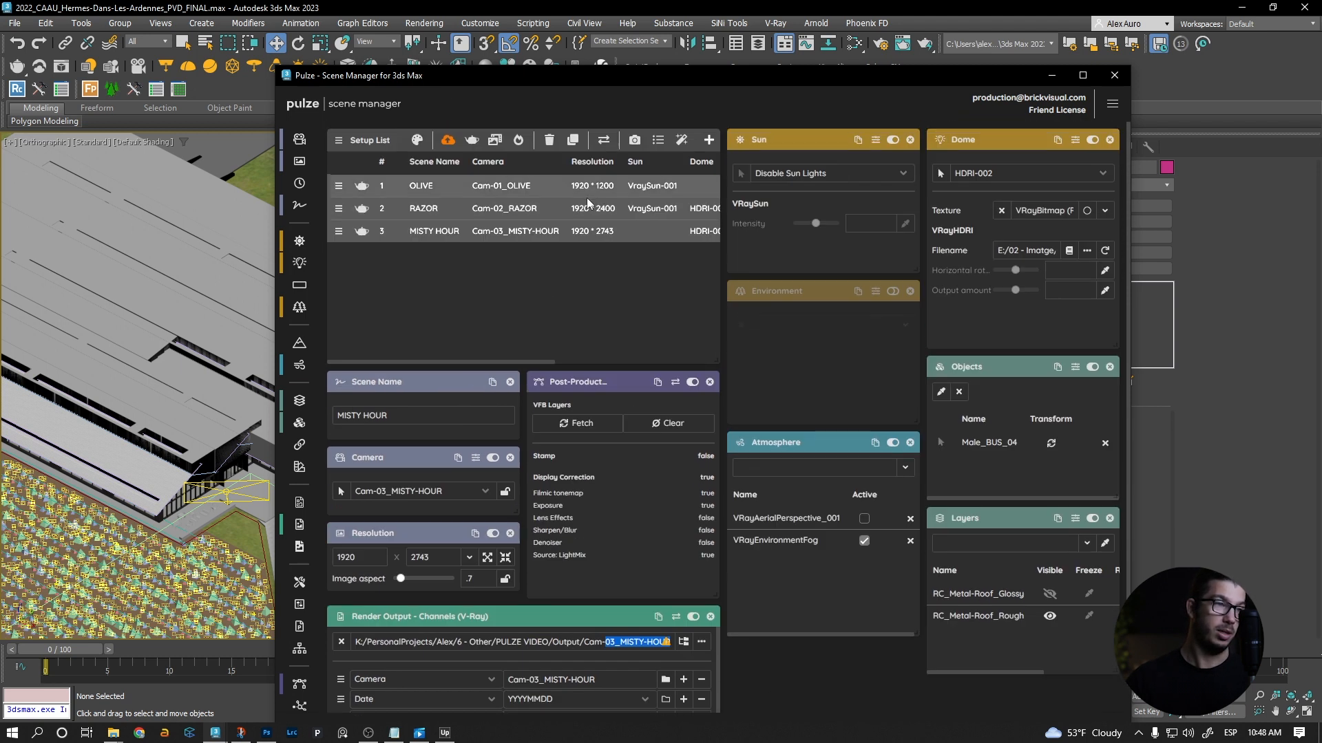
left_click(518, 186)
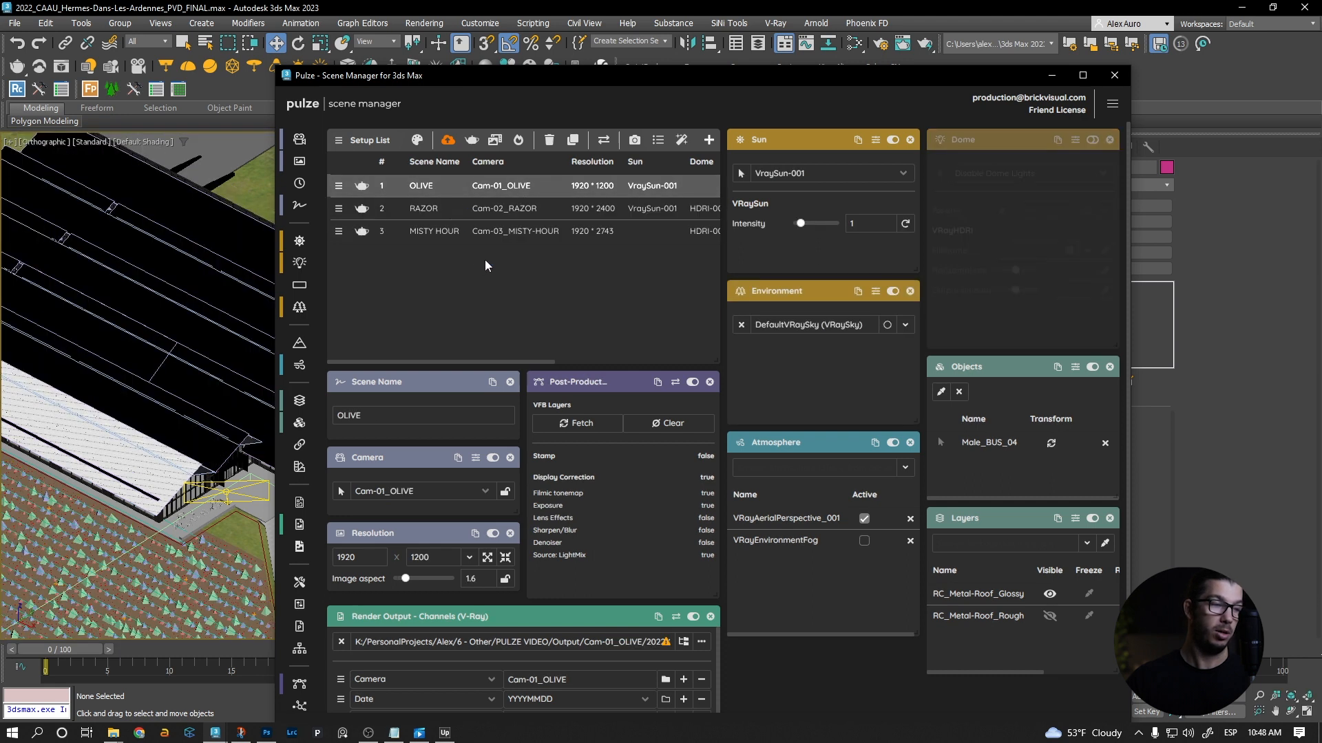
scroll(561, 648, "down", 1)
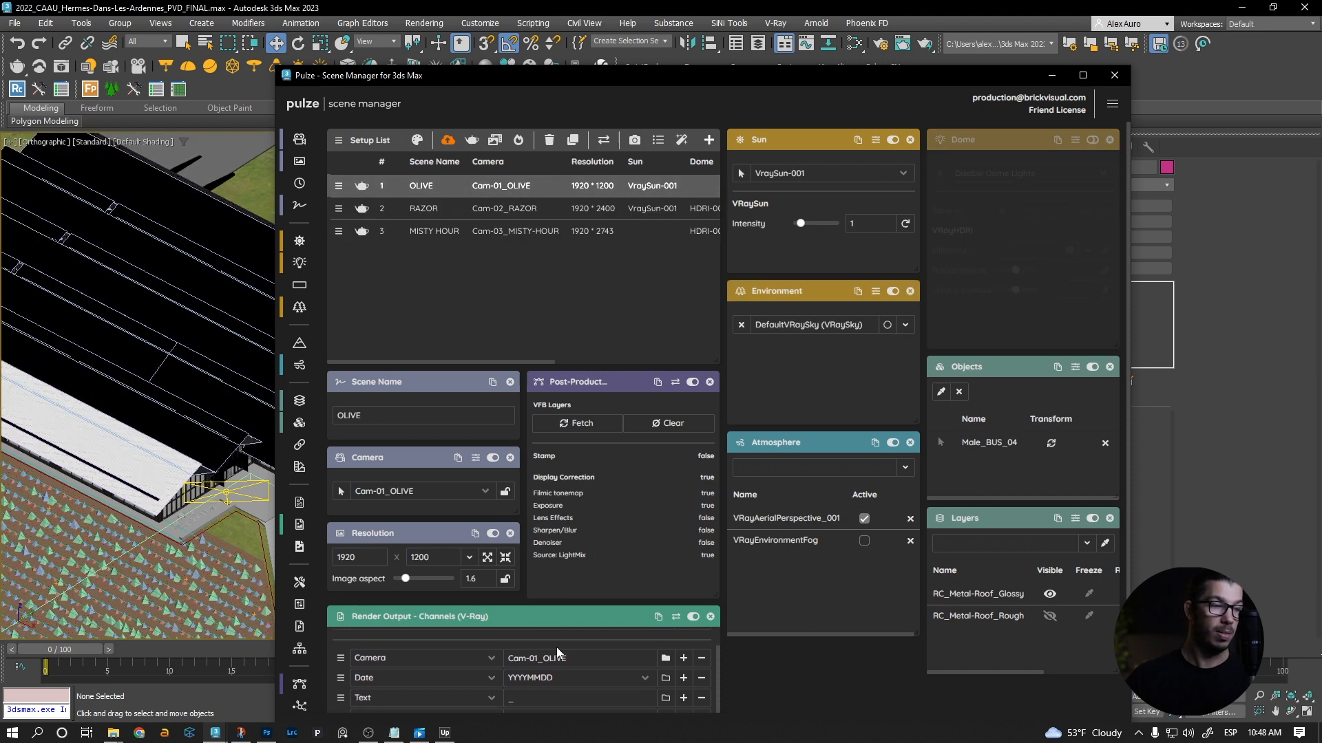
scroll(647, 656, "up", 1)
scroll(714, 665, "down", 1)
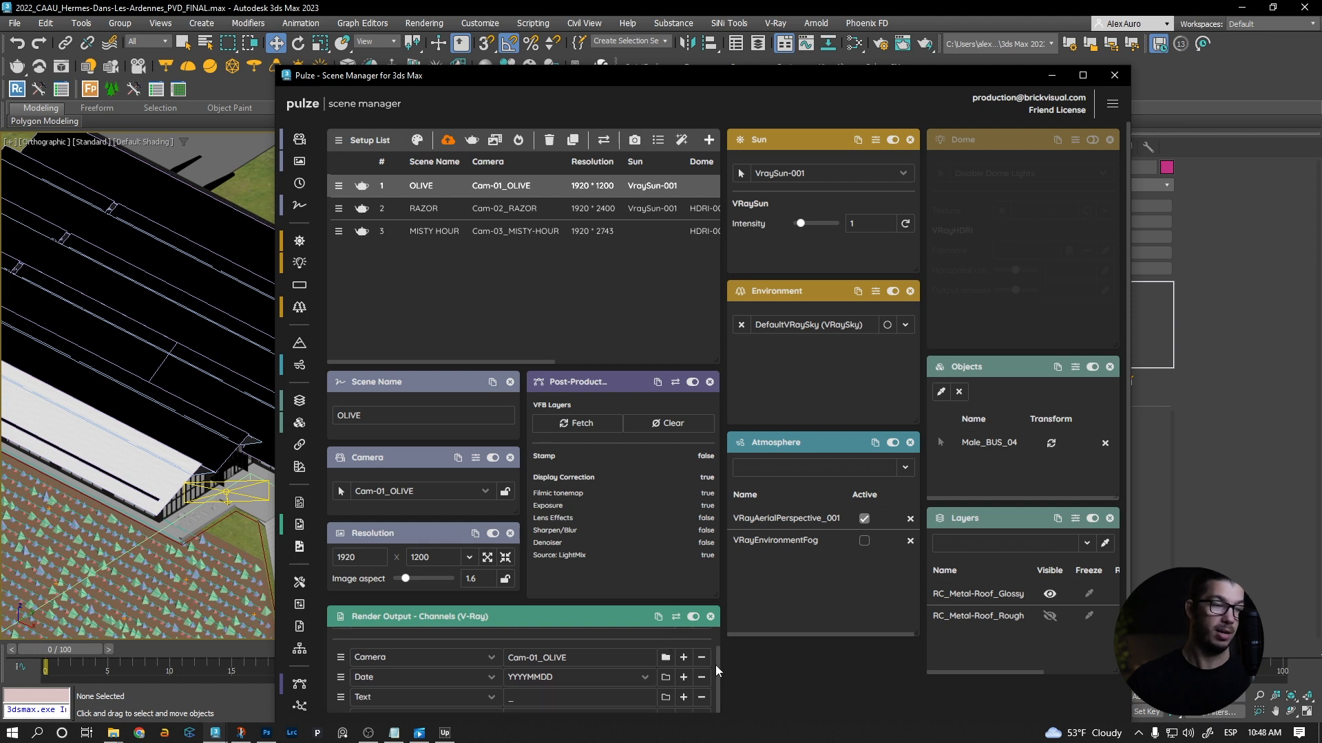
scroll(730, 702, "down", 2)
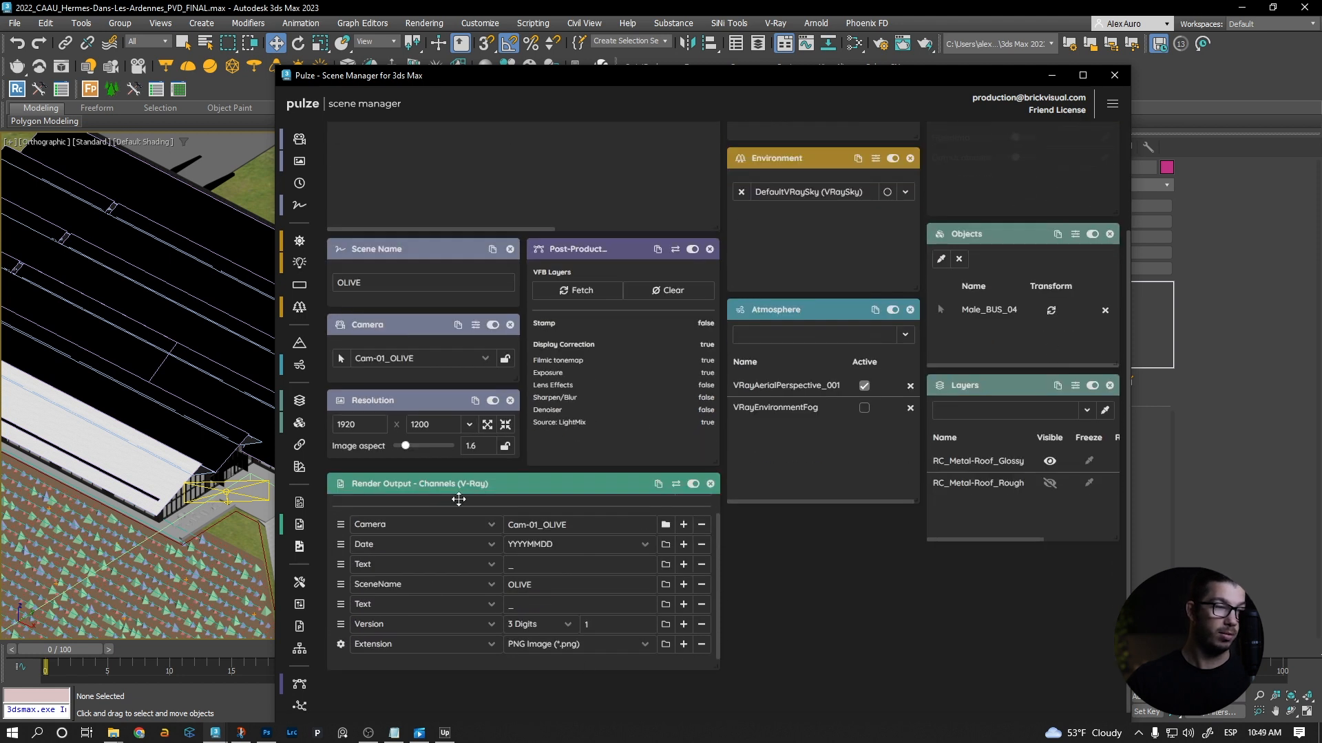